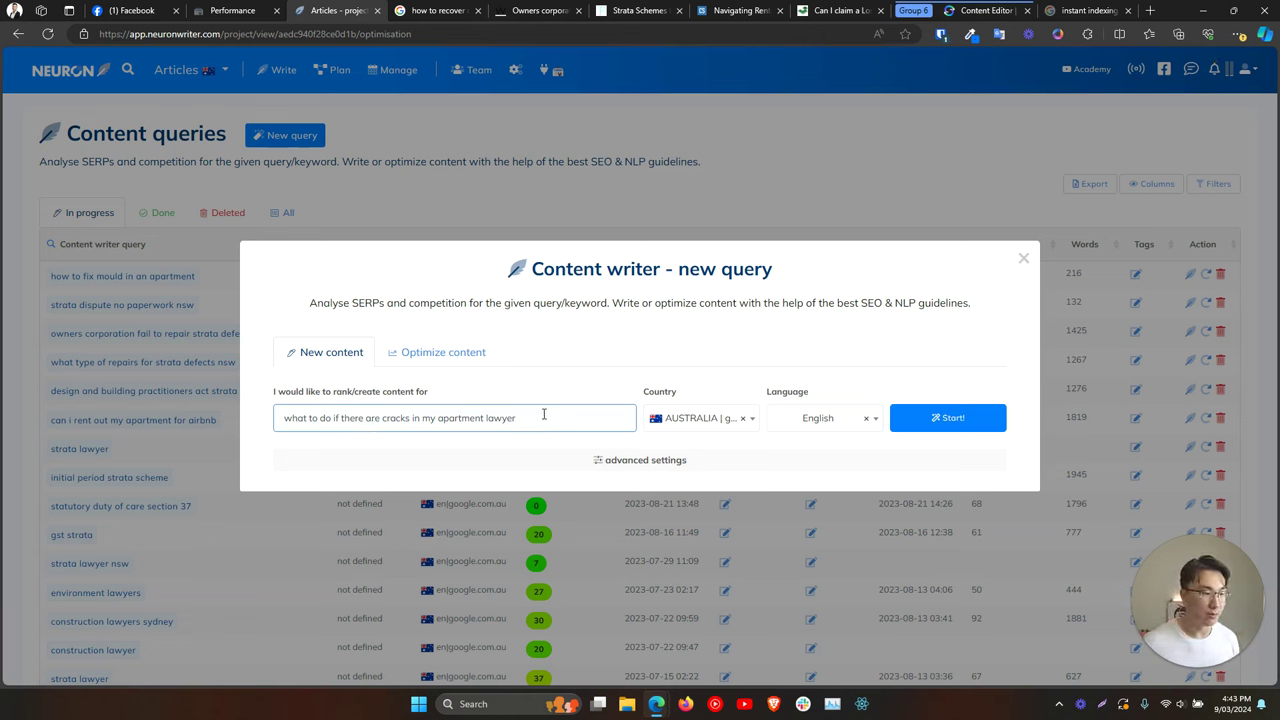
# Start a new content query for "what to do if there are cracks in my apartment lawyer" with Australia and English, and open it.
pyautogui.tripleClick(327, 428)
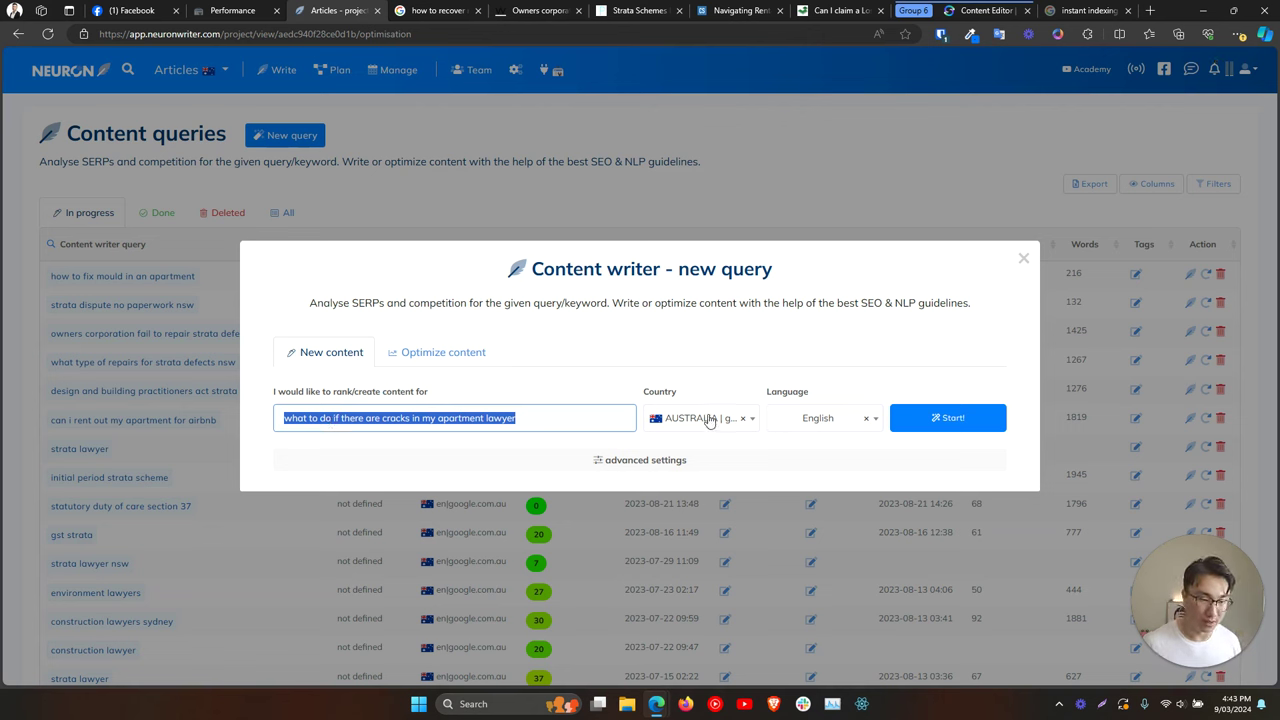
pyautogui.click(947, 428)
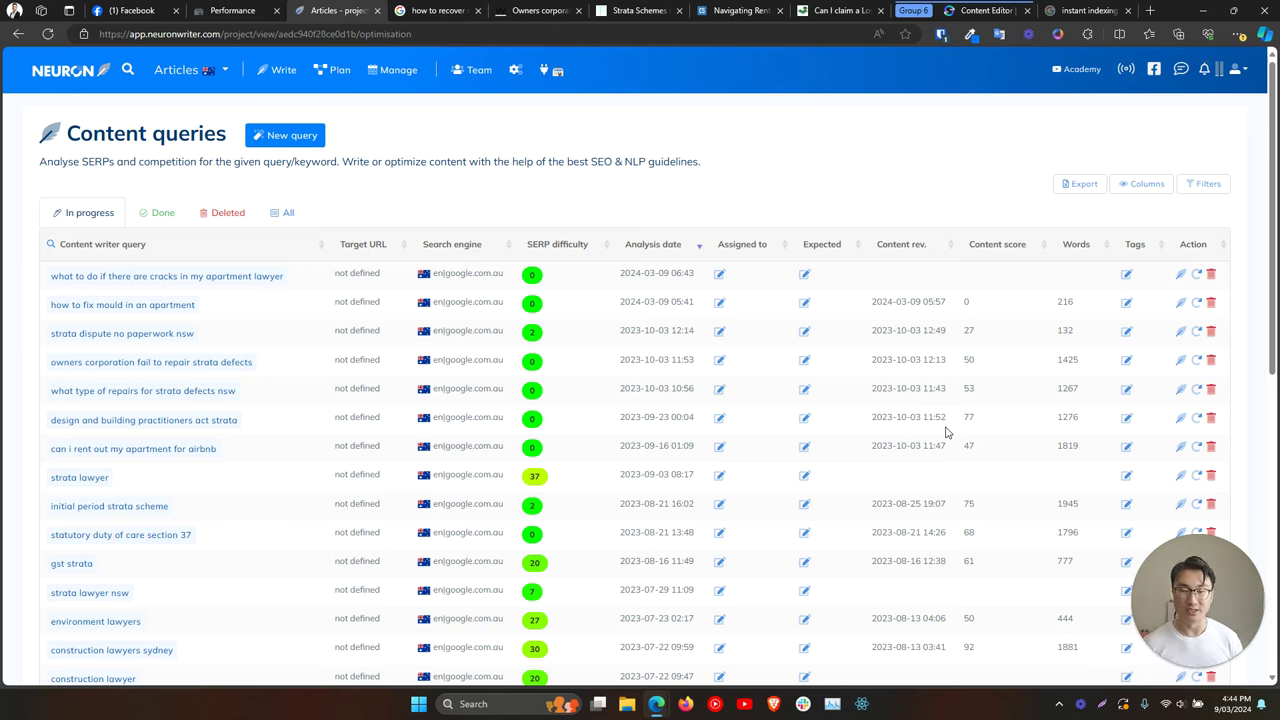
pyautogui.click(243, 280)
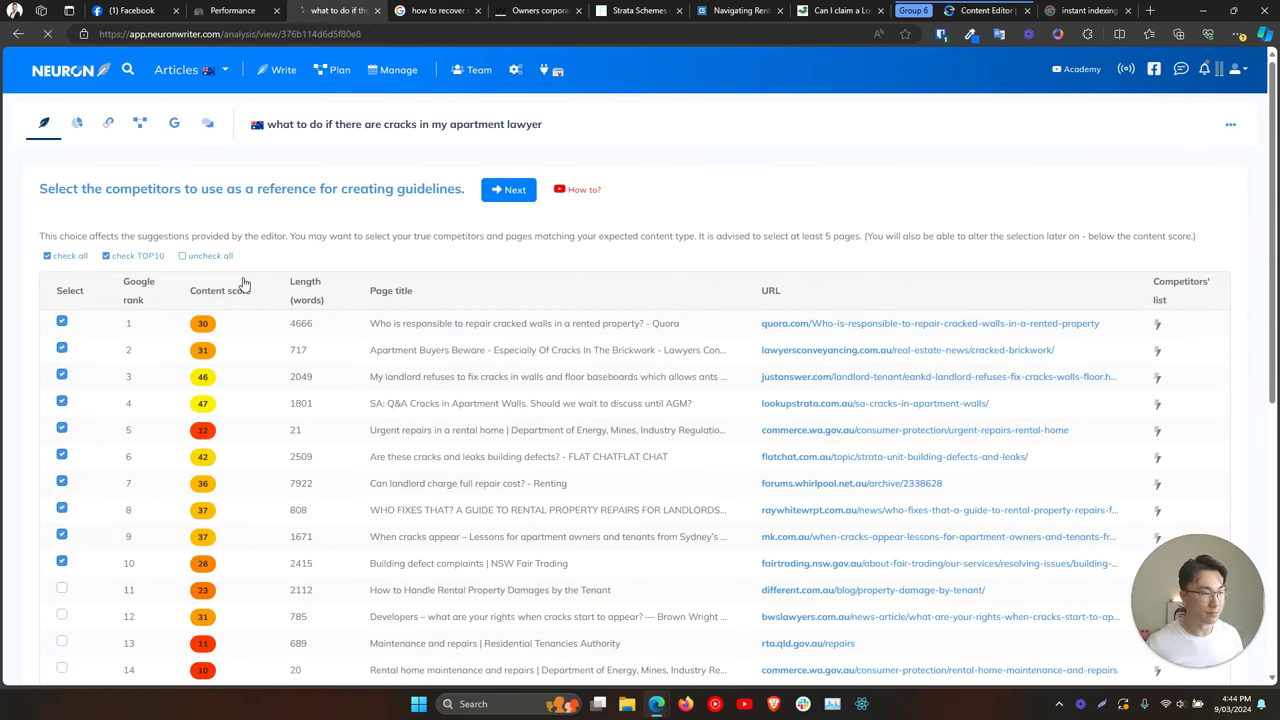
# Exclude the rank 5 competitor, include the rank 16 Stacks Law Firm page, and continue to the content editor.
pyautogui.scroll(-1, 247, 288)
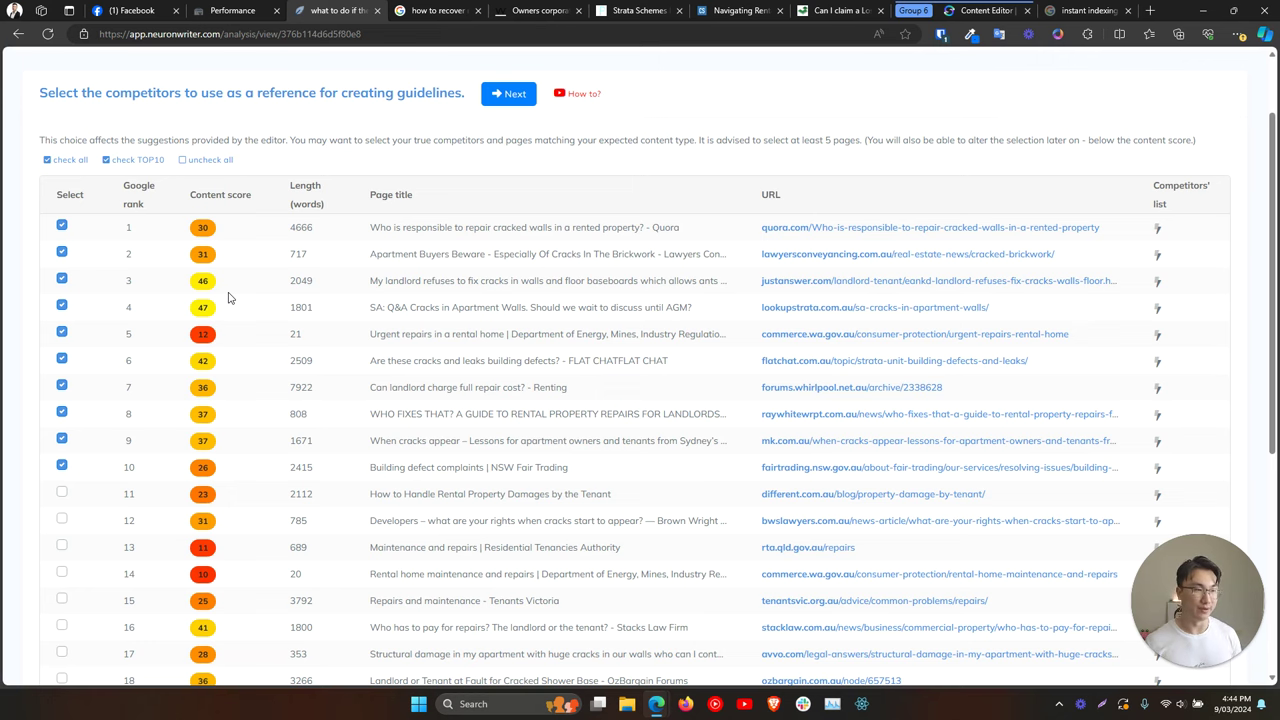
pyautogui.scroll(1, 330, 165)
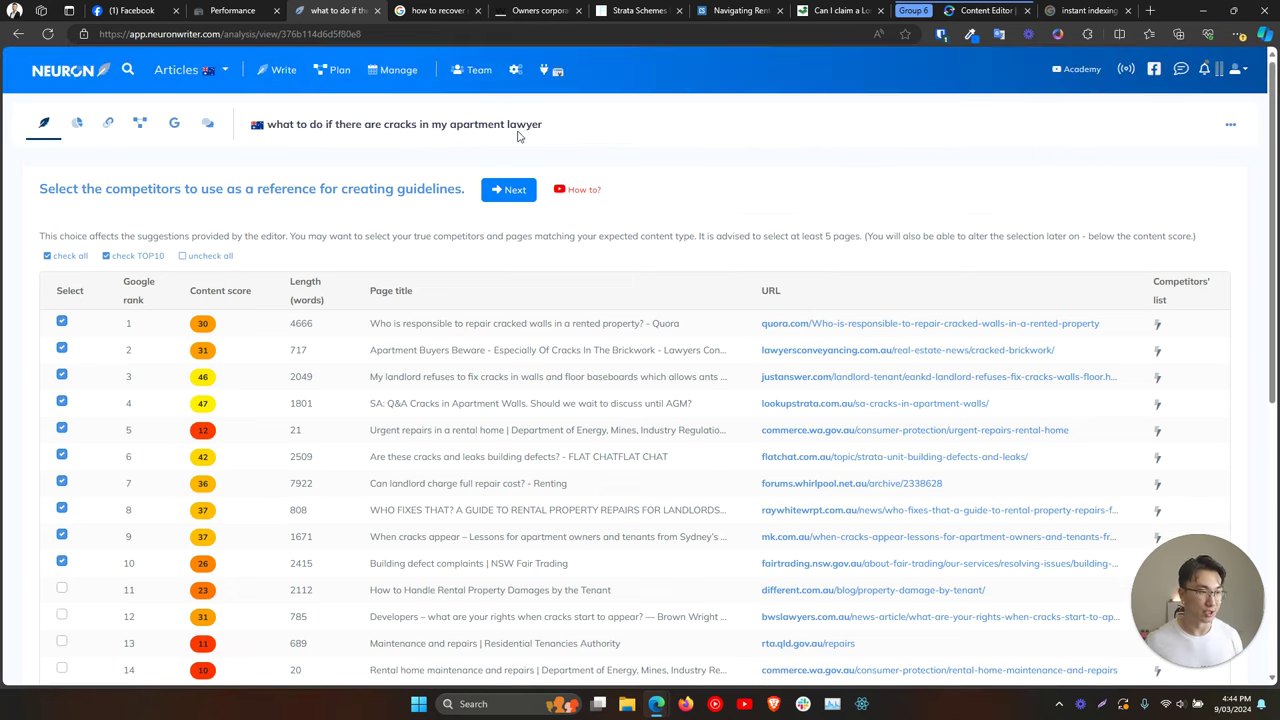
pyautogui.moveTo(277, 128); pyautogui.dragTo(544, 126)
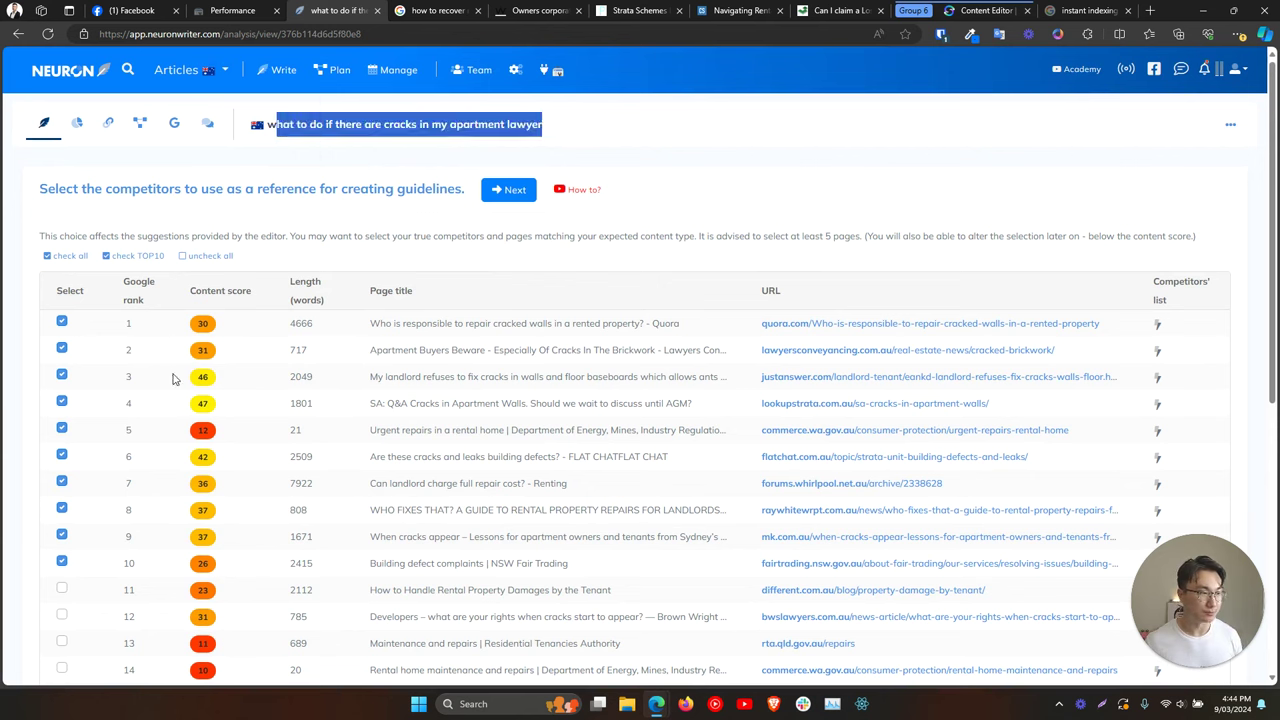
pyautogui.click(62, 429)
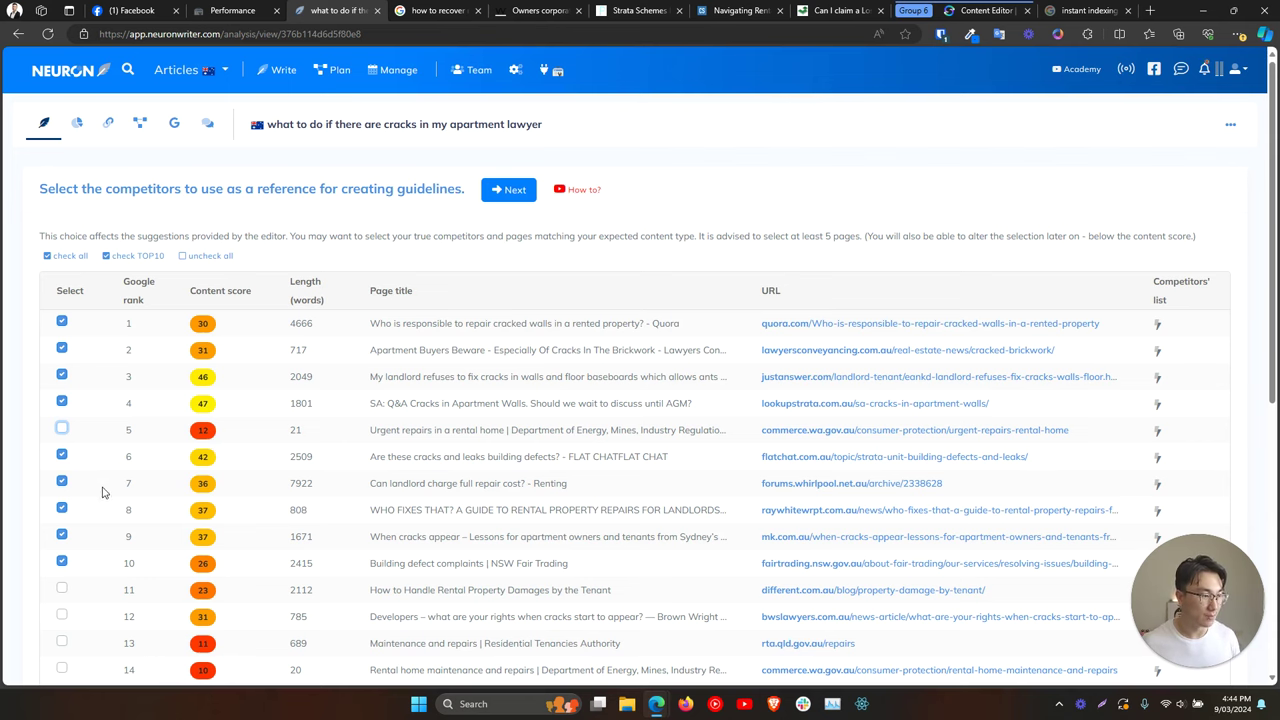
pyautogui.scroll(-3, 102, 492)
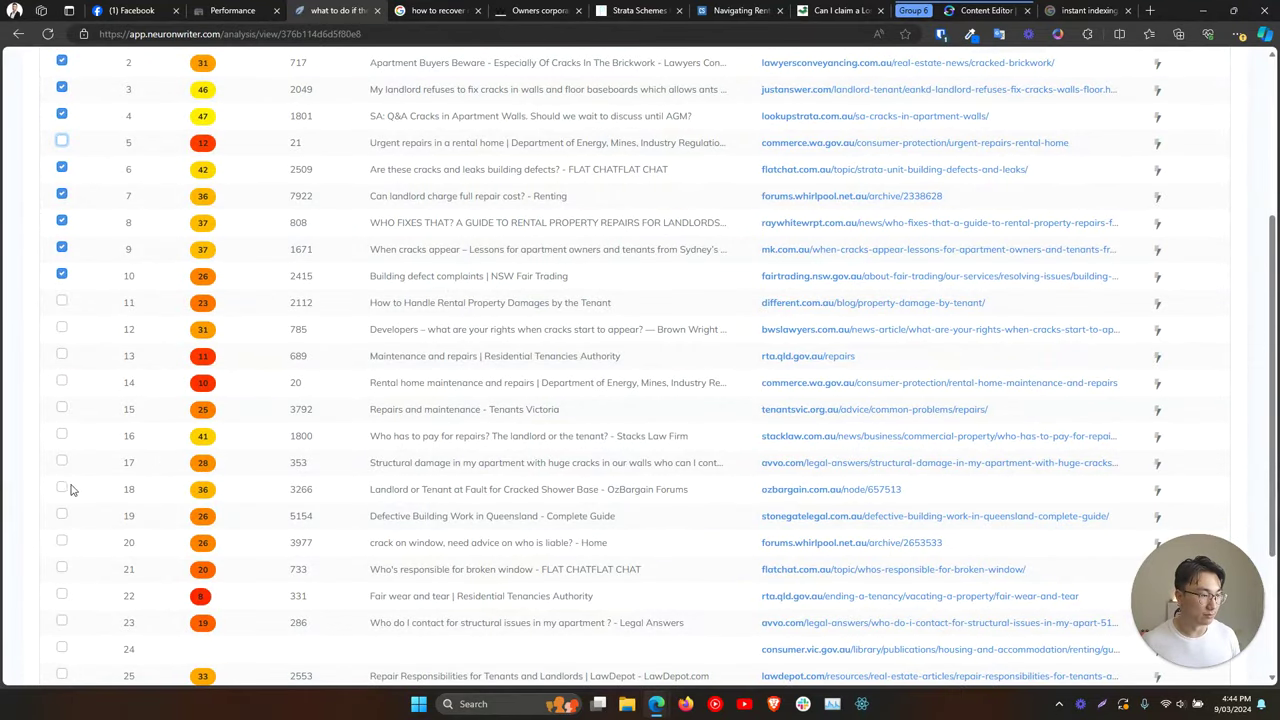
pyautogui.click(61, 435)
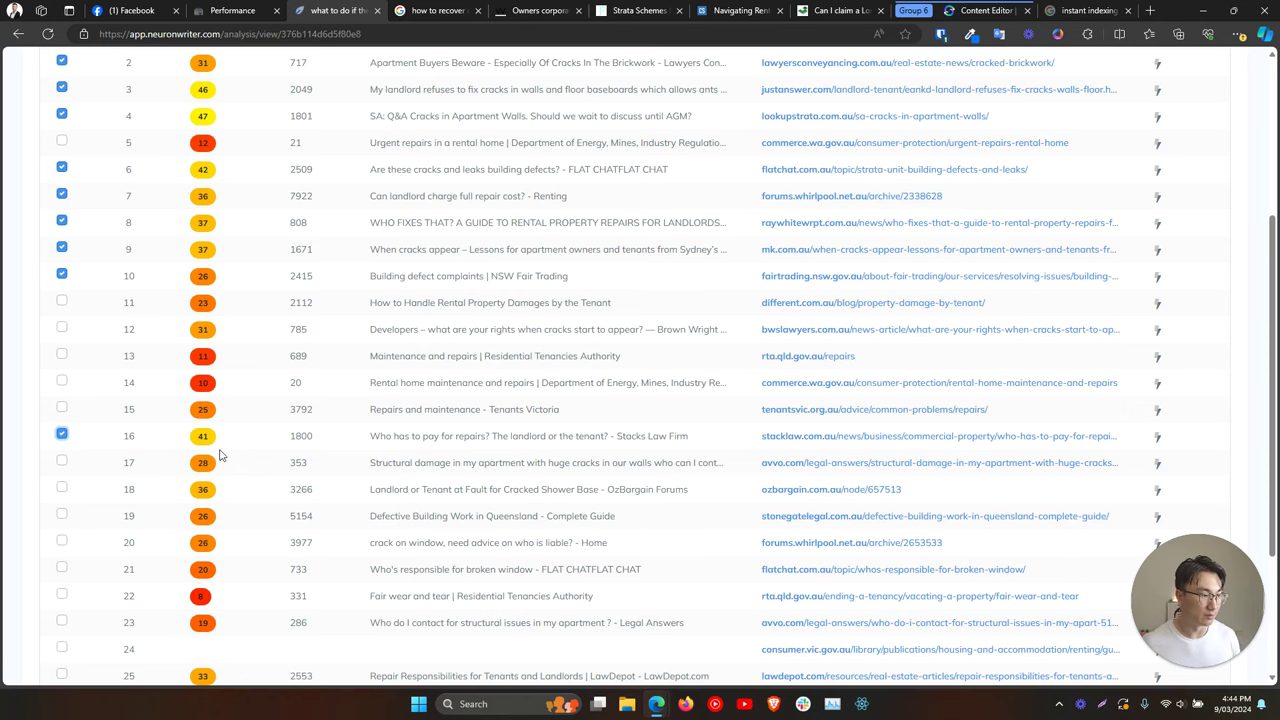
pyautogui.scroll(-4, 185, 455)
pyautogui.scroll(10, 109, 560)
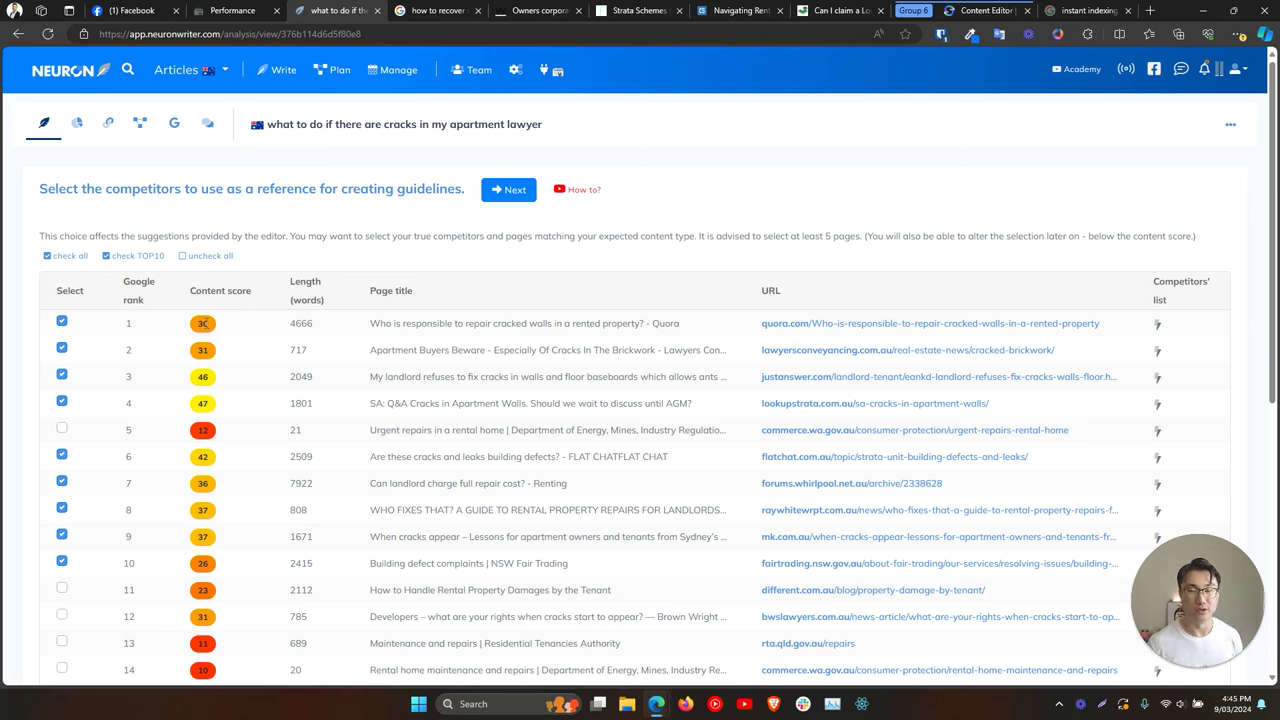
pyautogui.click(524, 204)
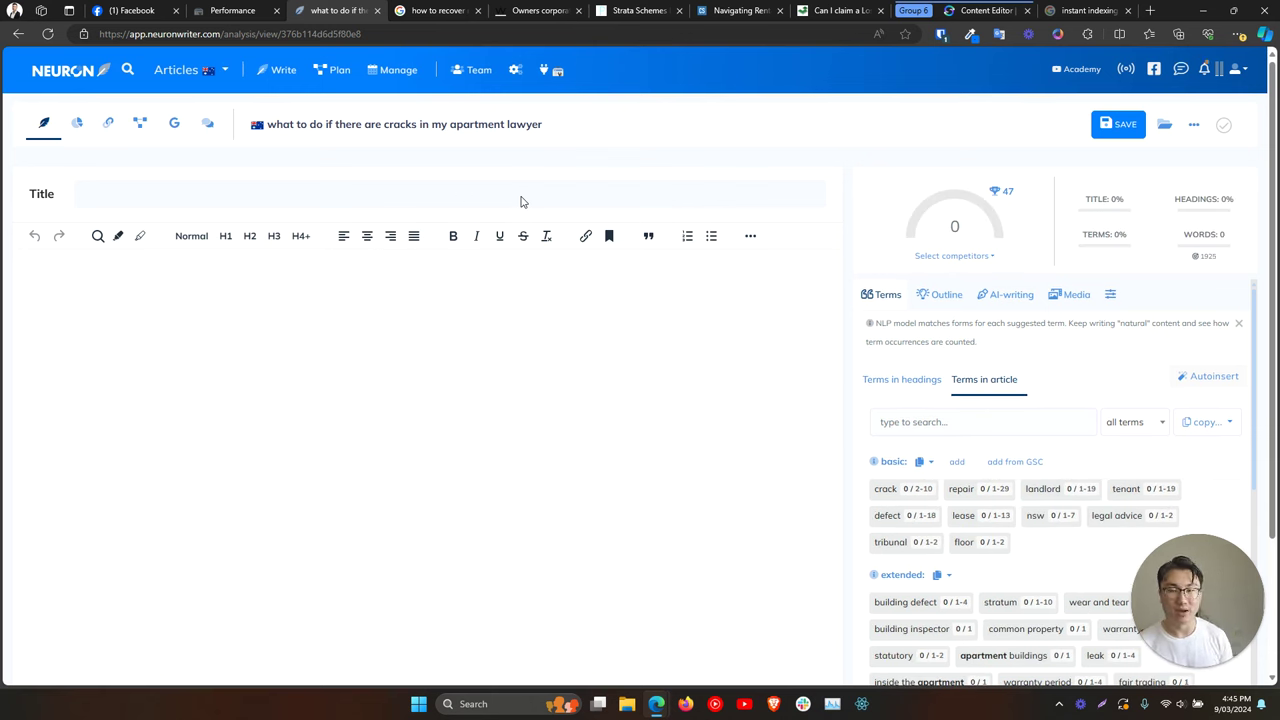
# Examine the suggested basic and extended terms for the article and the competitors' content score benchmarks.
pyautogui.scroll(-3, 872, 525)
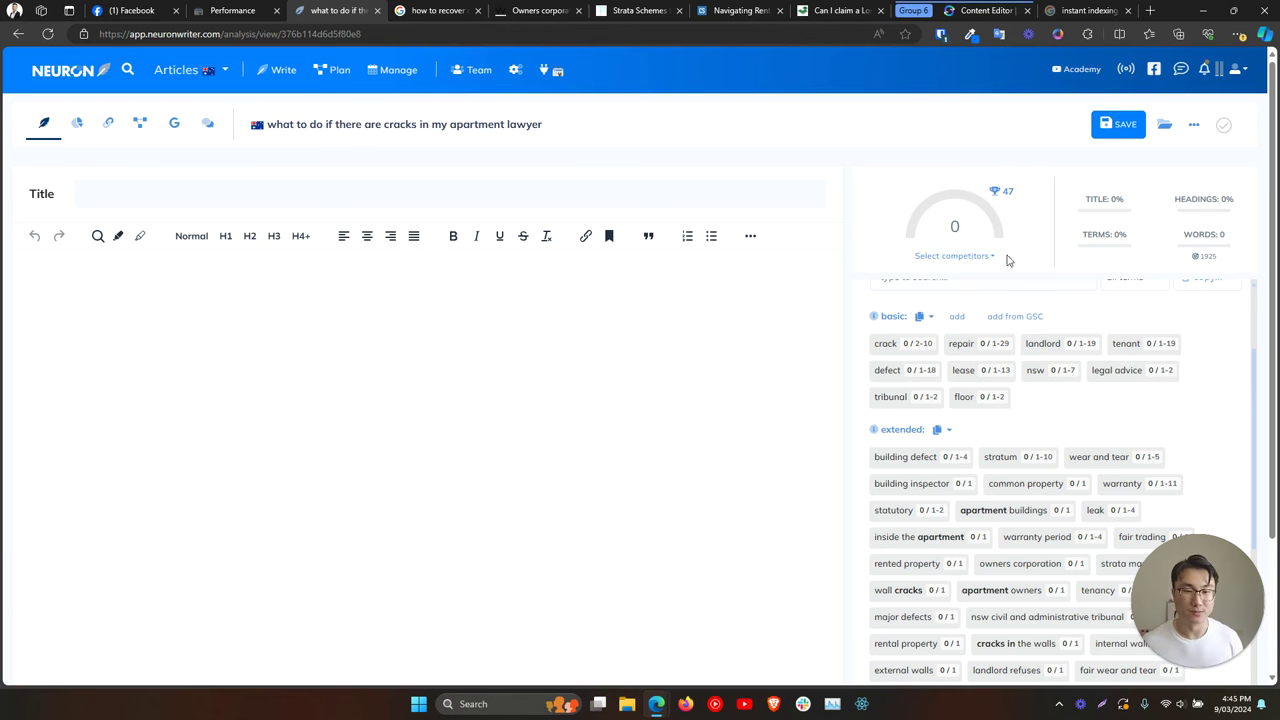
pyautogui.moveTo(1009, 200)
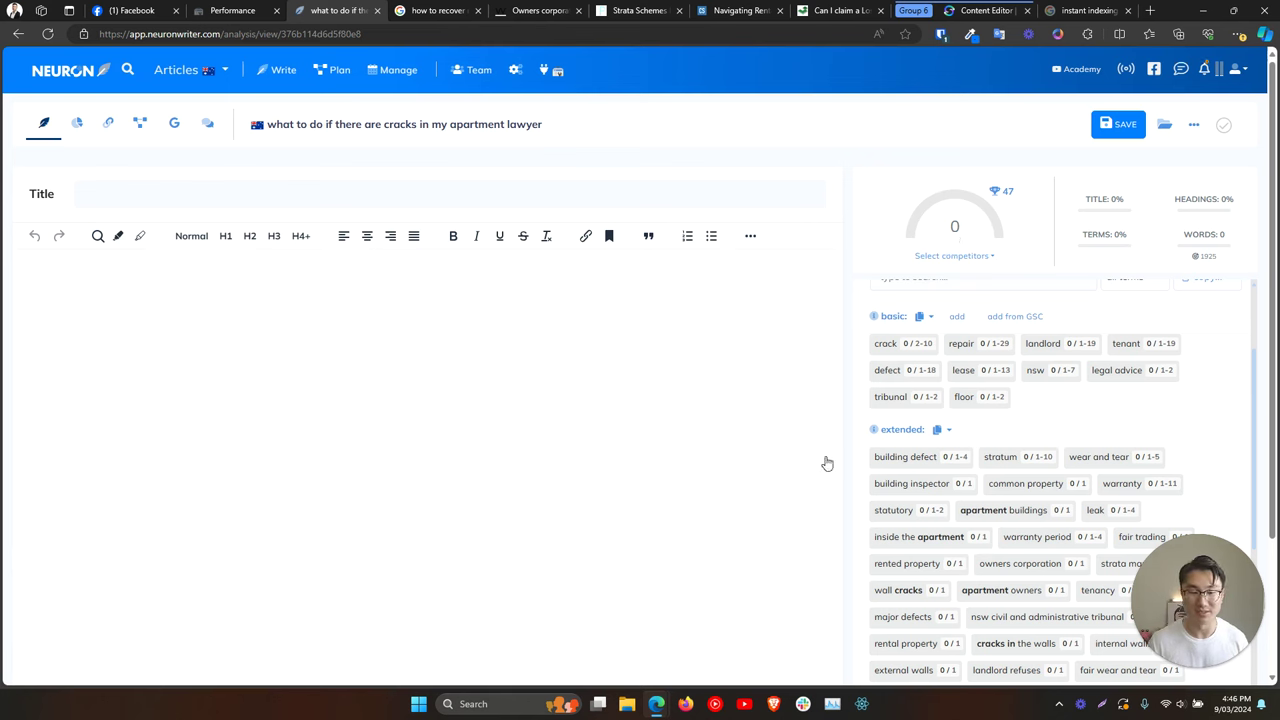
pyautogui.scroll(-5, 893, 505)
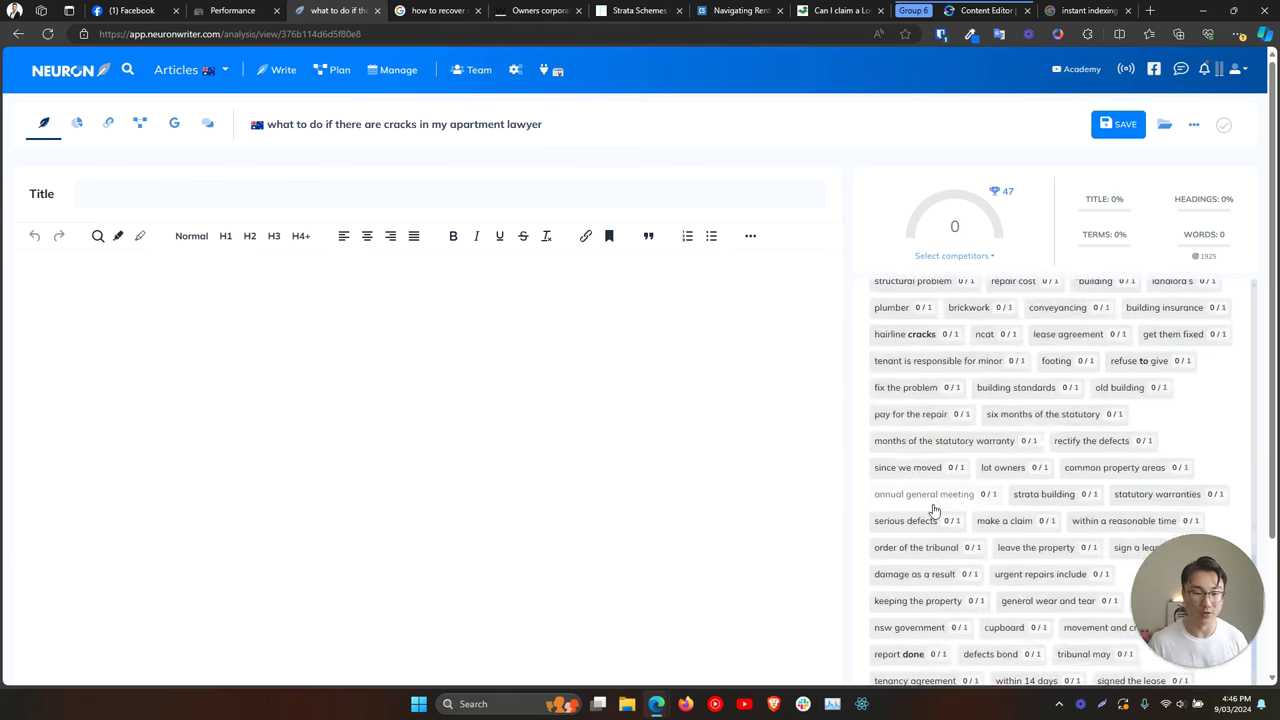
pyautogui.scroll(-3, 934, 508)
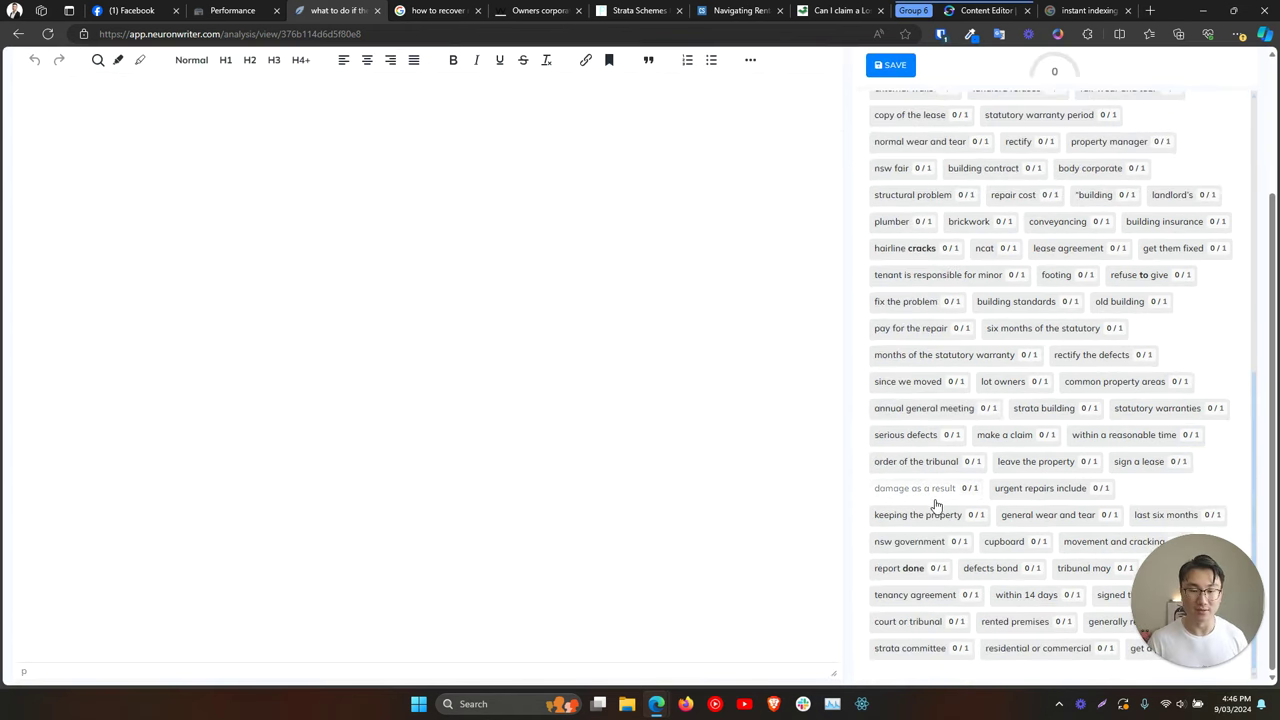
pyautogui.scroll(5, 936, 506)
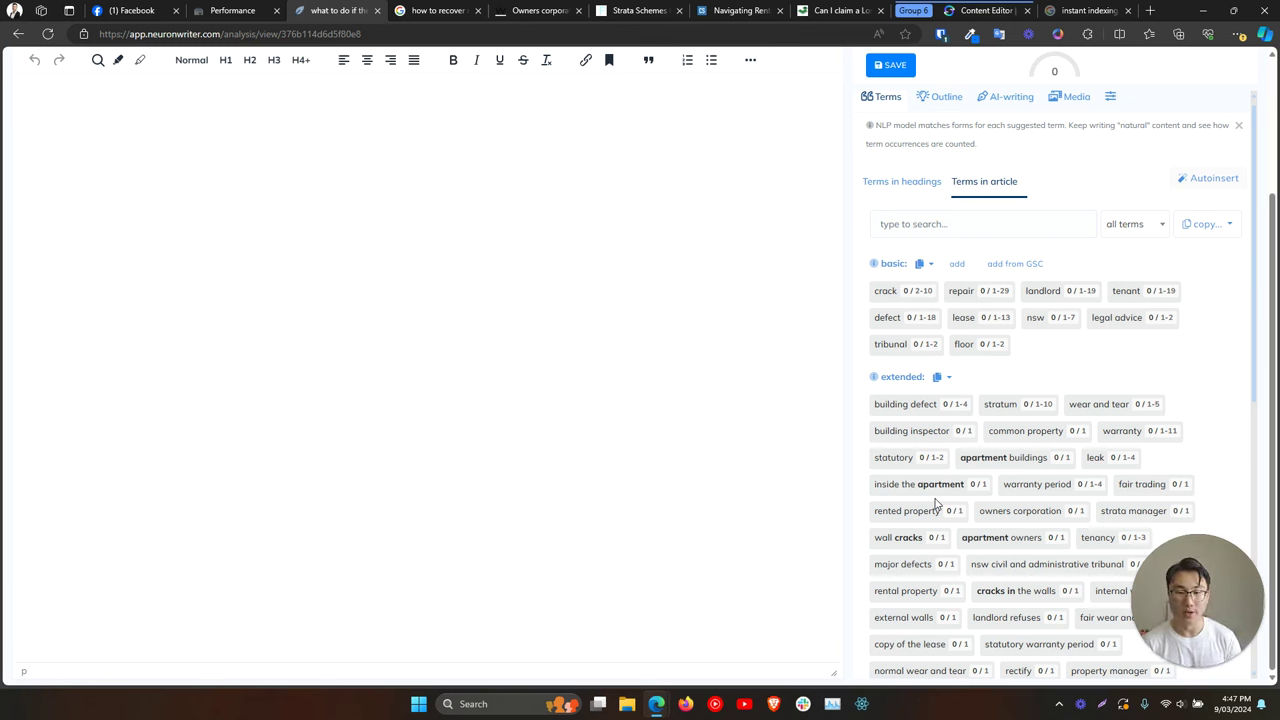
pyautogui.scroll(3, 960, 340)
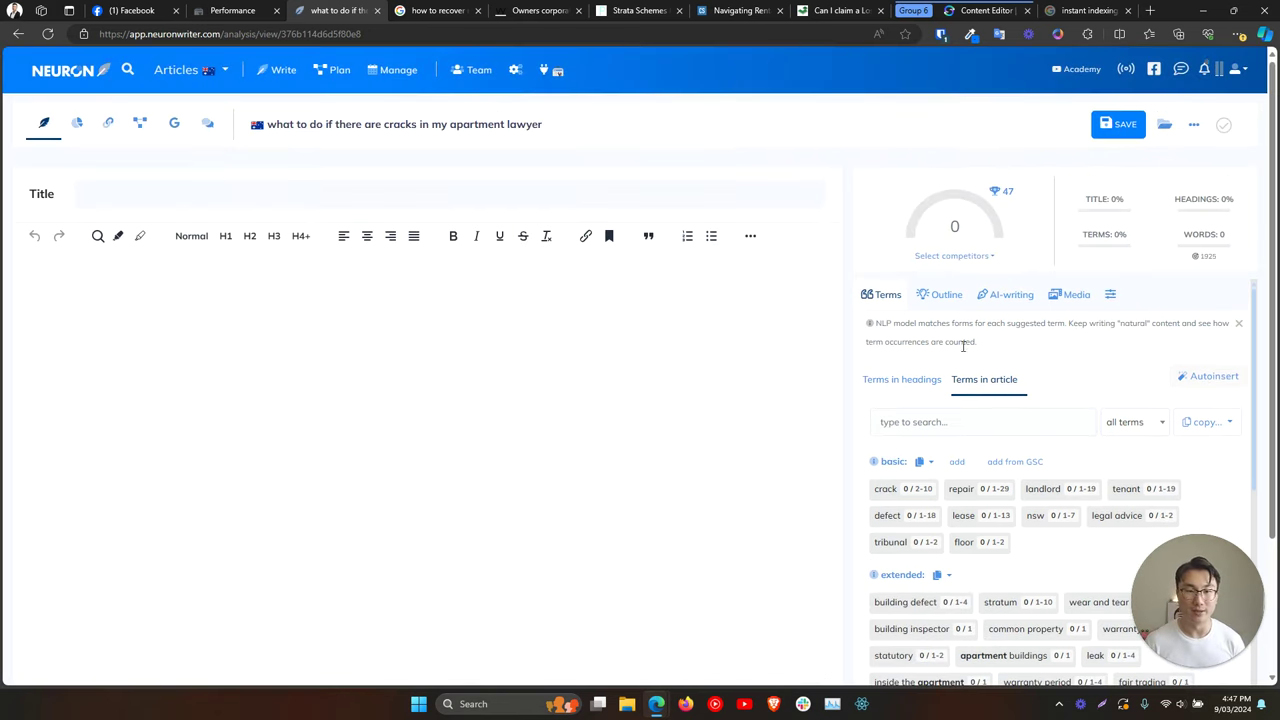
pyautogui.moveTo(1007, 198)
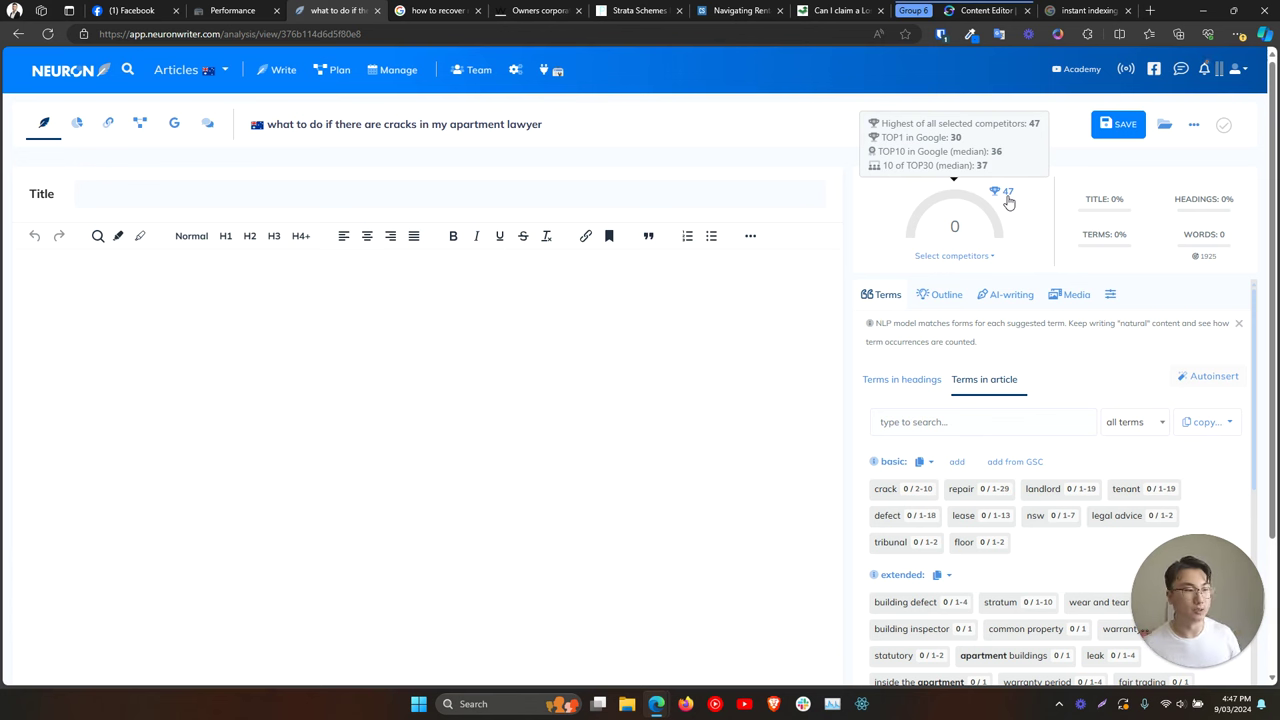
pyautogui.write('asdflaksnfla;sfdl;j')
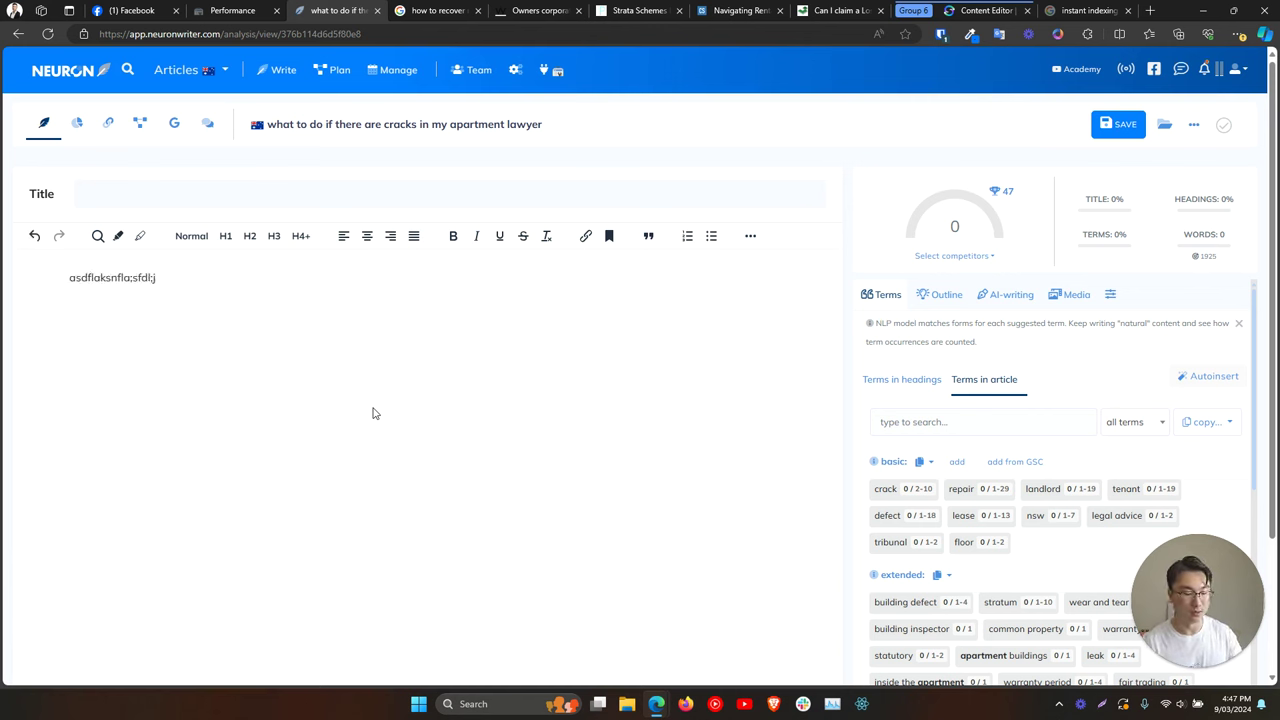
pyautogui.hotkey('ctrl', 'a')
pyautogui.press('BackSpace')
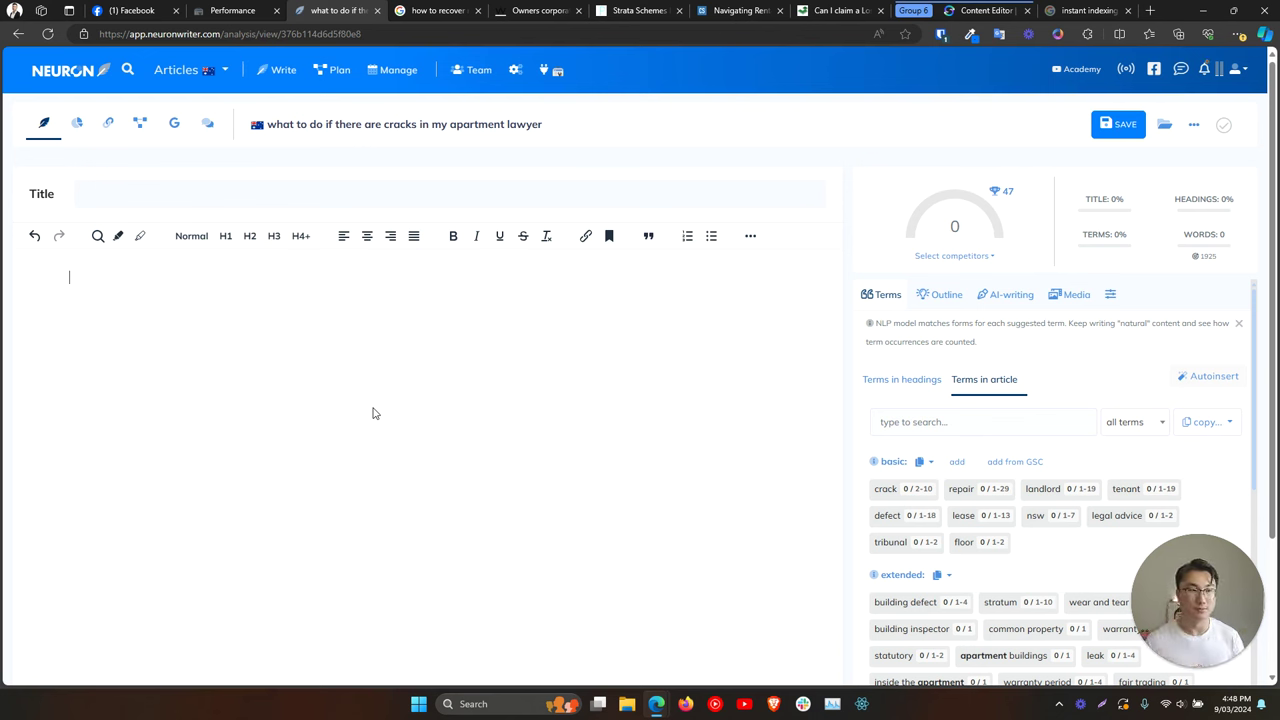
# Search the web for the query title "what to do if there are cracks in my apartment lawyer".
pyautogui.moveTo(564, 130); pyautogui.dragTo(268, 133)
pyautogui.rightClick(272, 132)
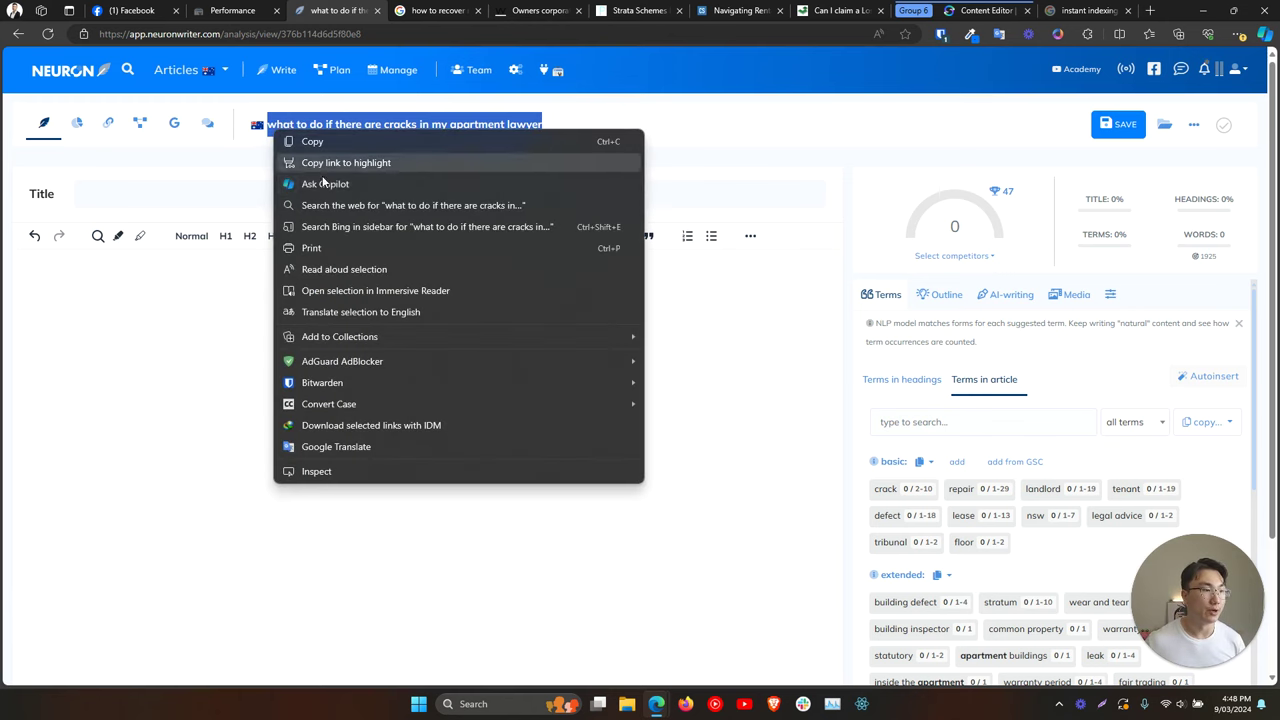
pyautogui.click(330, 205)
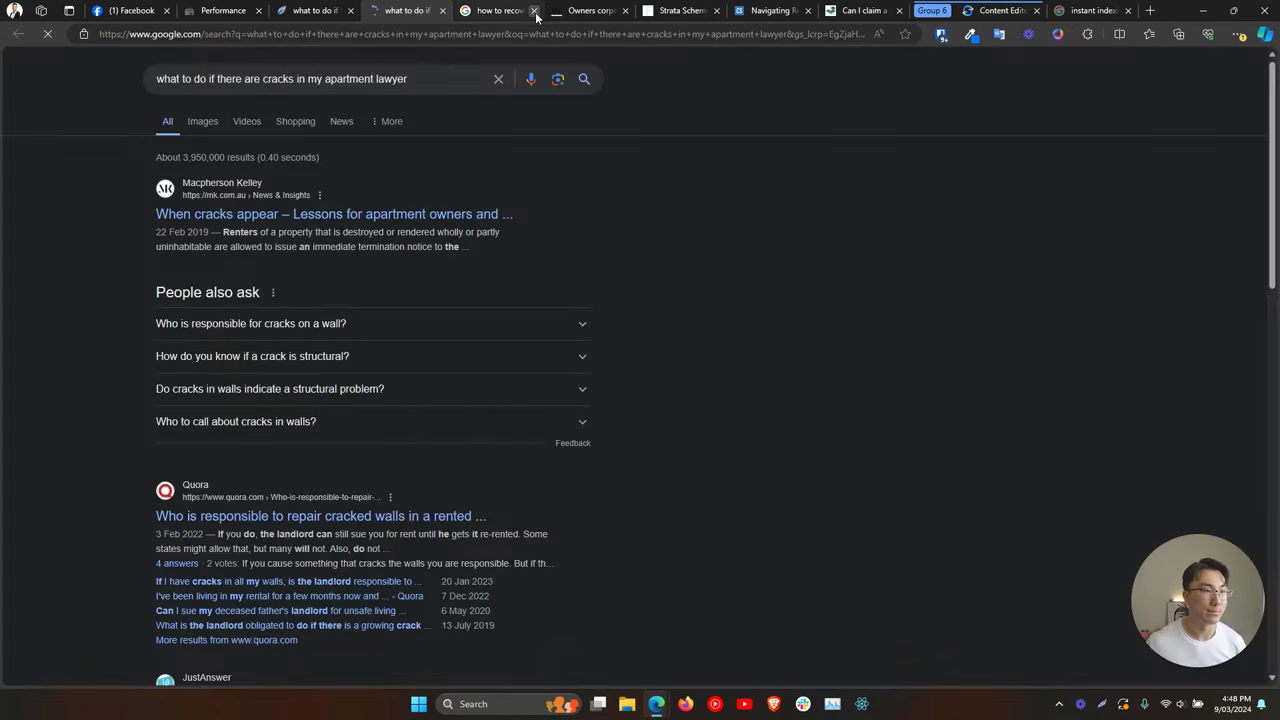
# Close the five old research tabs, from "how to recover" through "Can I claim a".
pyautogui.click(535, 11)
pyautogui.click(535, 11)
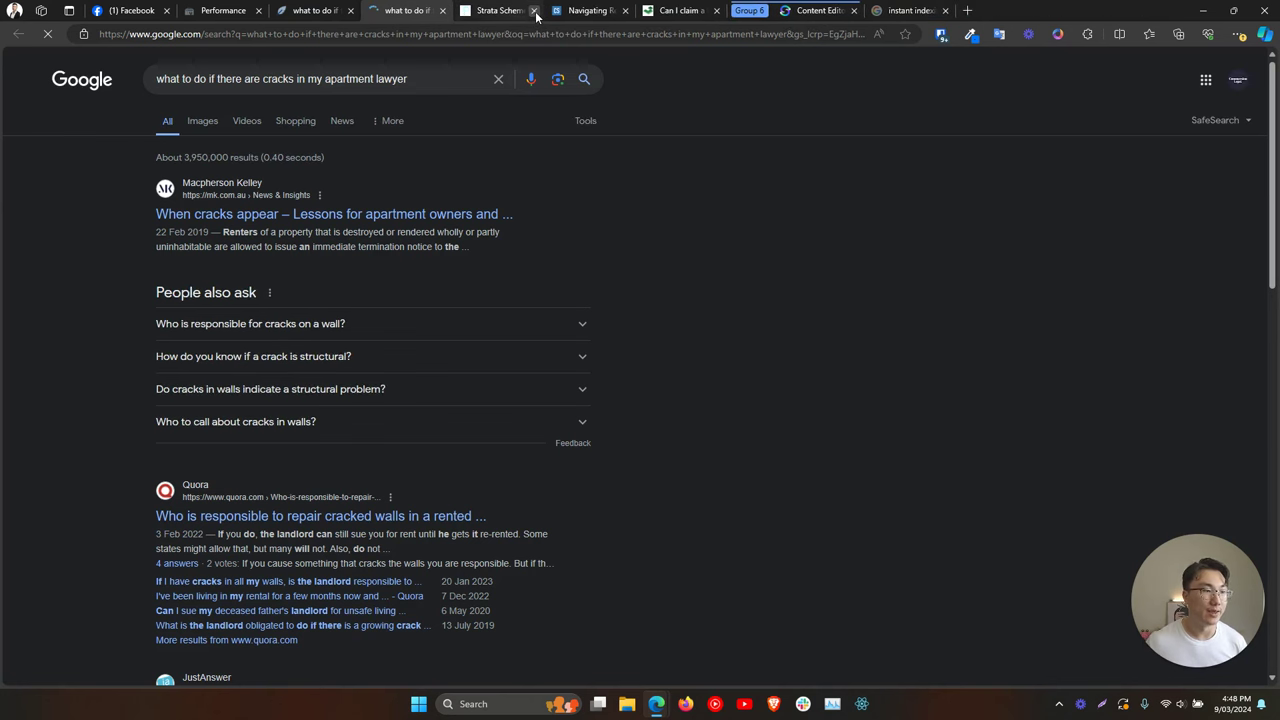
pyautogui.click(535, 11)
pyautogui.click(535, 11)
pyautogui.click(535, 11)
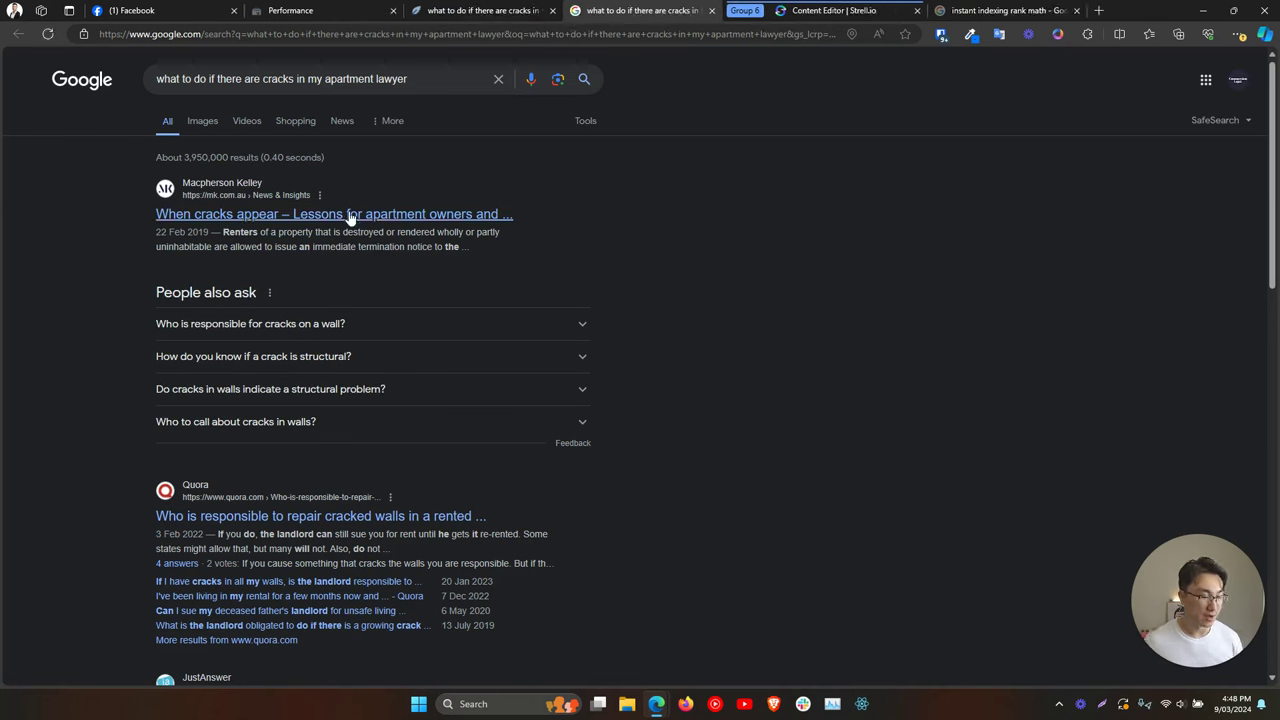
# Open the Macpherson Kelley, Brown Wright Stein Lawyers and Rose Lawyers search results in separate background tabs.
pyautogui.middleClick(350, 218)
pyautogui.scroll(-4, 124, 496)
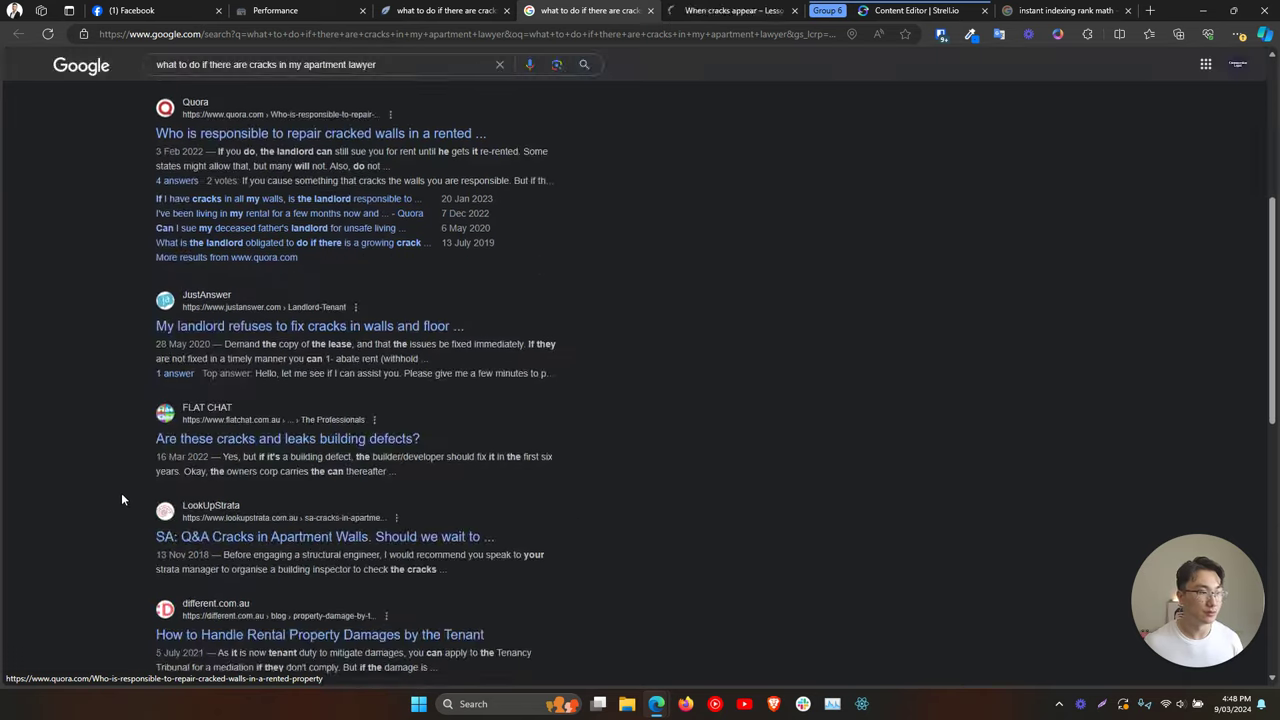
pyautogui.scroll(-2, 110, 503)
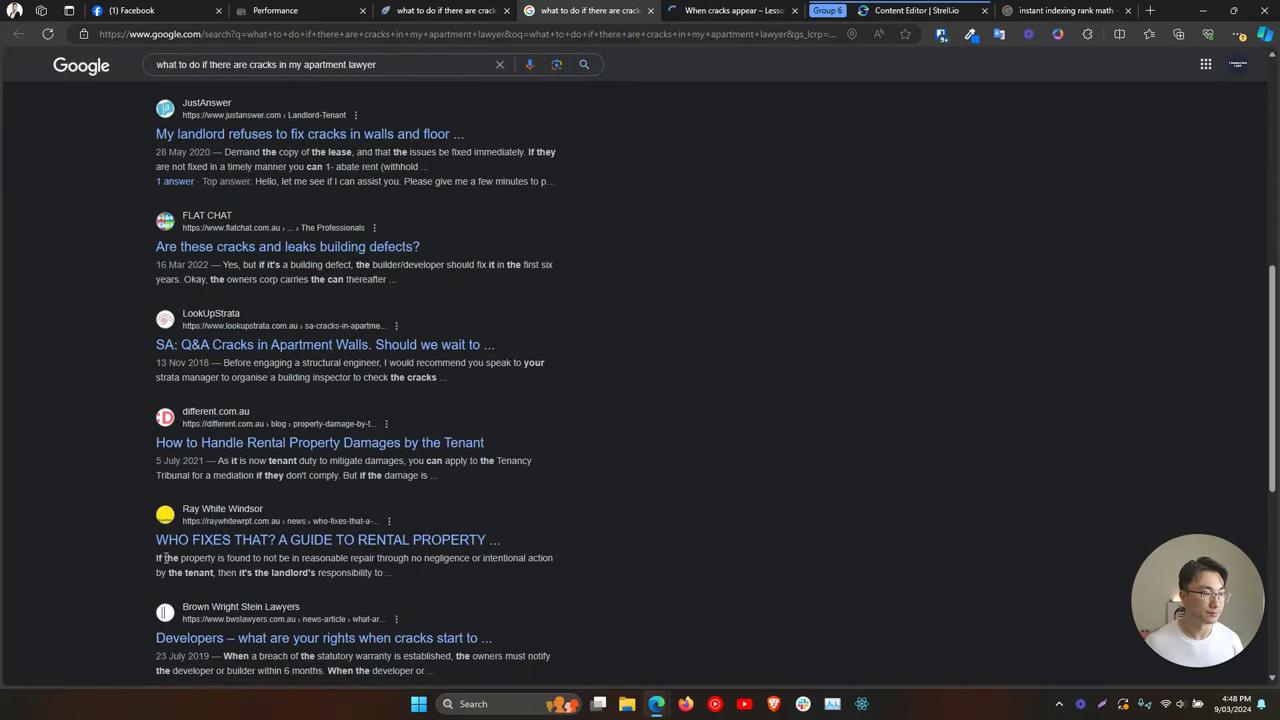
pyautogui.scroll(-2, 165, 558)
pyautogui.scroll(-2, 128, 614)
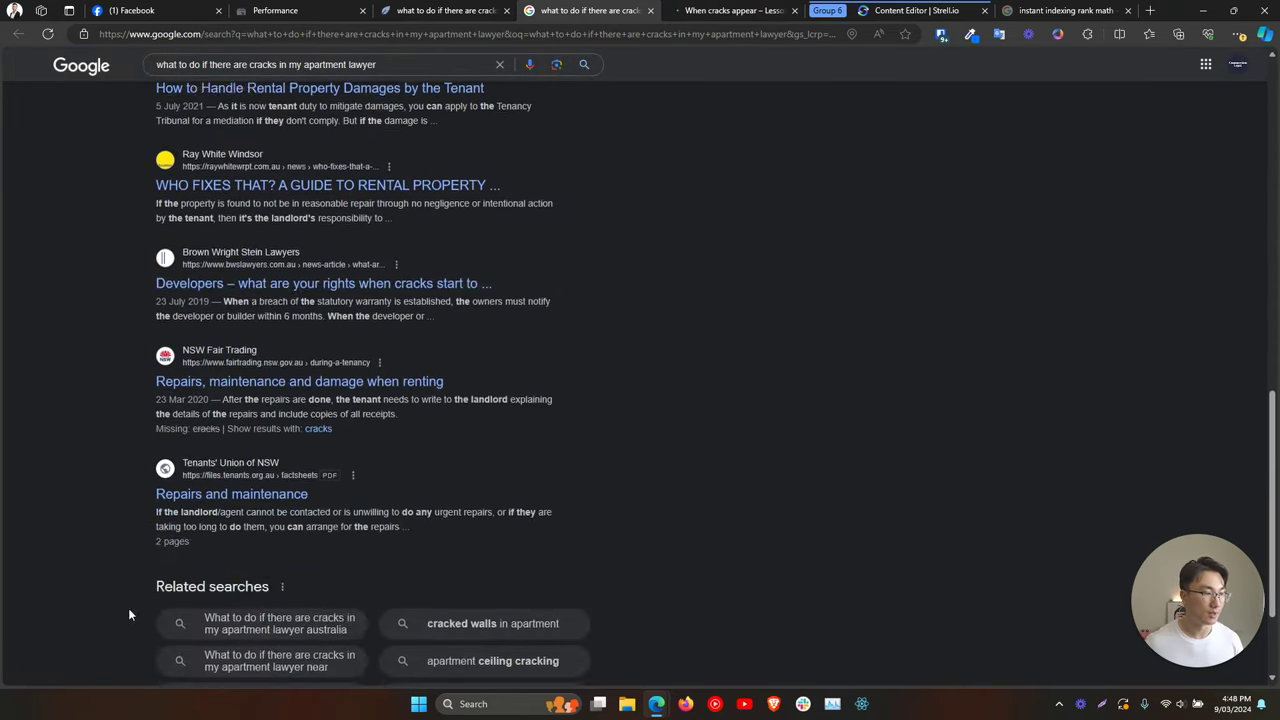
pyautogui.middleClick(323, 283)
pyautogui.scroll(-4, 200, 500)
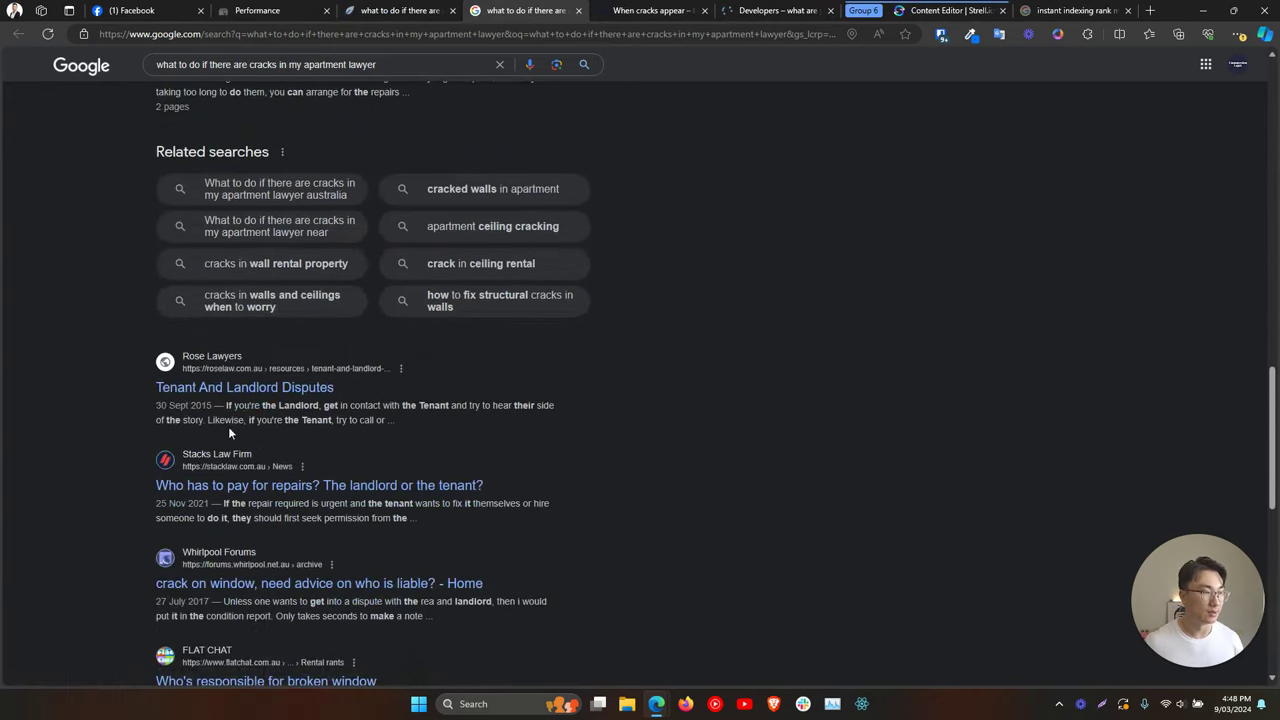
pyautogui.middleClick(312, 393)
# Read the Macpherson Kelley article on cracks, highlighting its introduction and reviewing the Strata Owners and Tenants sections.
pyautogui.click(603, 10)
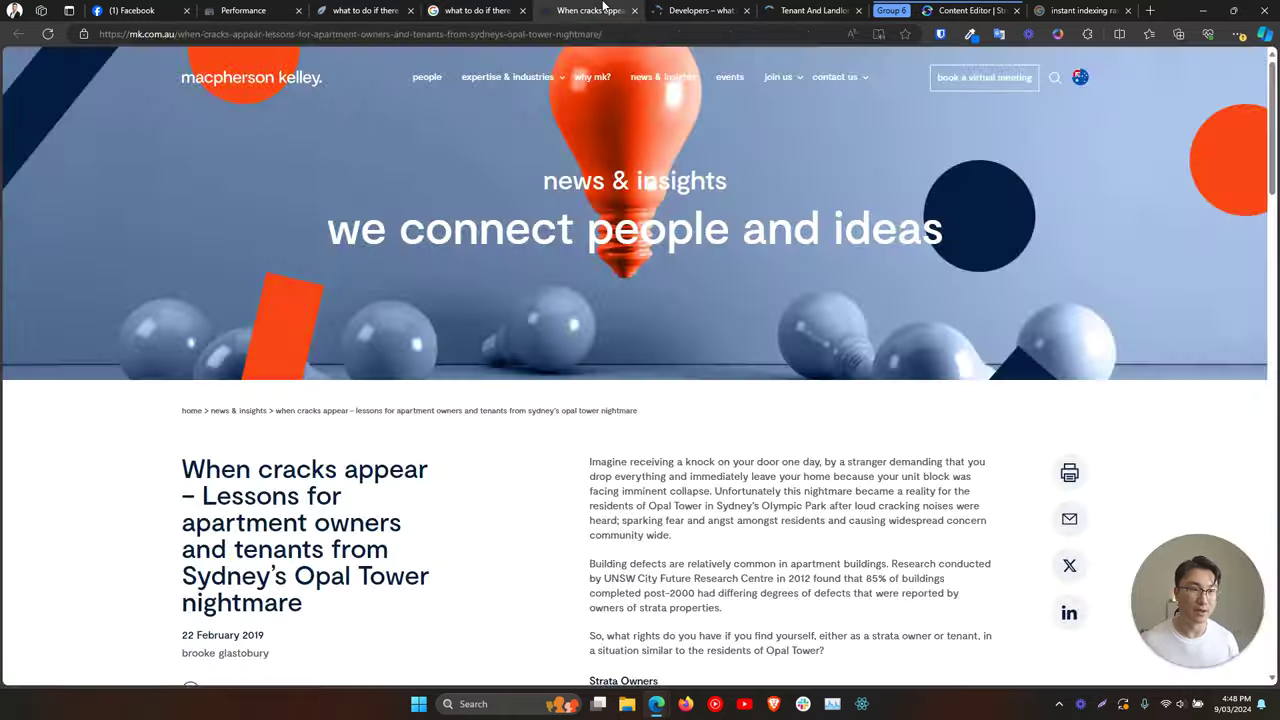
pyautogui.scroll(-3, 537, 440)
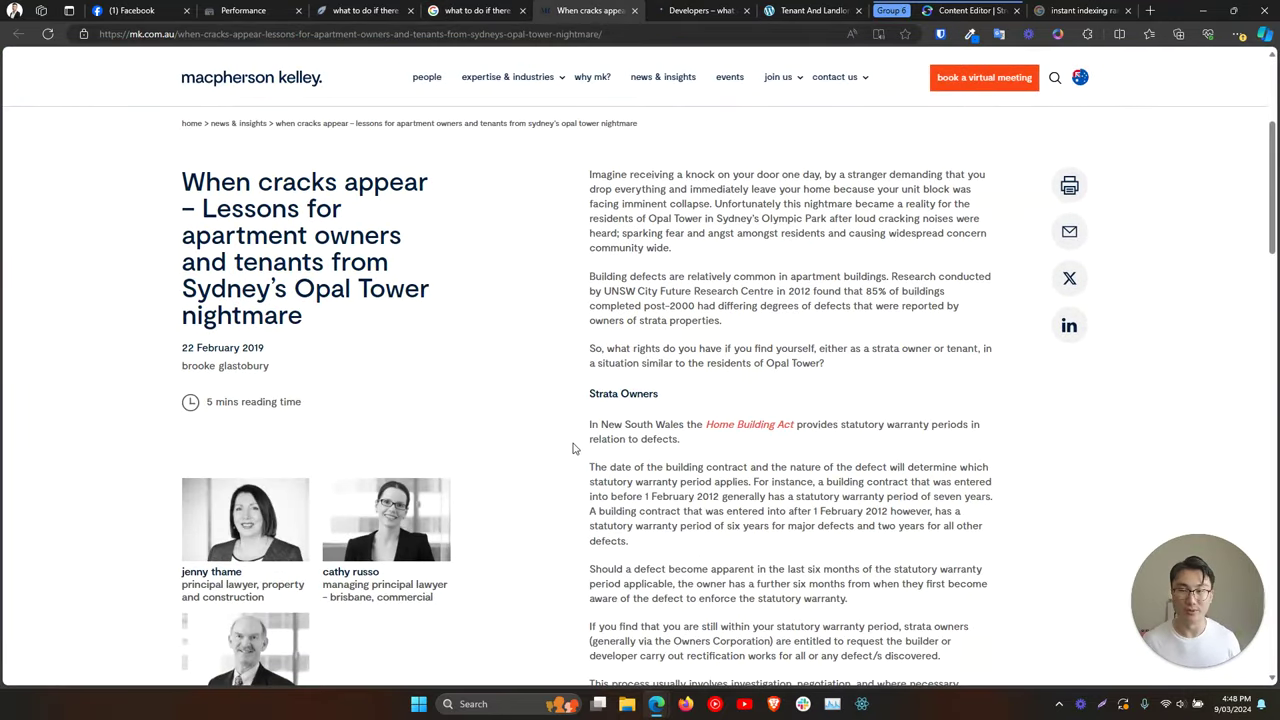
pyautogui.scroll(-2, 575, 448)
pyautogui.scroll(3, 578, 410)
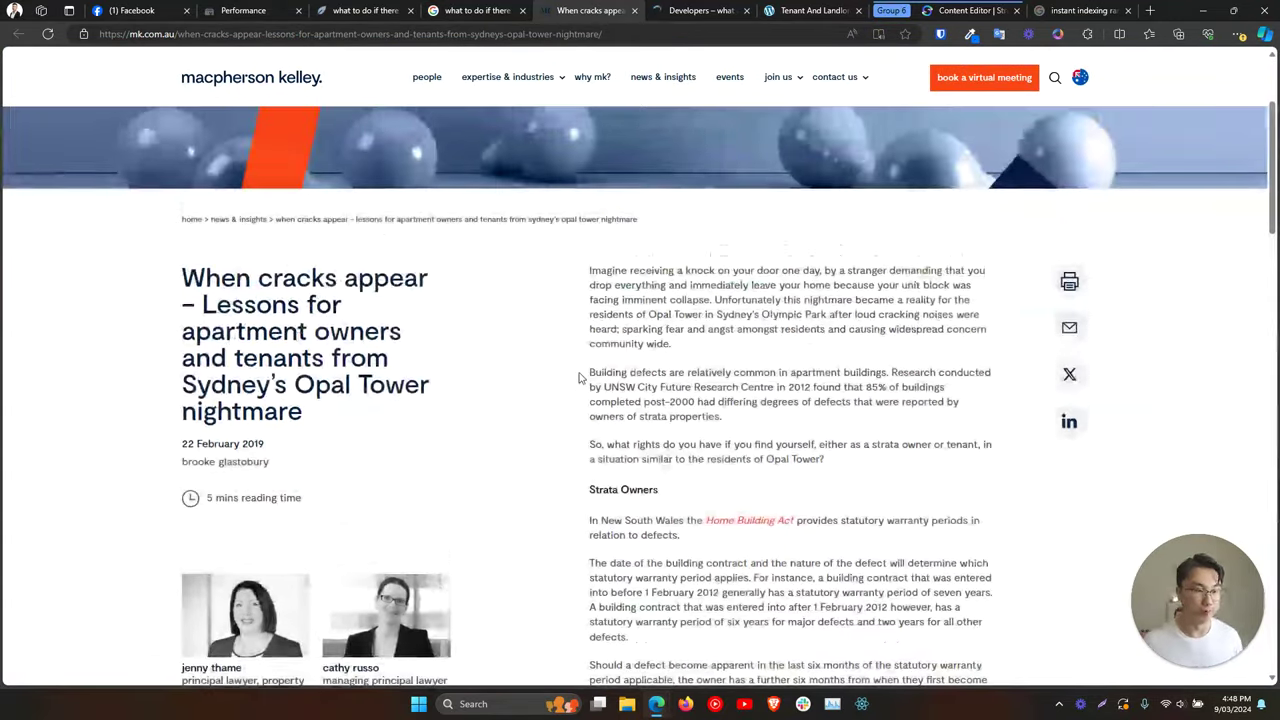
pyautogui.scroll(-1, 578, 377)
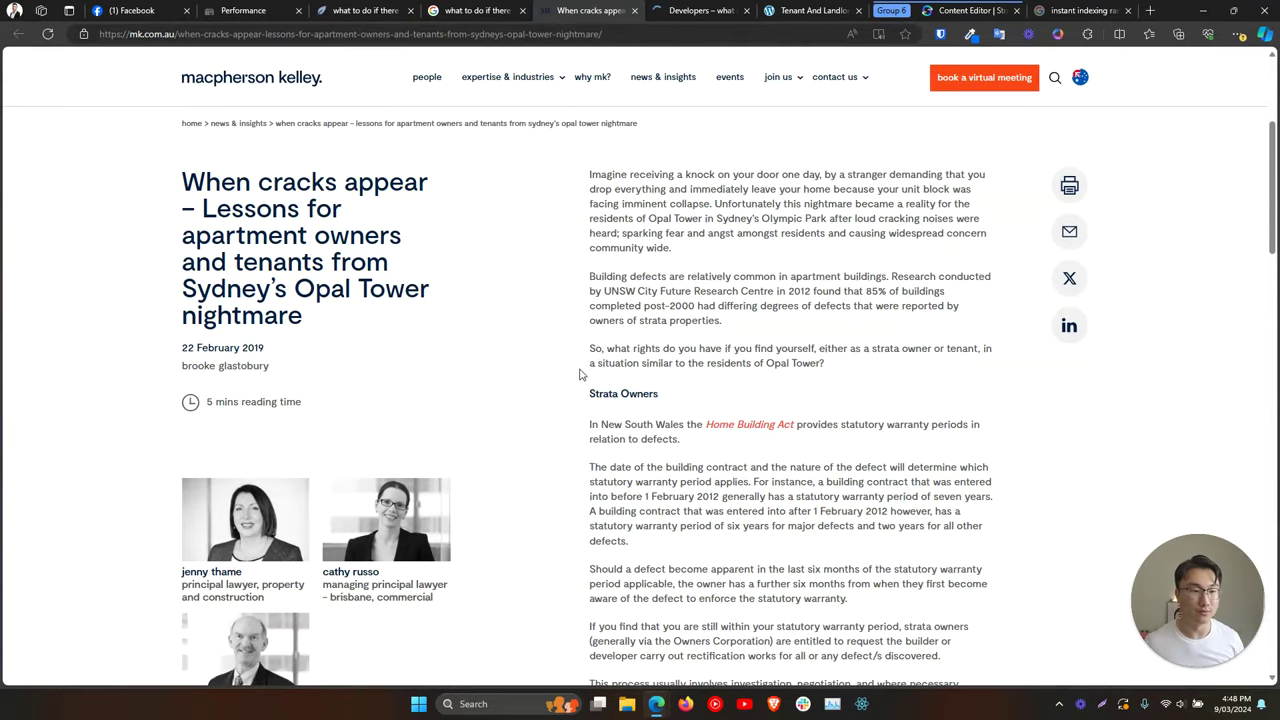
pyautogui.moveTo(587, 179); pyautogui.dragTo(833, 374)
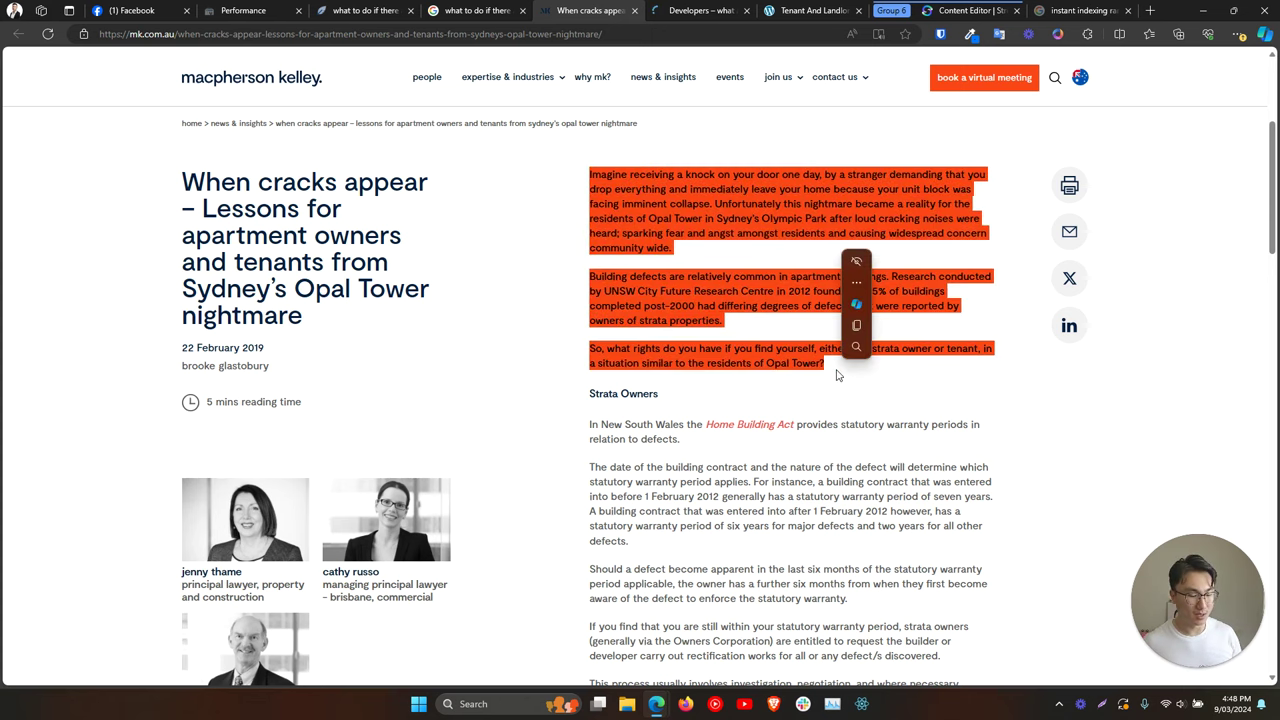
pyautogui.scroll(-1, 704, 429)
pyautogui.scroll(-5, 704, 429)
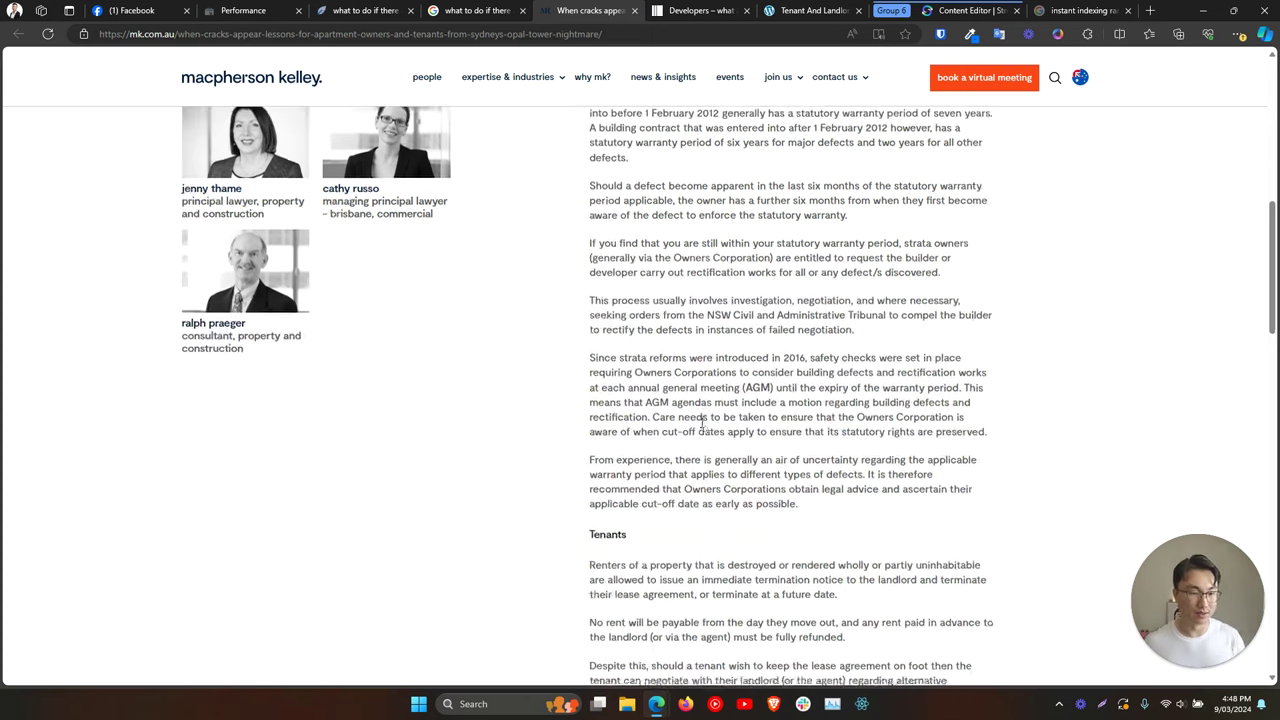
pyautogui.scroll(4, 701, 423)
pyautogui.scroll(1, 701, 423)
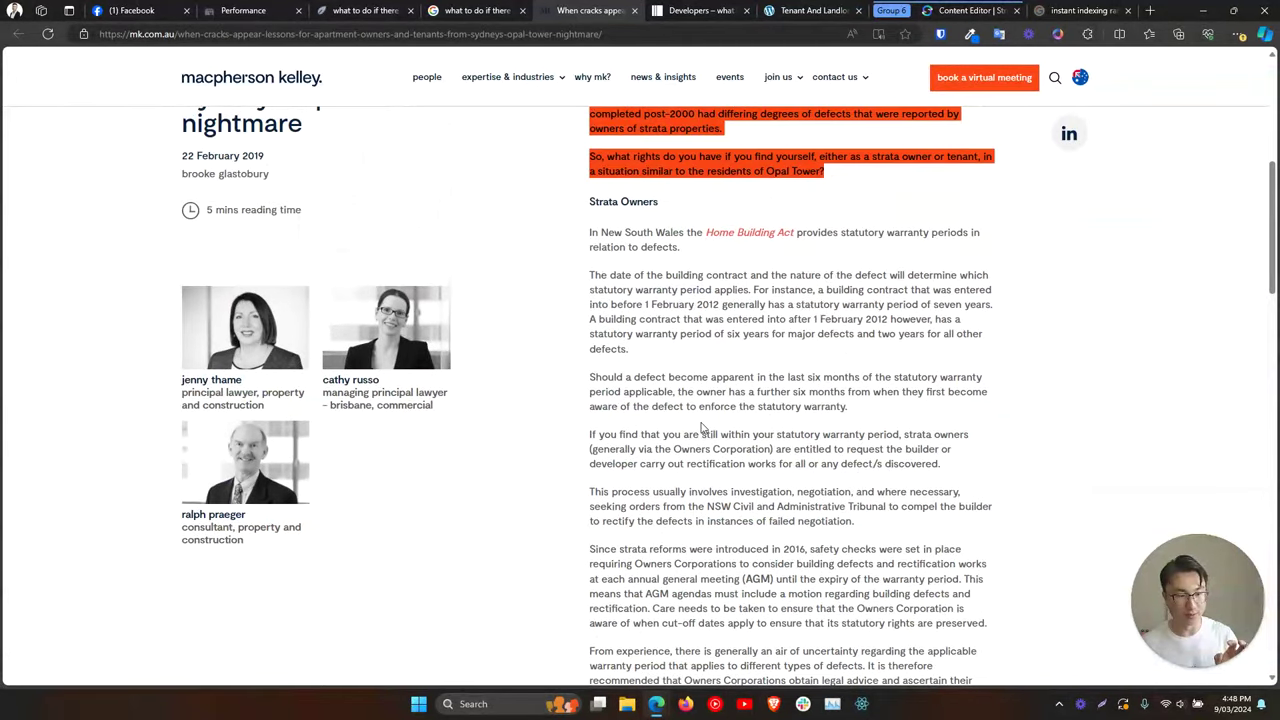
# Copy the highlighted introduction of the Macpherson Kelley article.
pyautogui.scroll(1, 704, 429)
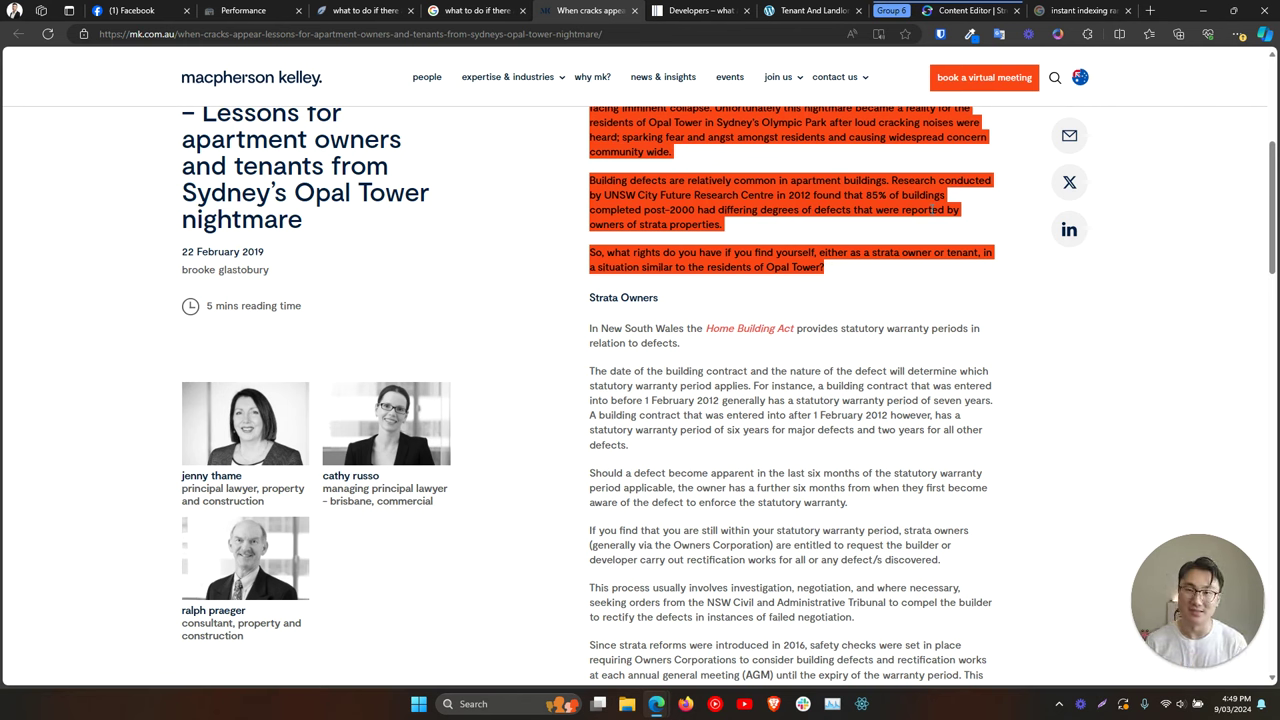
pyautogui.rightClick(797, 105)
pyautogui.click(818, 128)
pyautogui.scroll(3, 1060, 157)
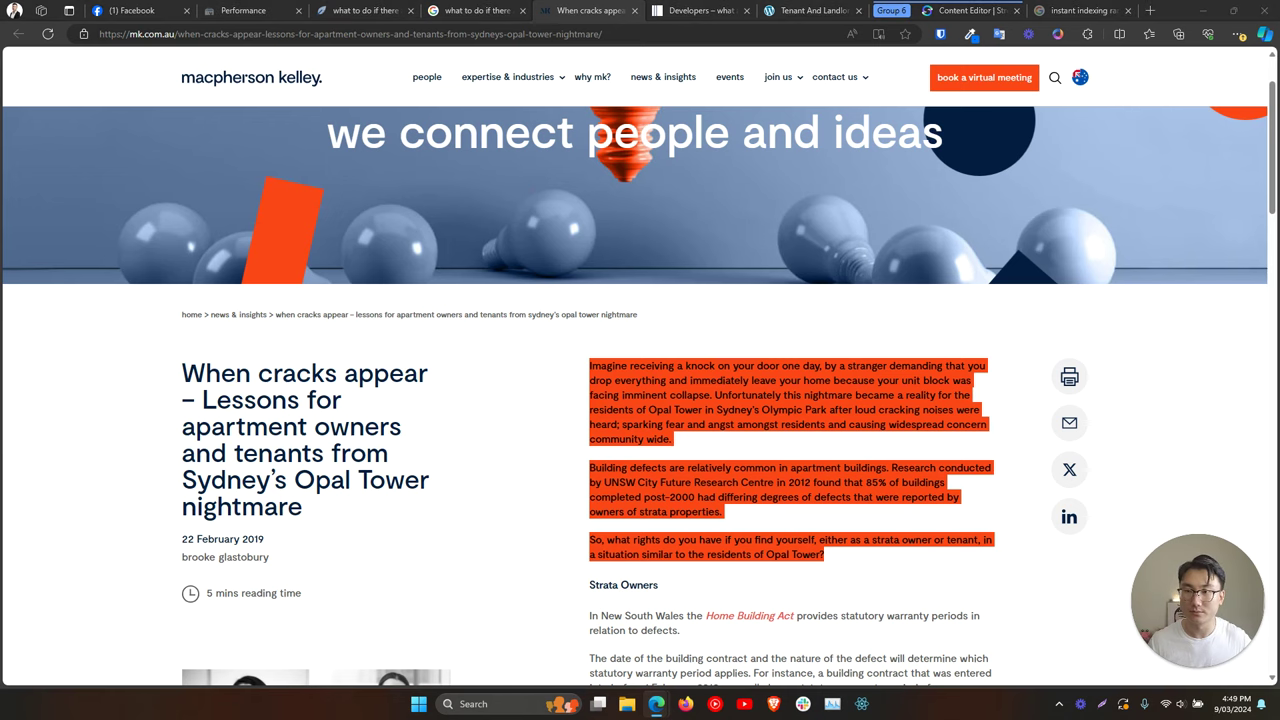
# Open ChatGPT in a new tab and begin the prompt with: I've written a draft introduction to the topic ".
pyautogui.hotkey('ctrl', 't')
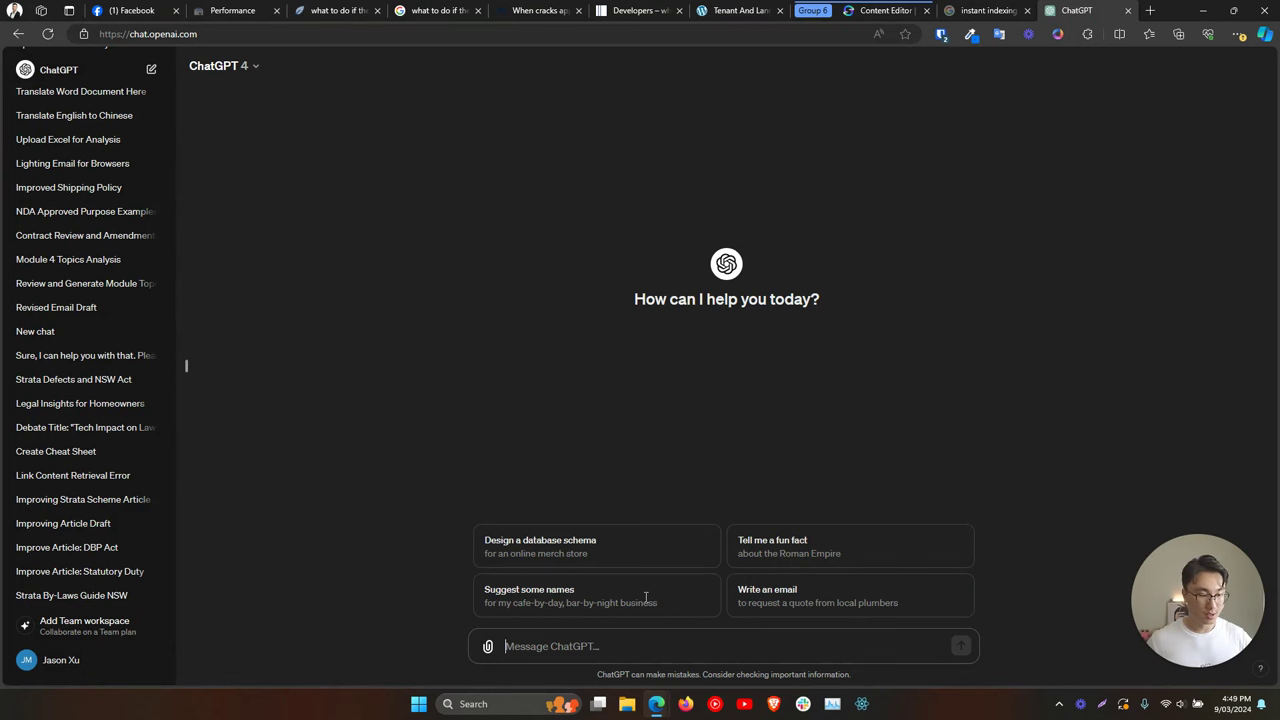
pyautogui.write("I've w")
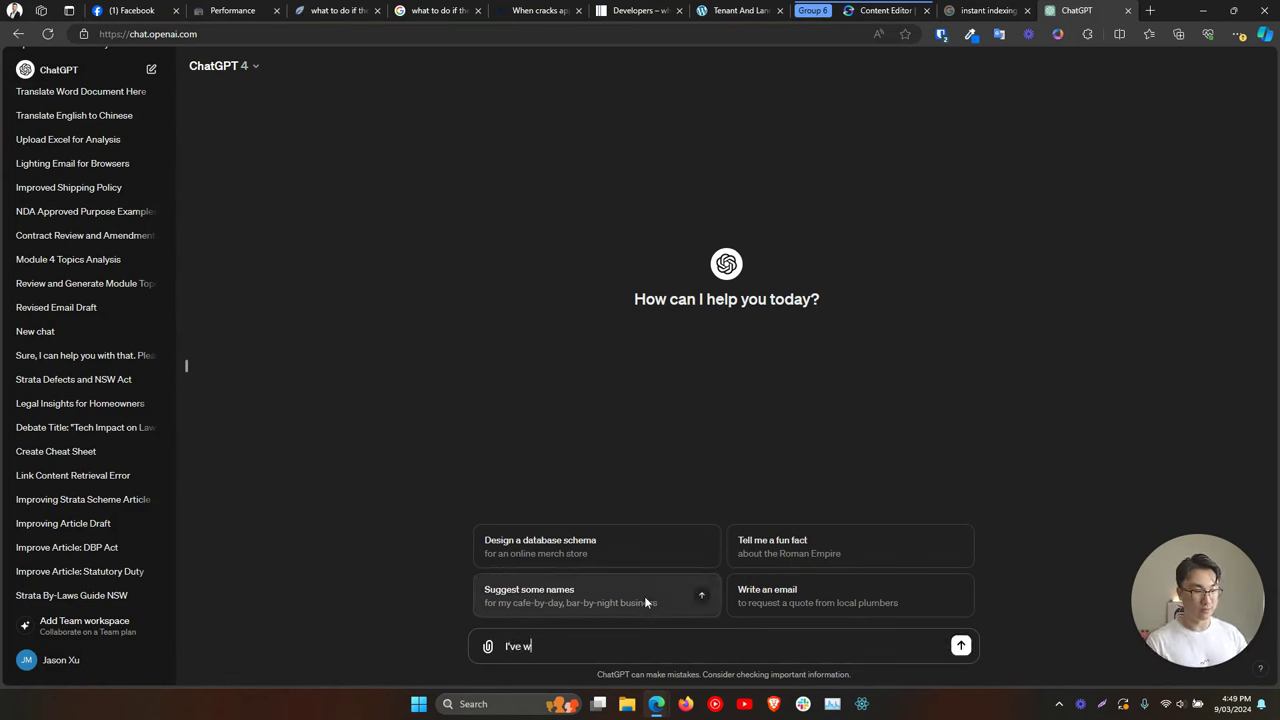
pyautogui.write('ritten a draft')
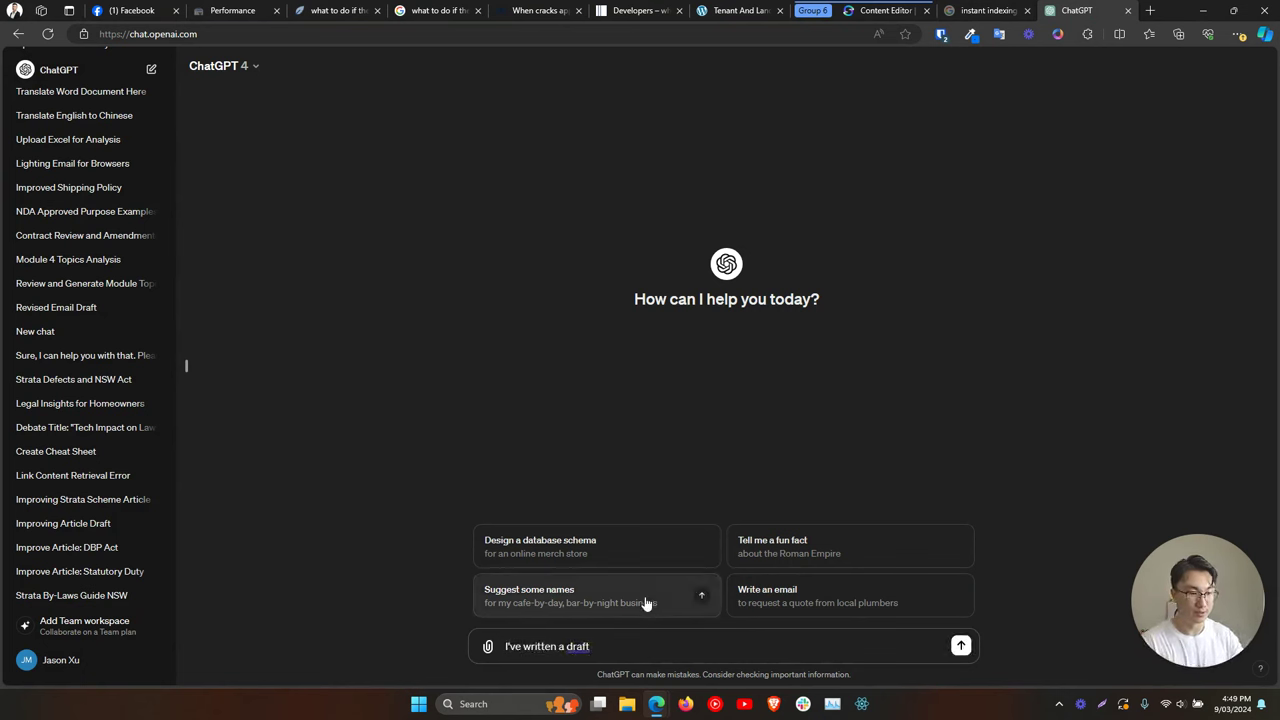
pyautogui.write(' introduction to the to')
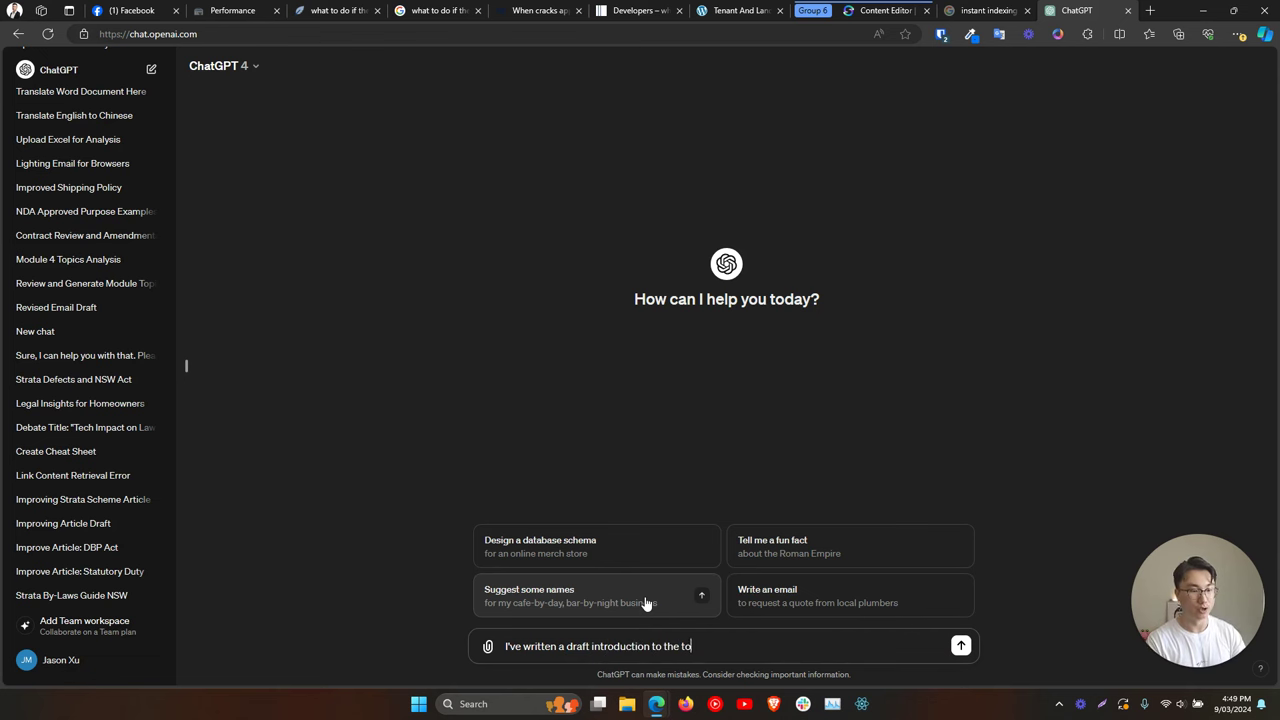
pyautogui.write('pic "')
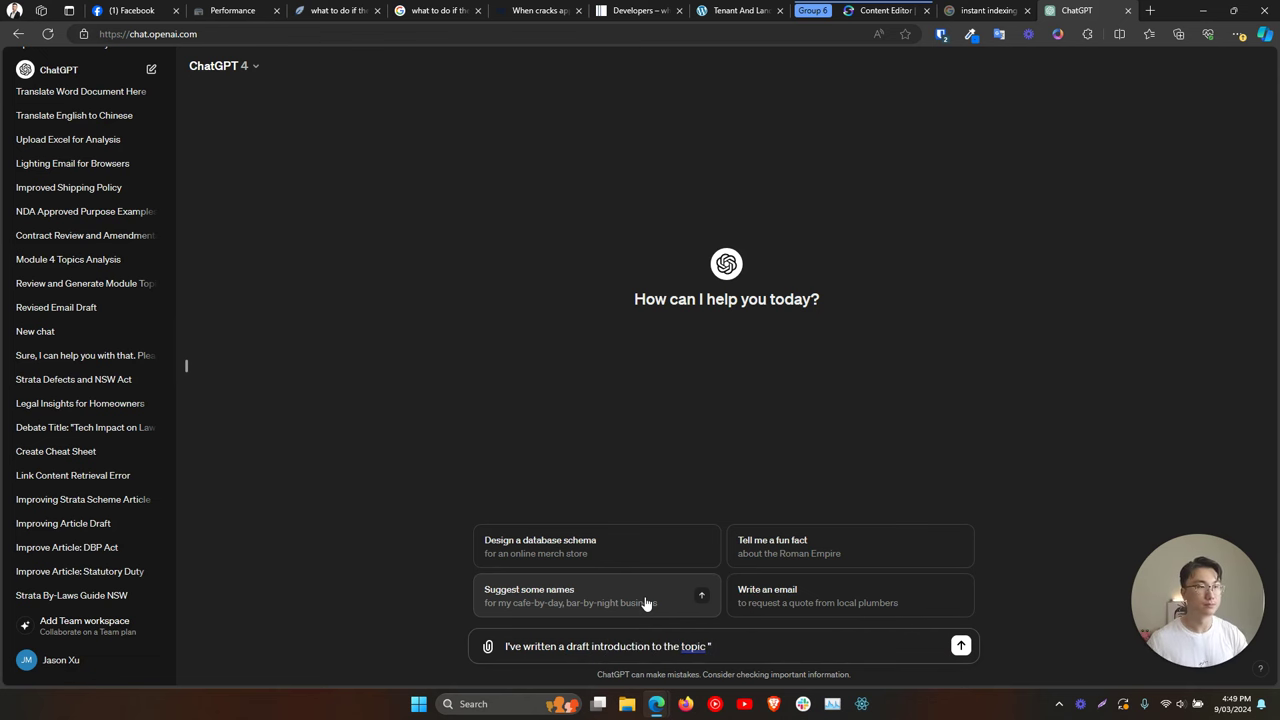
# Copy the query "what to do if there are cracks in my apartment lawyer" from the Google search and paste it into the ChatGPT prompt as the topic.
pyautogui.click(440, 10)
pyautogui.moveTo(412, 64); pyautogui.dragTo(250, 64)
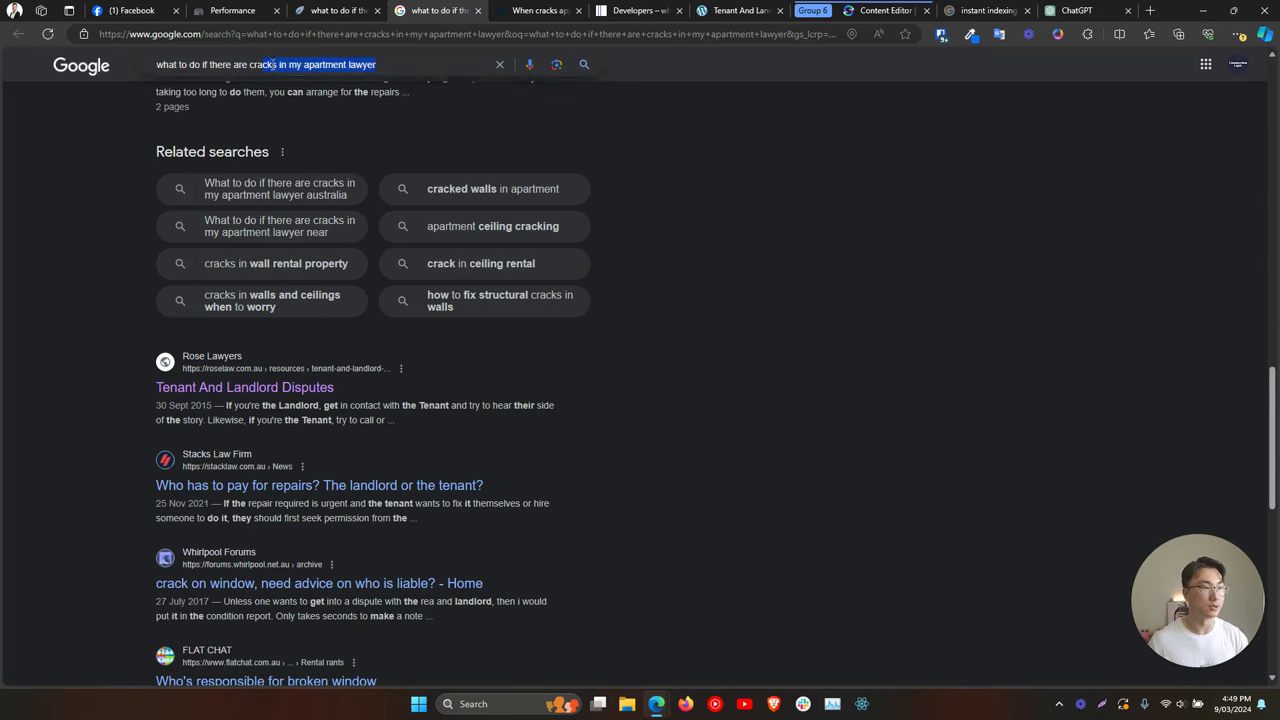
pyautogui.tripleClick(393, 64)
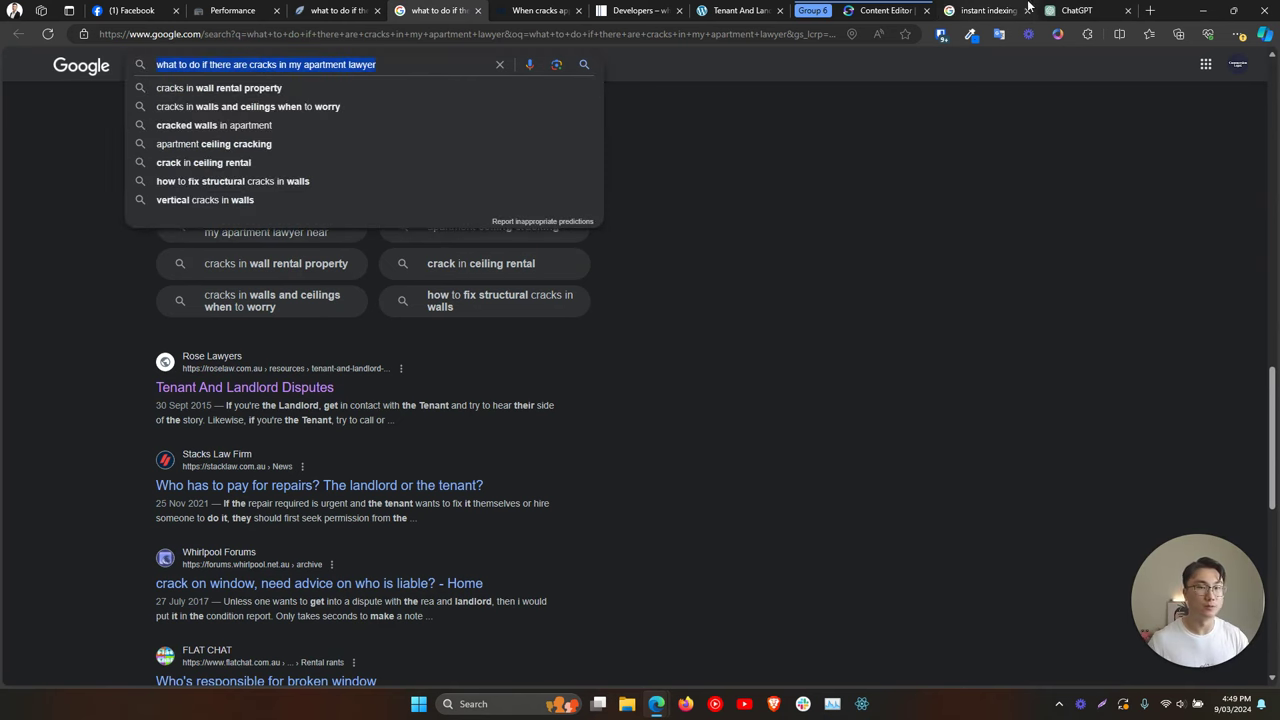
pyautogui.click(1077, 10)
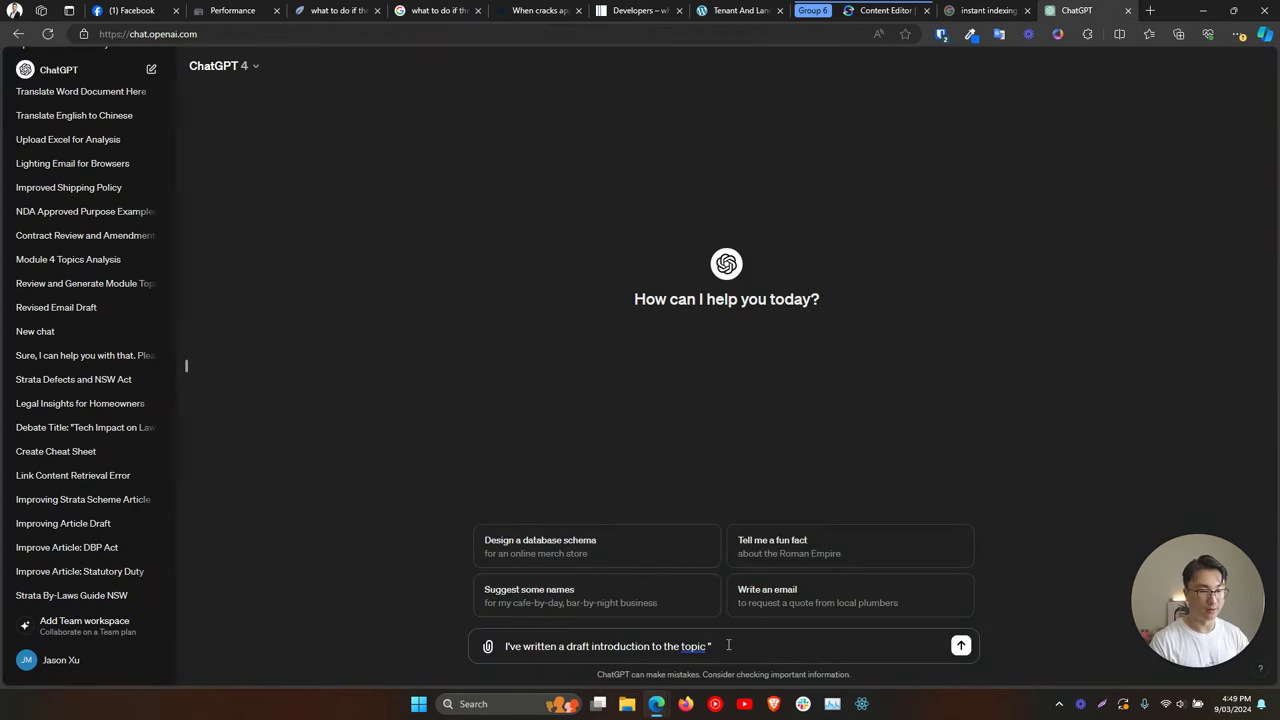
pyautogui.hotkey('ctrl', 'v')
# Close the topic's quotation and continue the prompt with "and I want you to rephrase it so it is easier to read".
pyautogui.write('" and')
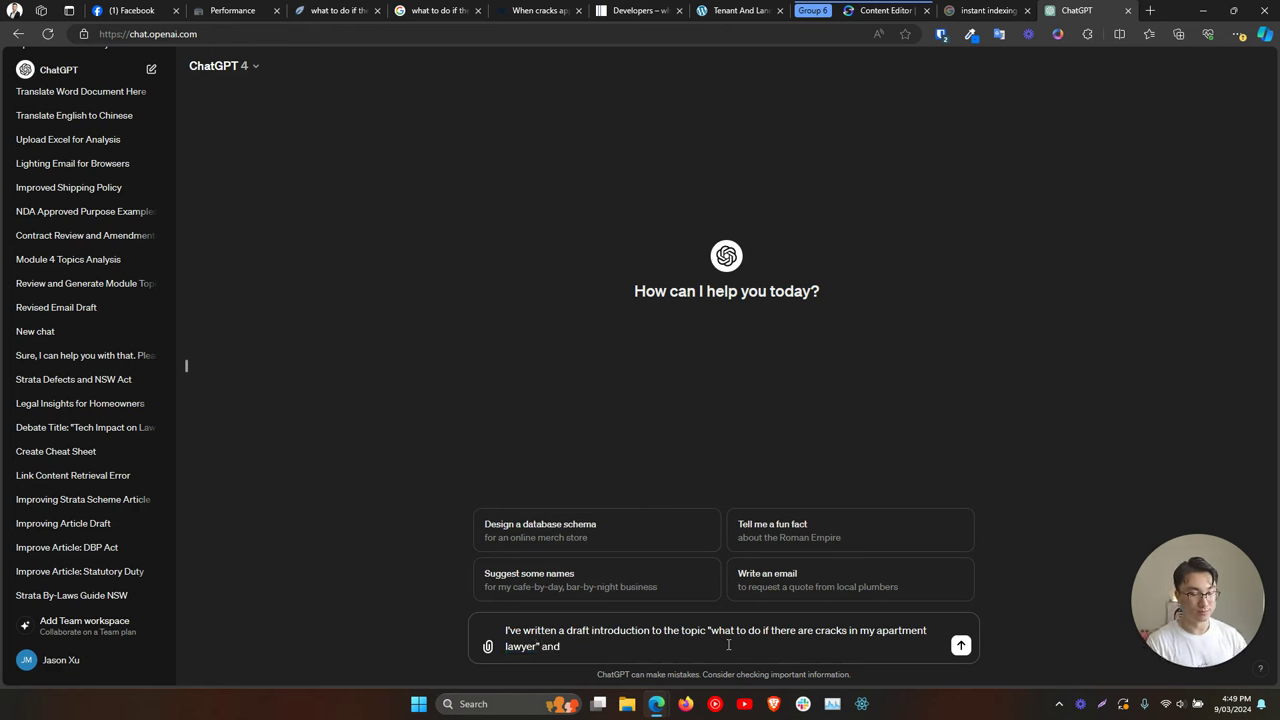
pyautogui.write(' I want you to ')
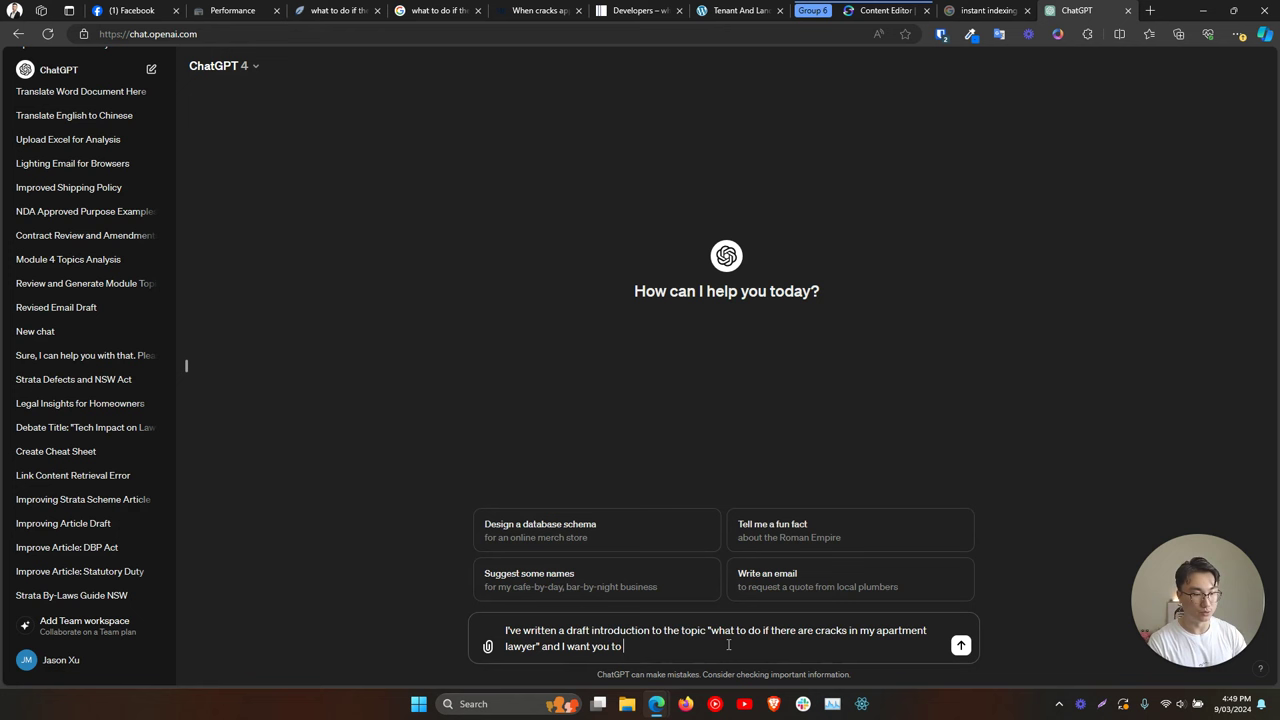
pyautogui.write('rephrase it so')
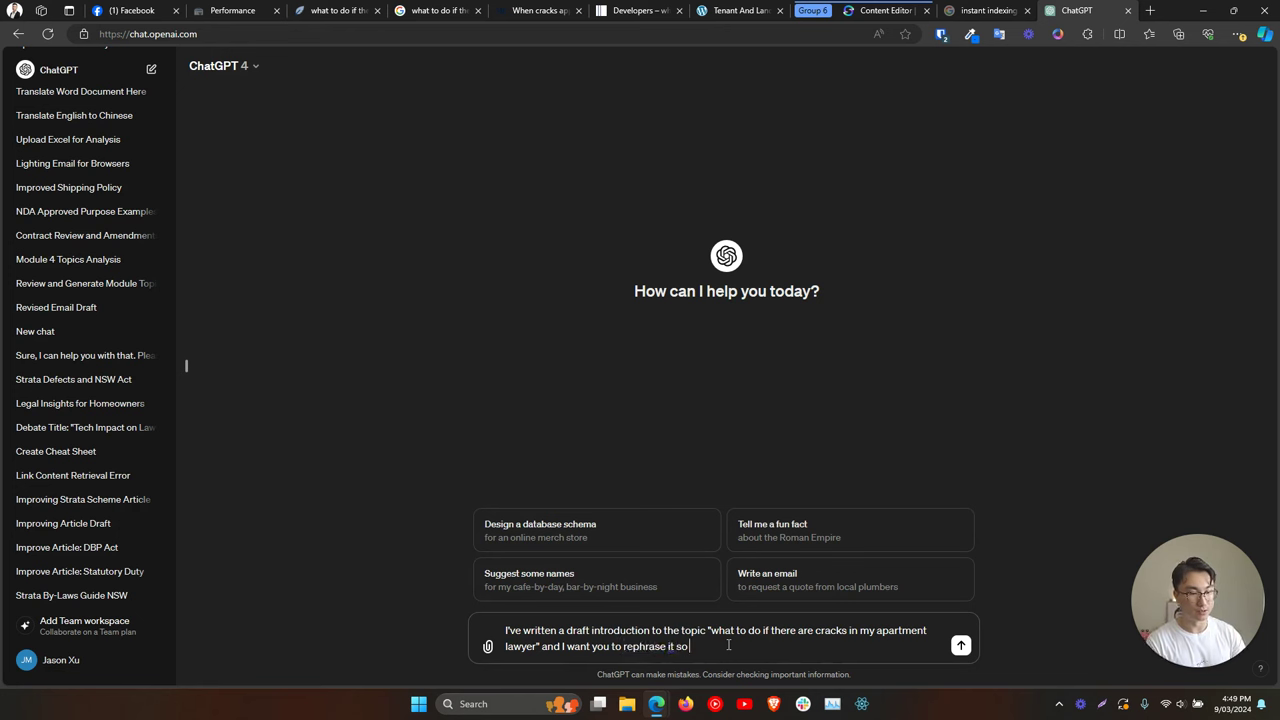
pyautogui.write(' it is more')
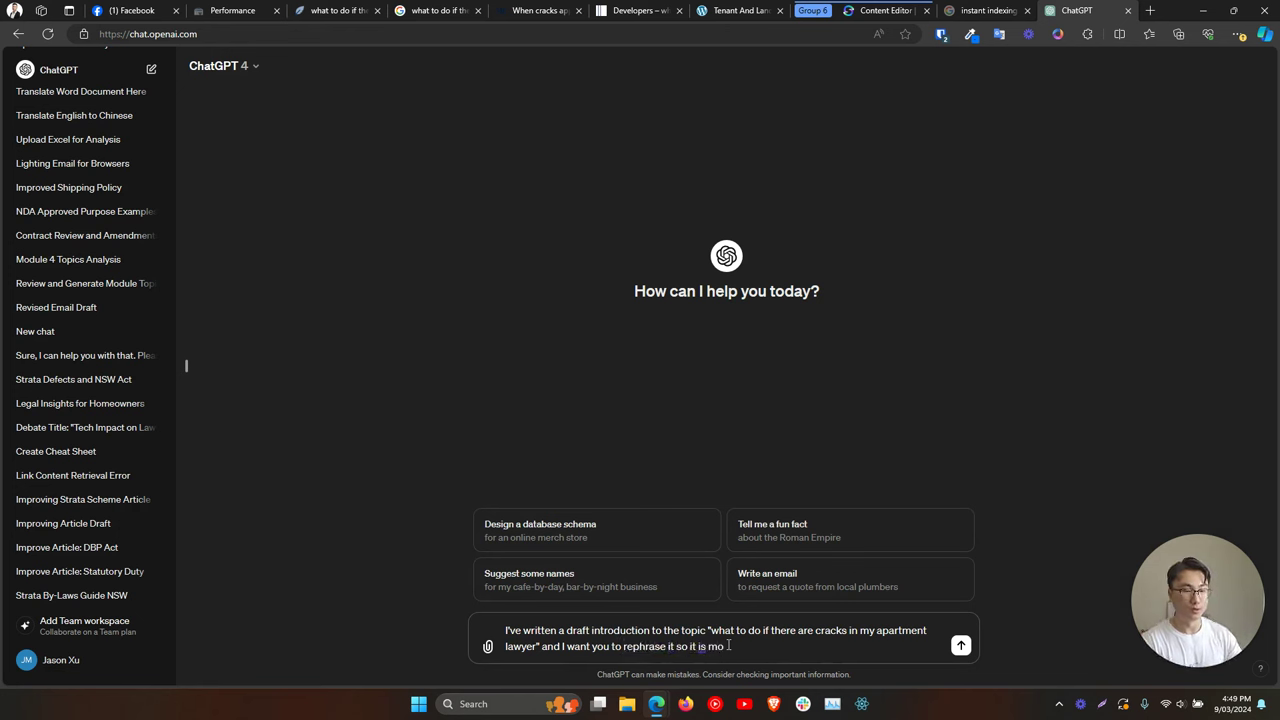
pyautogui.press('BackSpace')
pyautogui.press('BackSpace')
pyautogui.press('BackSpace')
pyautogui.press('BackSpace')
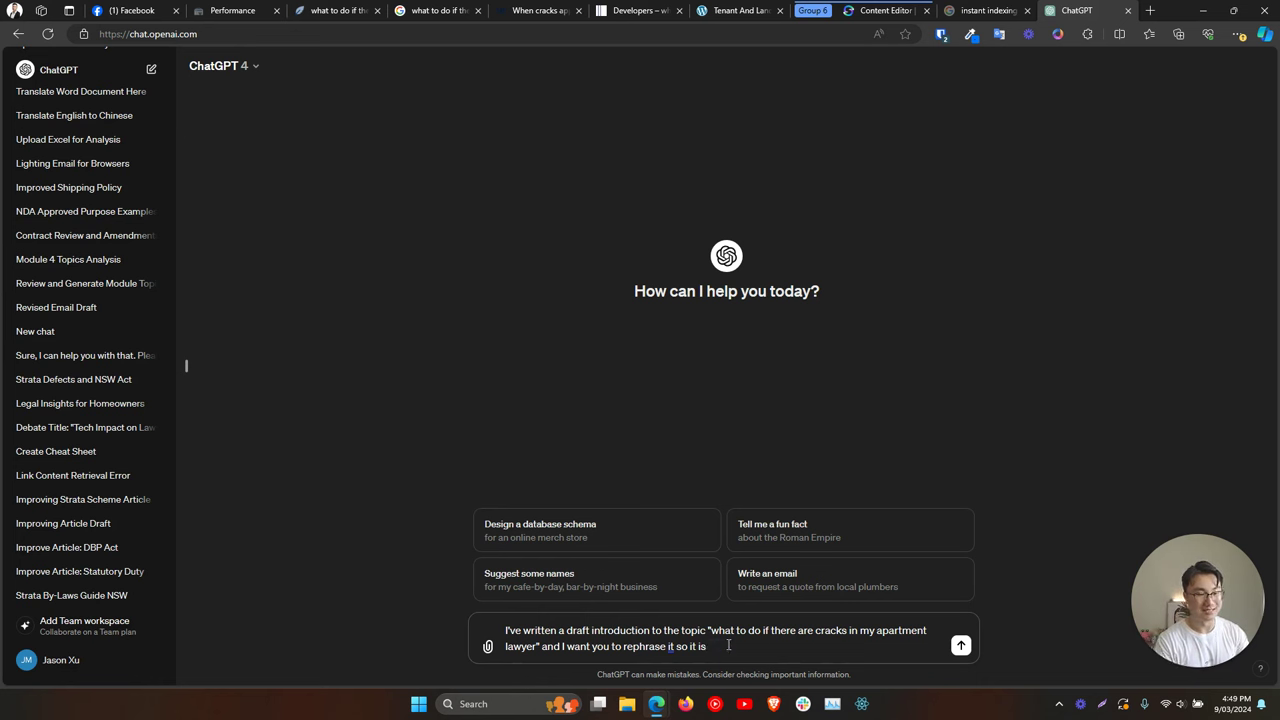
pyautogui.write('easier to read')
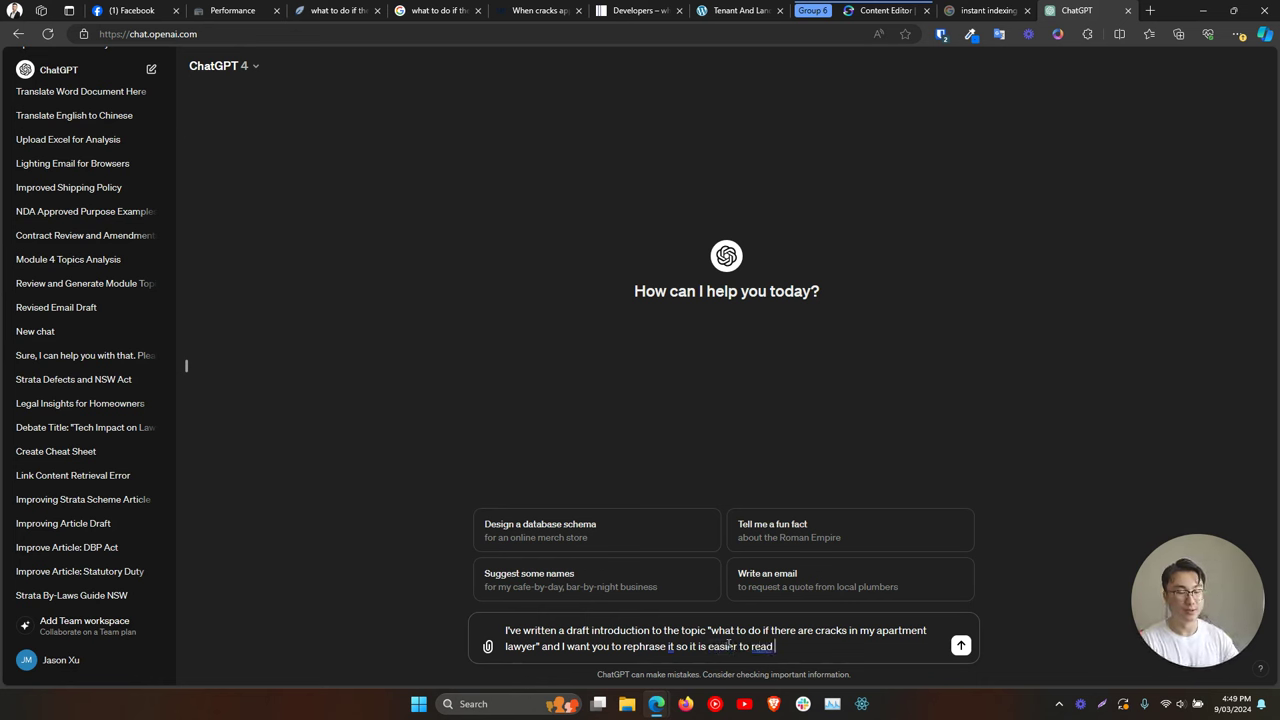
# Extend the prompt with "without compromising on the original messaging and without making the rewritten introduction sound too unnatural".
pyautogui.write(' without com')
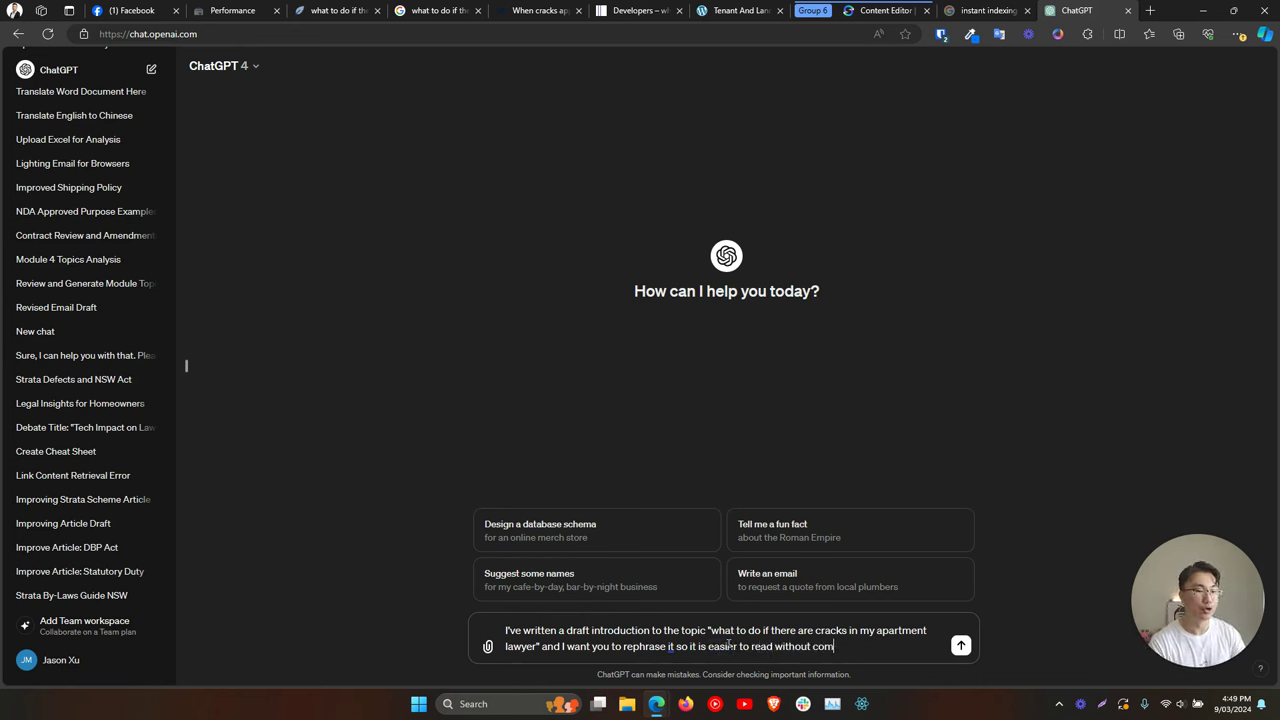
pyautogui.write('promising on the original ')
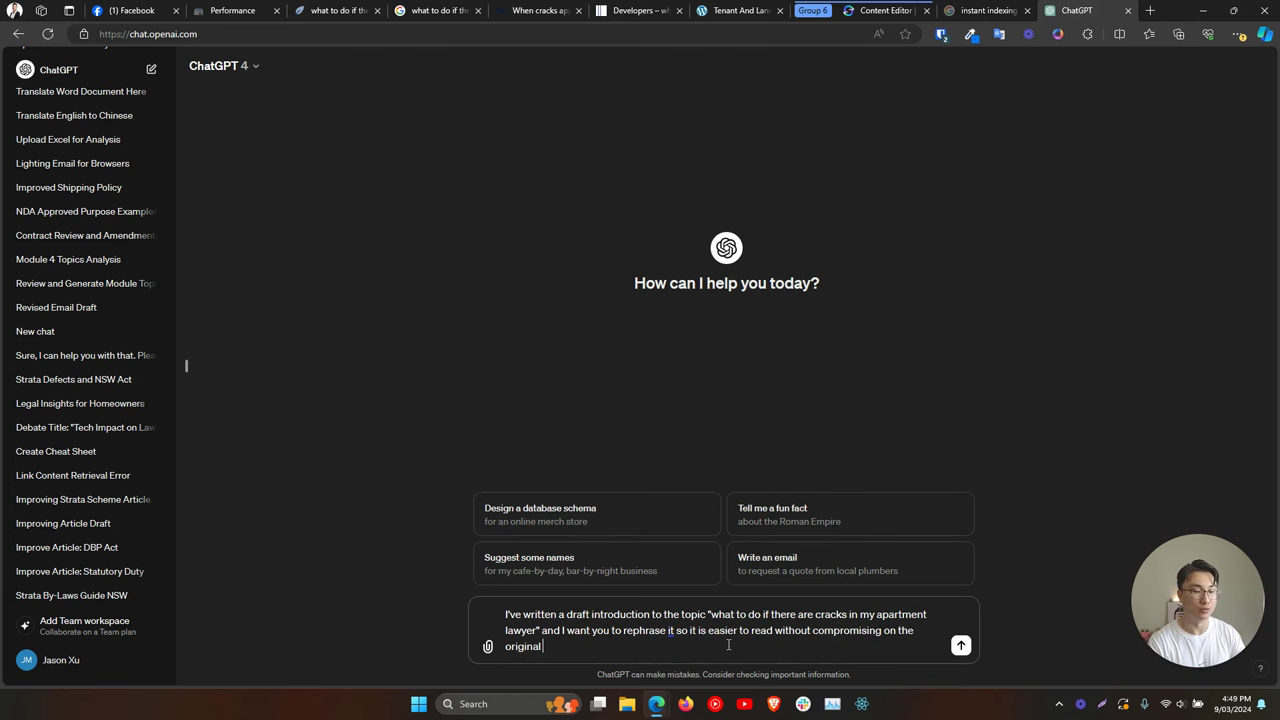
pyautogui.write('messaging an')
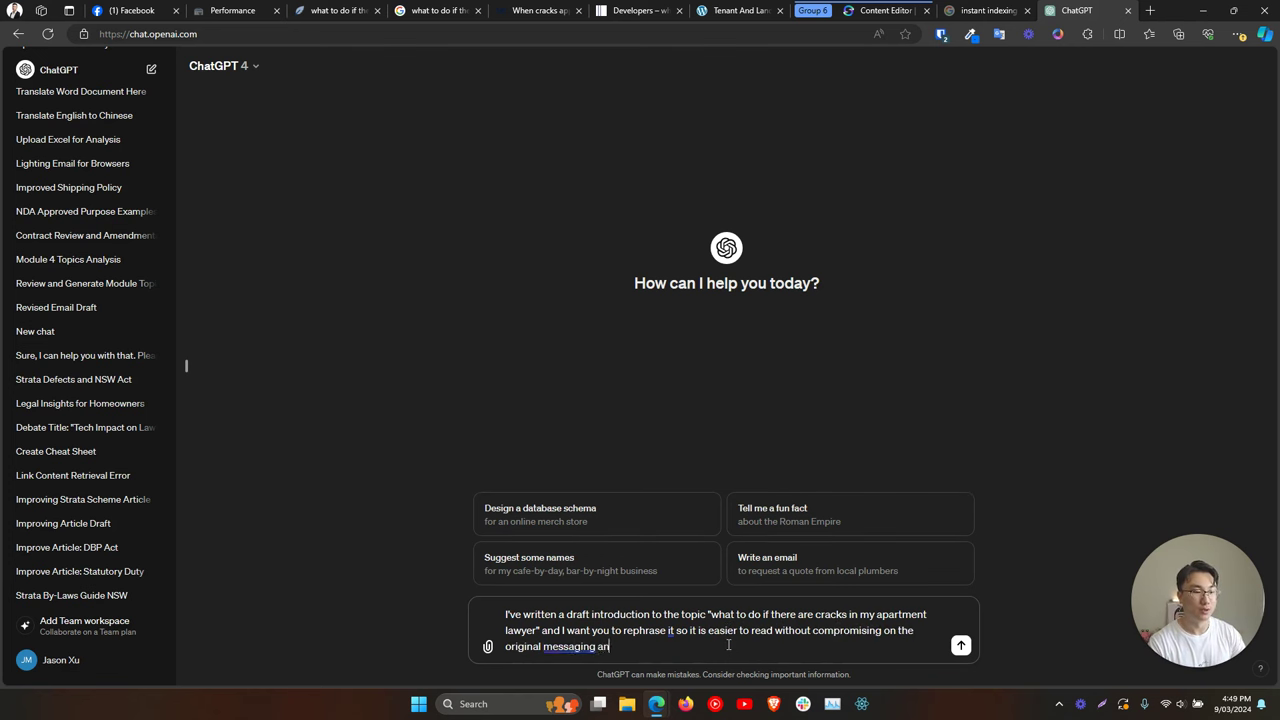
pyautogui.write('d without making the ')
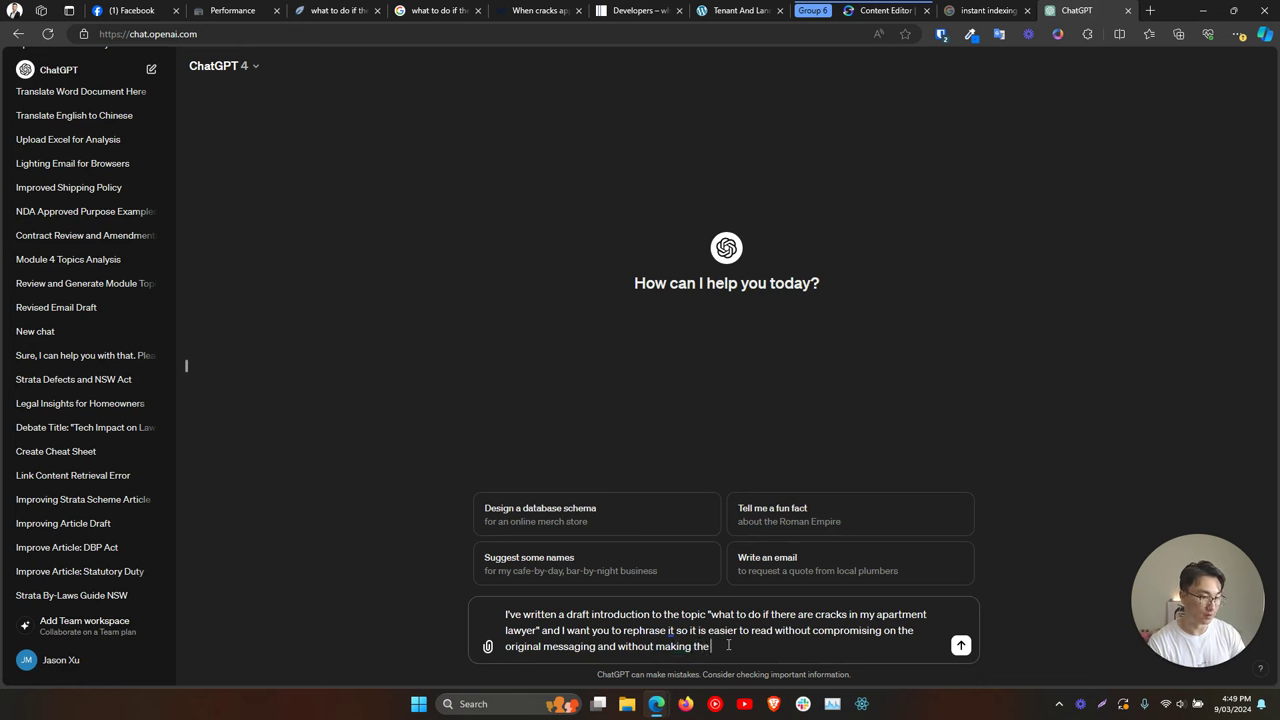
pyautogui.write('re')
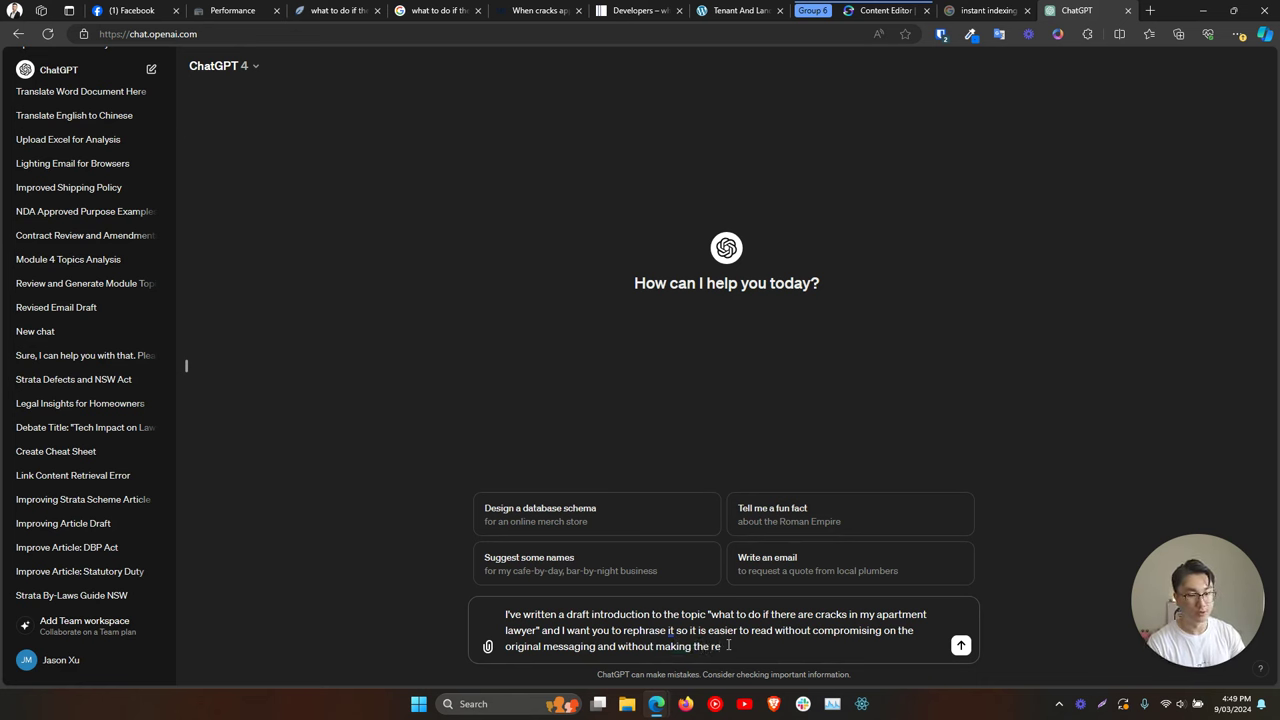
pyautogui.write('written')
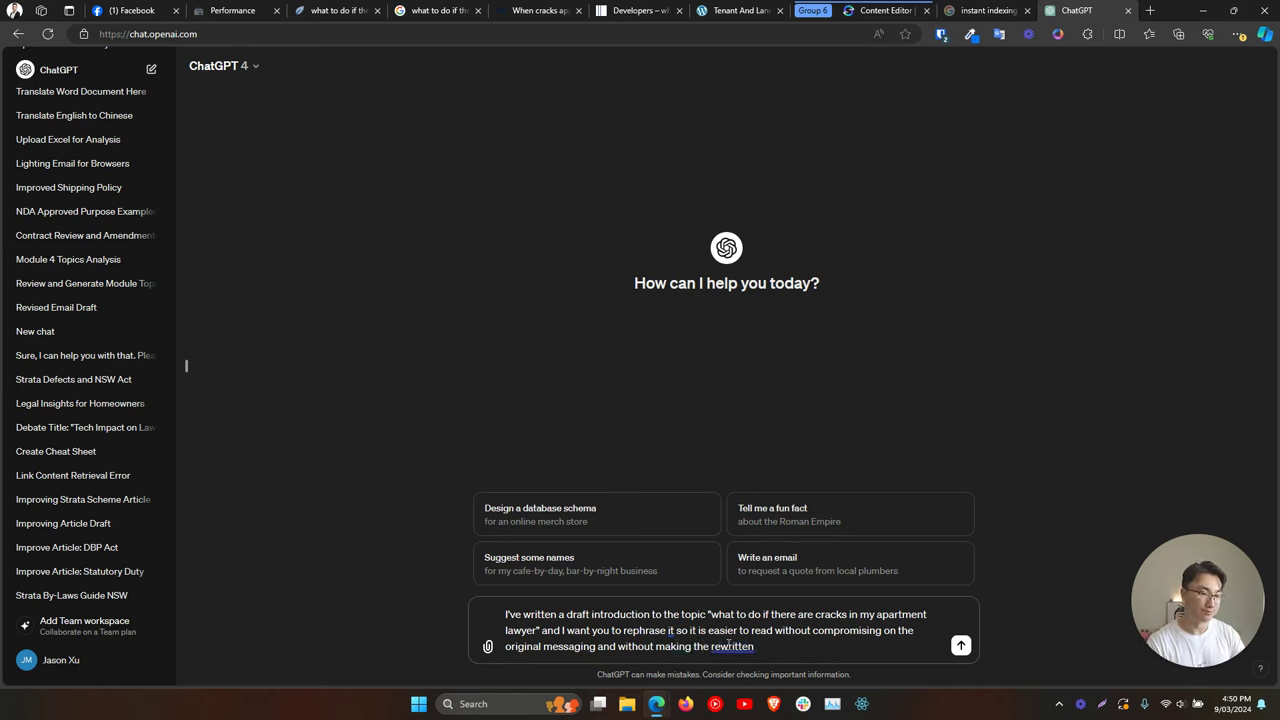
pyautogui.write(' introduction ')
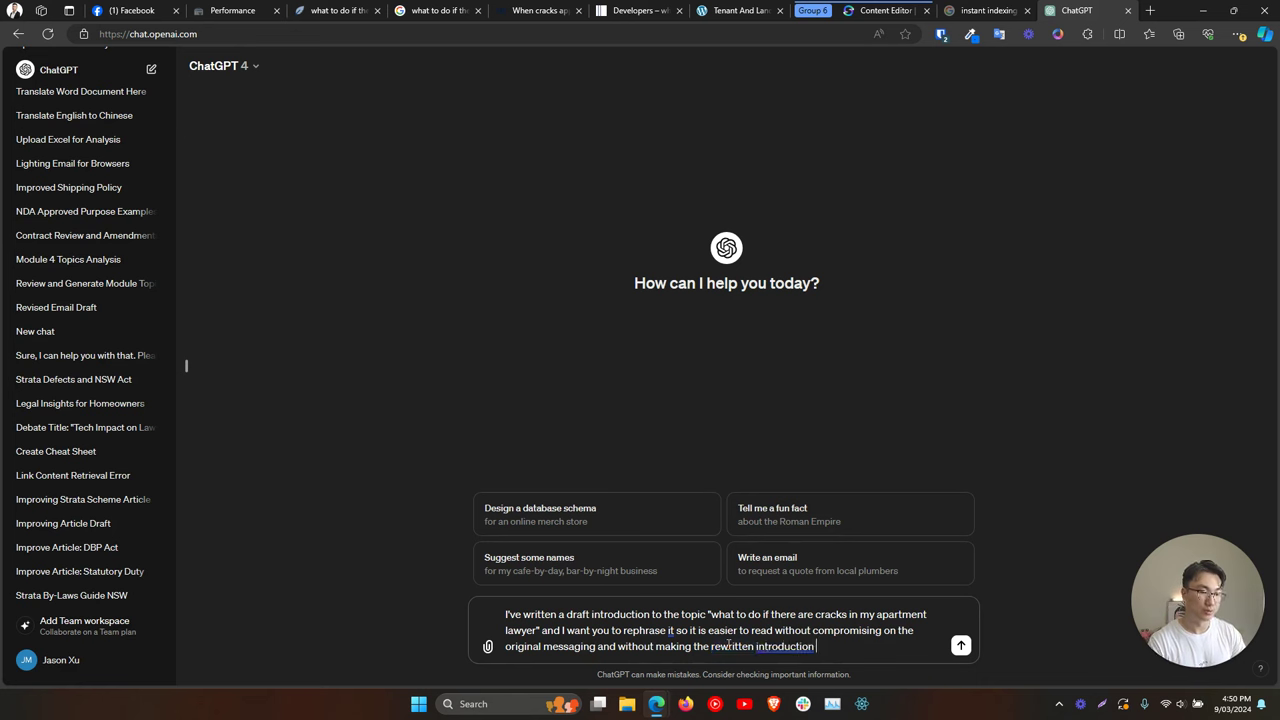
pyautogui.write('sound too u')
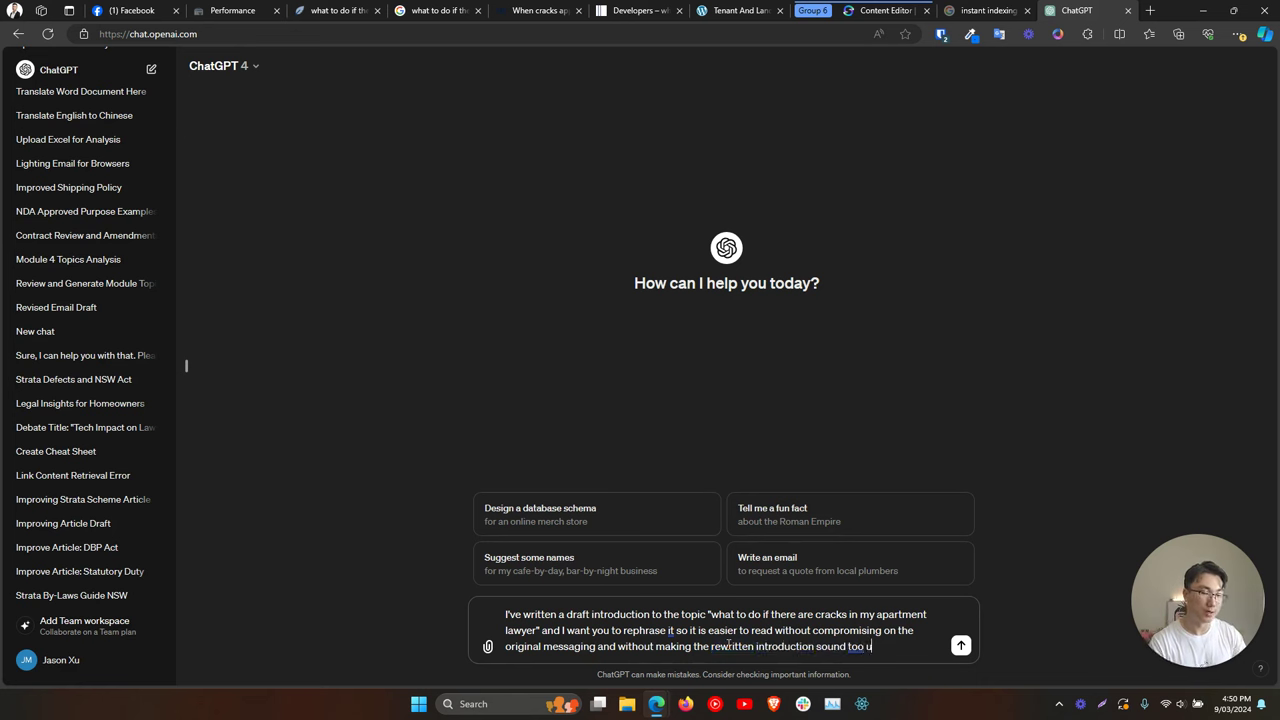
pyautogui.write('nnatural')
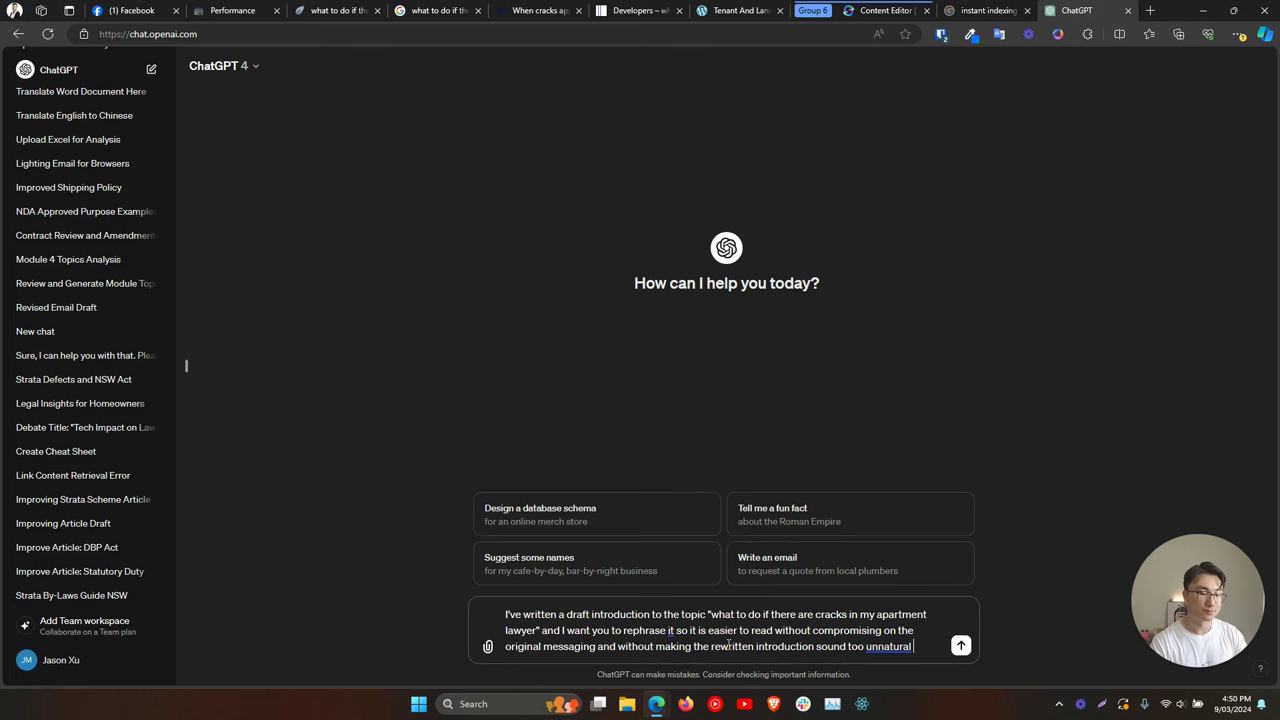
# End that sentence, add "Do NOT insert any new facts into the introduction." and start a new line in the prompt.
pyautogui.write('. Do')
pyautogui.press('capslock')
pyautogui.write('NOT')
pyautogui.press('capslock')
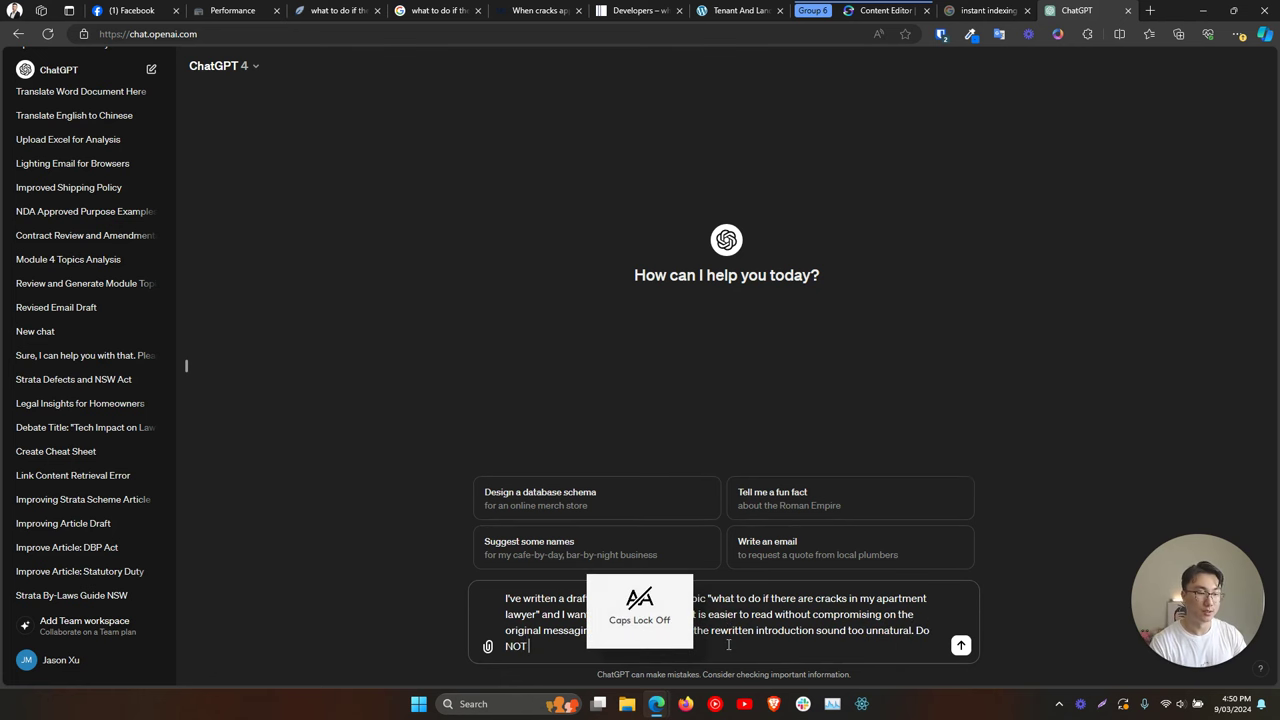
pyautogui.write('insert any new facts')
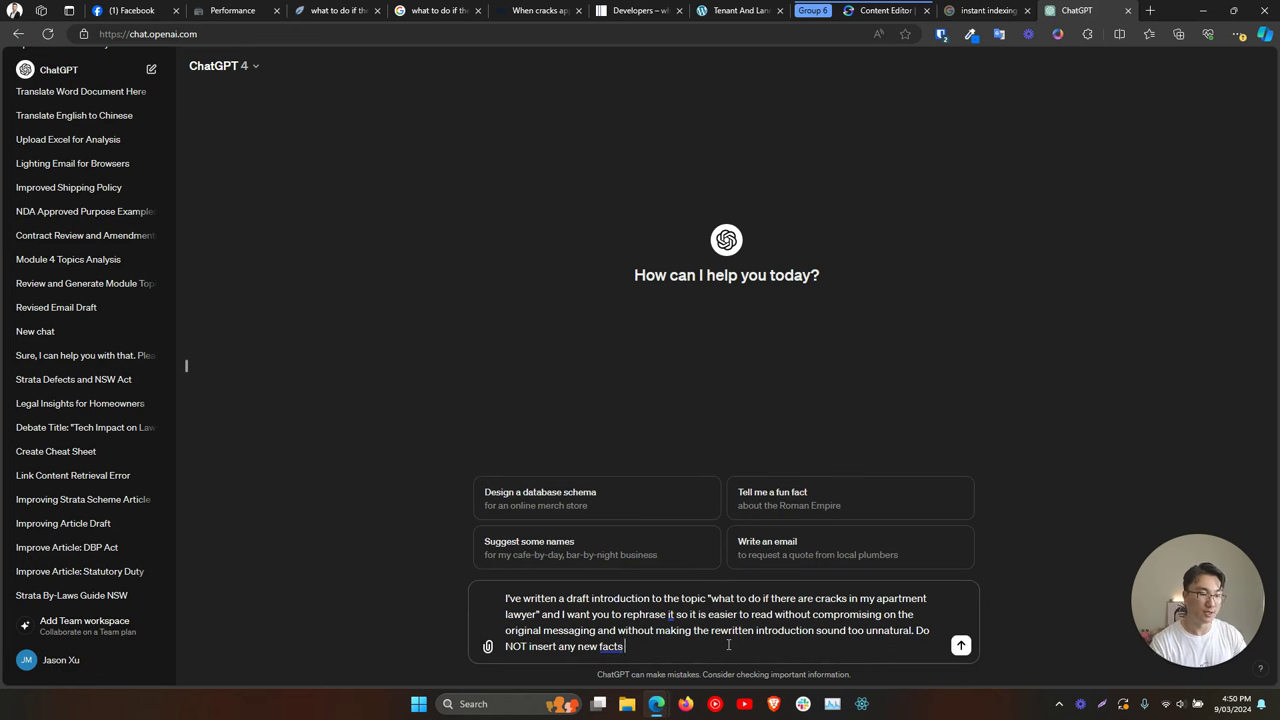
pyautogui.write(' into the introduction')
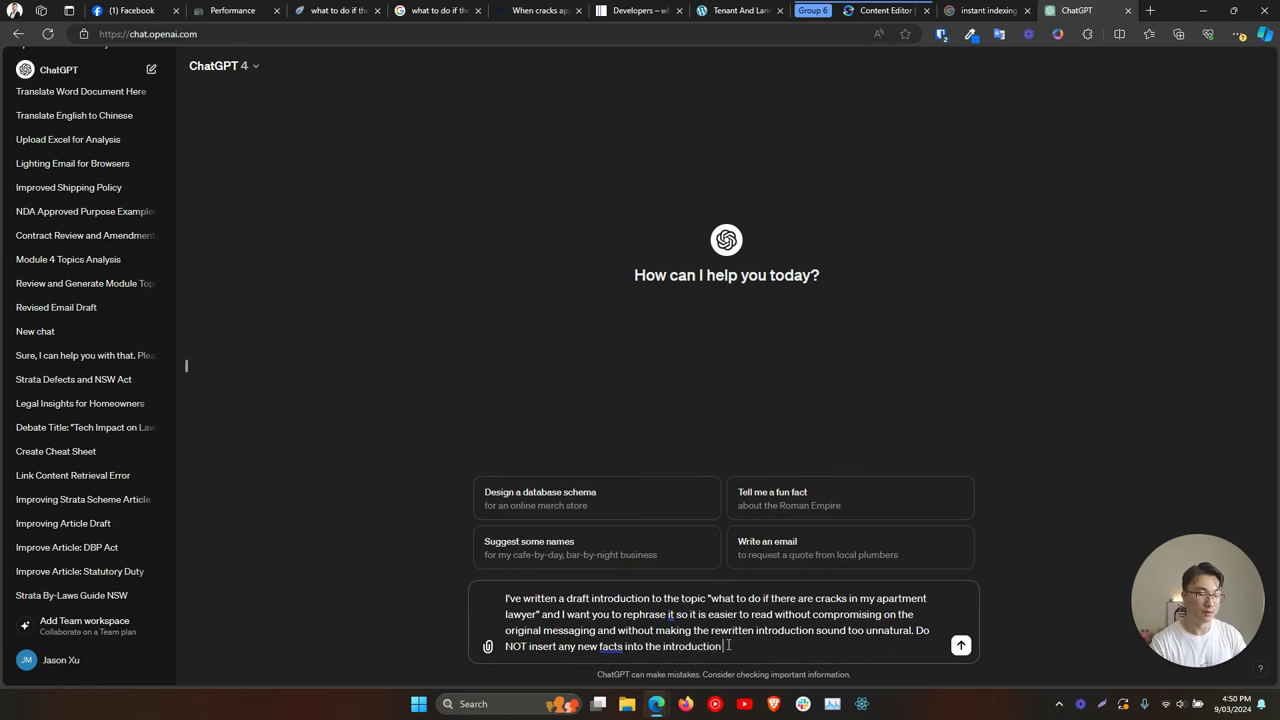
pyautogui.press('BackSpace')
pyautogui.write('.')
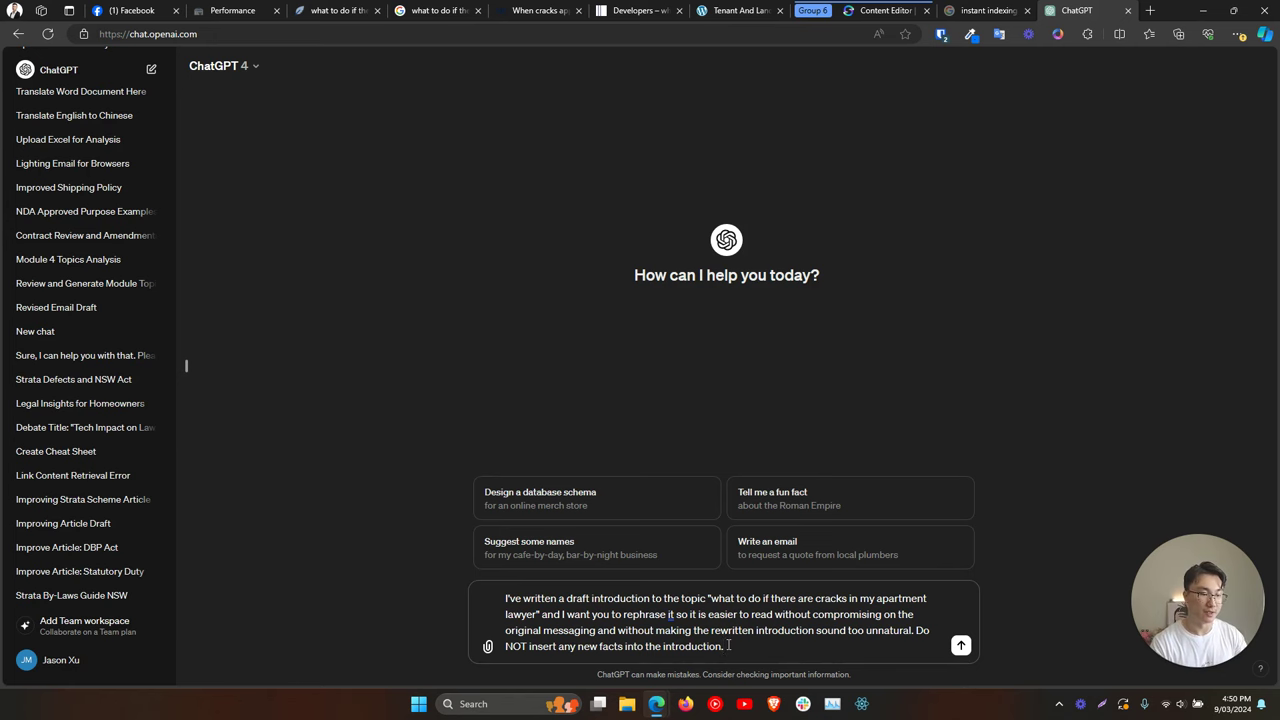
pyautogui.hotkey('shift', 'Return')
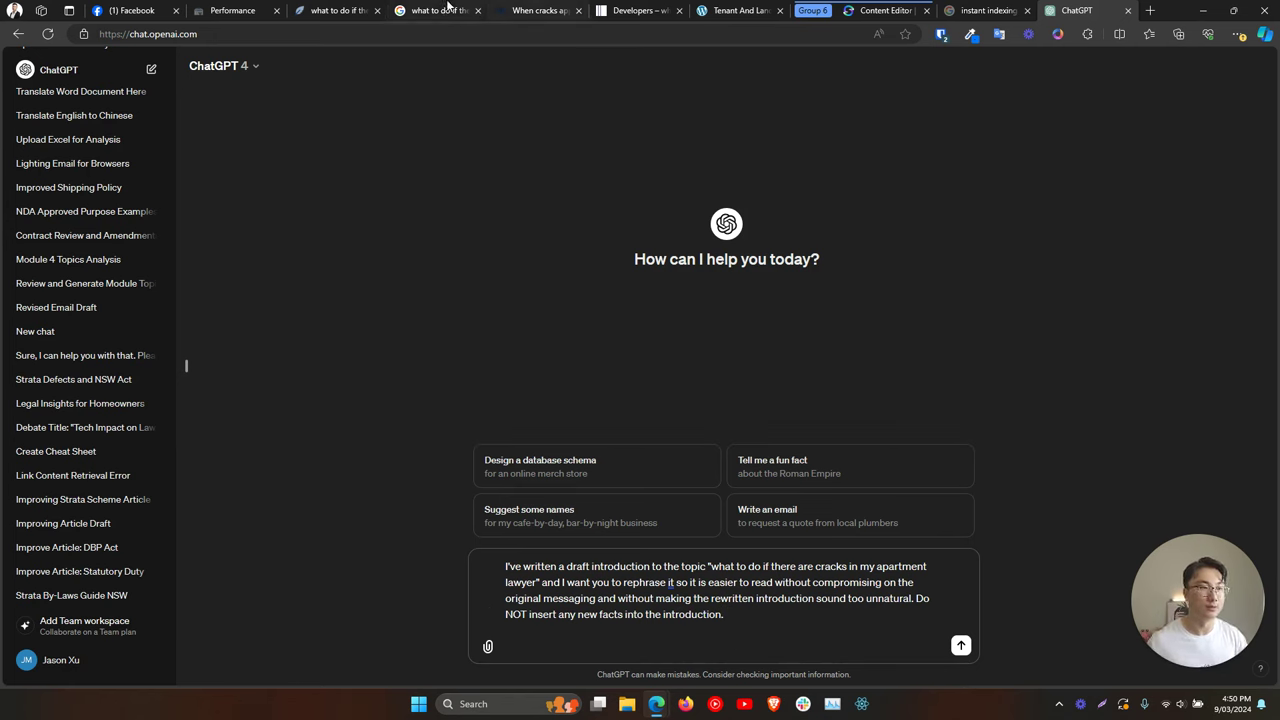
# Copy the highlighted introduction from the Macpherson Kelley article, paste it below the ChatGPT instructions and send the prompt.
pyautogui.click(538, 9)
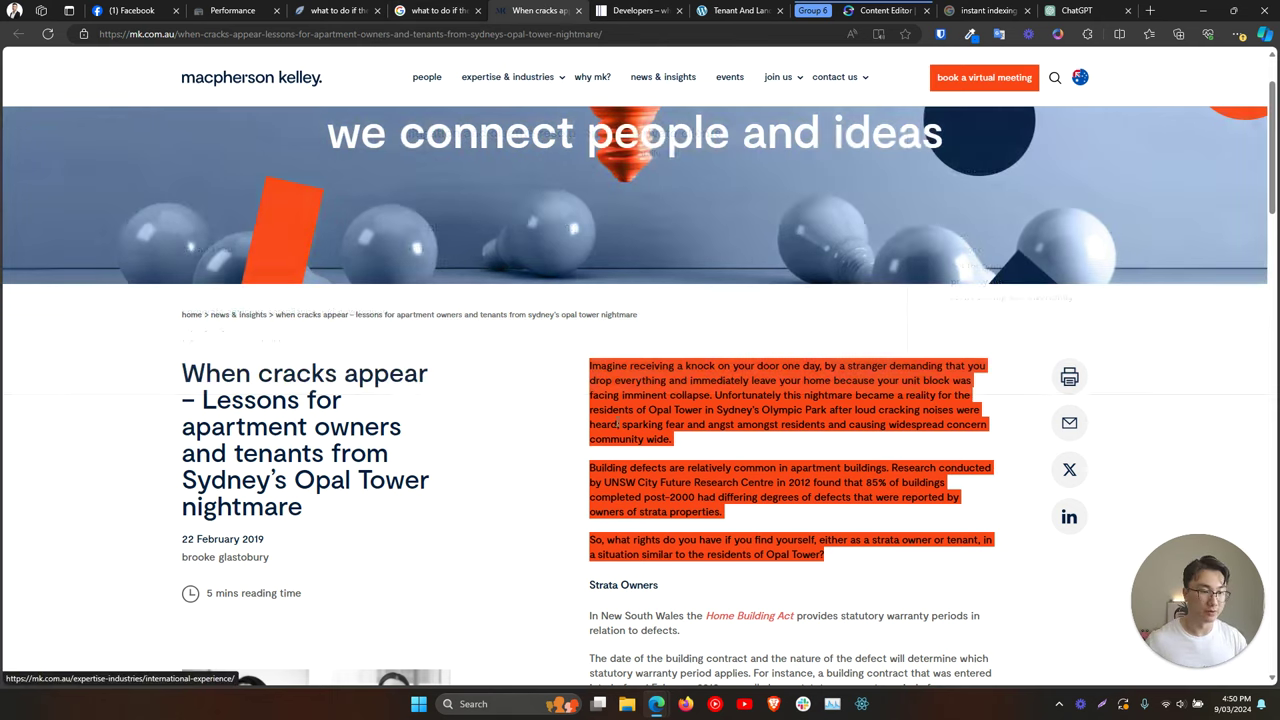
pyautogui.rightClick(614, 419)
pyautogui.click(647, 77)
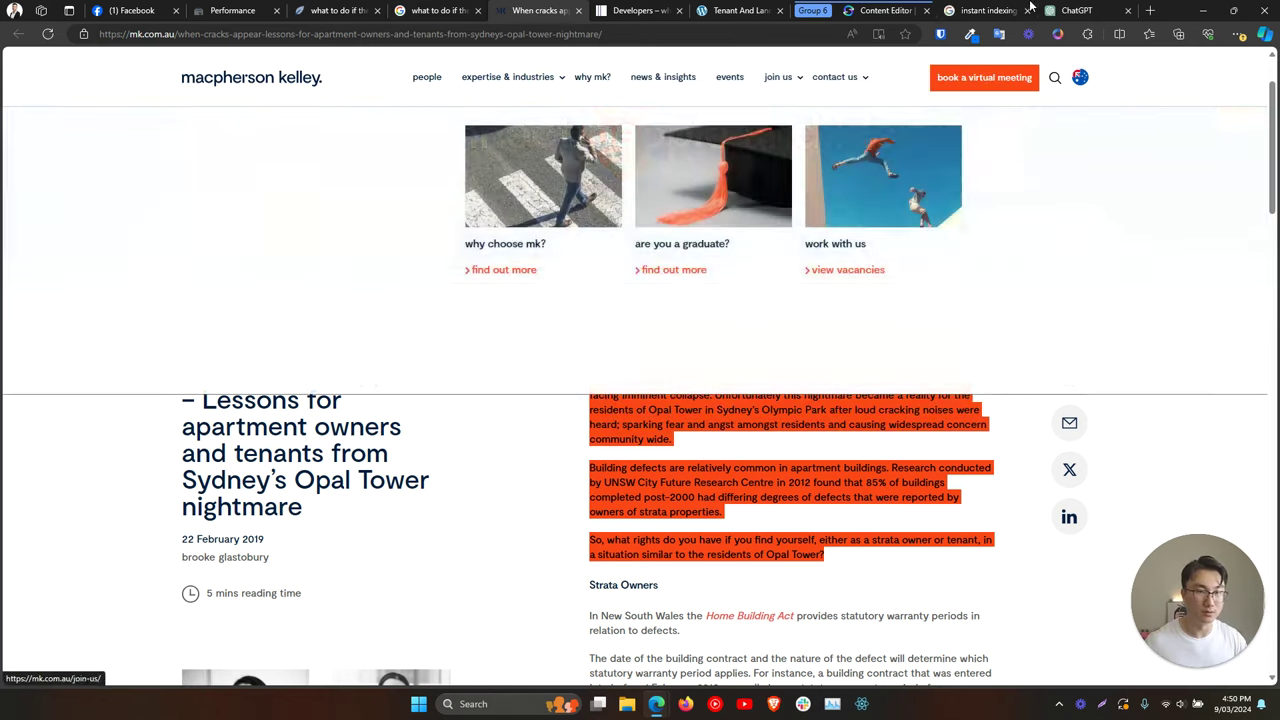
pyautogui.hotkey('ctrl', '9')
pyautogui.hotkey('ctrl', 'v')
pyautogui.press('Return')
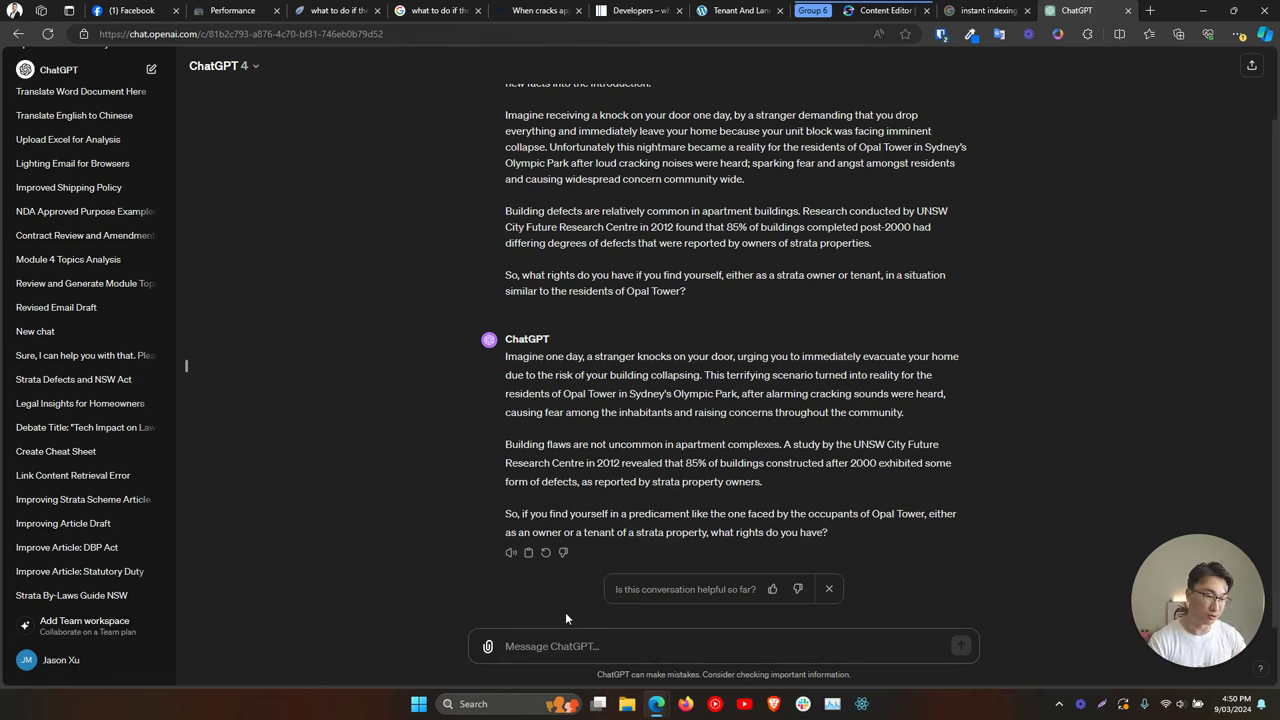
# Start a follow-up message to ChatGPT with "That is way too similar. Please".
pyautogui.write('a')
pyautogui.press('BackSpace')
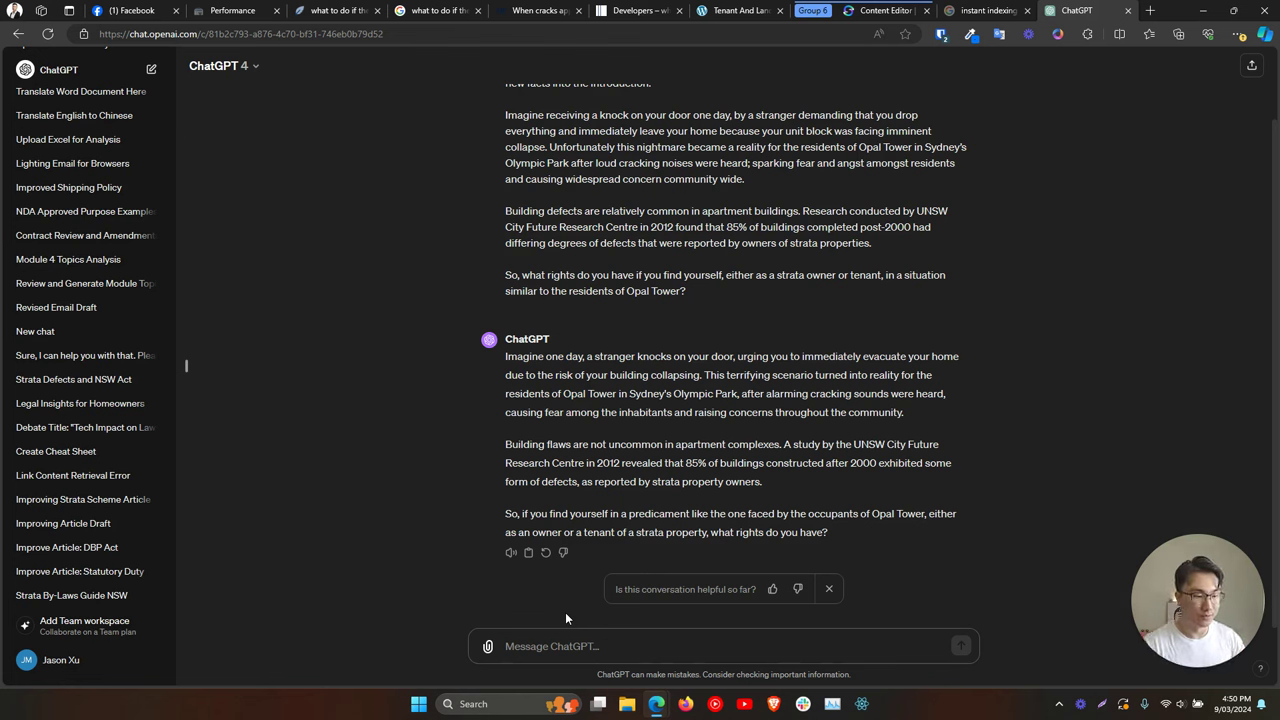
pyautogui.write('T')
pyautogui.press('BackSpace')
pyautogui.write('That is')
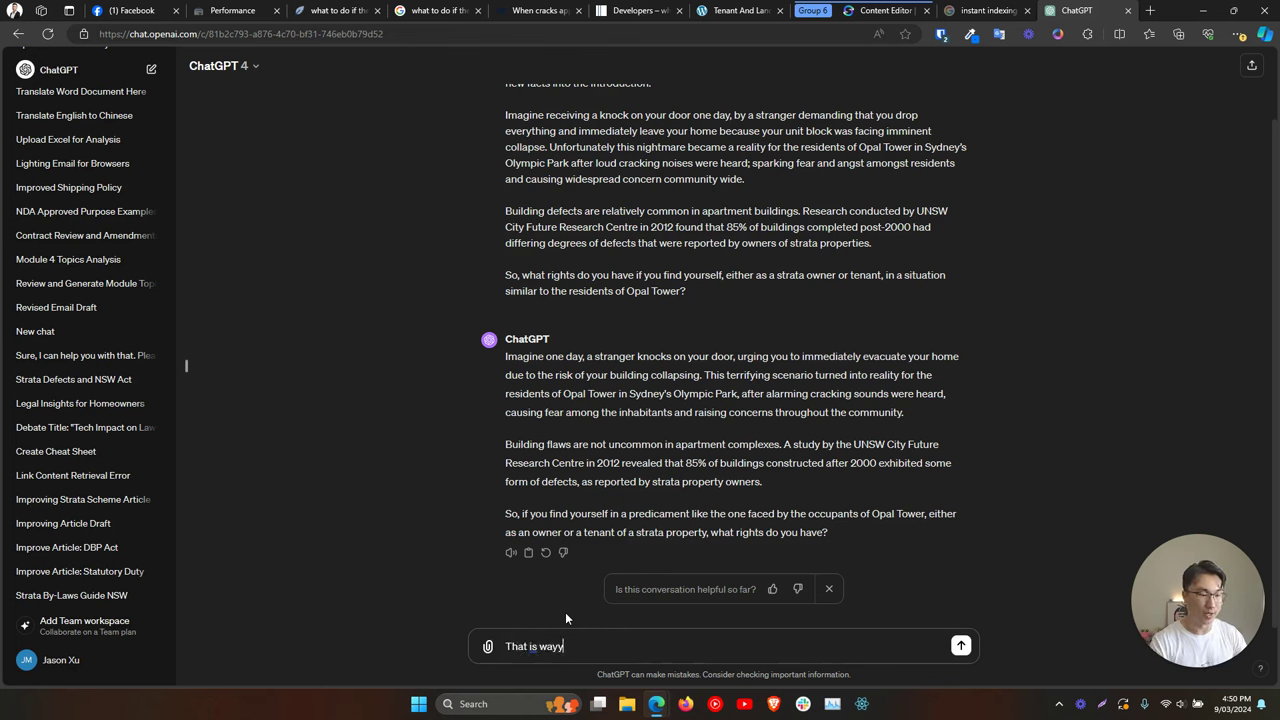
pyautogui.write(' way too similar. Ple')
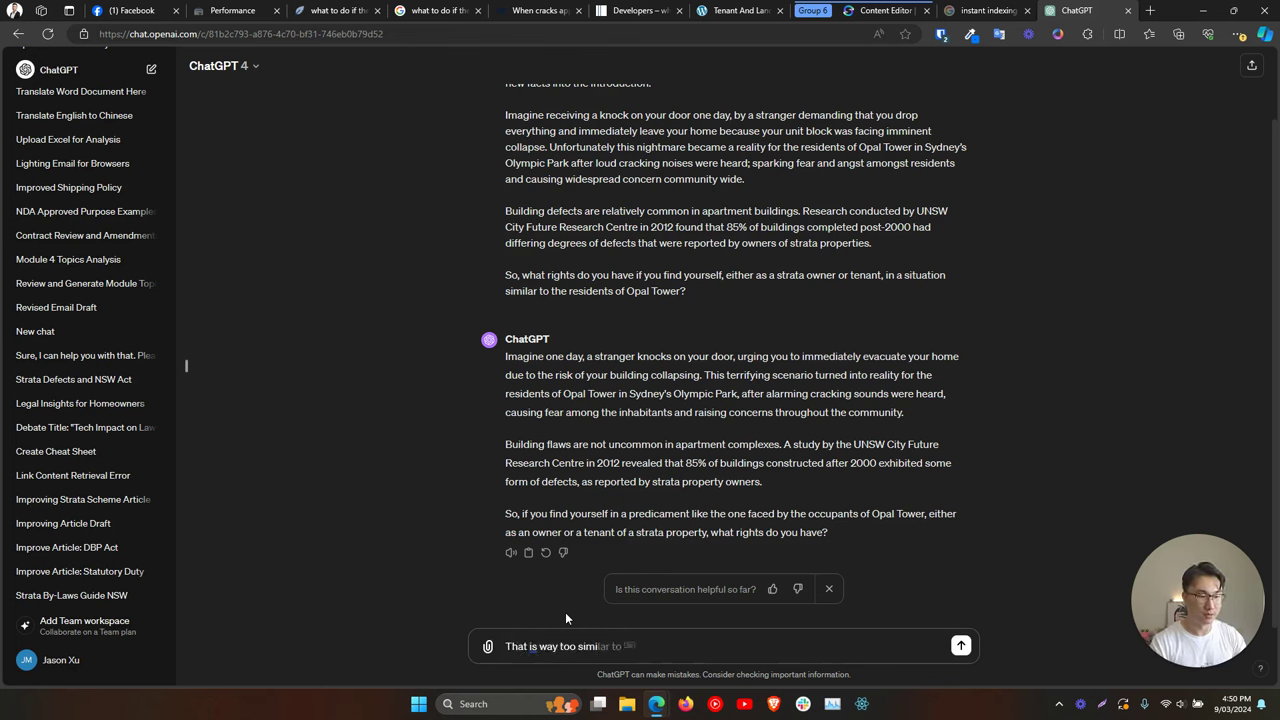
pyautogui.press('BackSpace')
pyautogui.press('BackSpace')
pyautogui.press('BackSpace')
pyautogui.press('BackSpace')
pyautogui.press('BackSpace')
pyautogui.press('BackSpace')
pyautogui.press('BackSpace')
pyautogui.write('lar. Please rea')
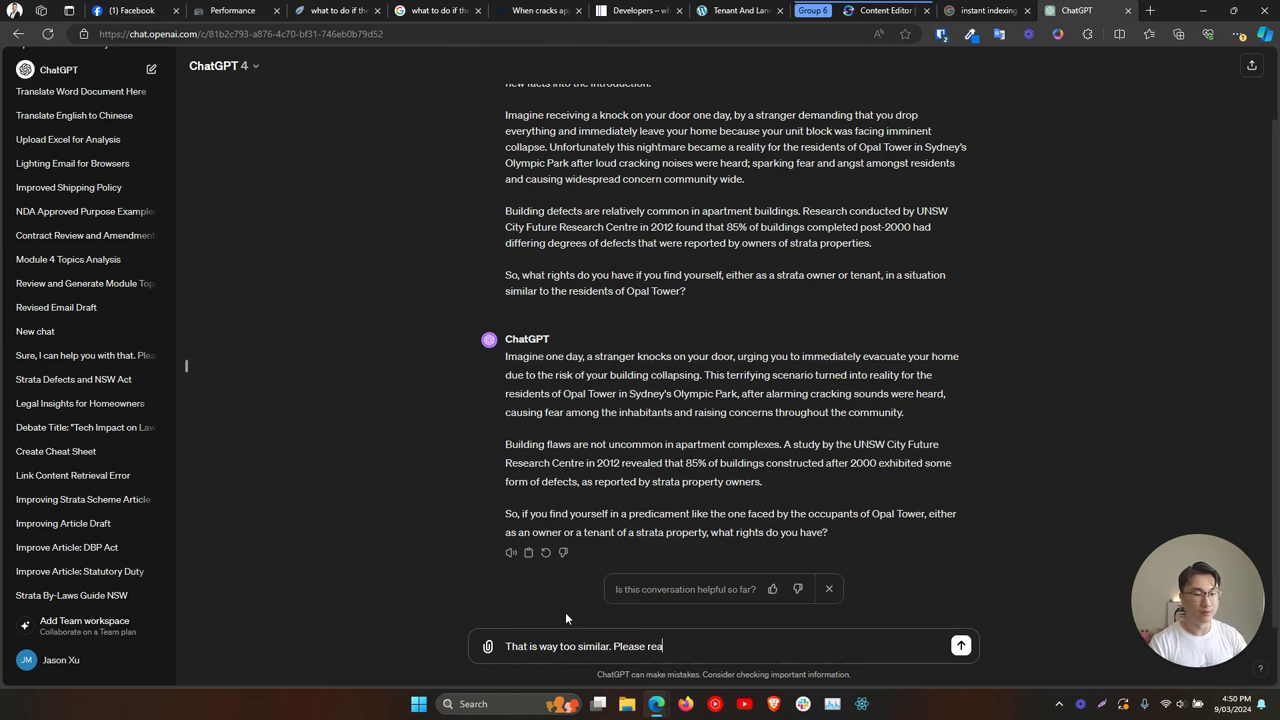
# Continue the request with "read the original introduction, distill the main takeaways and messaging,".
pyautogui.write('d the original intrtod')
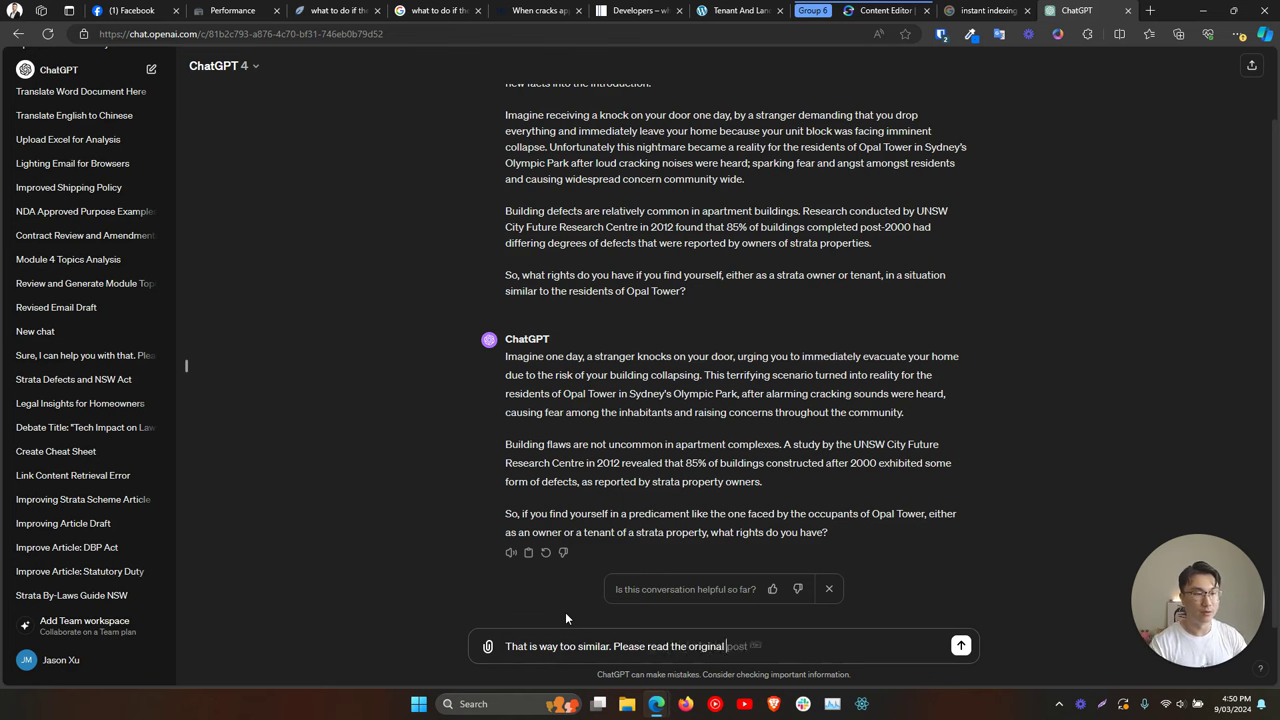
pyautogui.press('BackSpace')
pyautogui.press('BackSpace')
pyautogui.press('BackSpace')
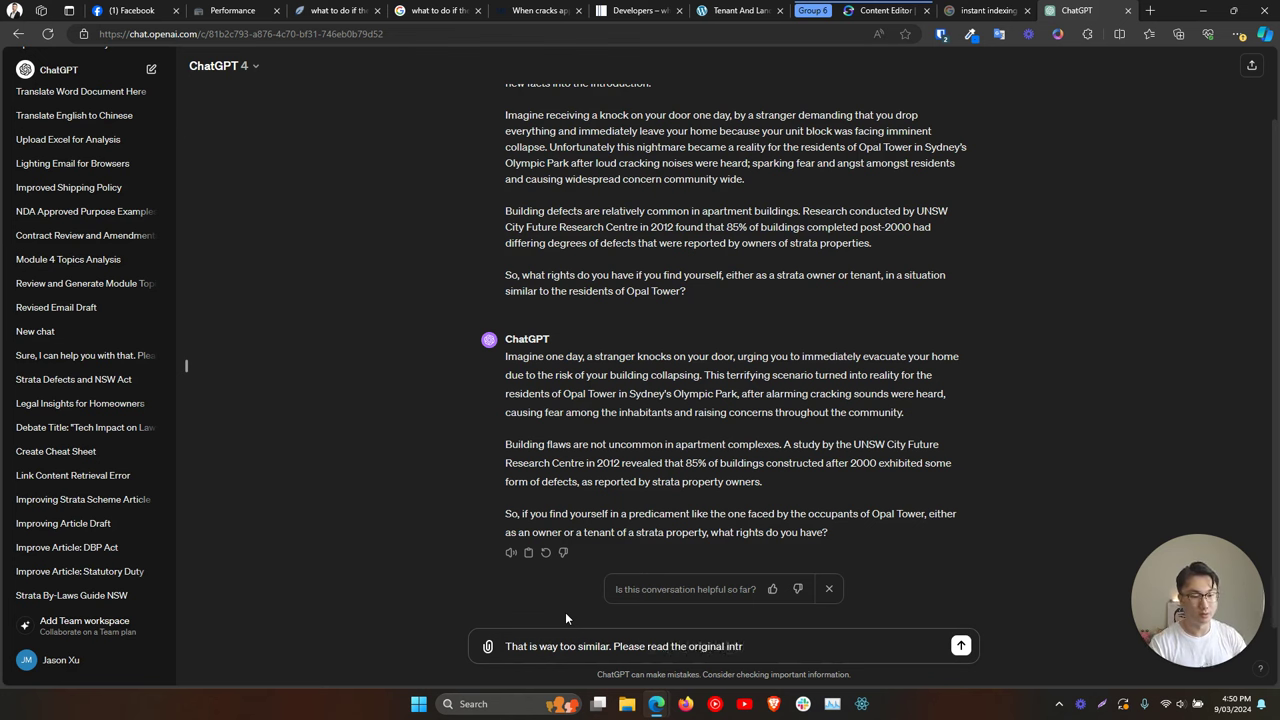
pyautogui.write('oduction,')
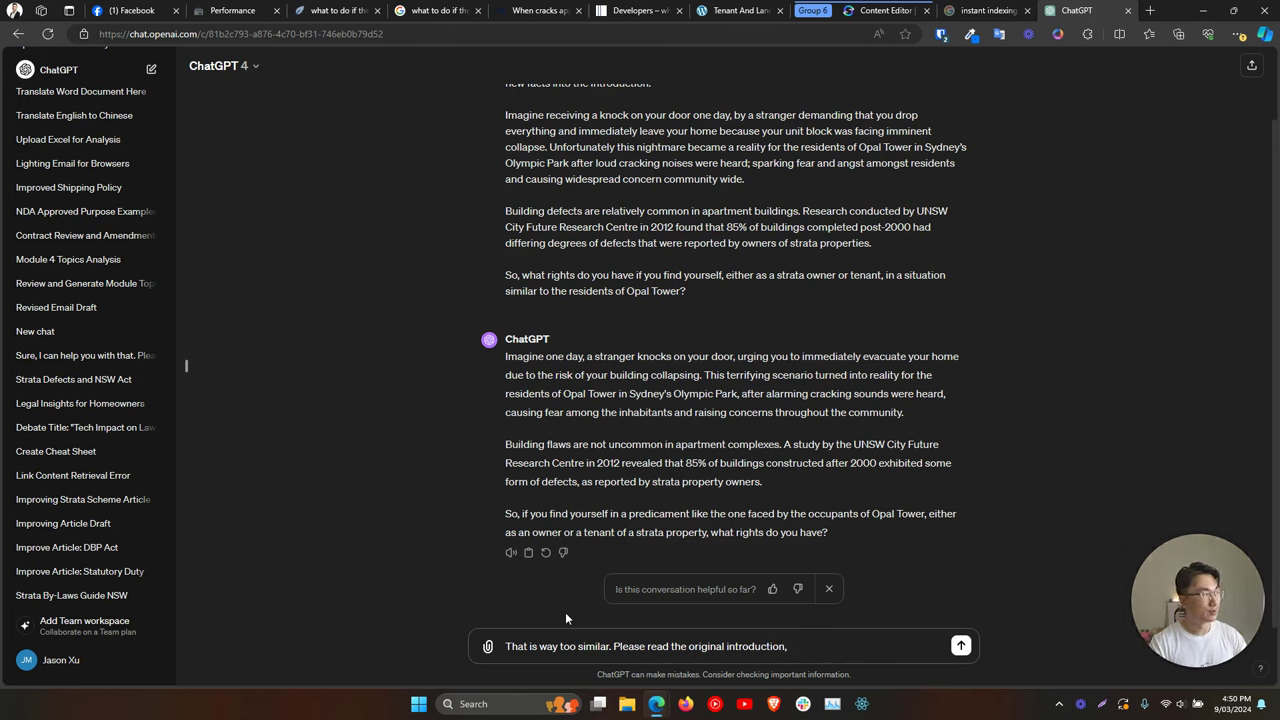
pyautogui.write(' distill the main ')
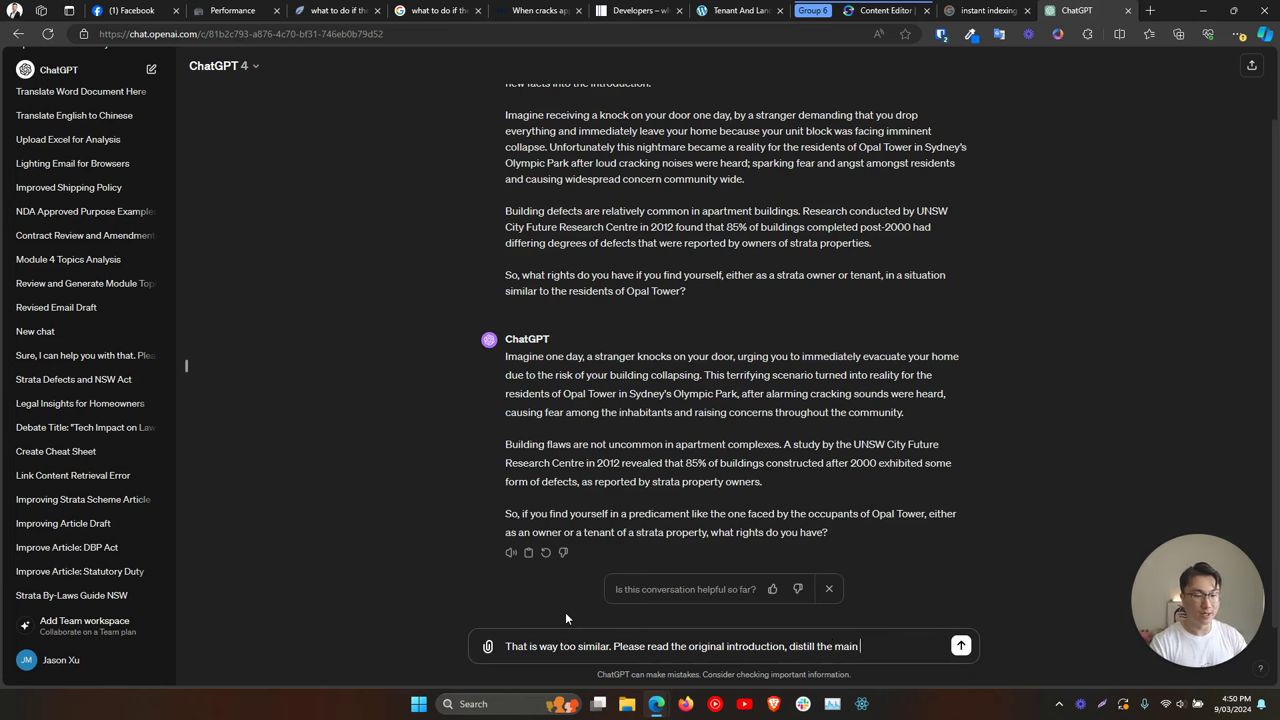
pyautogui.write('takeaways and m')
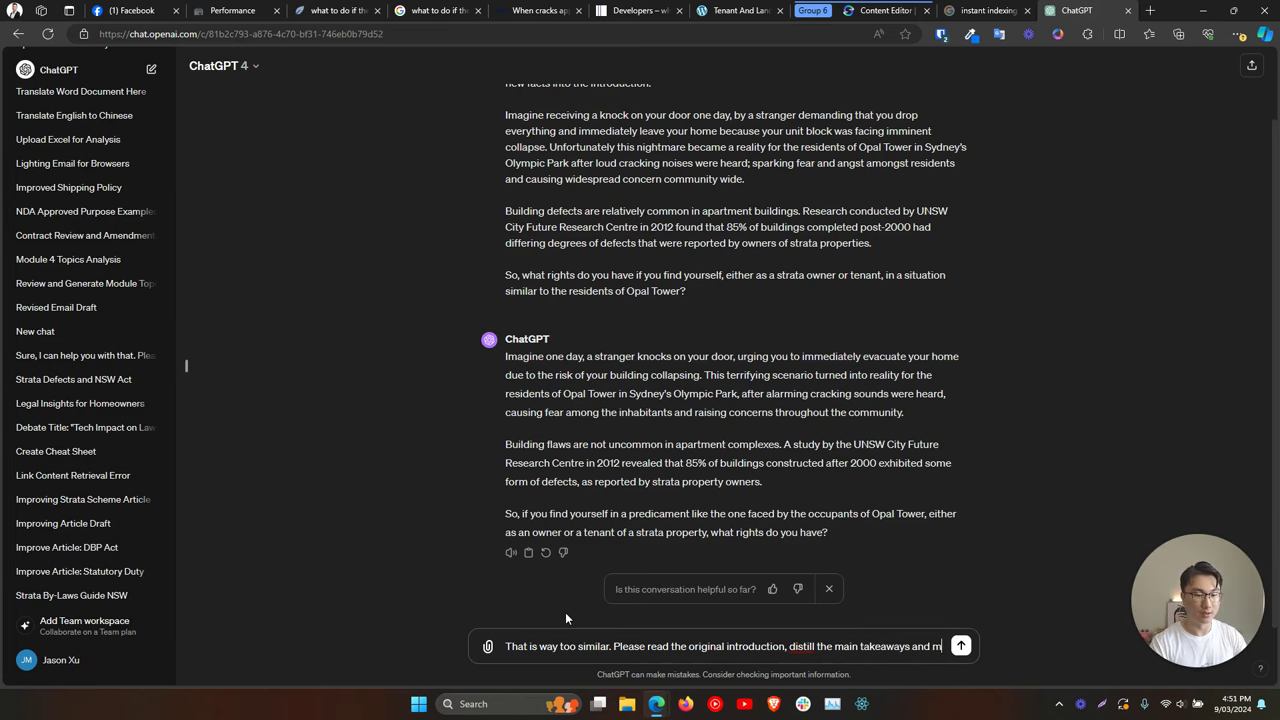
pyautogui.write('essaging, and th')
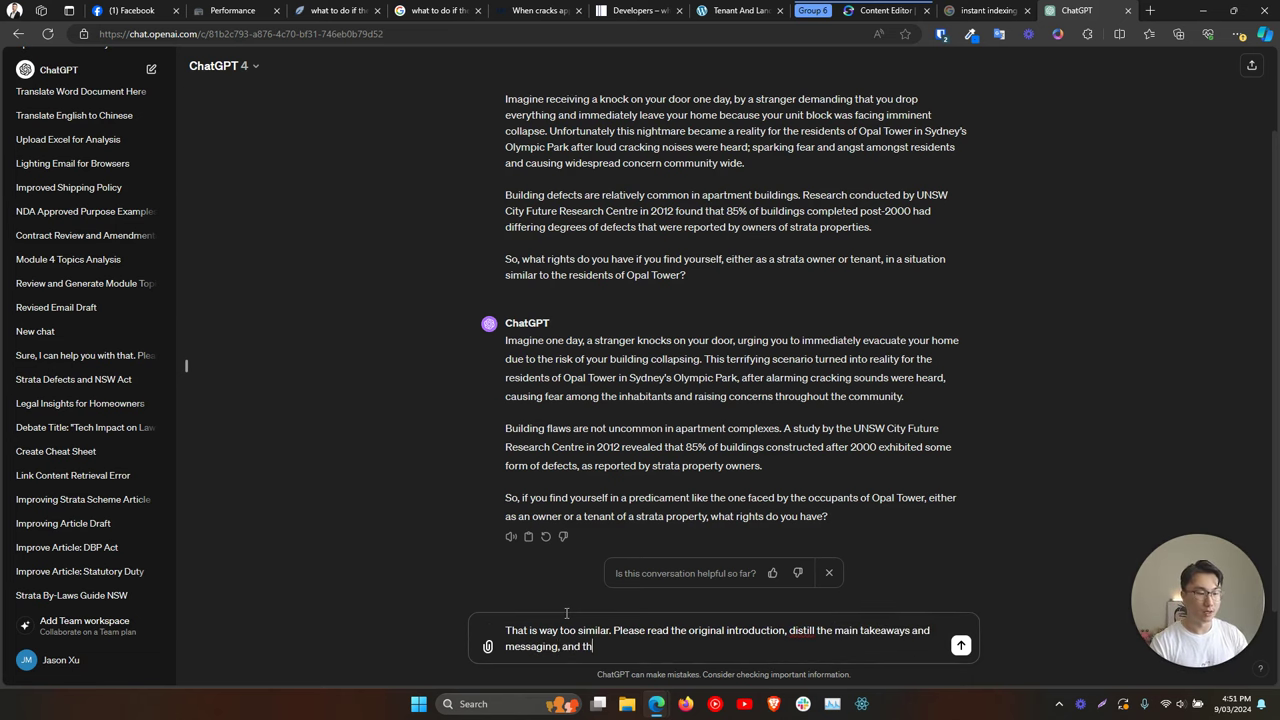
# Extend the request with "and then write a whole new paragraph that includles that messaging.".
pyautogui.write('en write a w')
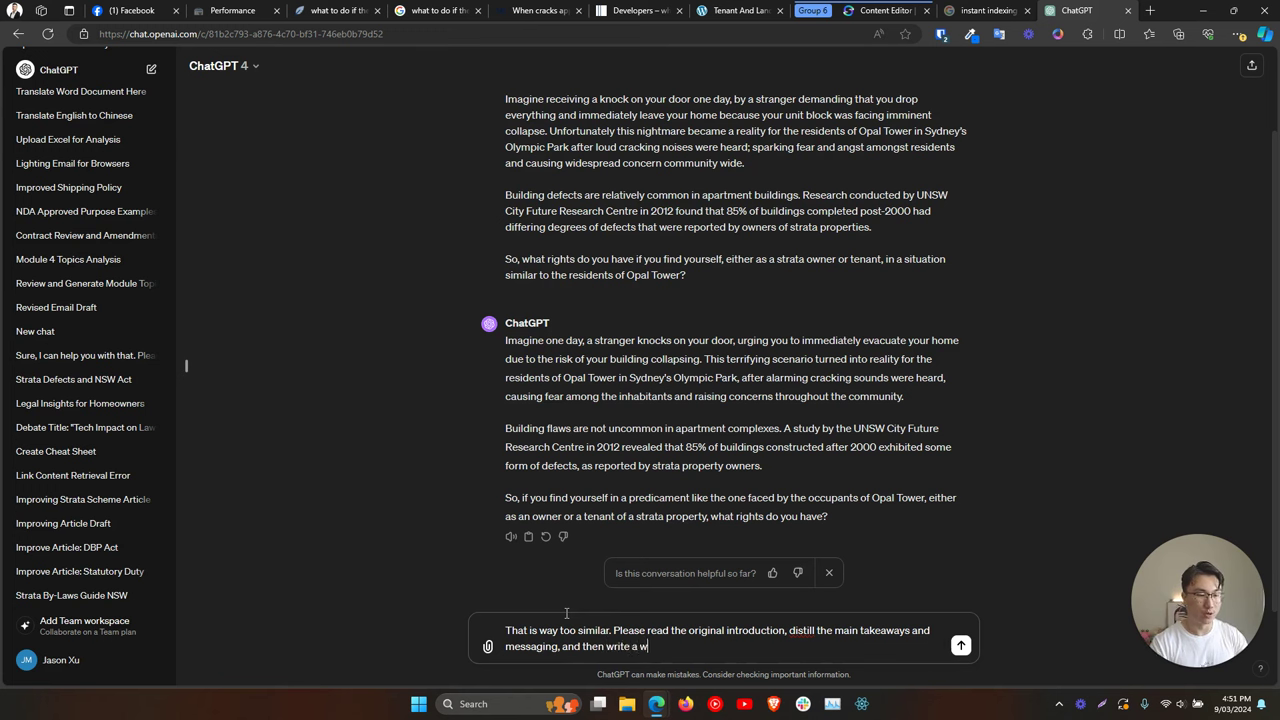
pyautogui.write('hole new paragraph ')
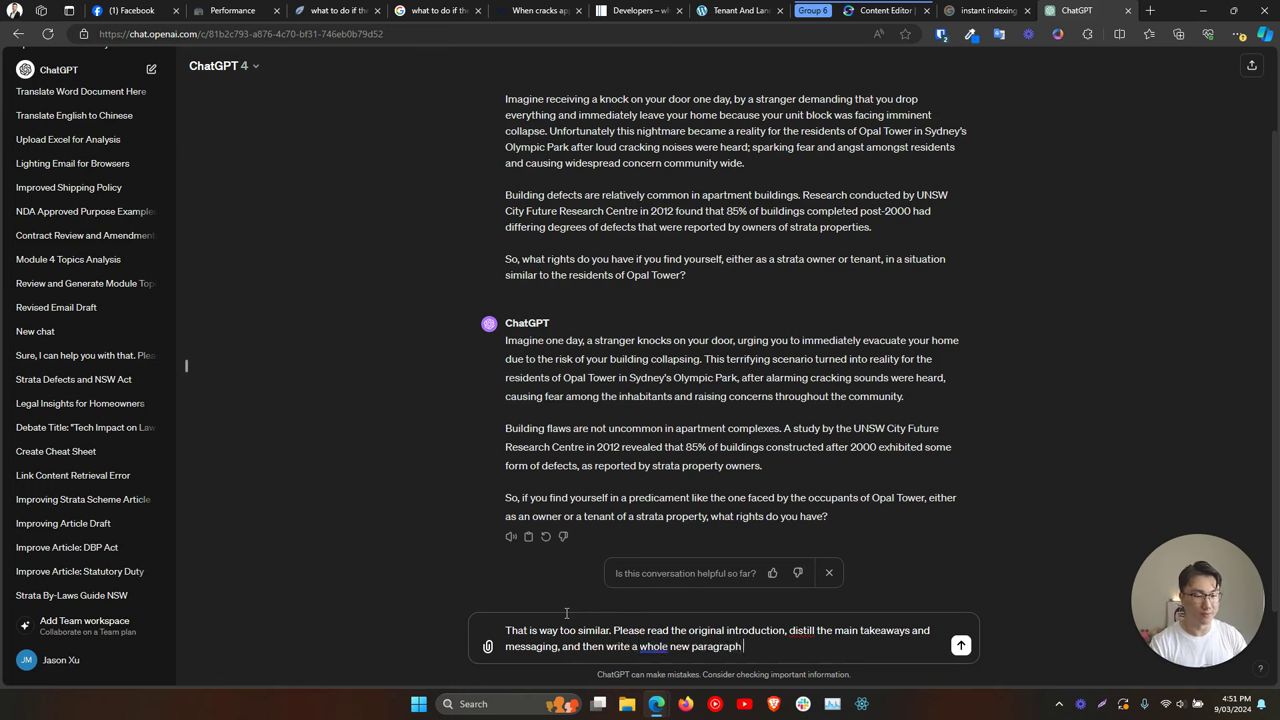
pyautogui.write('that includles that messagi')
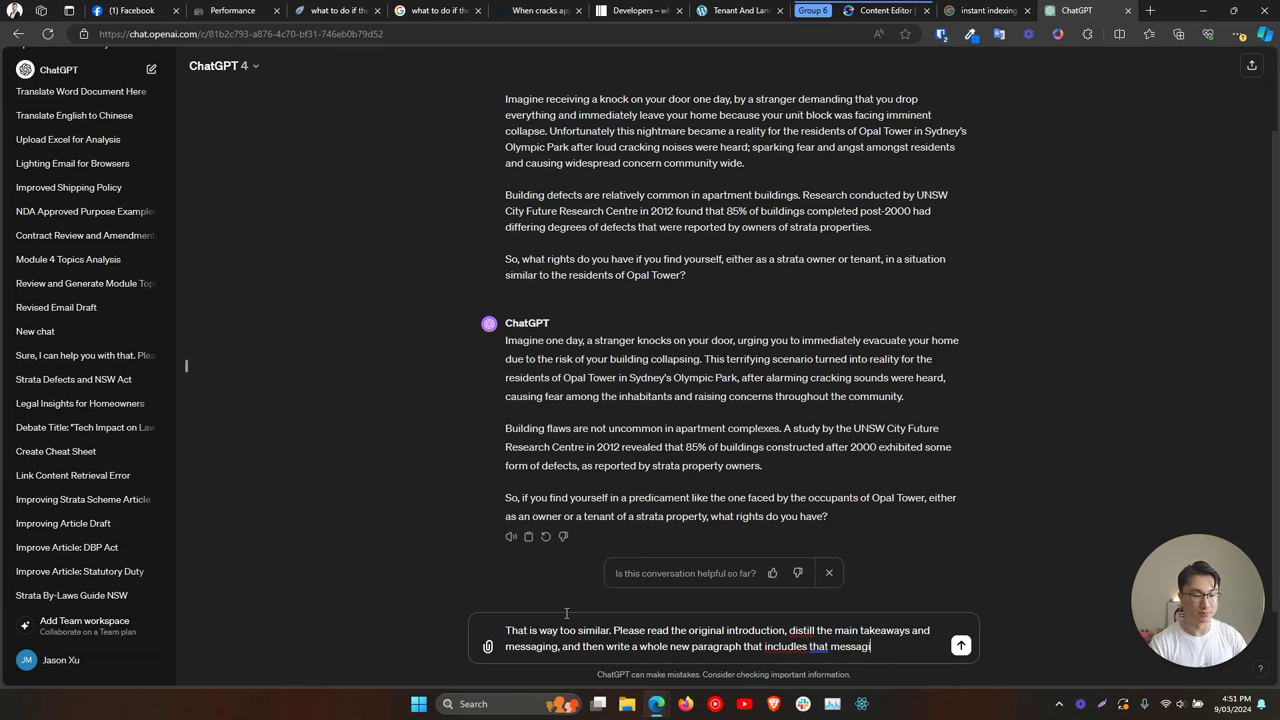
pyautogui.write('ng. I do no')
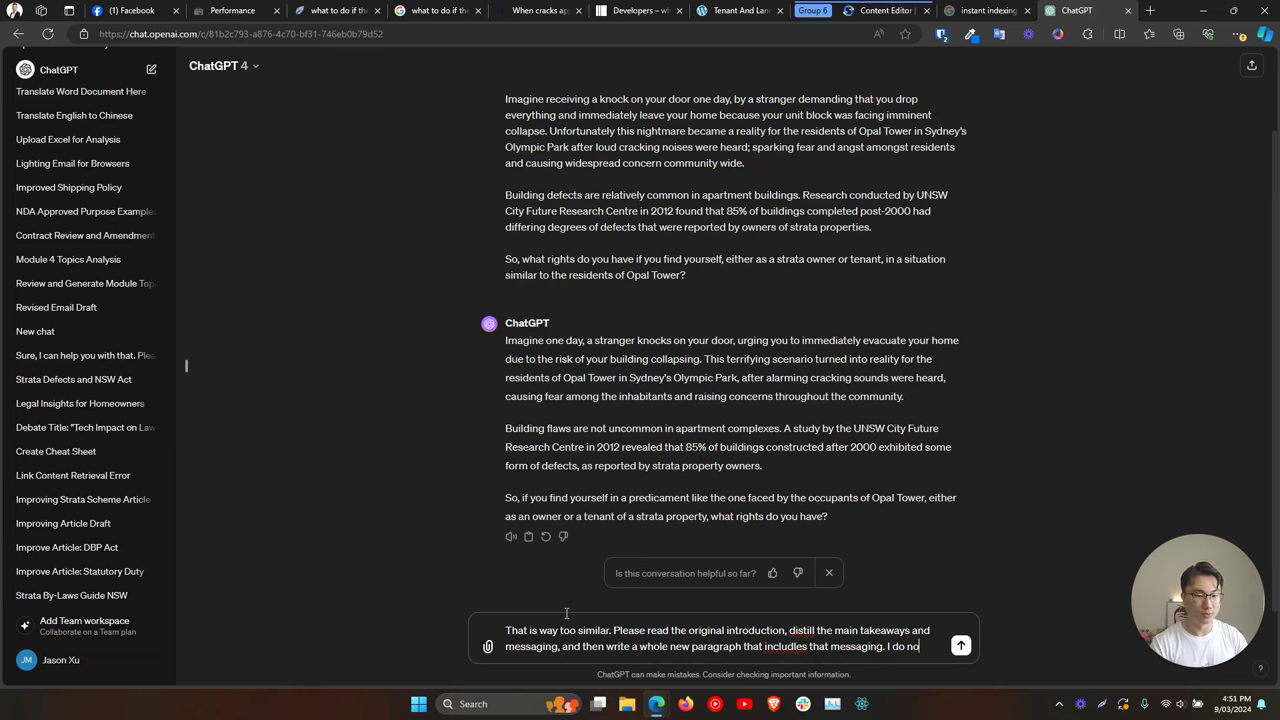
# Finish the message with "I do not want you to follow the same structure as the original introduction." and send it.
pyautogui.write('t want you to follow')
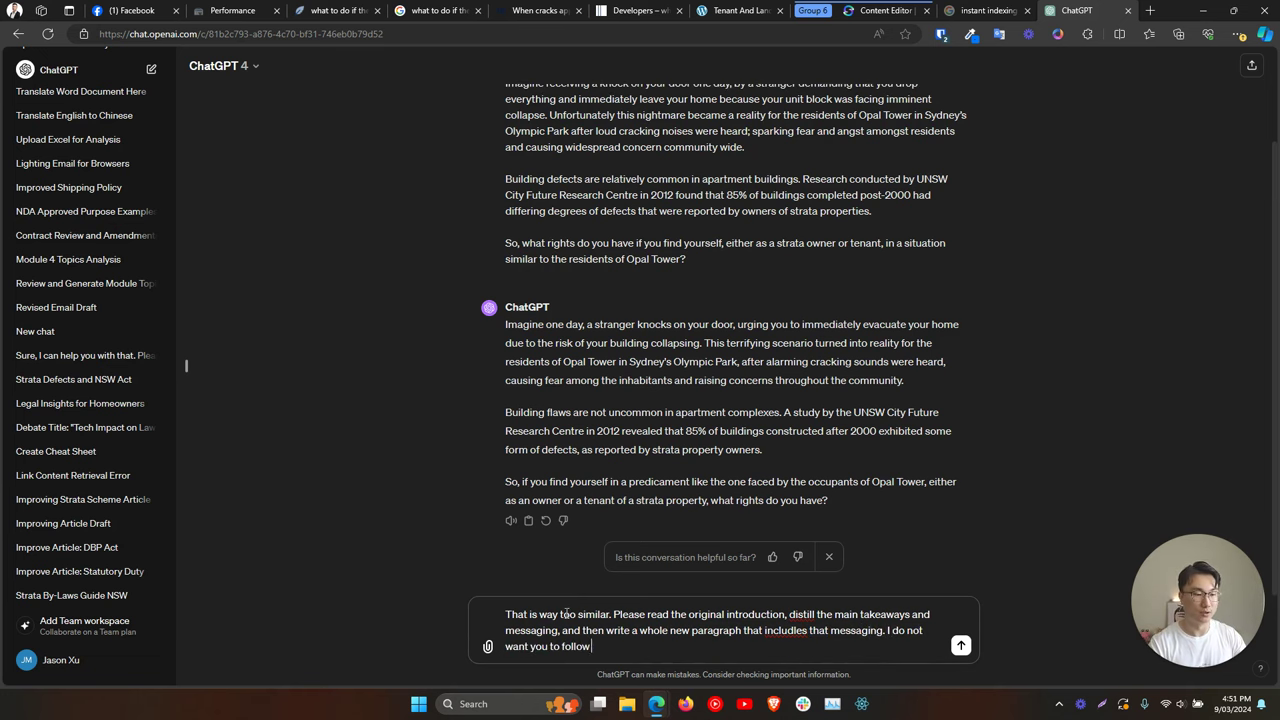
pyautogui.write(' the same structu')
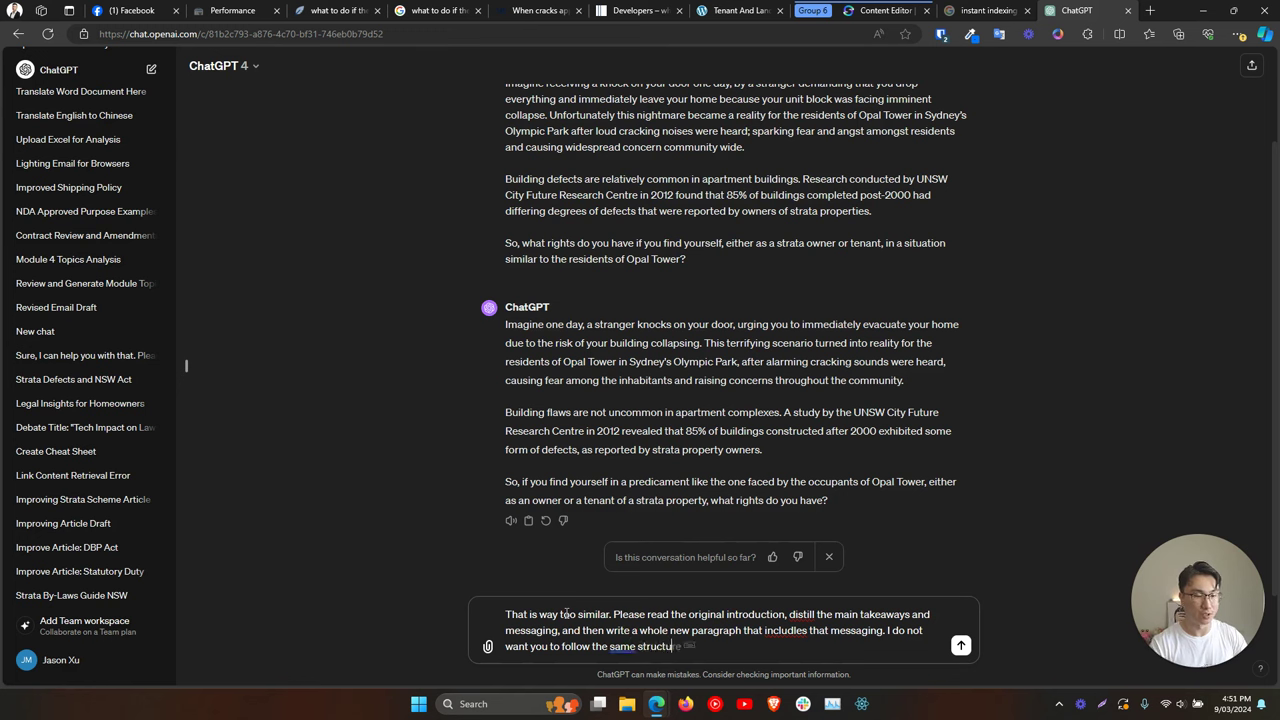
pyautogui.write('re as the original')
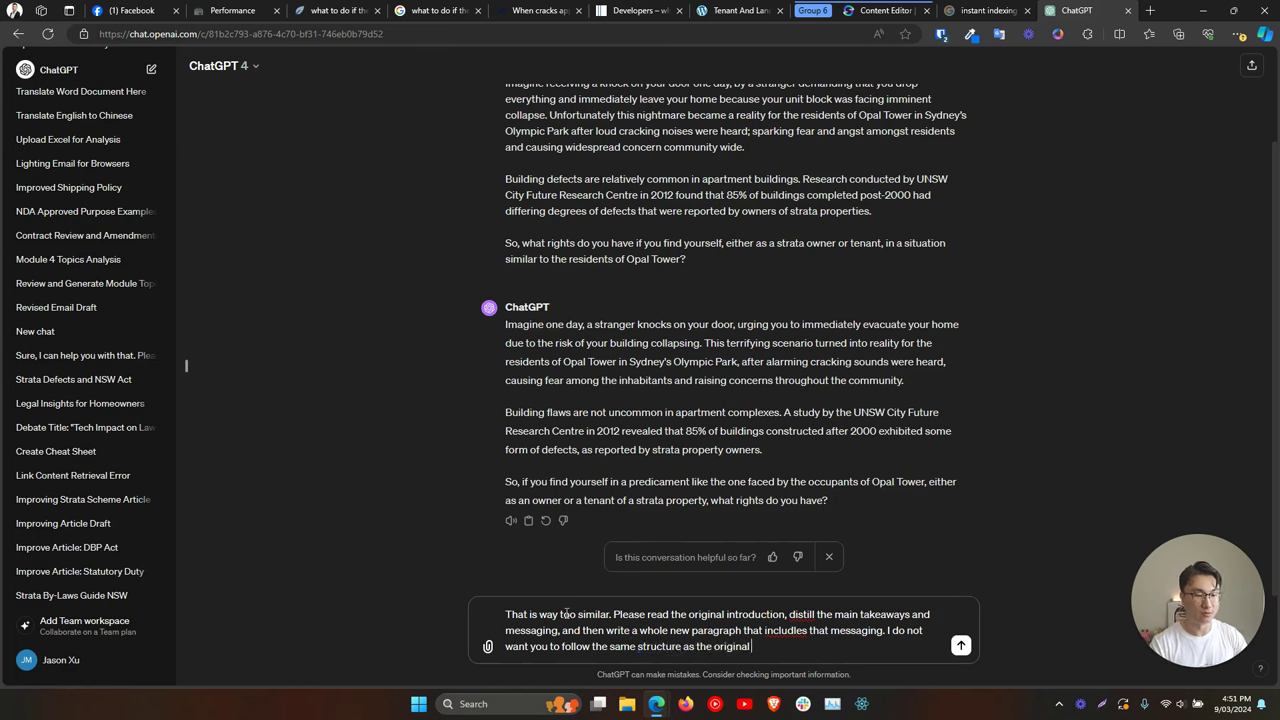
pyautogui.write(' introduction')
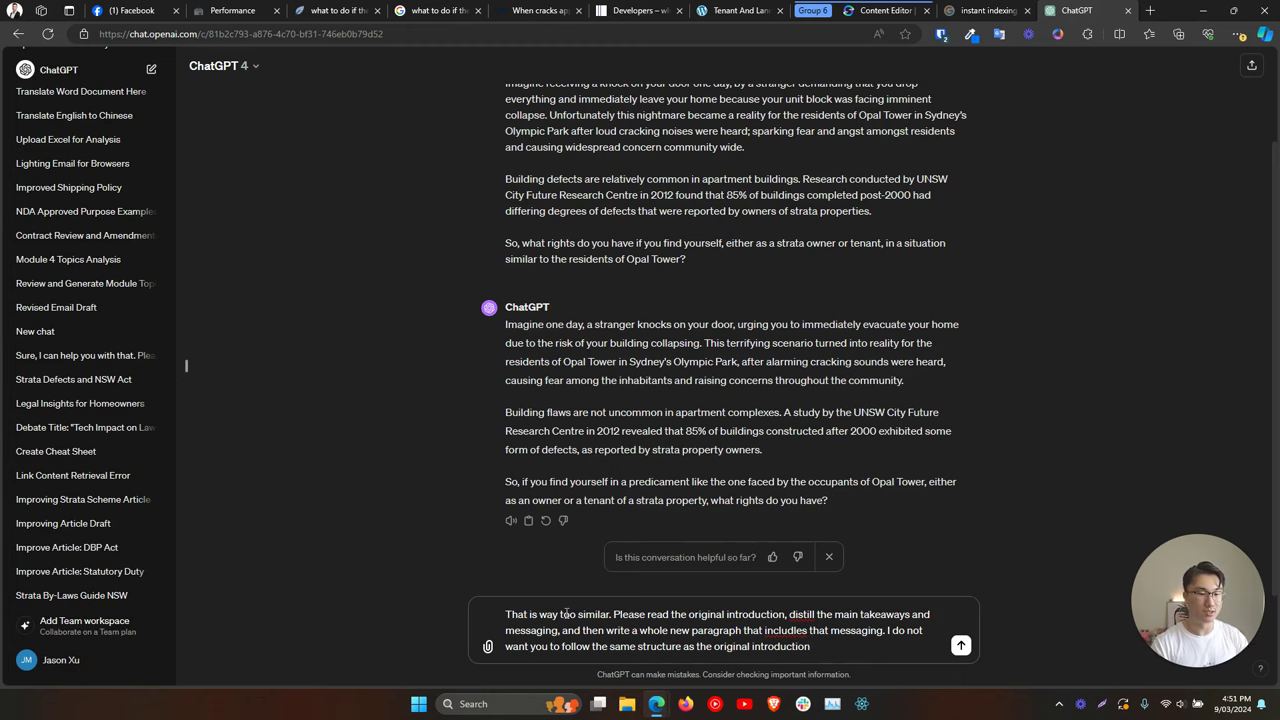
pyautogui.write('.')
pyautogui.press('Return')
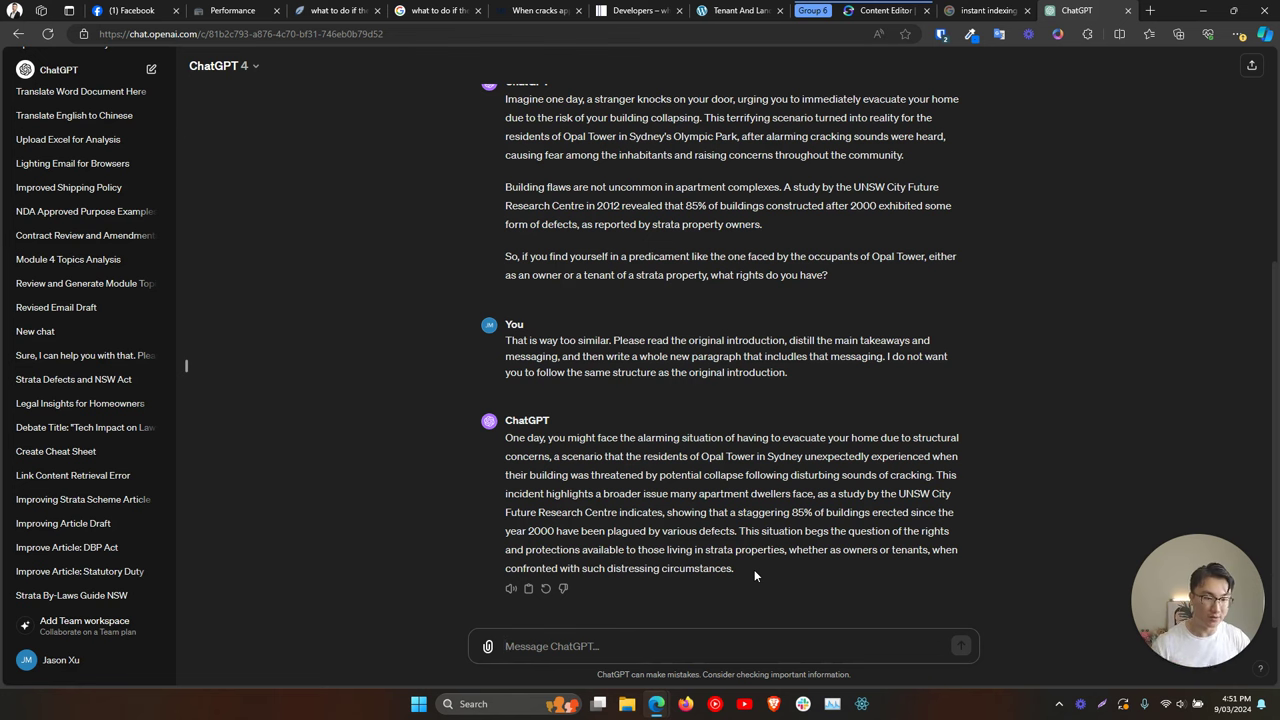
# Copy ChatGPT's new introduction paragraph and paste it into the body of the NeuronWriter article.
pyautogui.moveTo(754, 569); pyautogui.dragTo(507, 440)
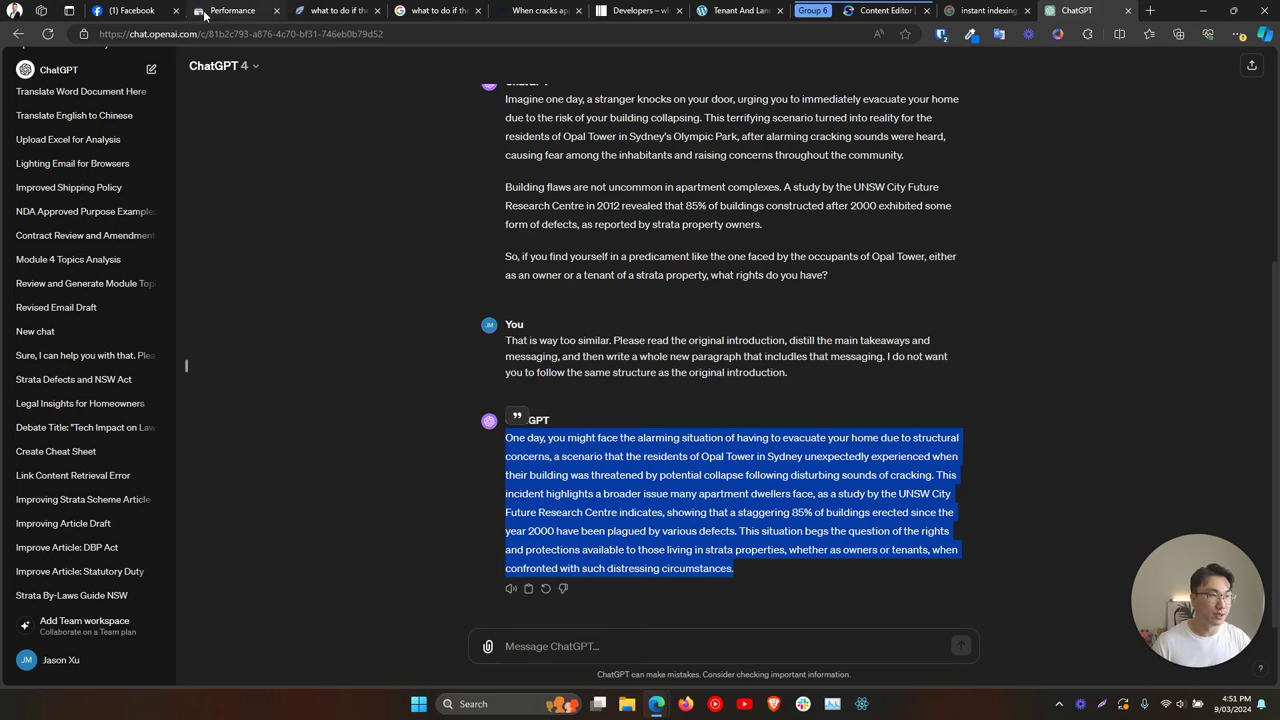
pyautogui.click(316, 10)
pyautogui.click(326, 301)
pyautogui.hotkey('ctrl', 'v')
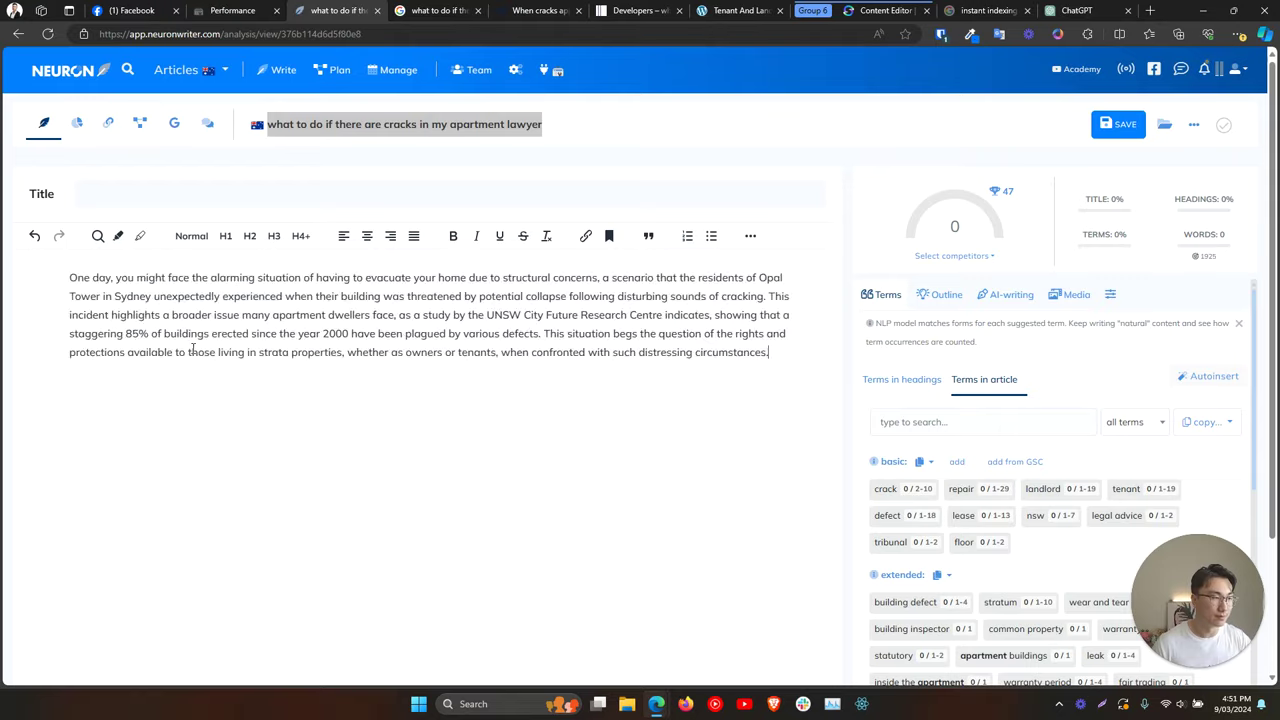
# Switch to the Brown Wright Stein article and copy its section on major defects under the Home Building Act 1989, including the heading.
pyautogui.click(636, 10)
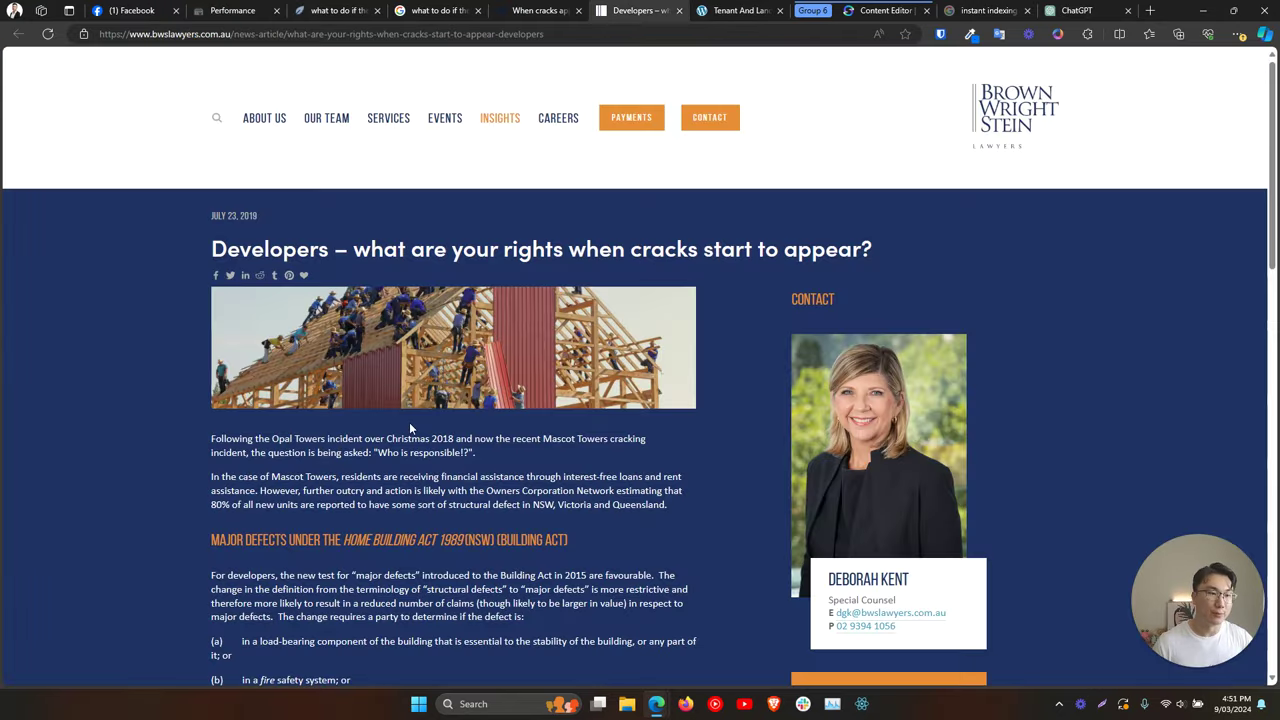
pyautogui.scroll(-5, 409, 422)
pyautogui.scroll(1, 385, 400)
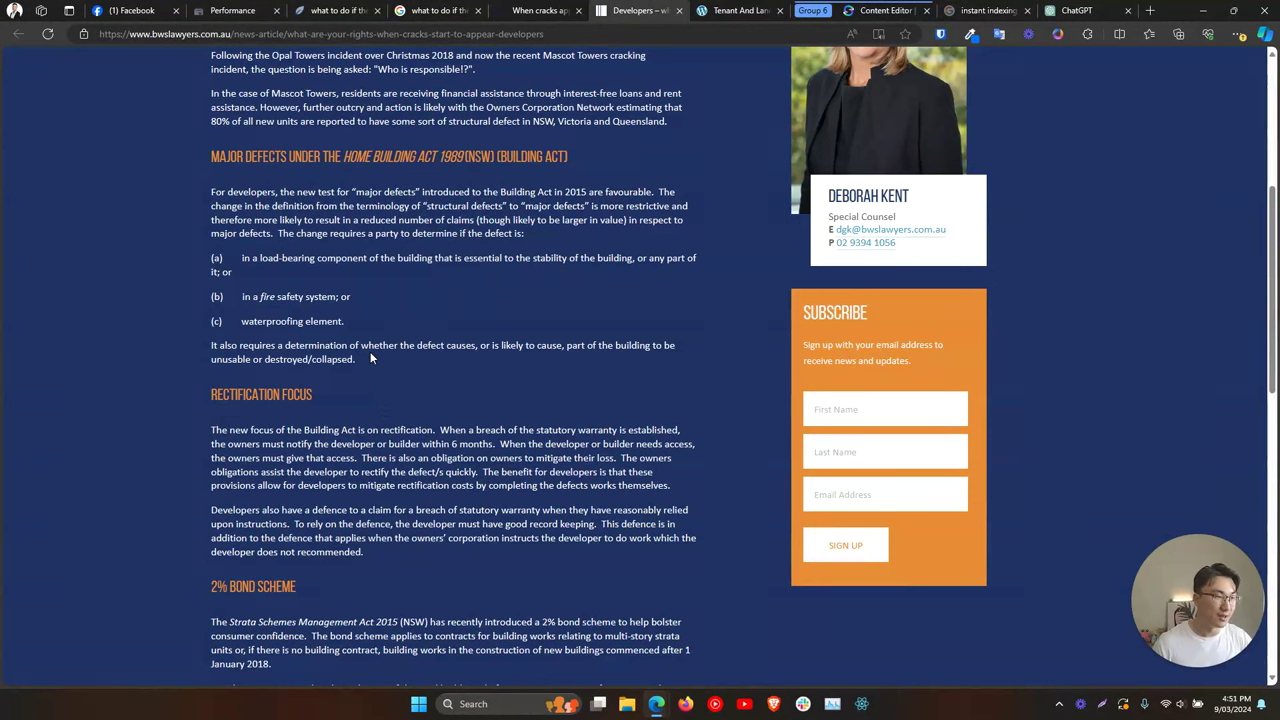
pyautogui.moveTo(370, 358); pyautogui.dragTo(207, 157)
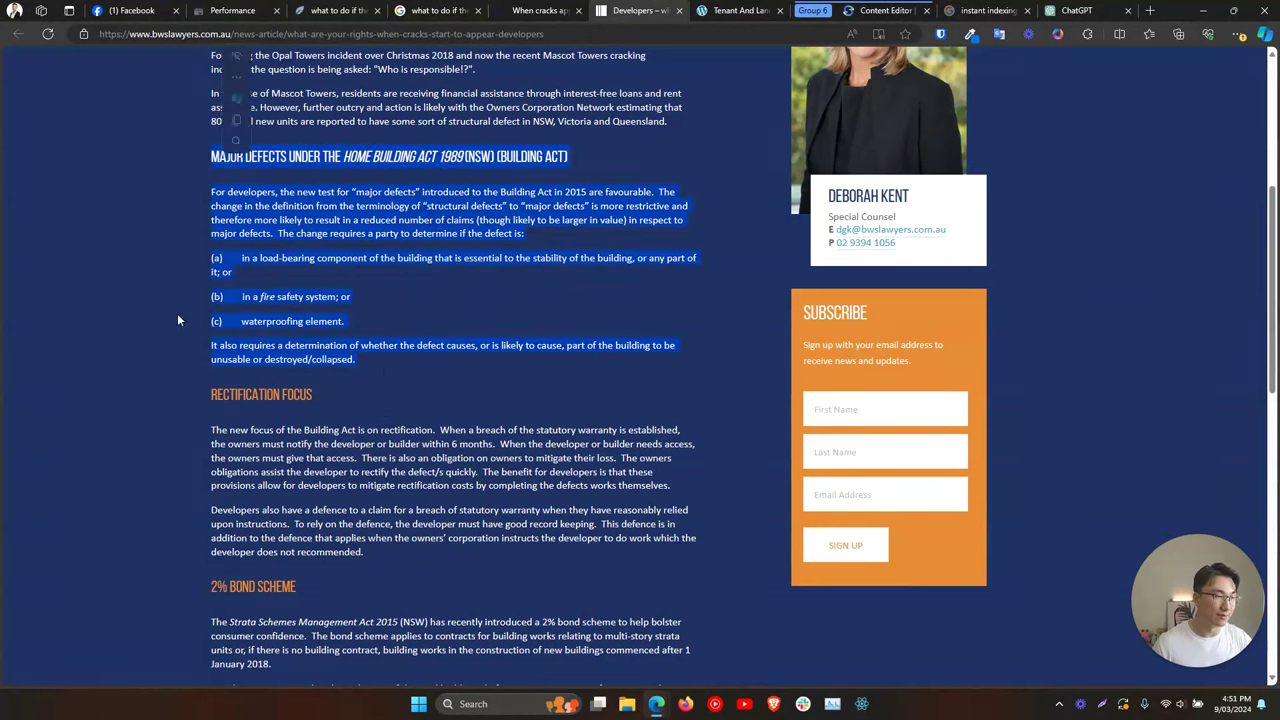
pyautogui.scroll(1, 178, 320)
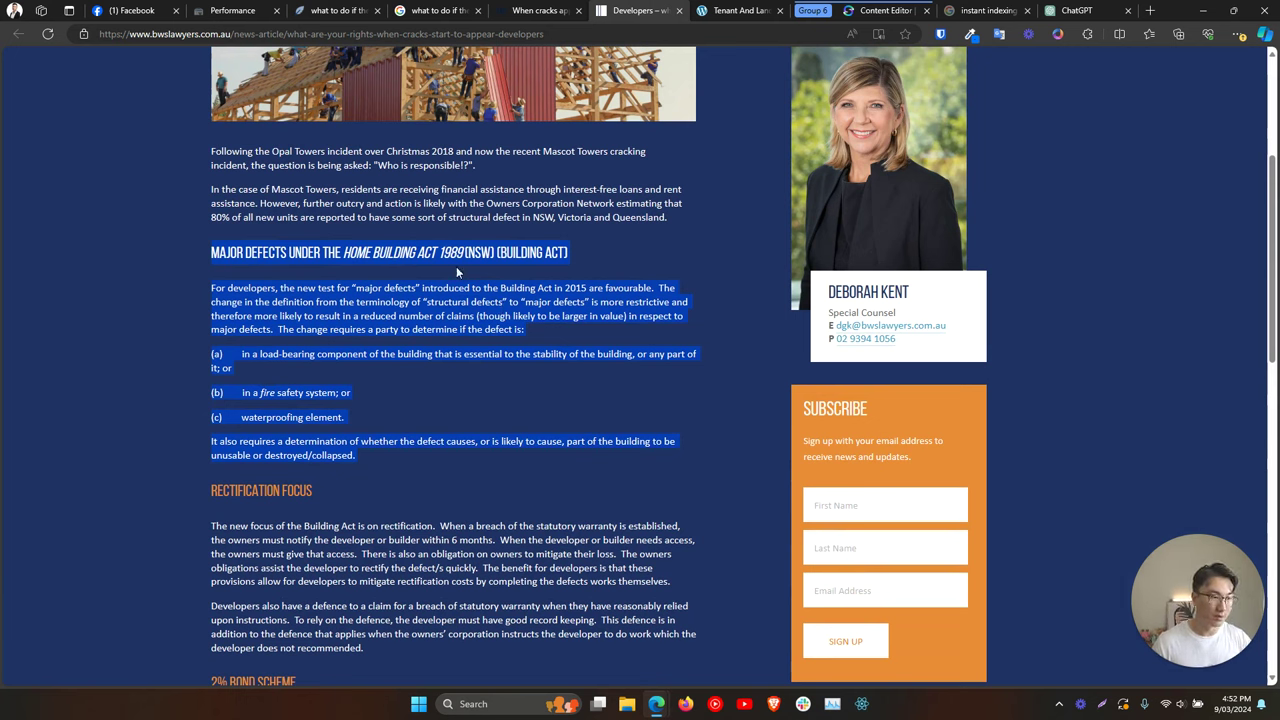
# Paste the major defects section into the ChatGPT conversation, add "Can you please rewrite this as well?" below it and send the message.
pyautogui.click(1077, 10)
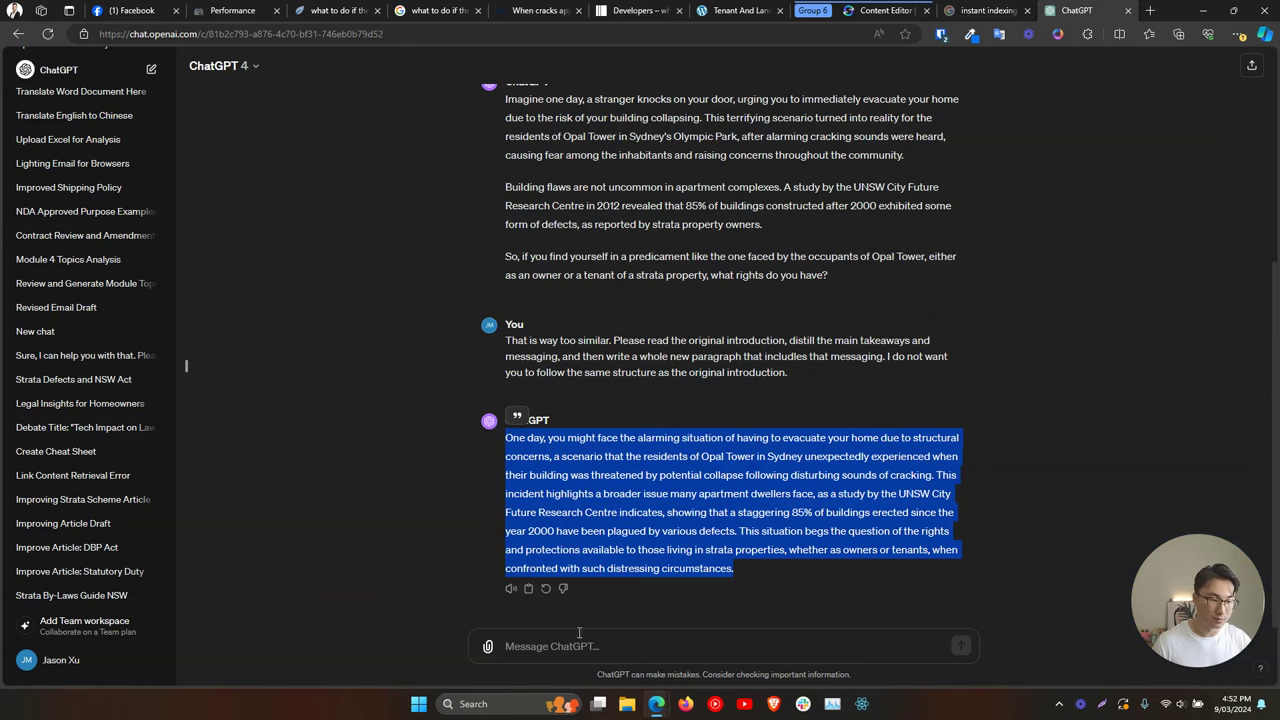
pyautogui.click(584, 645)
pyautogui.hotkey('ctrl', 'v')
pyautogui.hotkey('shift', 'Return')
pyautogui.hotkey('shift', 'Return')
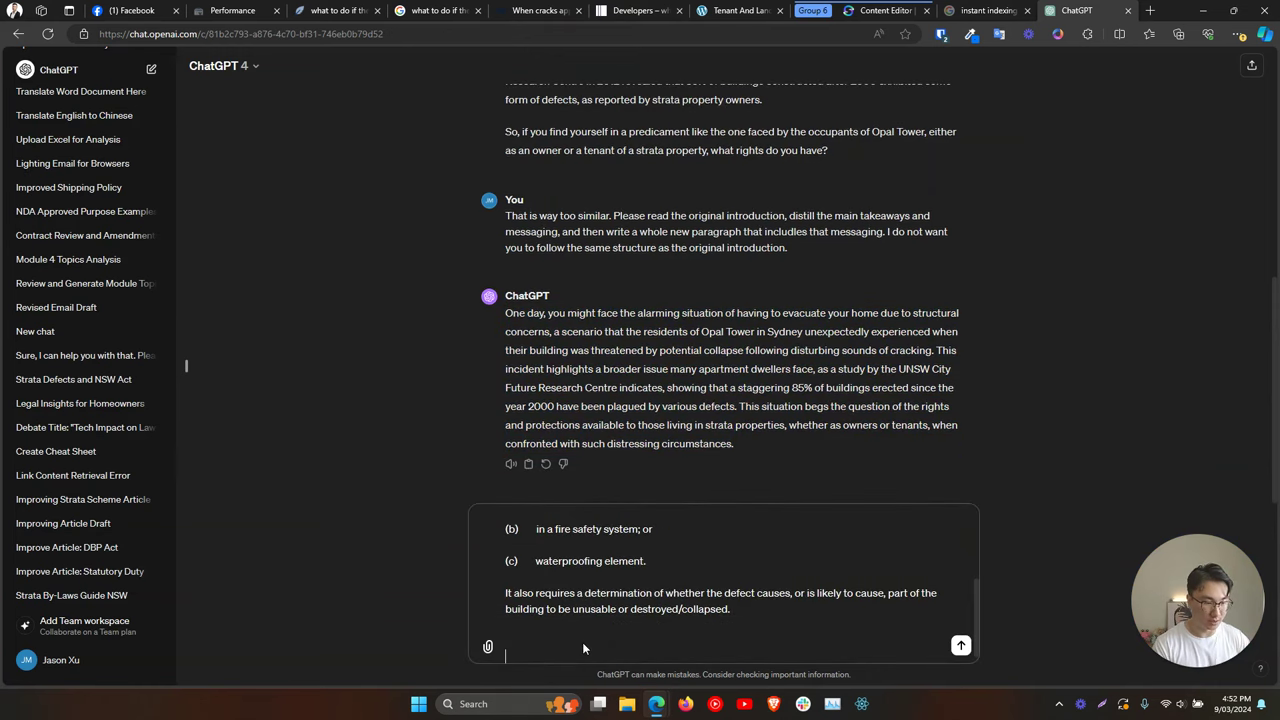
pyautogui.write('Can you please rew')
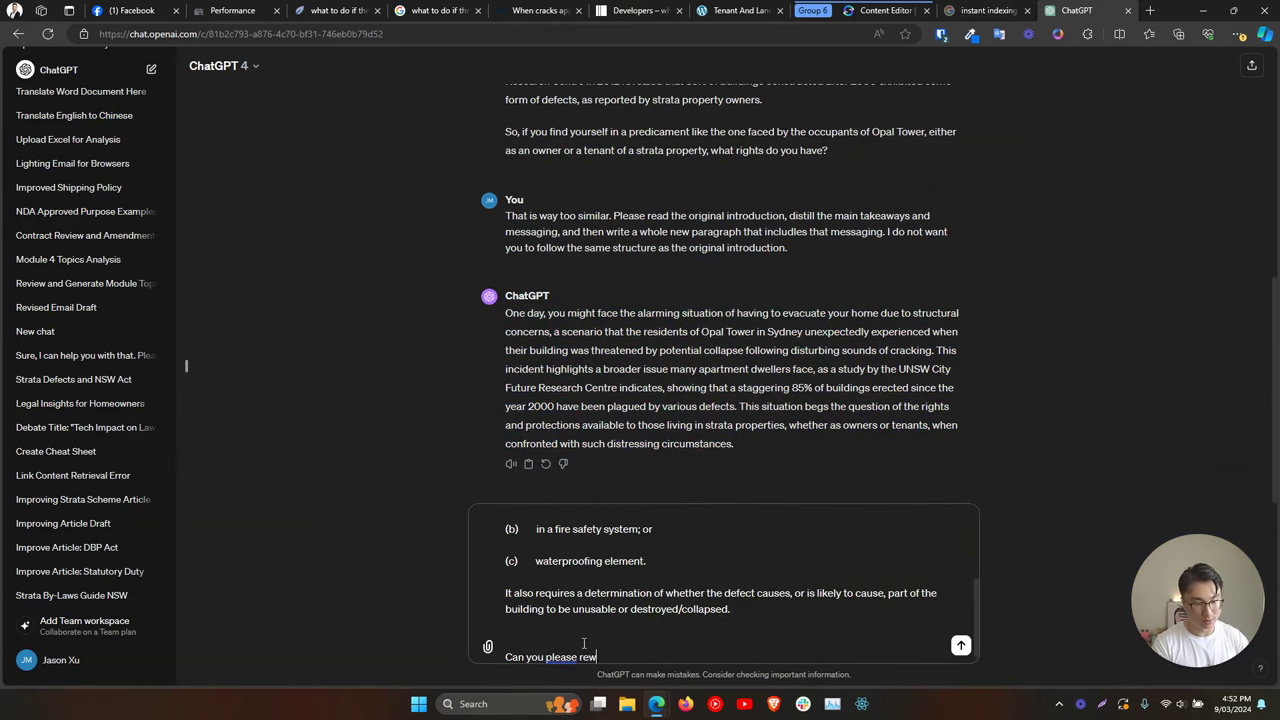
pyautogui.write('rite this in')
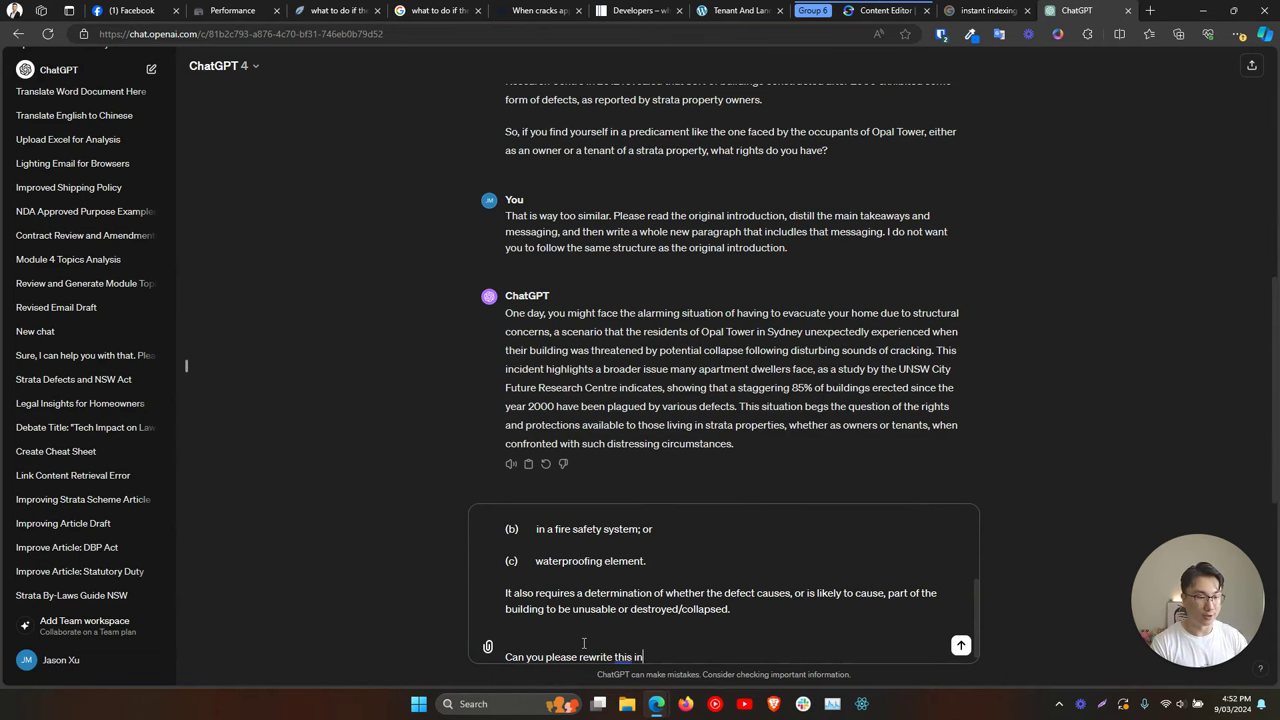
pyautogui.write(' as well?')
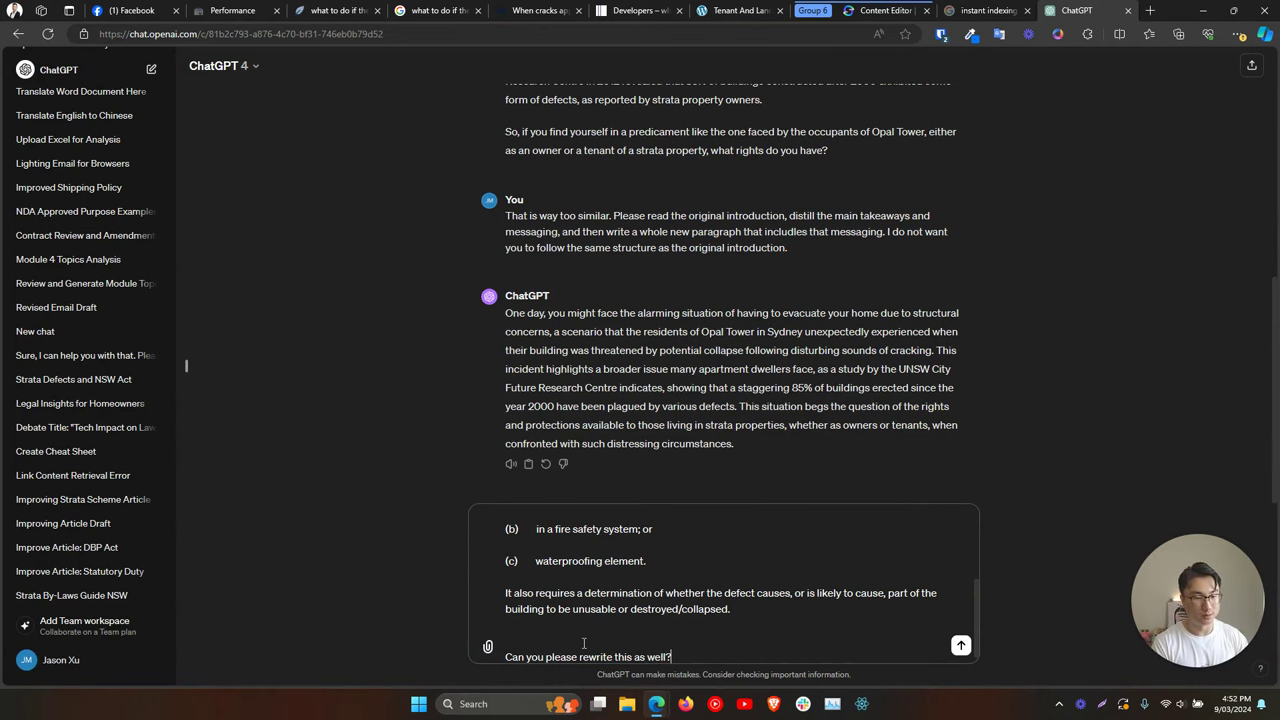
pyautogui.press('Return')
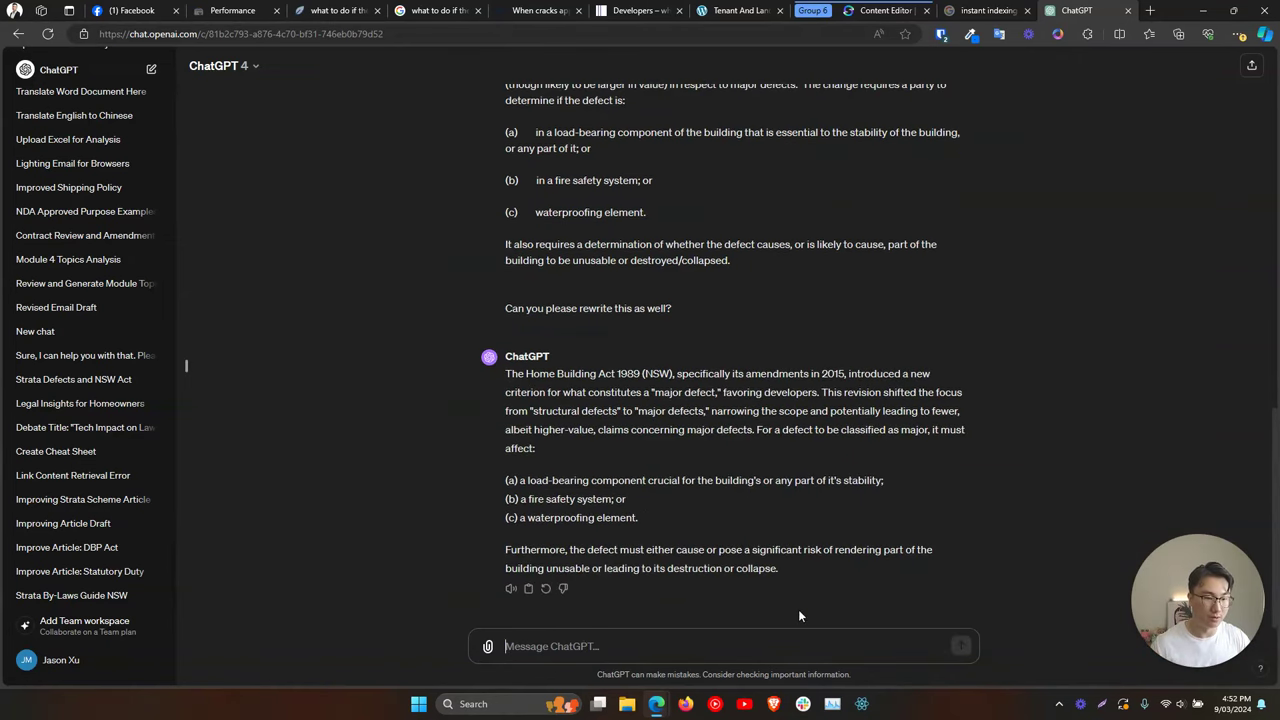
# Copy ChatGPT's rewritten major defects section, paste it below the introduction in the NeuronWriter article, and insert an empty line between them.
pyautogui.moveTo(779, 568); pyautogui.dragTo(505, 378)
pyautogui.hotkey('ctrl', 'c')
pyautogui.click(335, 10)
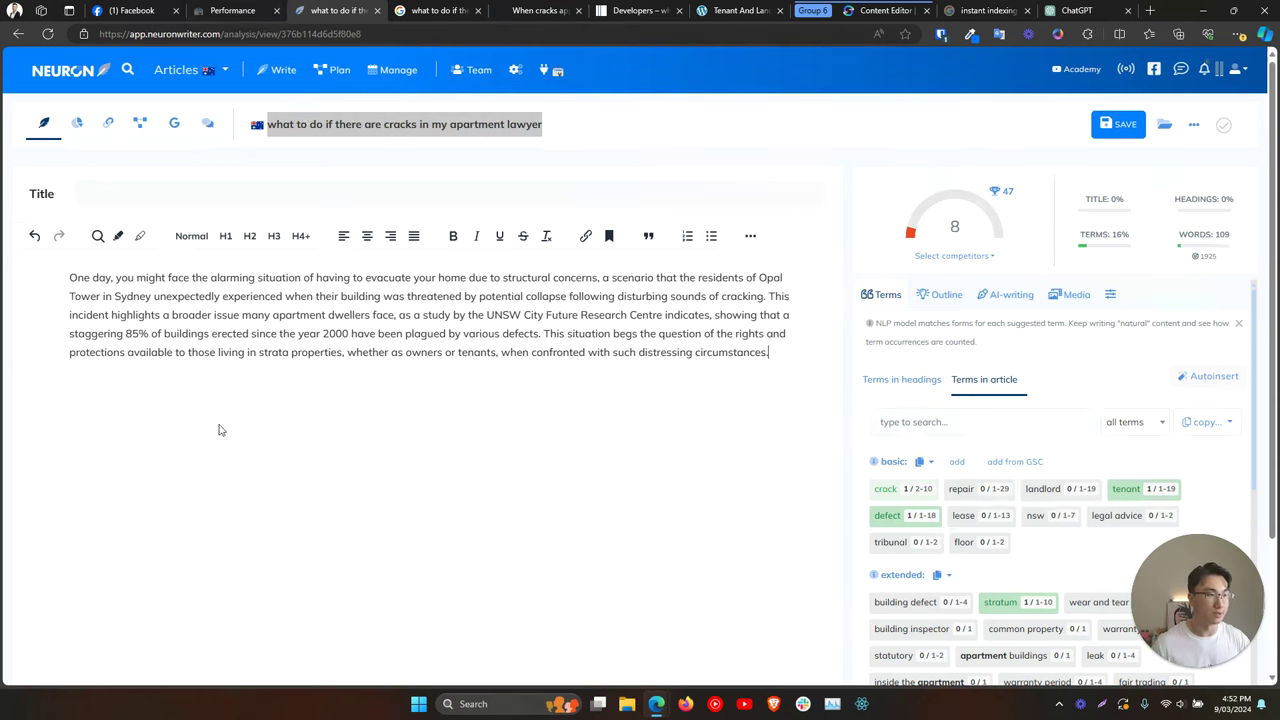
pyautogui.click(808, 360)
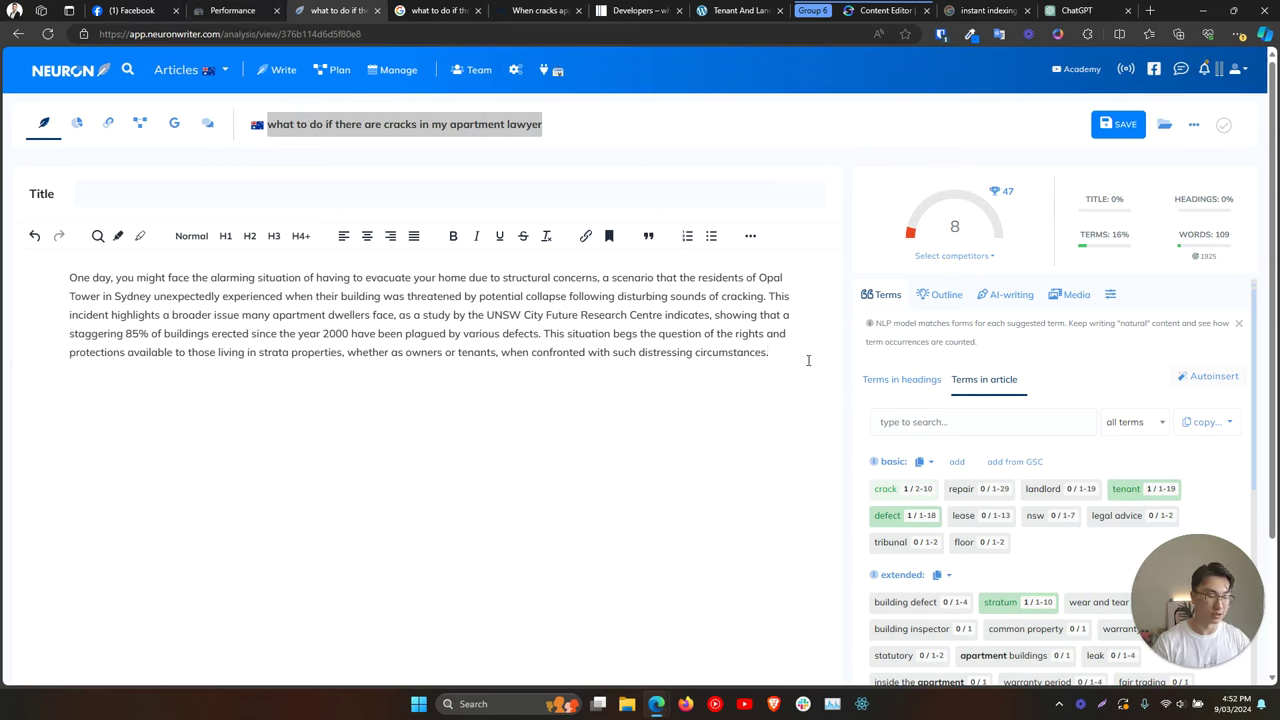
pyautogui.hotkey('ctrl', 'v')
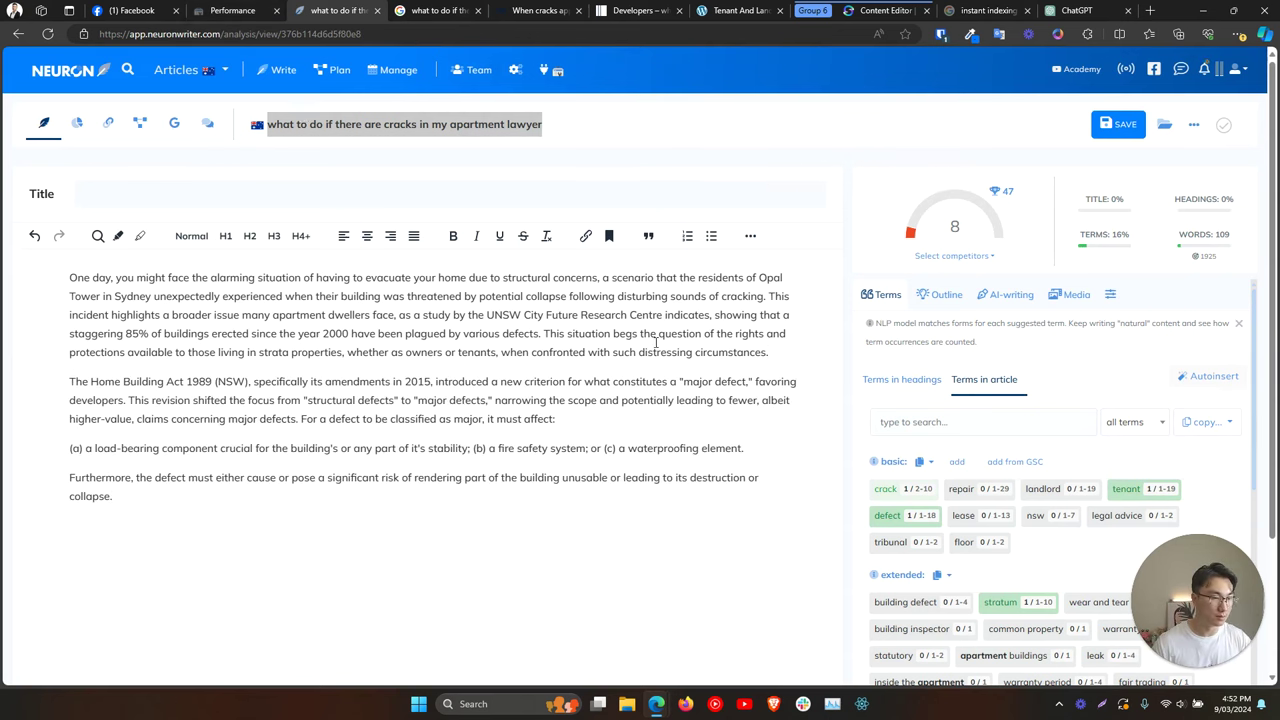
pyautogui.press('Return')
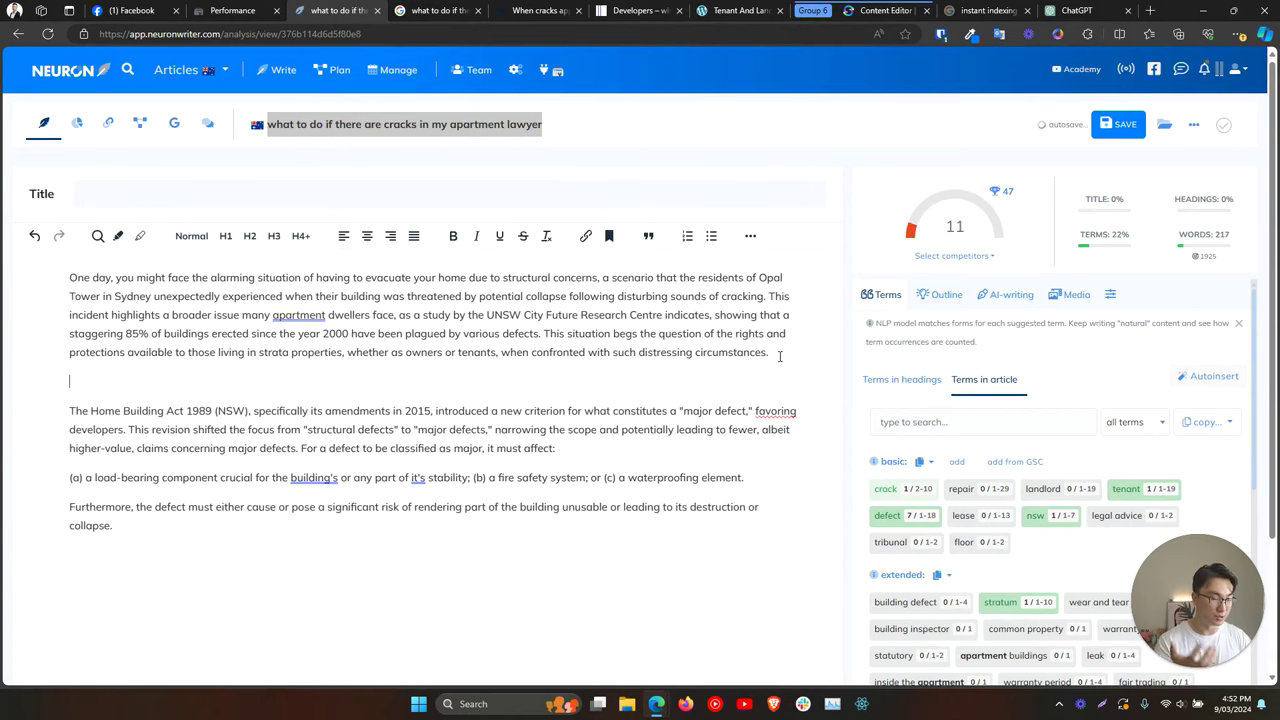
# Enter the bold line "Introduction to the law" between the introduction paragraph and the Home Building Act paragraph.
pyautogui.hotkey('ctrl', 'b')
pyautogui.write('Int')
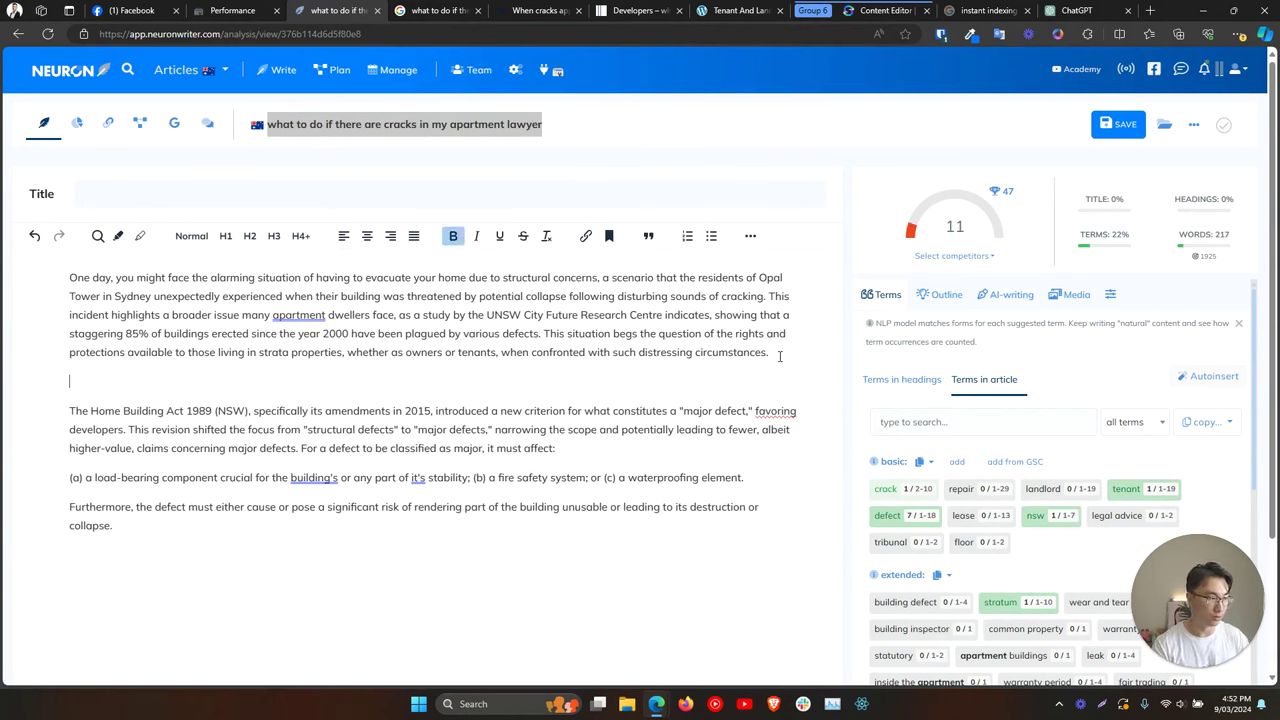
pyautogui.write('roduc')
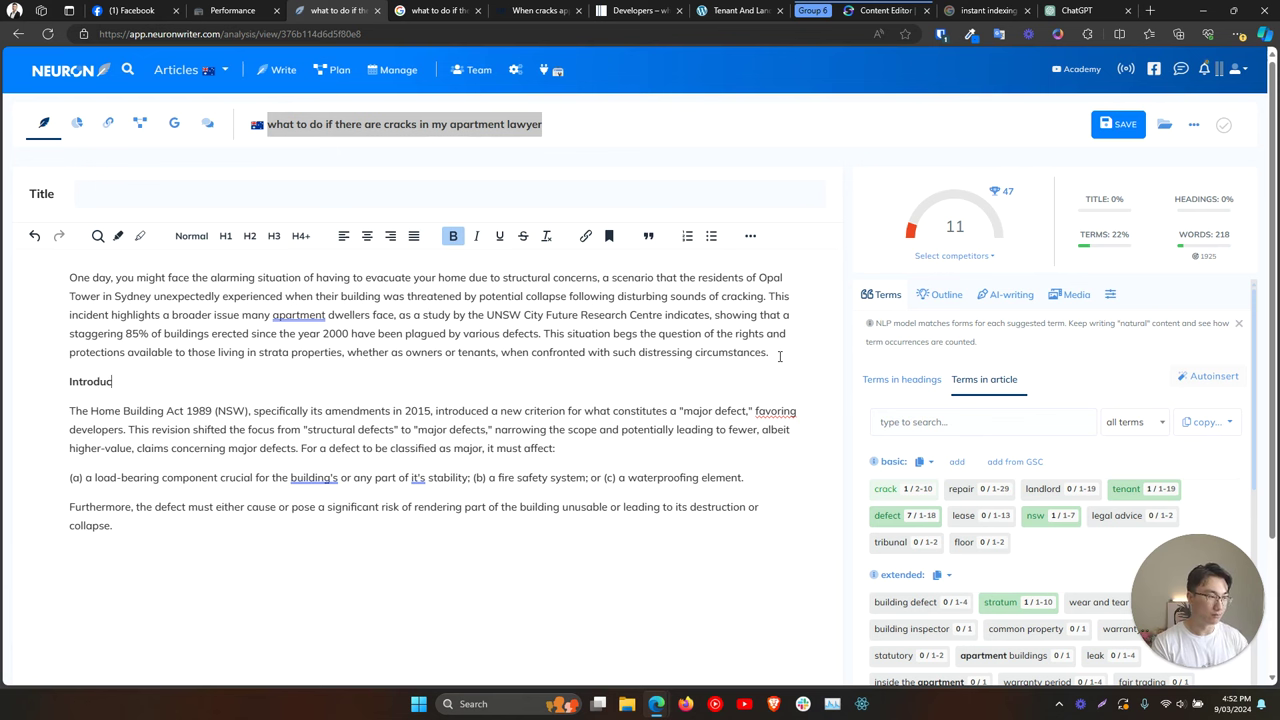
pyautogui.write('tion to the ')
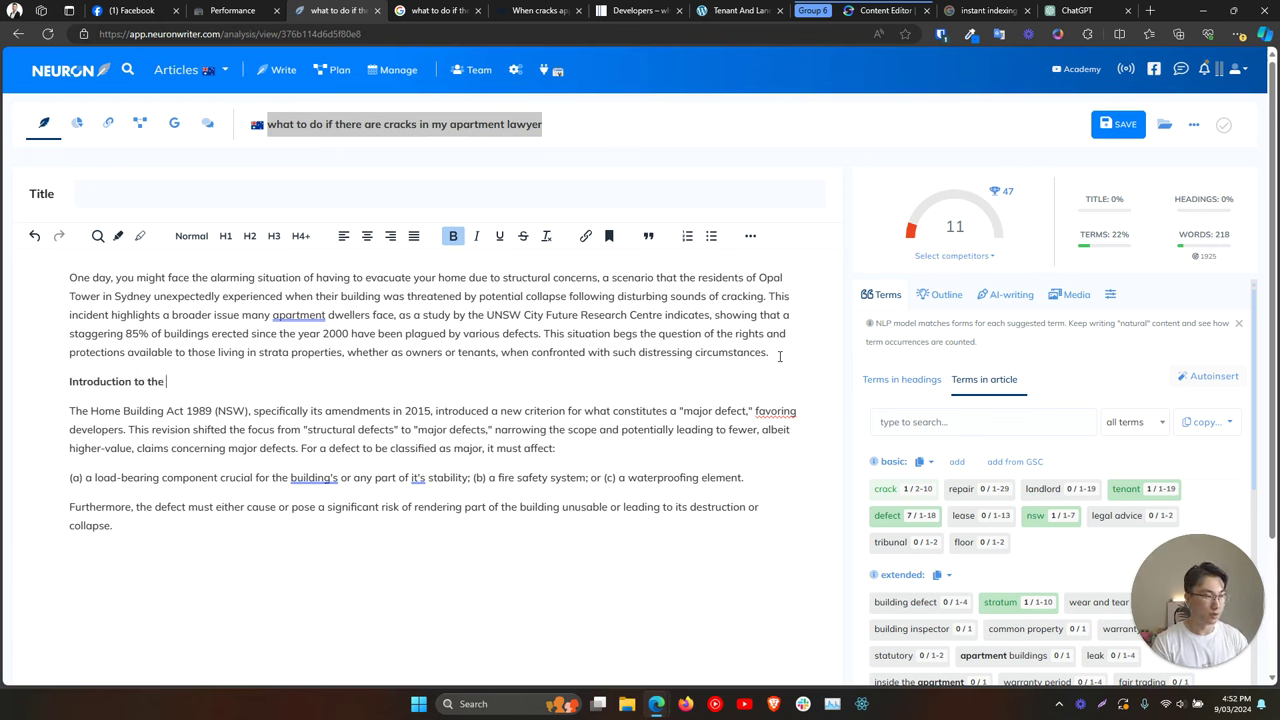
pyautogui.write('legislative')
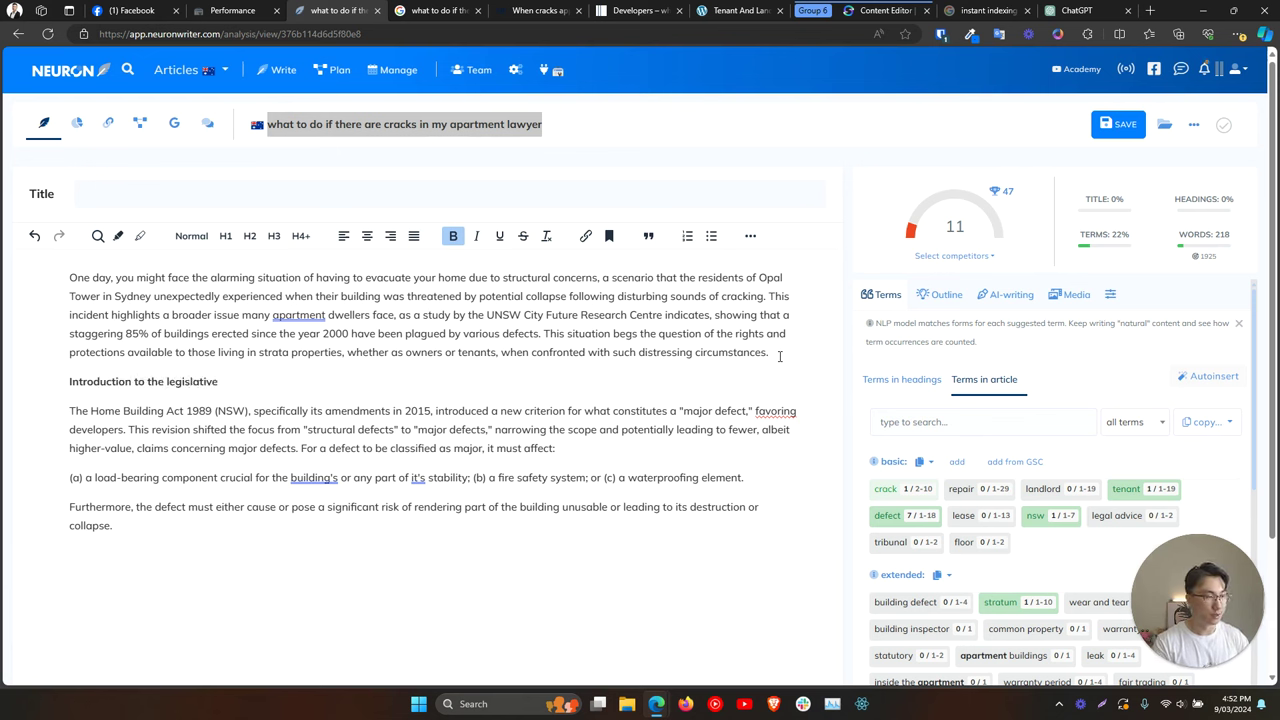
pyautogui.press('BackSpace')
pyautogui.press('BackSpace')
pyautogui.press('BackSpace')
pyautogui.press('BackSpace')
pyautogui.press('BackSpace')
pyautogui.press('BackSpace')
pyautogui.press('BackSpace')
pyautogui.press('BackSpace')
pyautogui.press('BackSpace')
pyautogui.press('BackSpace')
pyautogui.press('BackSpace')
pyautogui.write('law')
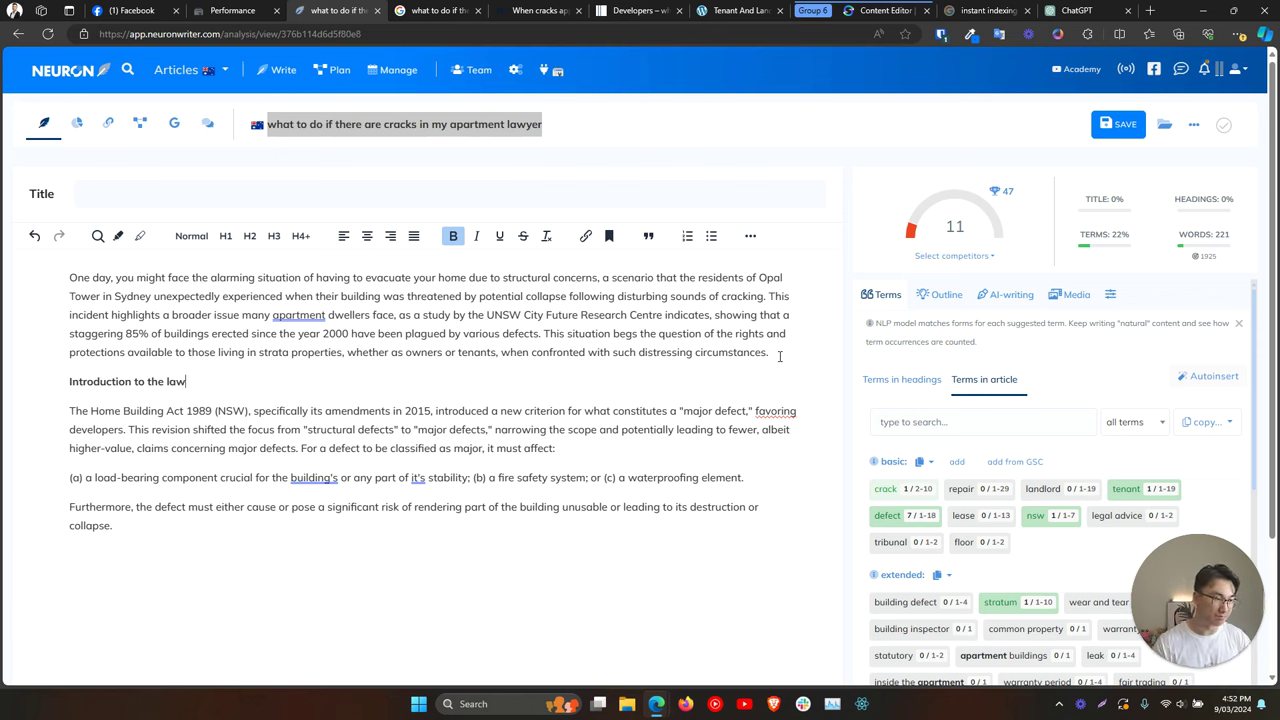
# Format the "Introduction to the law" line as an H2 heading and place the cursor at the end of the article.
pyautogui.moveTo(226, 381); pyautogui.dragTo(69, 379)
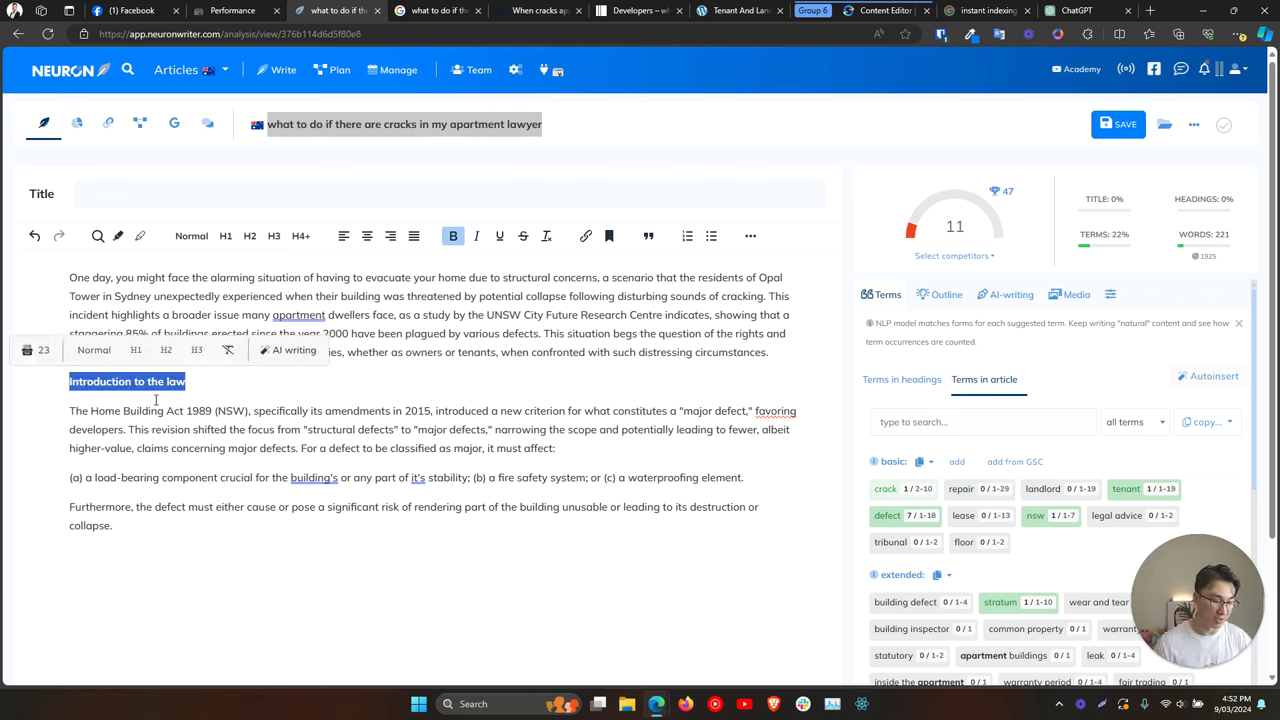
pyautogui.click(166, 350)
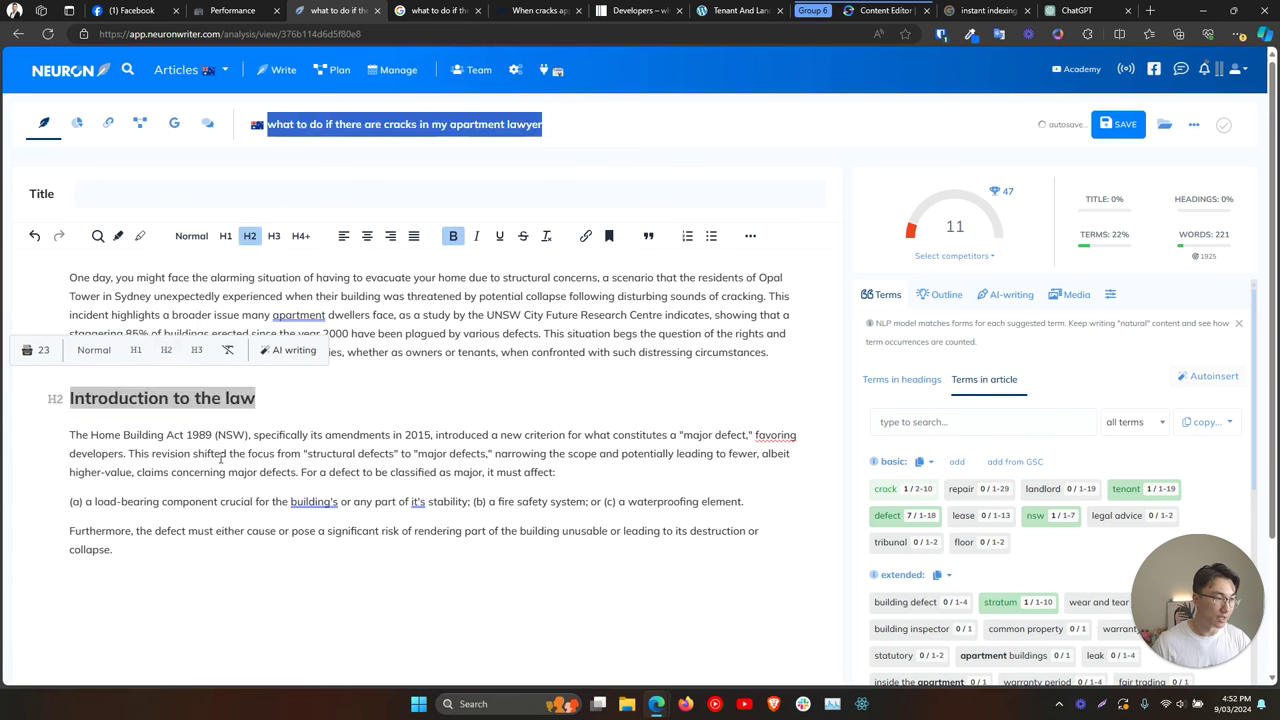
pyautogui.click(157, 570)
pyautogui.scroll(-1, 320, 595)
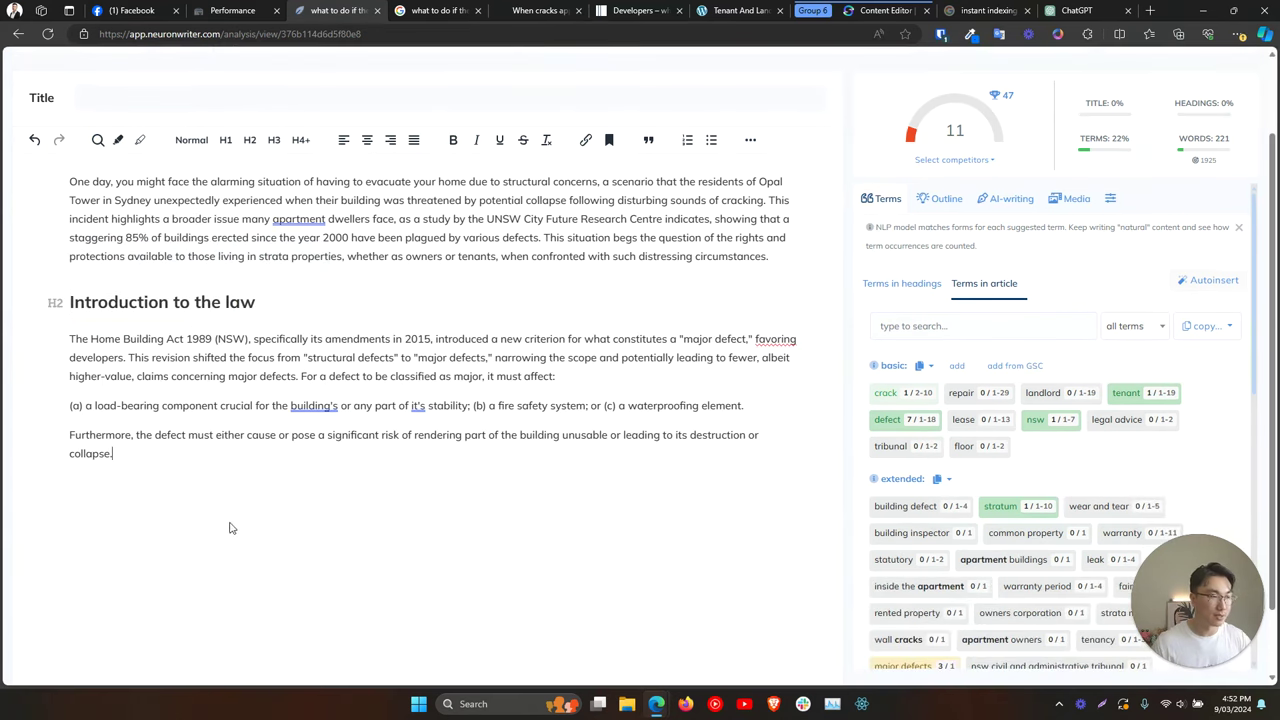
# Look through the Rose Lawyers tenant and landlord disputes article and the Brown Wright Stein article, ending on the Macpherson Kelley article.
pyautogui.click(740, 10)
pyautogui.scroll(-6, 338, 295)
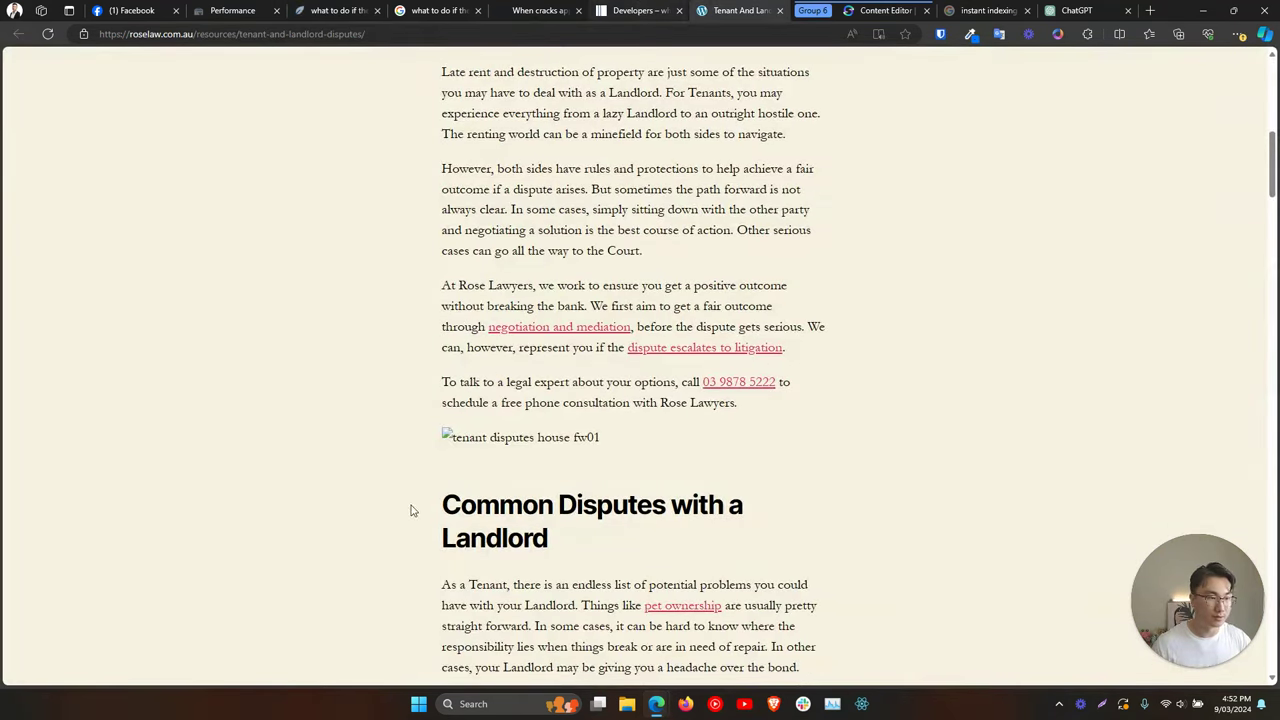
pyautogui.hotkey('ctrl', 'shift', 'Tab')
pyautogui.scroll(-3, 553, 301)
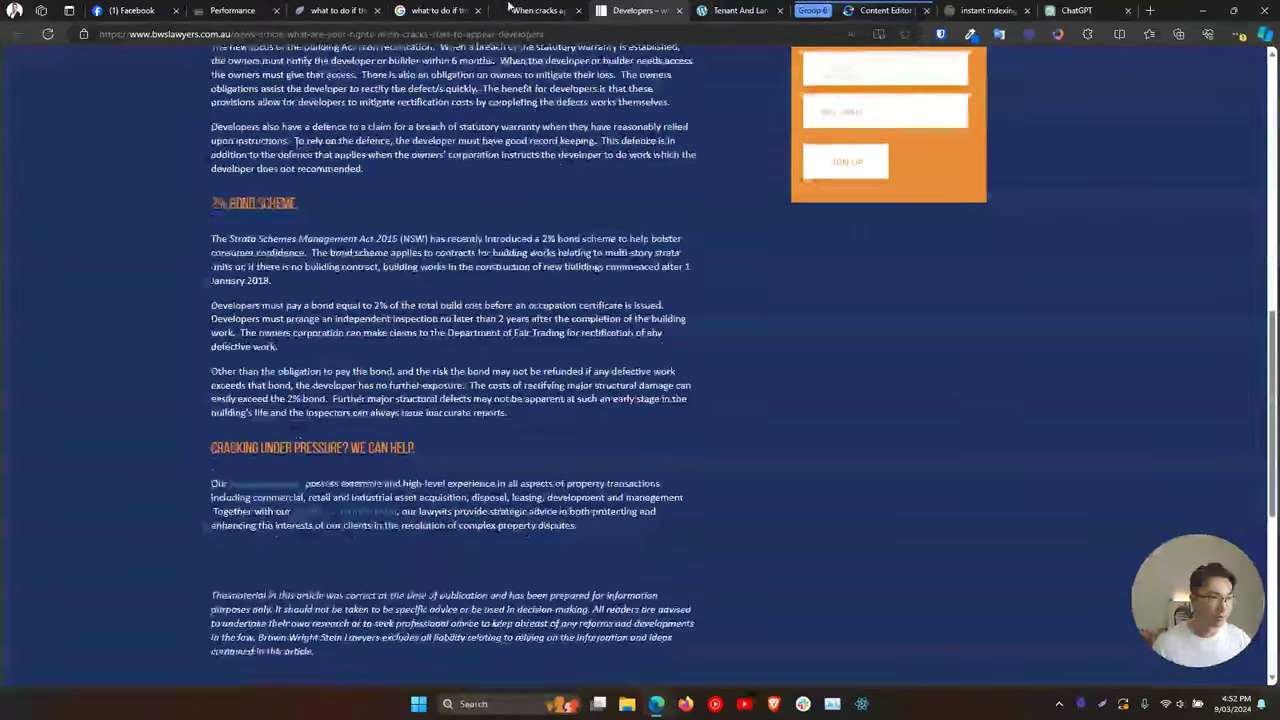
pyautogui.hotkey('ctrl', 'shift', 'Tab')
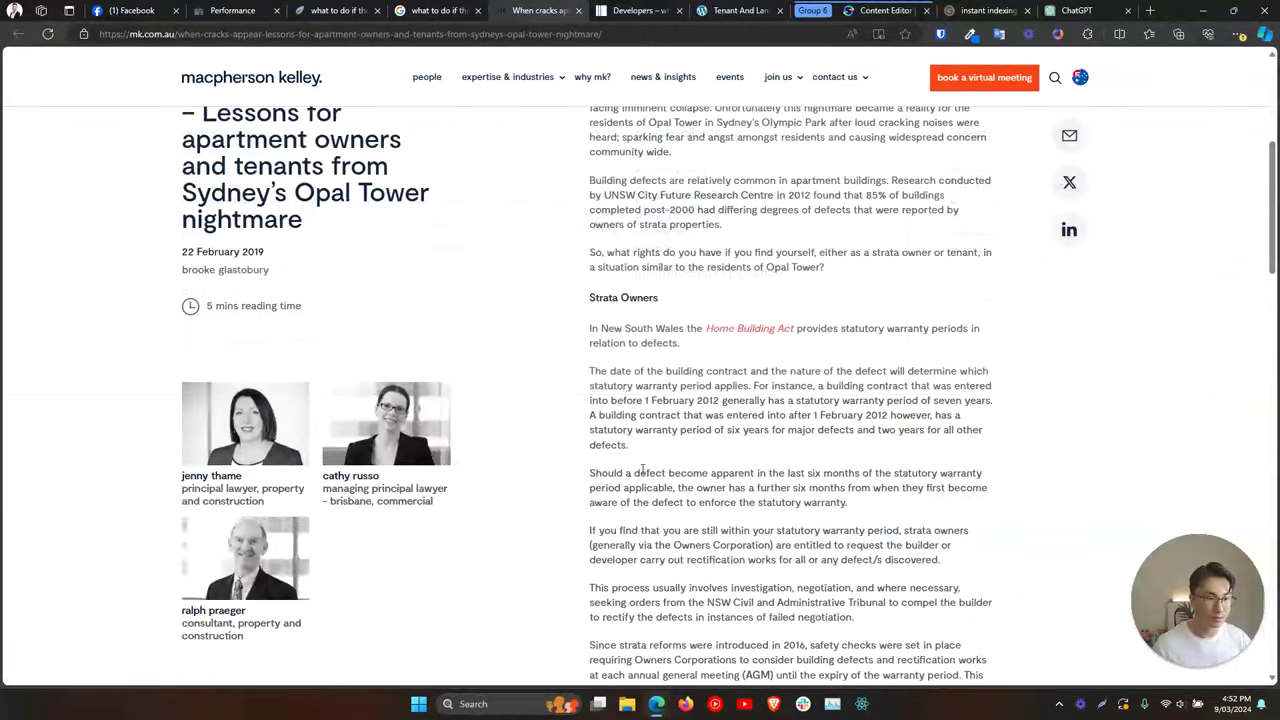
# Select and copy the whole Strata Owners section of the Macpherson Kelley article, including its heading.
pyautogui.moveTo(591, 297); pyautogui.dragTo(829, 506)
pyautogui.scroll(-2, 723, 463)
pyautogui.scroll(-1, 790, 500)
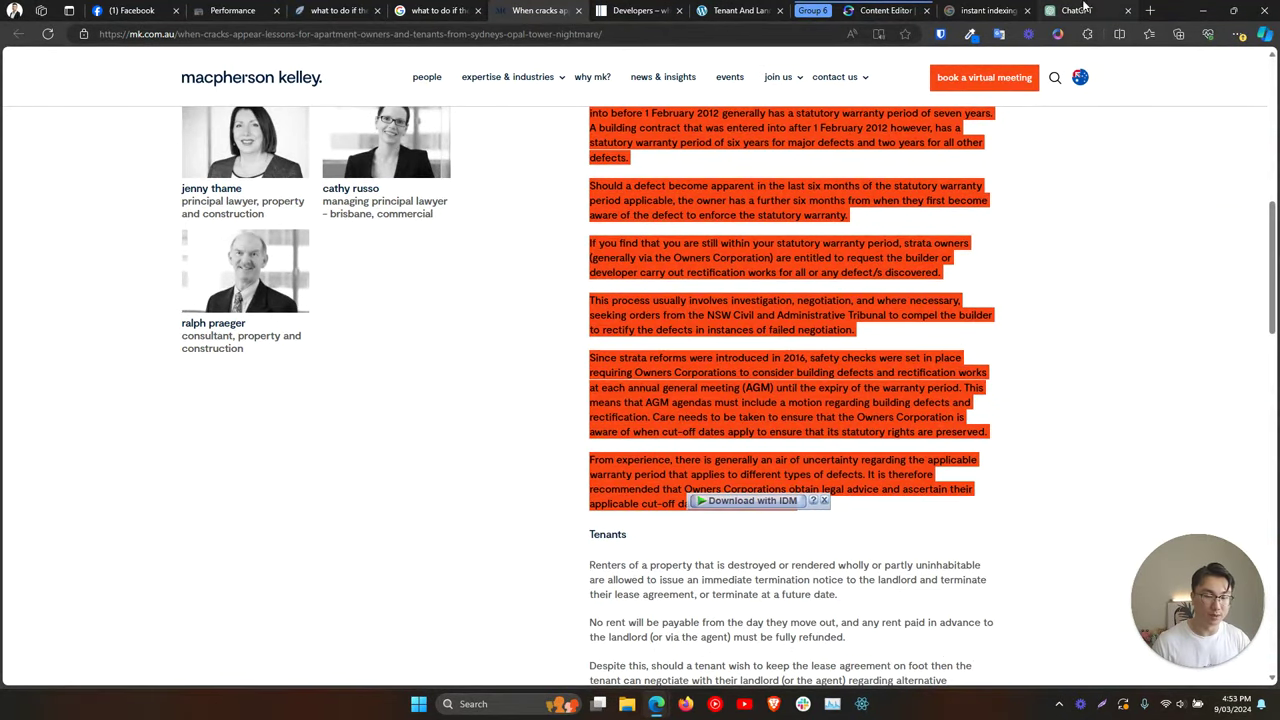
pyautogui.scroll(-2, 737, 468)
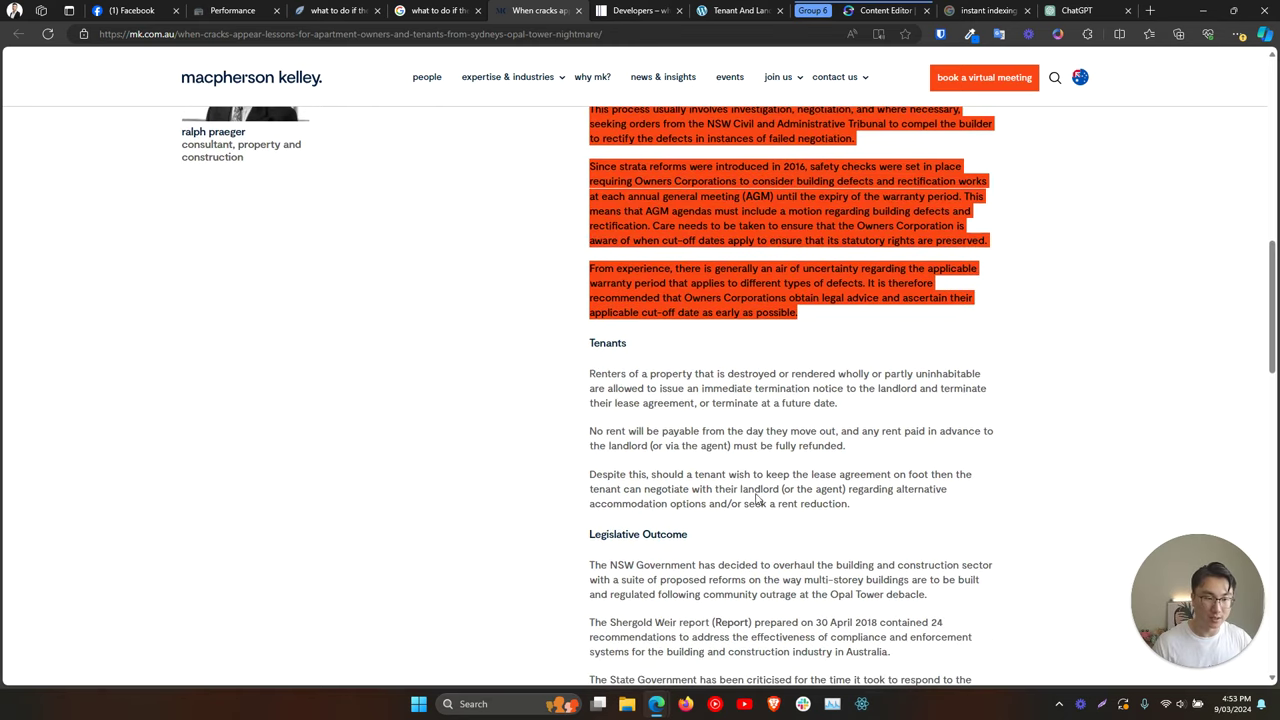
pyautogui.scroll(3, 754, 500)
pyautogui.click(446, 508)
pyautogui.scroll(2, 446, 508)
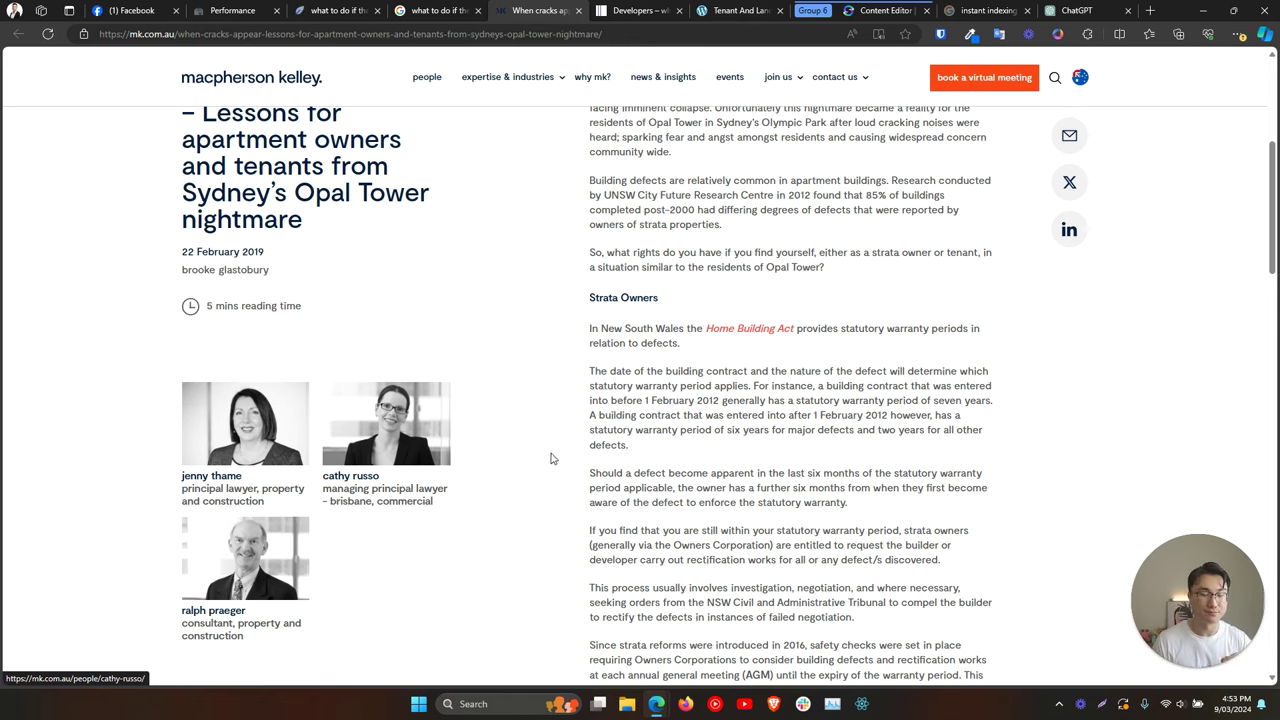
pyautogui.scroll(4, 623, 455)
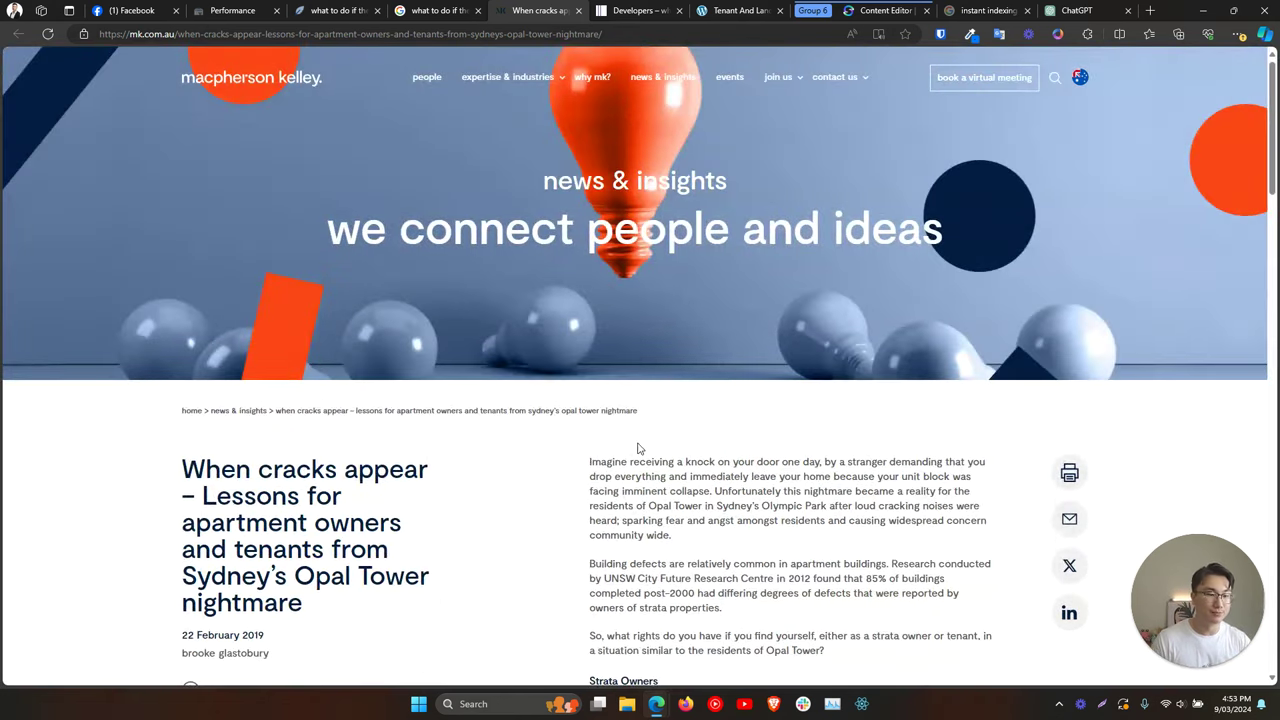
pyautogui.scroll(-15, 638, 449)
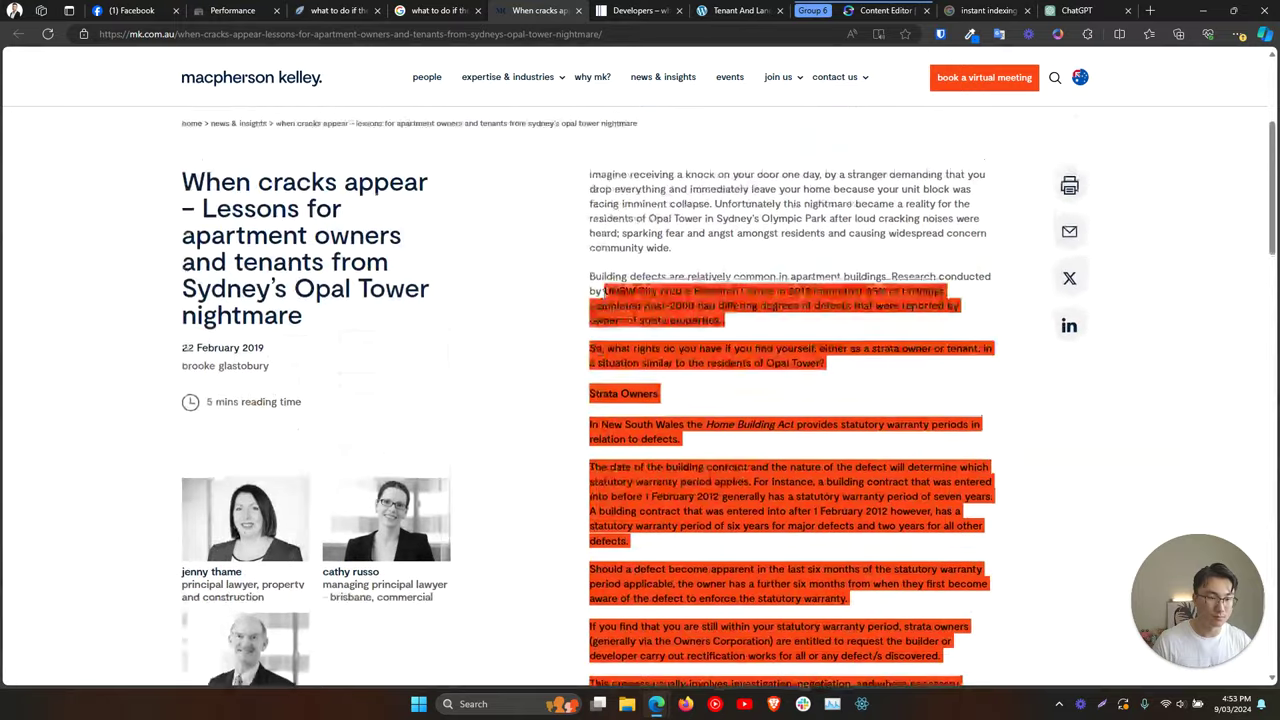
pyautogui.moveTo(603, 291); pyautogui.dragTo(591, 395)
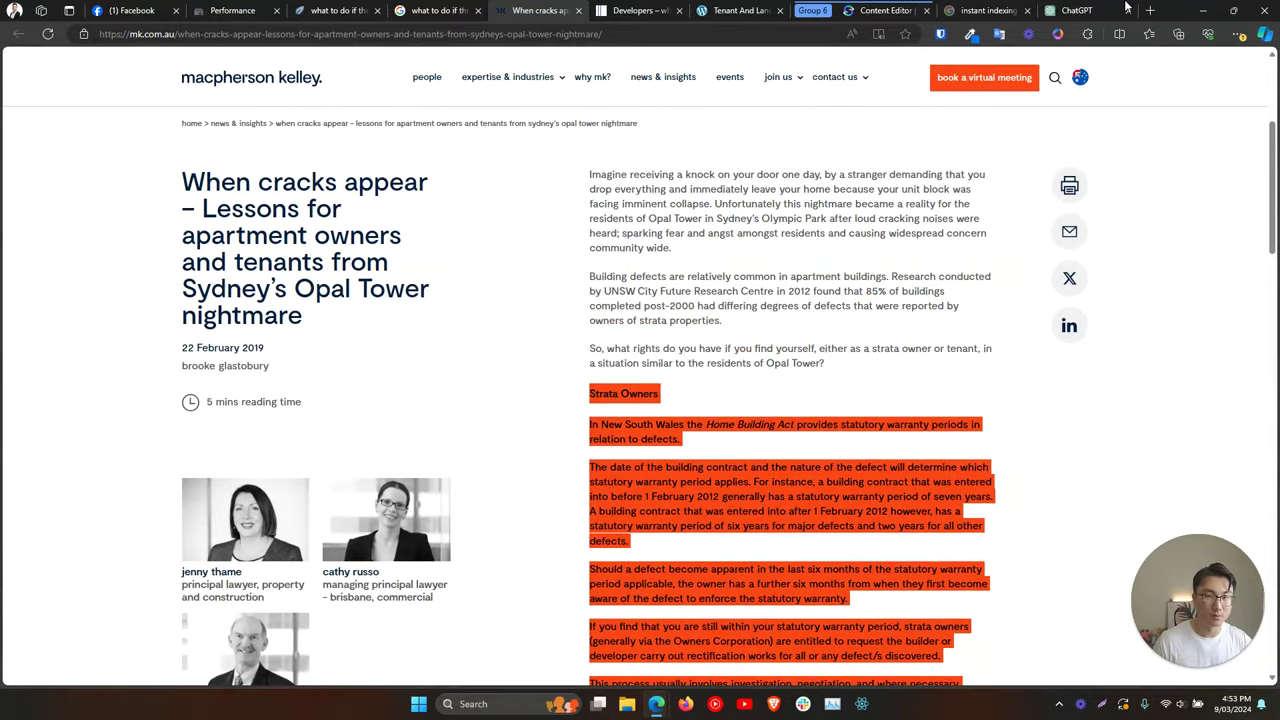
# Switch to ChatGPT, send the copied Strata Owners section in the same conversation and view the rewritten reply.
pyautogui.click(1085, 12)
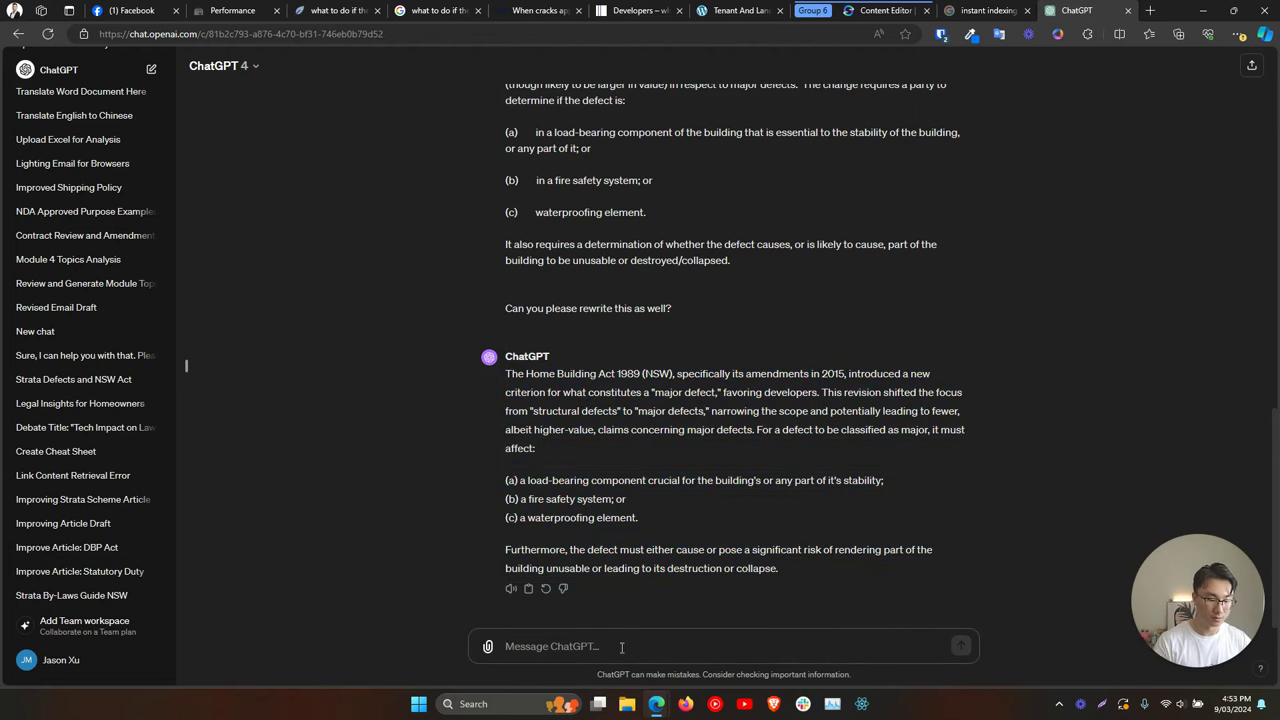
pyautogui.hotkey('ctrl', 'v')
pyautogui.hotkey('ctrl', 'z')
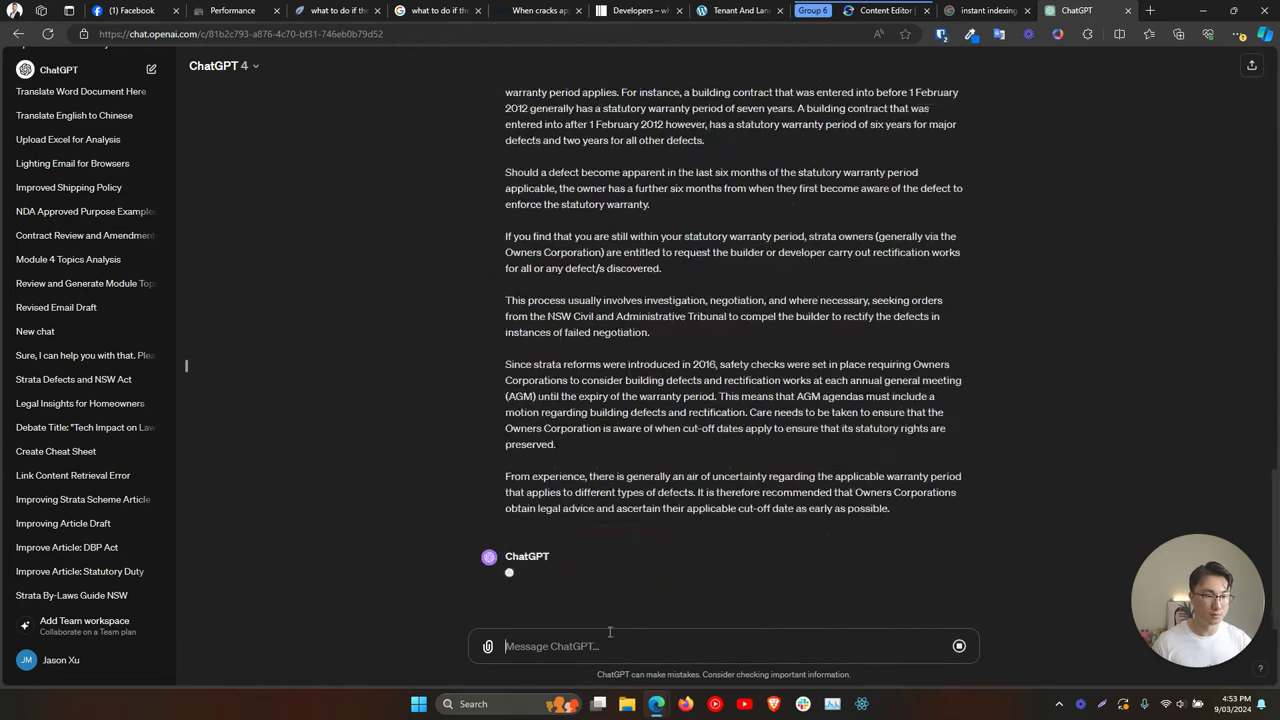
pyautogui.scroll(3, 440, 550)
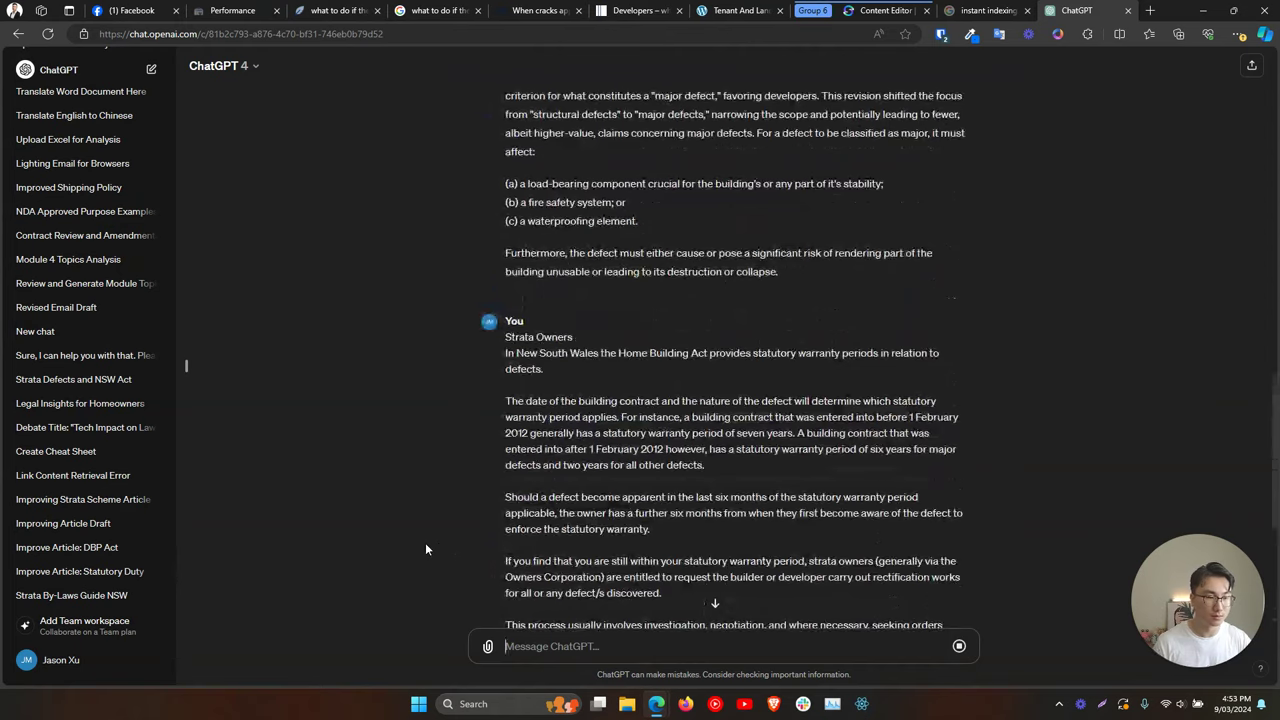
pyautogui.scroll(-4, 699, 600)
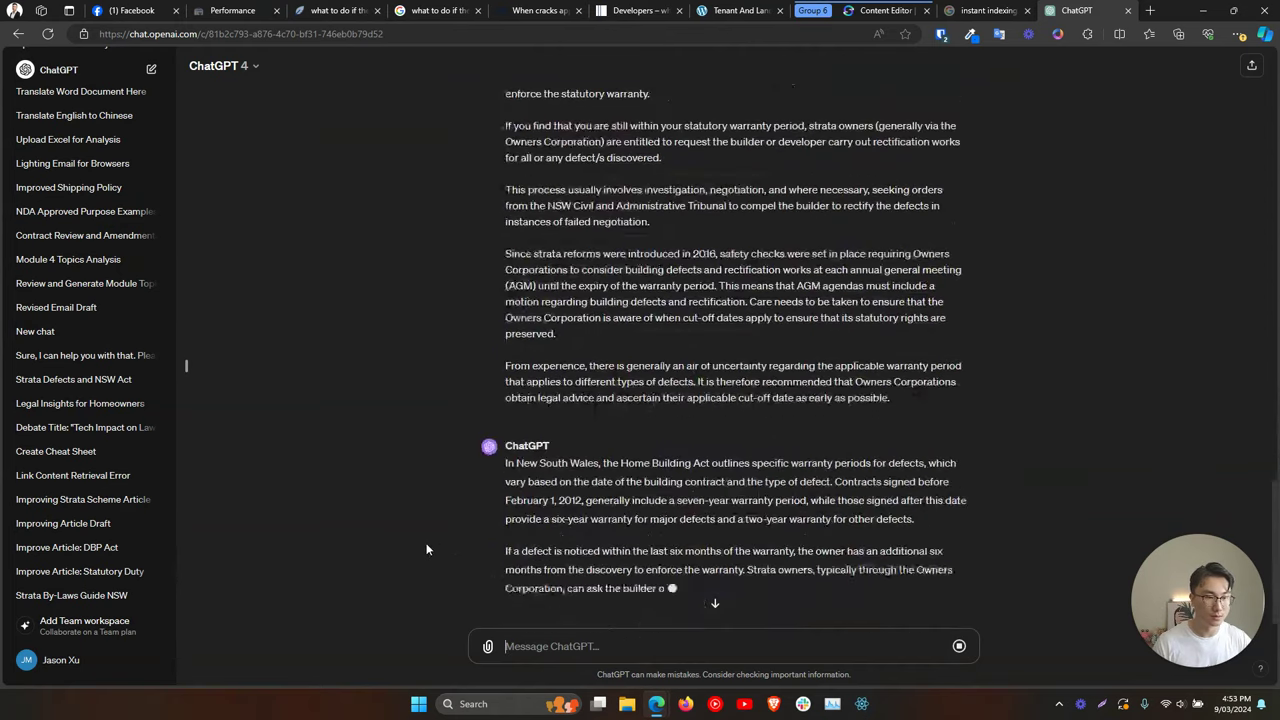
pyautogui.click(714, 603)
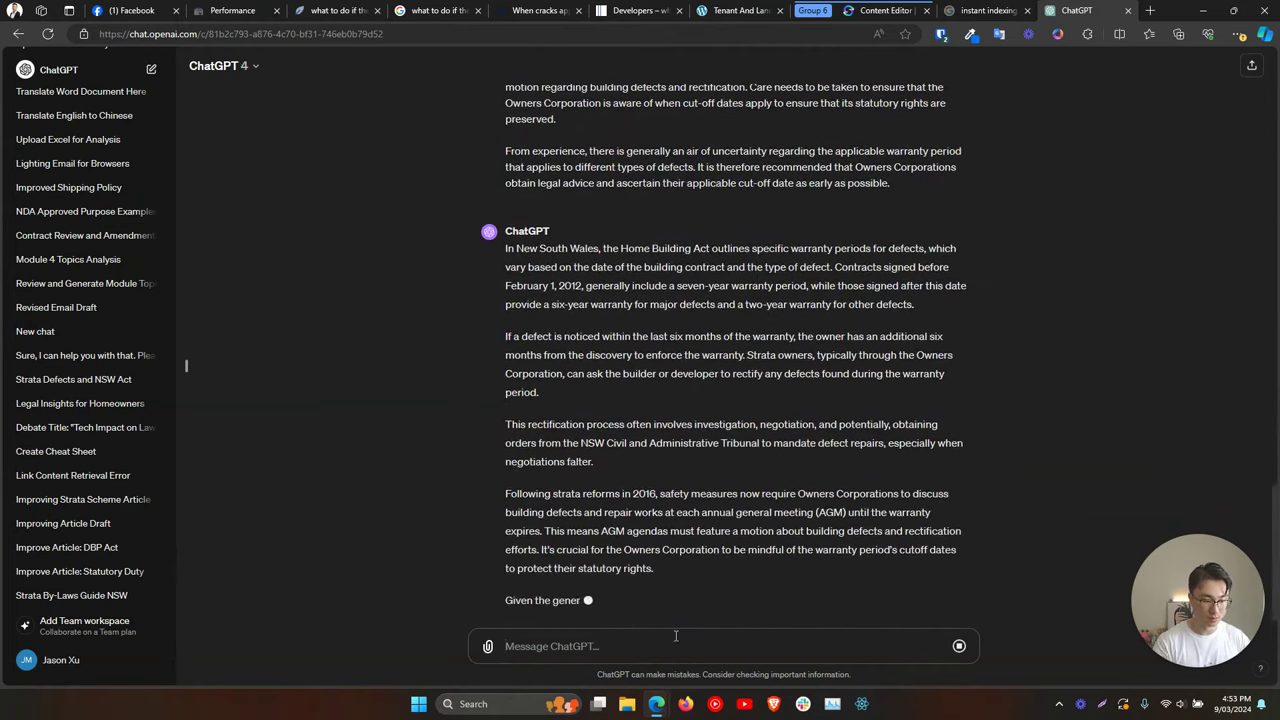
# Send ChatGPT the follow-up message "can you condense this a bit and make it easier to read?".
pyautogui.write('can you condense this')
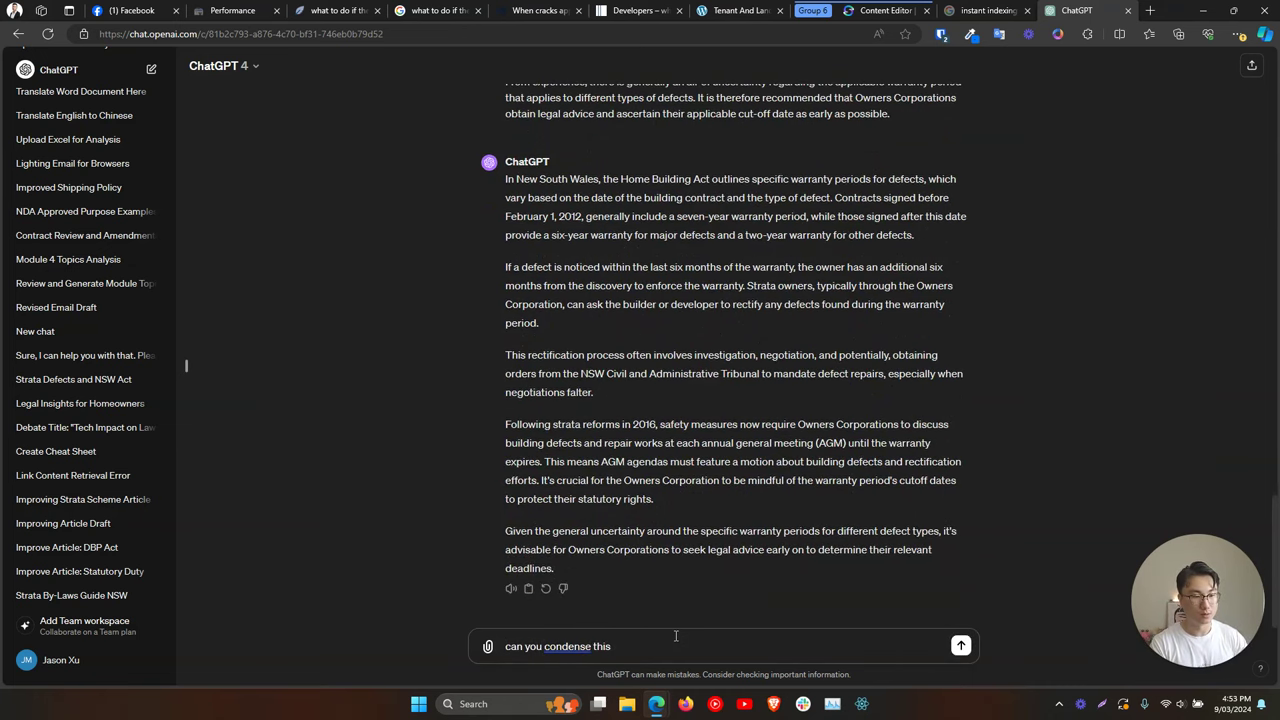
pyautogui.write(' a bit and make it easier to read?')
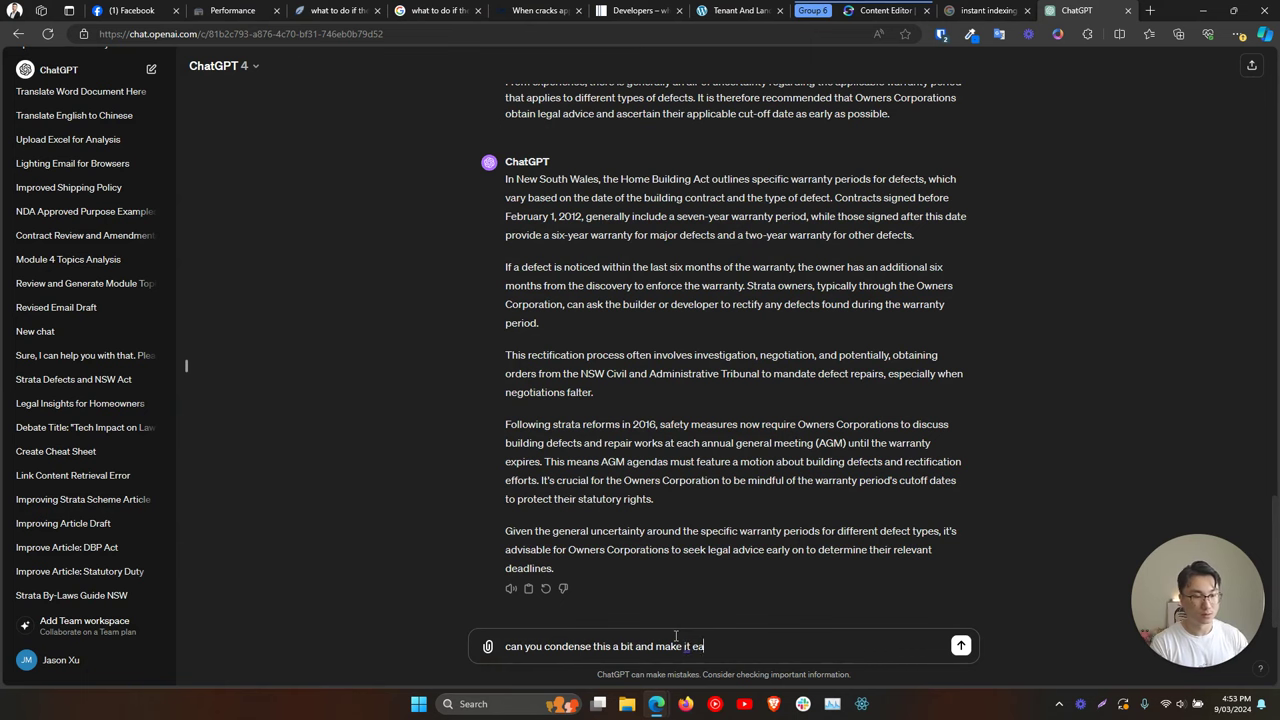
pyautogui.press('Return')
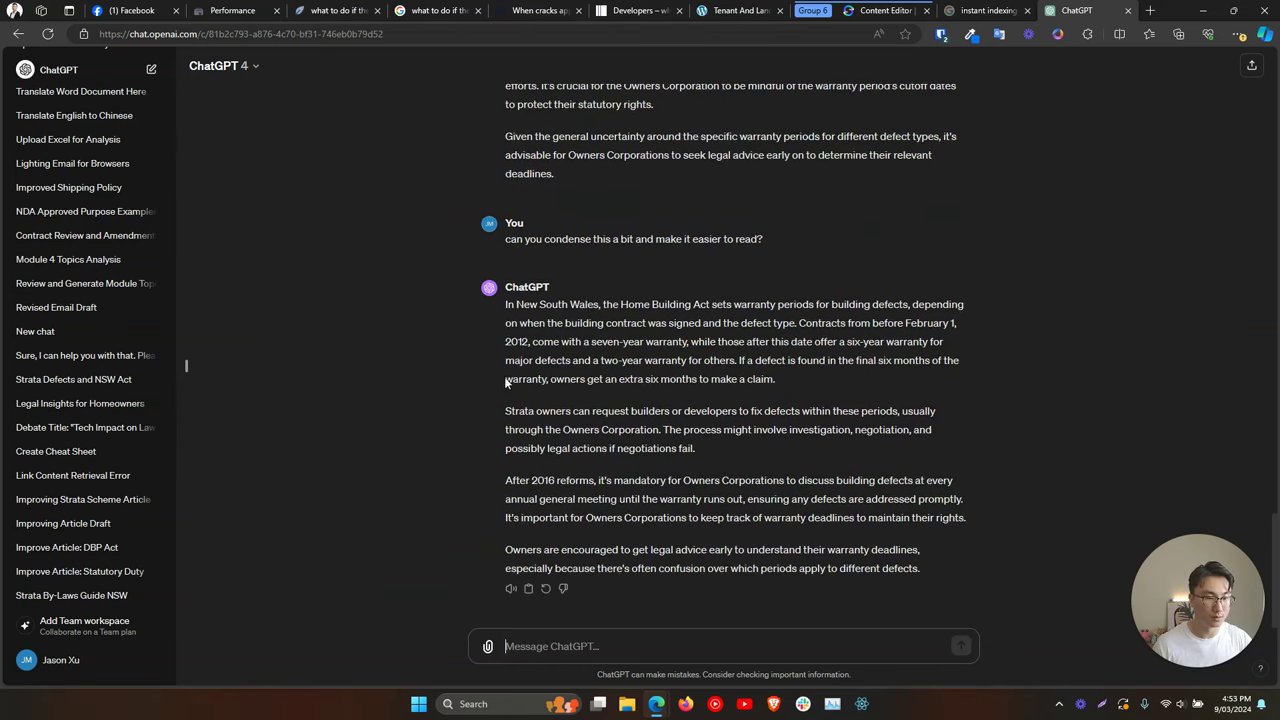
# Copy ChatGPT's entire condensed strata owners text and paste it at the end of the NeuronWriter article.
pyautogui.moveTo(508, 305); pyautogui.dragTo(770, 481)
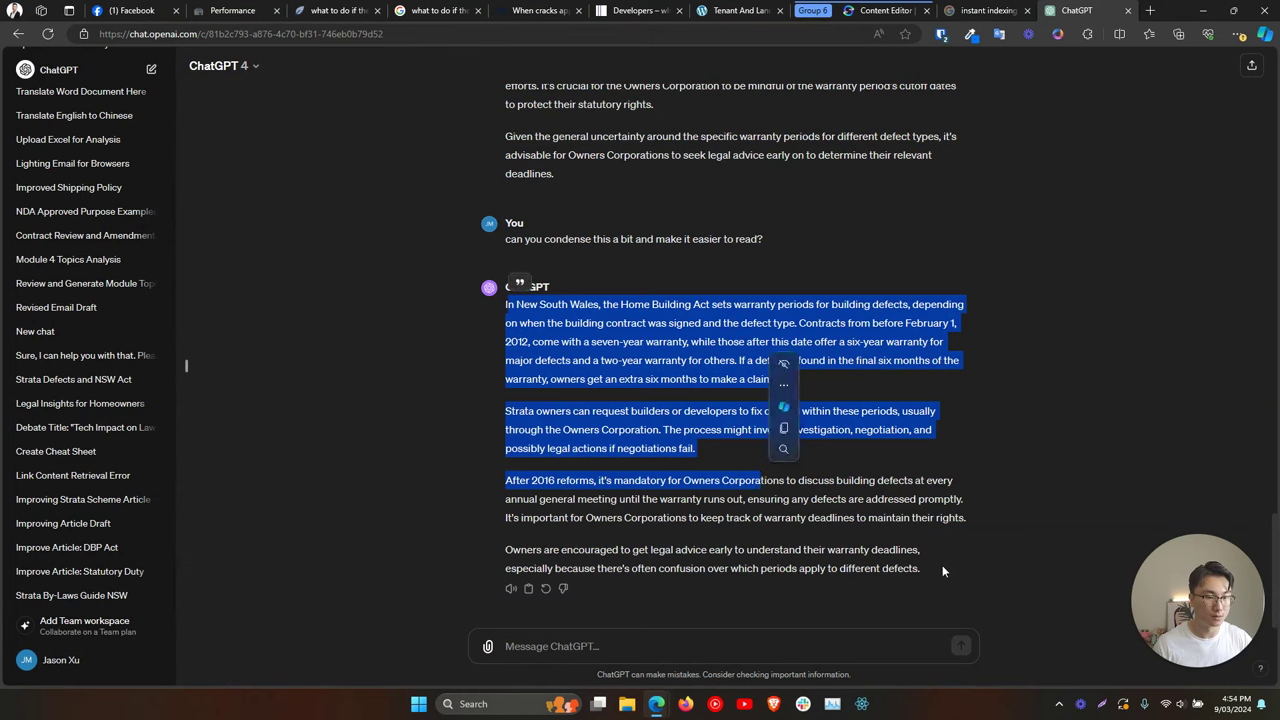
pyautogui.moveTo(944, 565); pyautogui.dragTo(462, 308)
pyautogui.hotkey('ctrl', 'c')
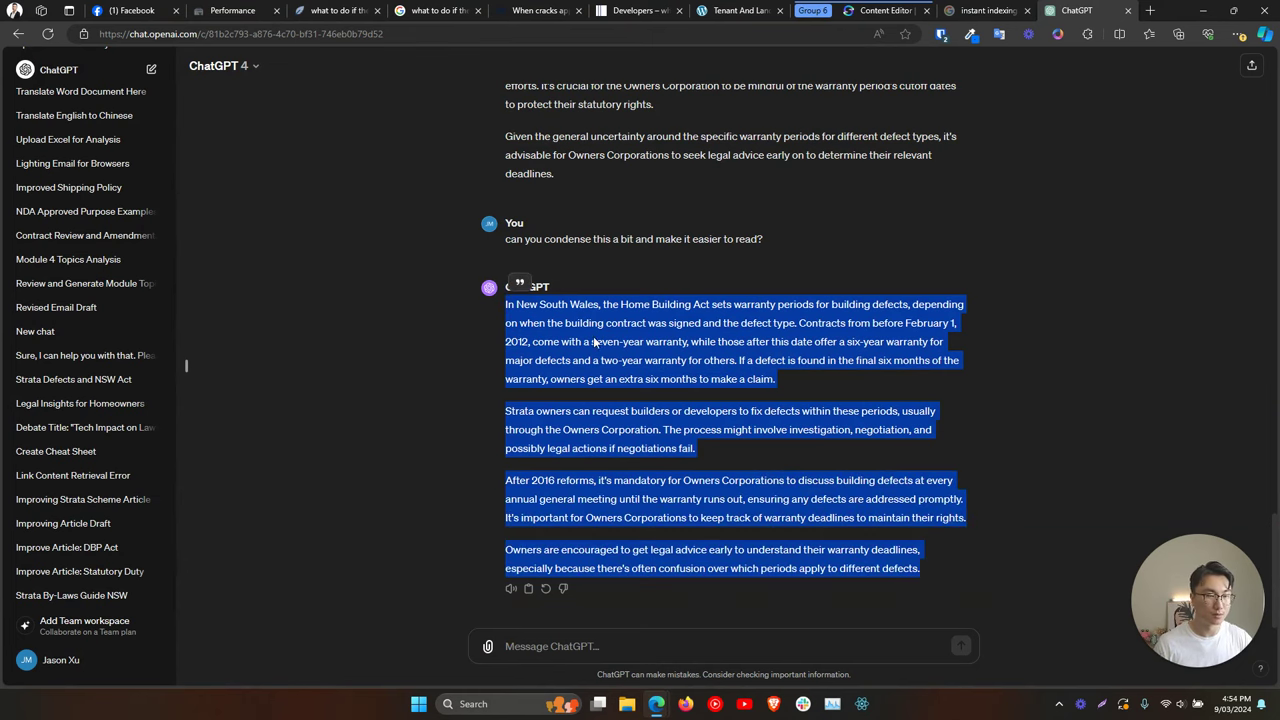
pyautogui.click(335, 10)
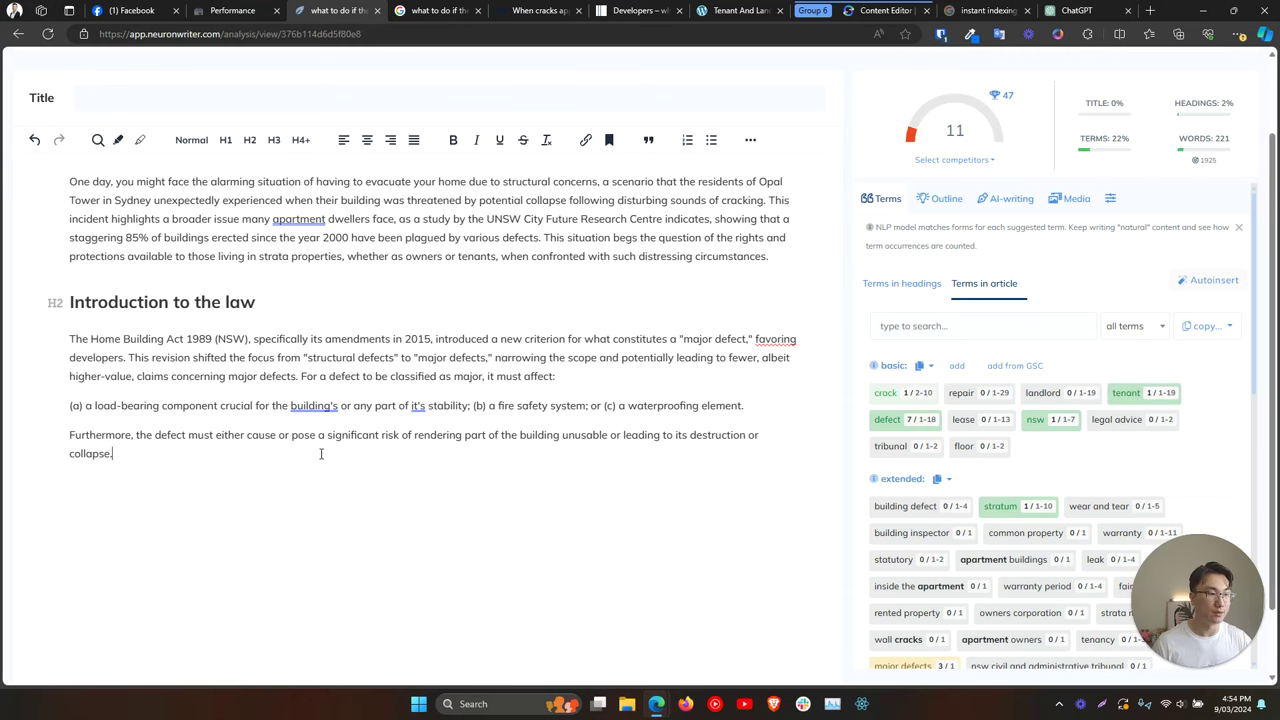
pyautogui.hotkey('ctrl', 'v')
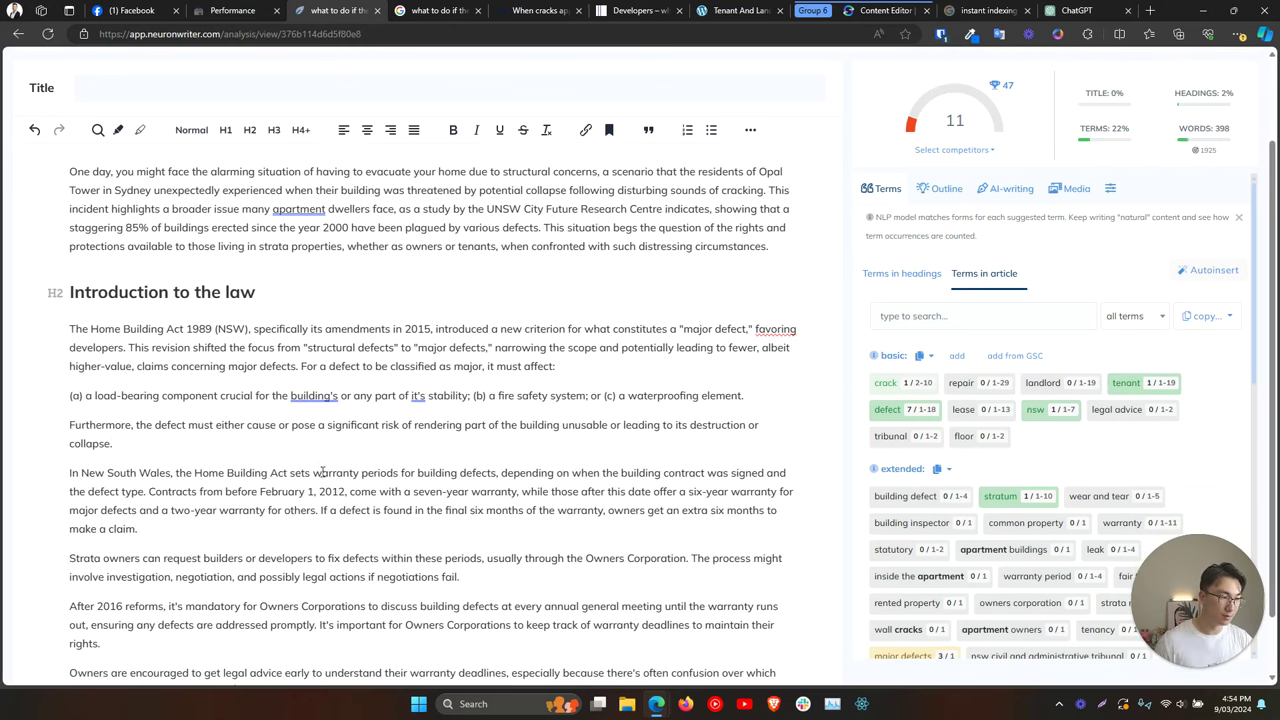
# Insert the line "What this law means for owners of apartments" above the paragraph on New South Wales warranty periods.
pyautogui.click(311, 446)
pyautogui.press('Return')
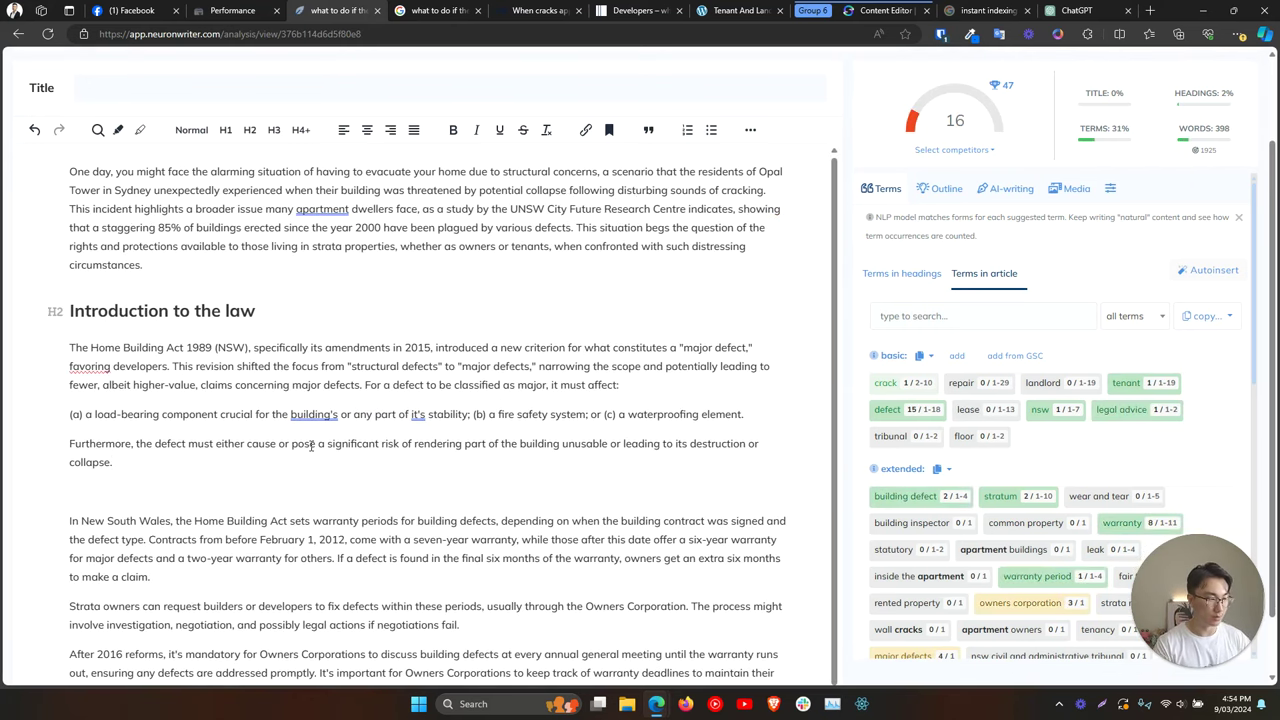
pyautogui.write('Wha')
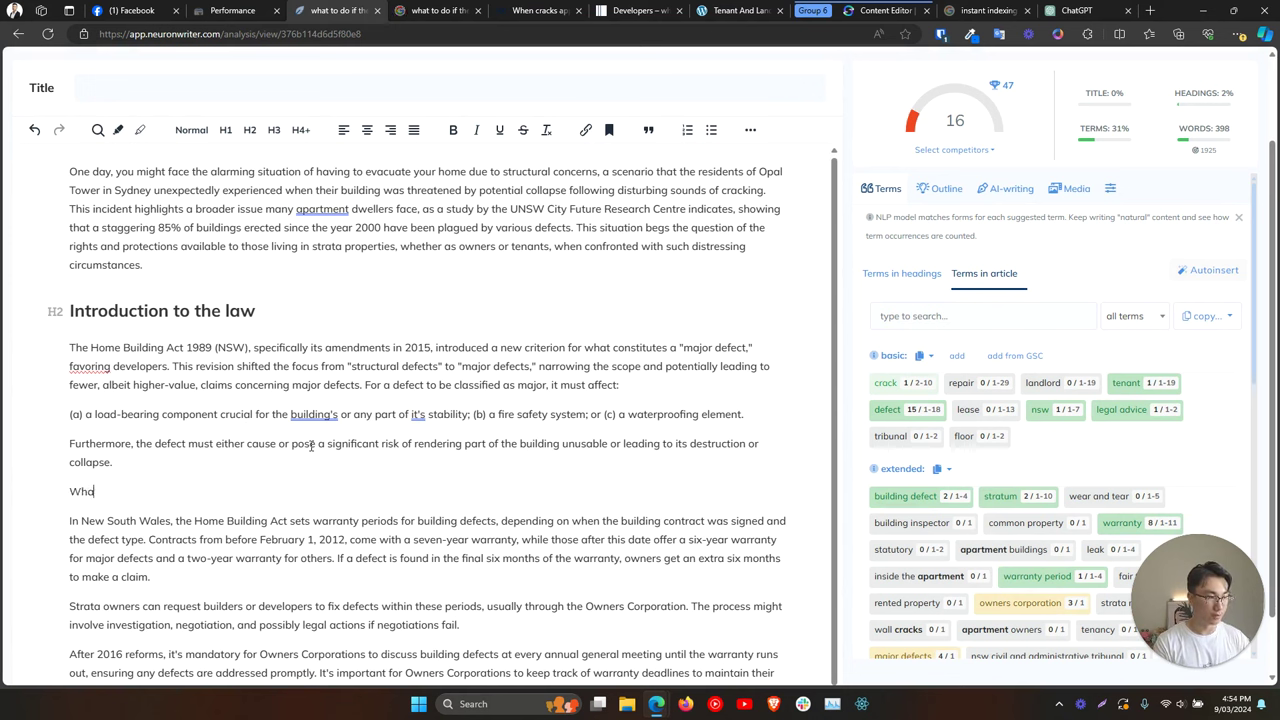
pyautogui.write('t this law means for')
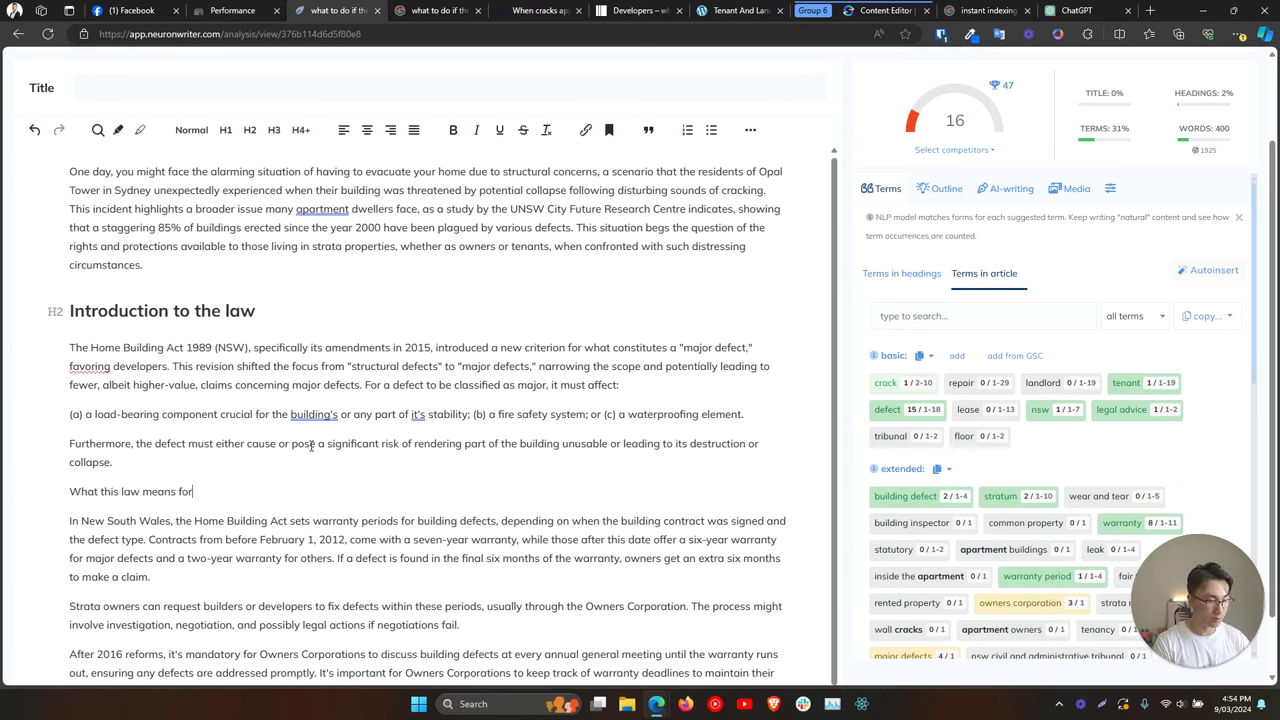
pyautogui.write(' owners of apartments')
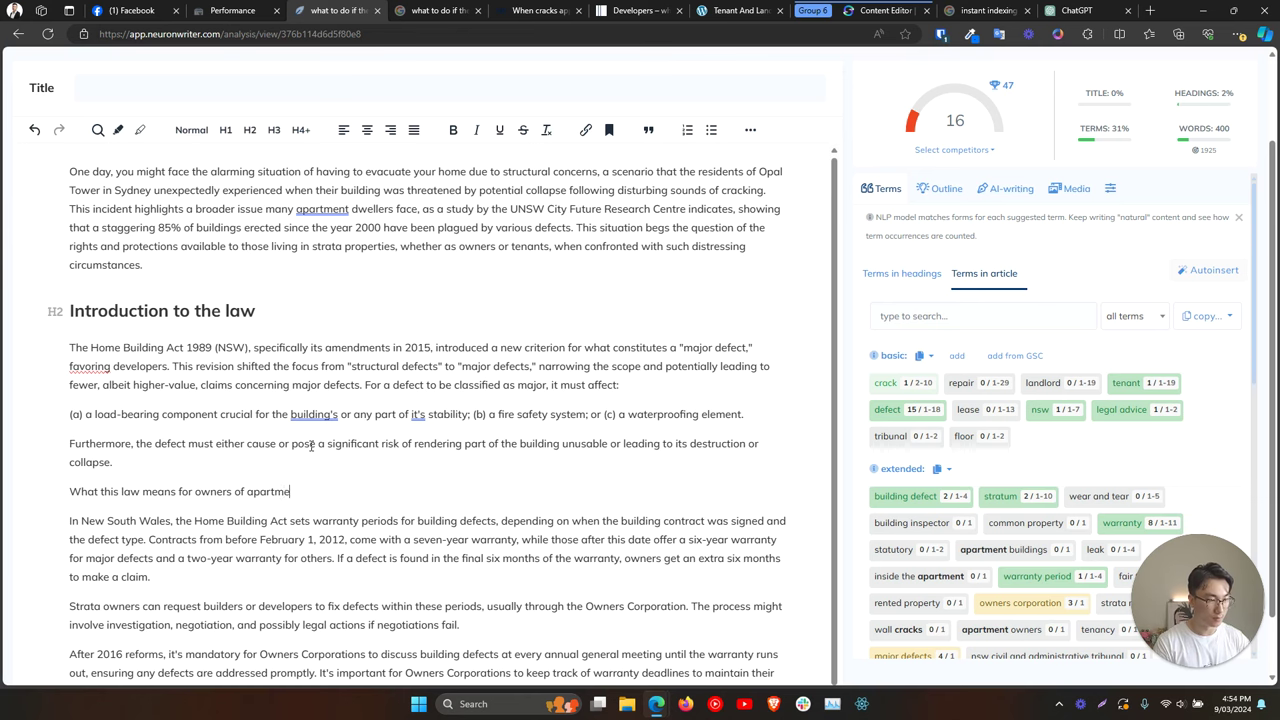
# Format the "What this law means for owners of apartments" line as an H2 heading.
pyautogui.tripleClick(280, 491)
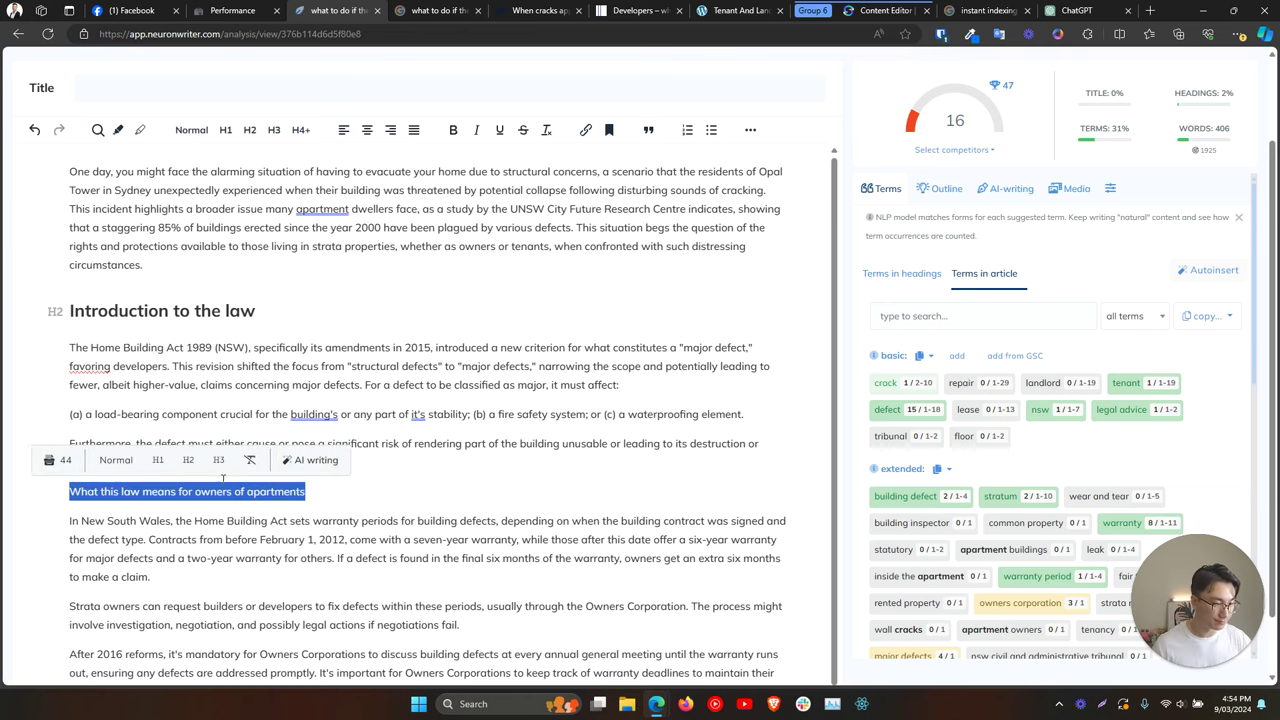
pyautogui.click(184, 460)
pyautogui.click(226, 563)
pyautogui.scroll(-3, 313, 604)
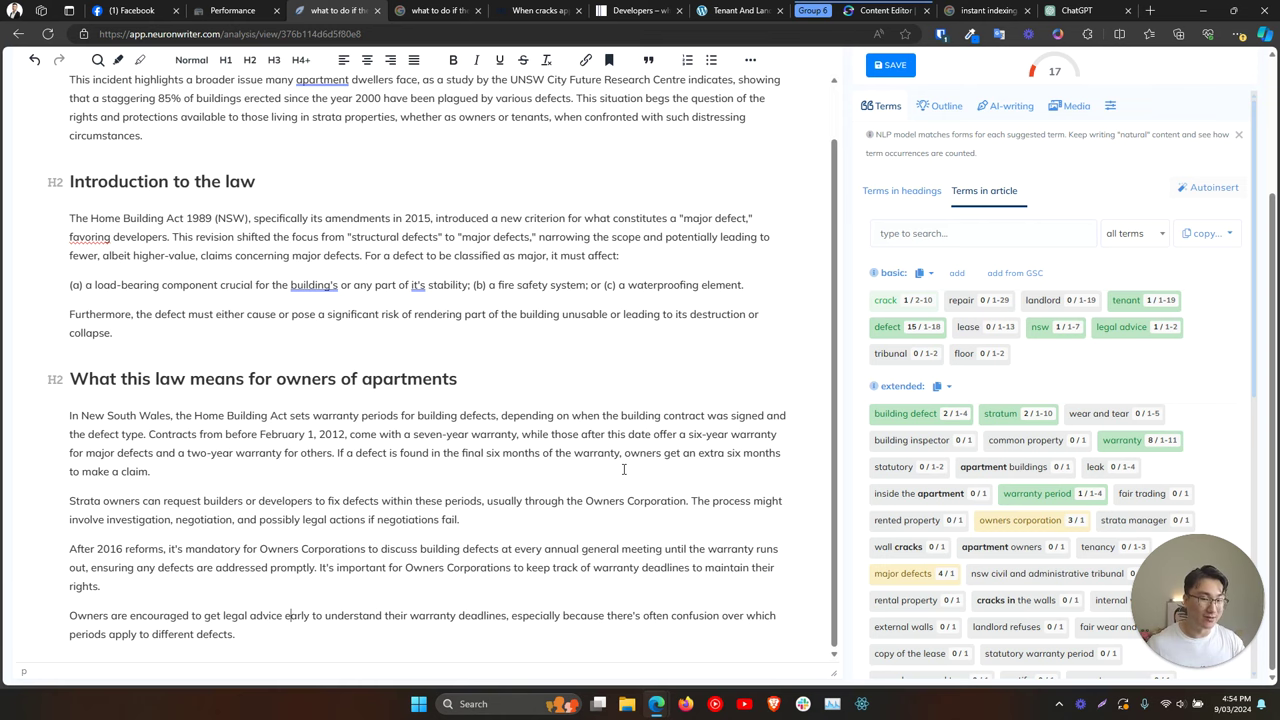
# Switch to ChatGPT and write the message "please write a coherent paragraph on how this also affects developers of apartments.".
pyautogui.click(1077, 10)
pyautogui.click(563, 648)
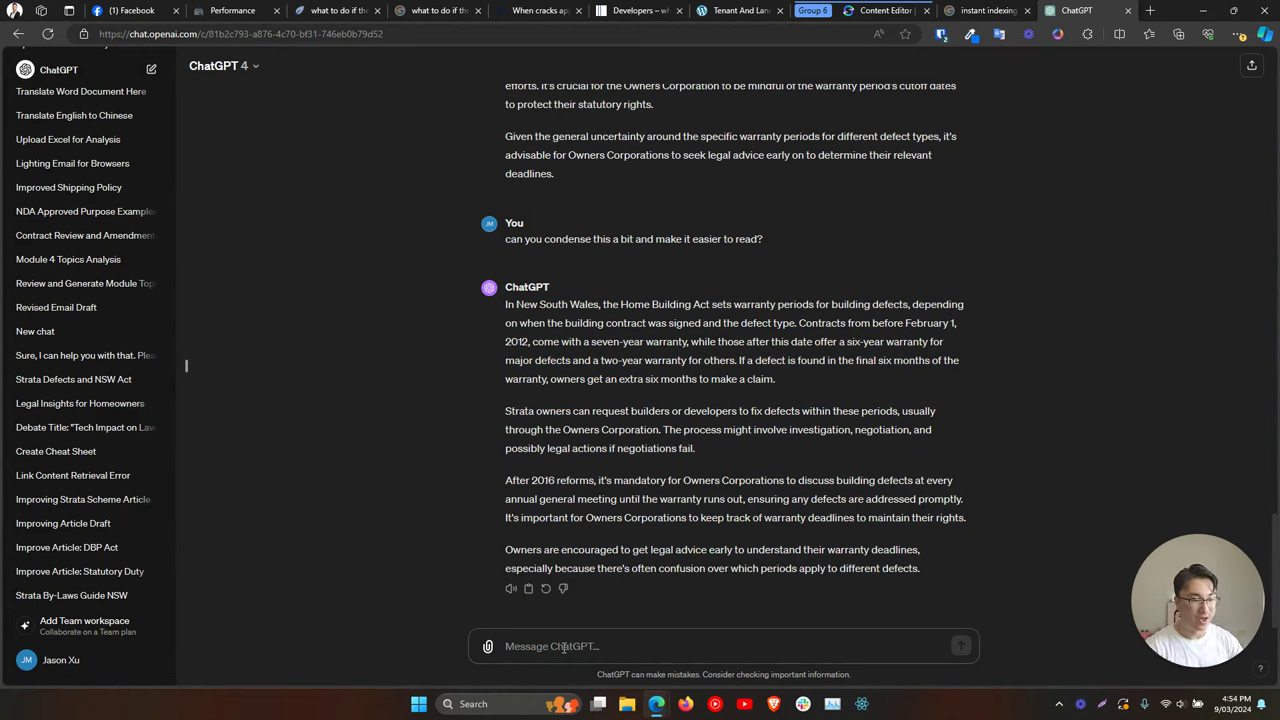
pyautogui.write('pl')
pyautogui.press('BackSpace')
pyautogui.press('BackSpace')
pyautogui.write('please write')
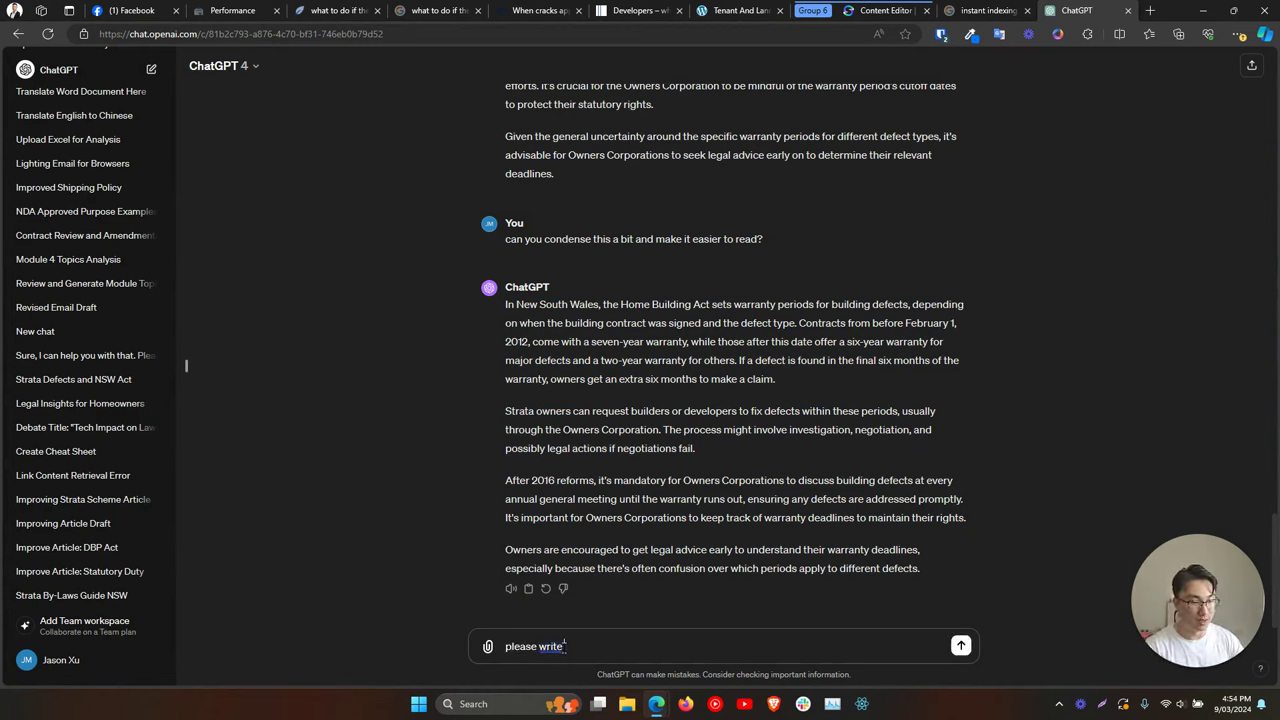
pyautogui.write(' a cohr')
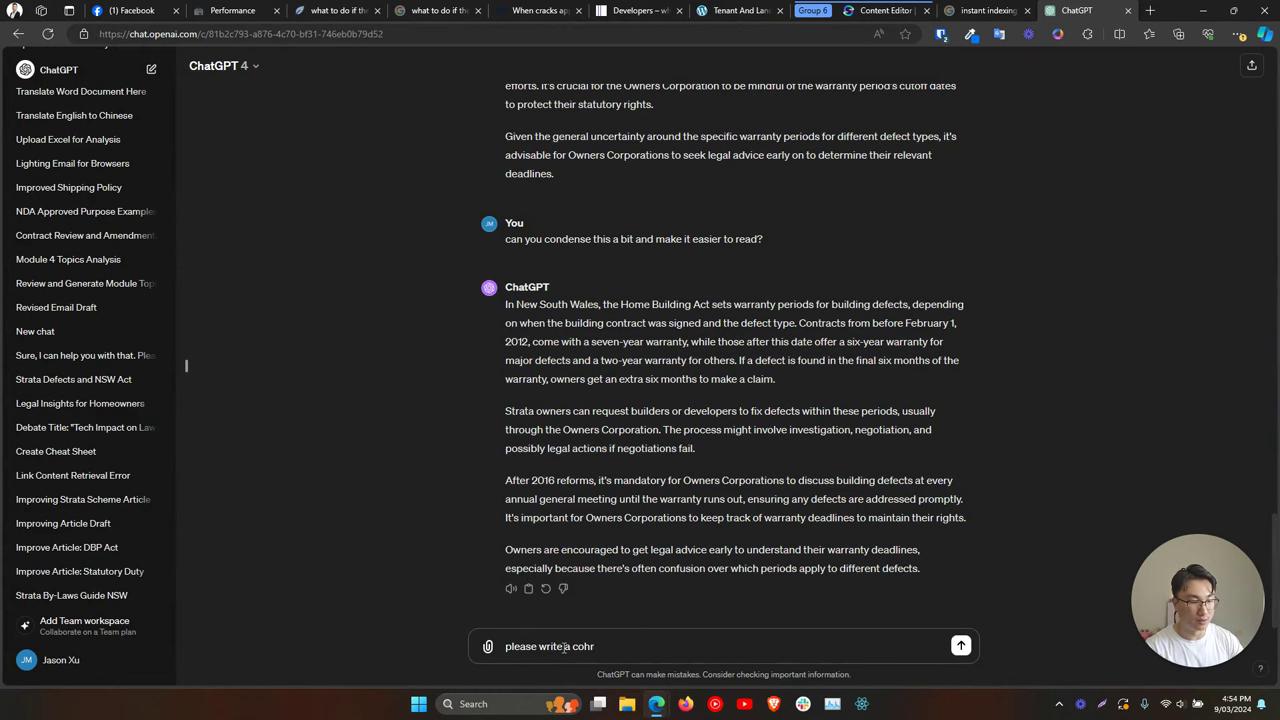
pyautogui.write('erentt')
pyautogui.press('BackSpace')
pyautogui.press('BackSpace')
pyautogui.press('BackSpace')
pyautogui.press('BackSpace')
pyautogui.write('erent paragraph on how this')
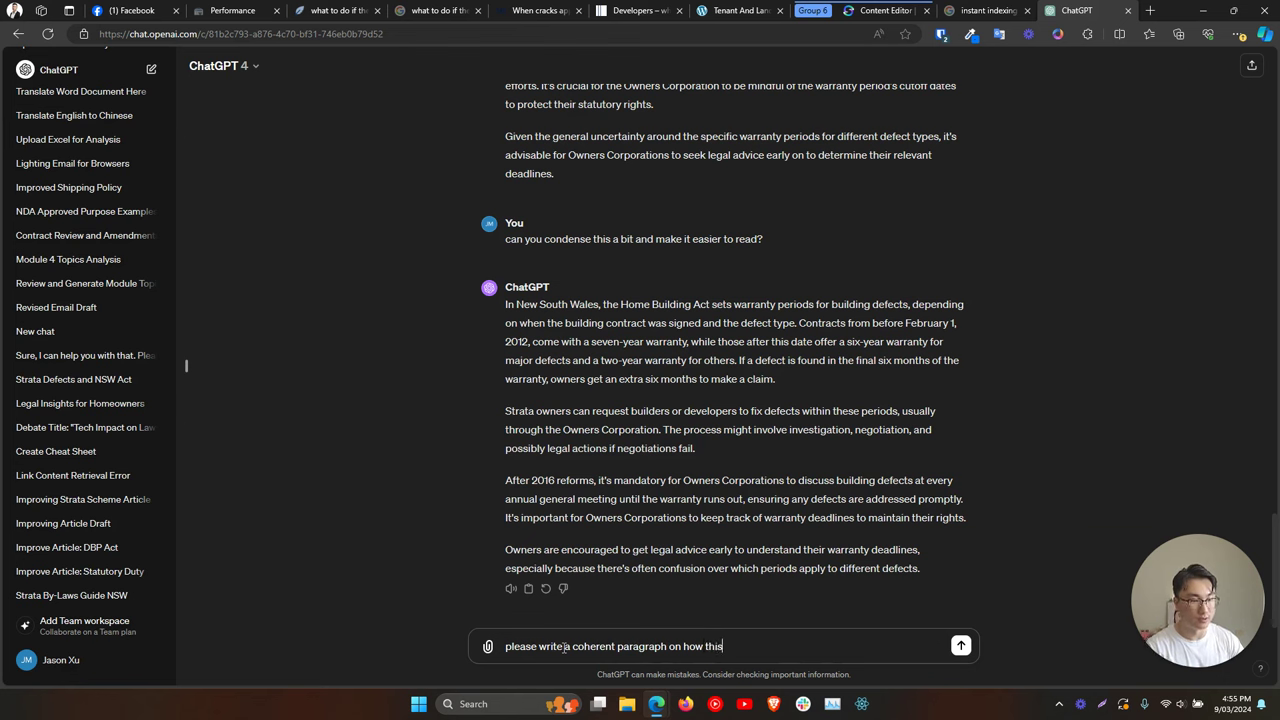
pyautogui.write(' also affect')
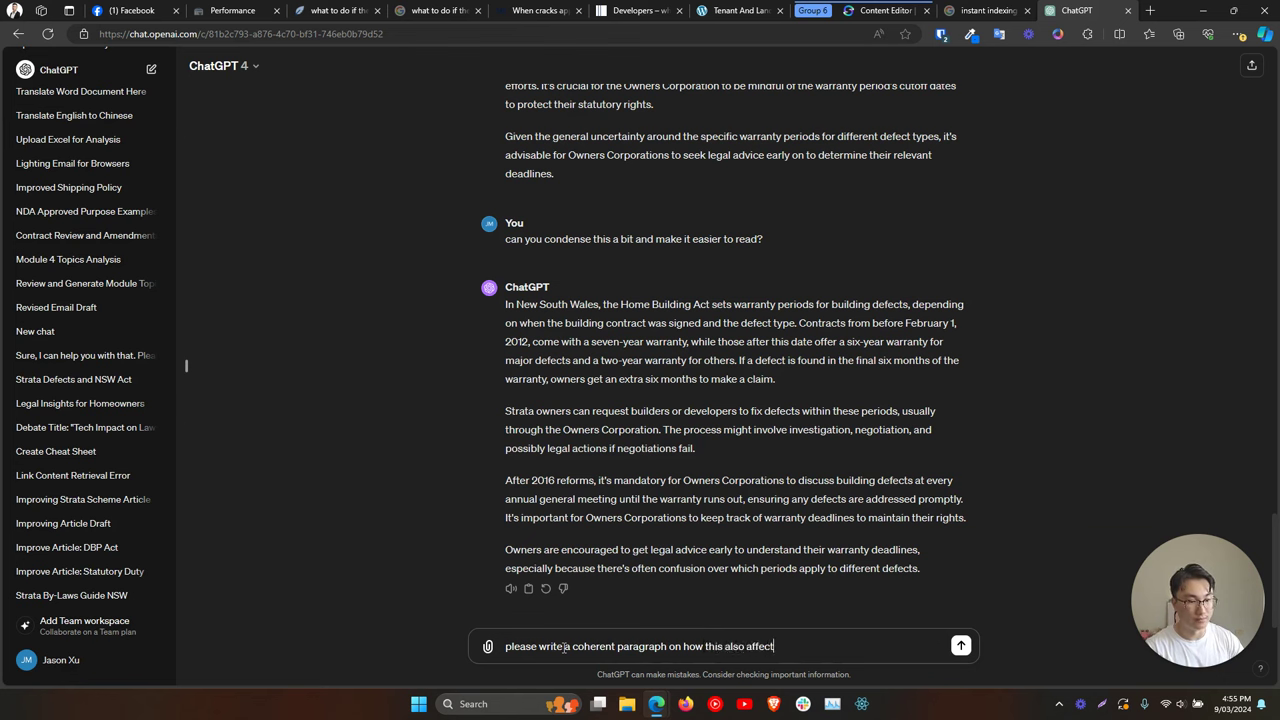
pyautogui.write('s developers of apartments.')
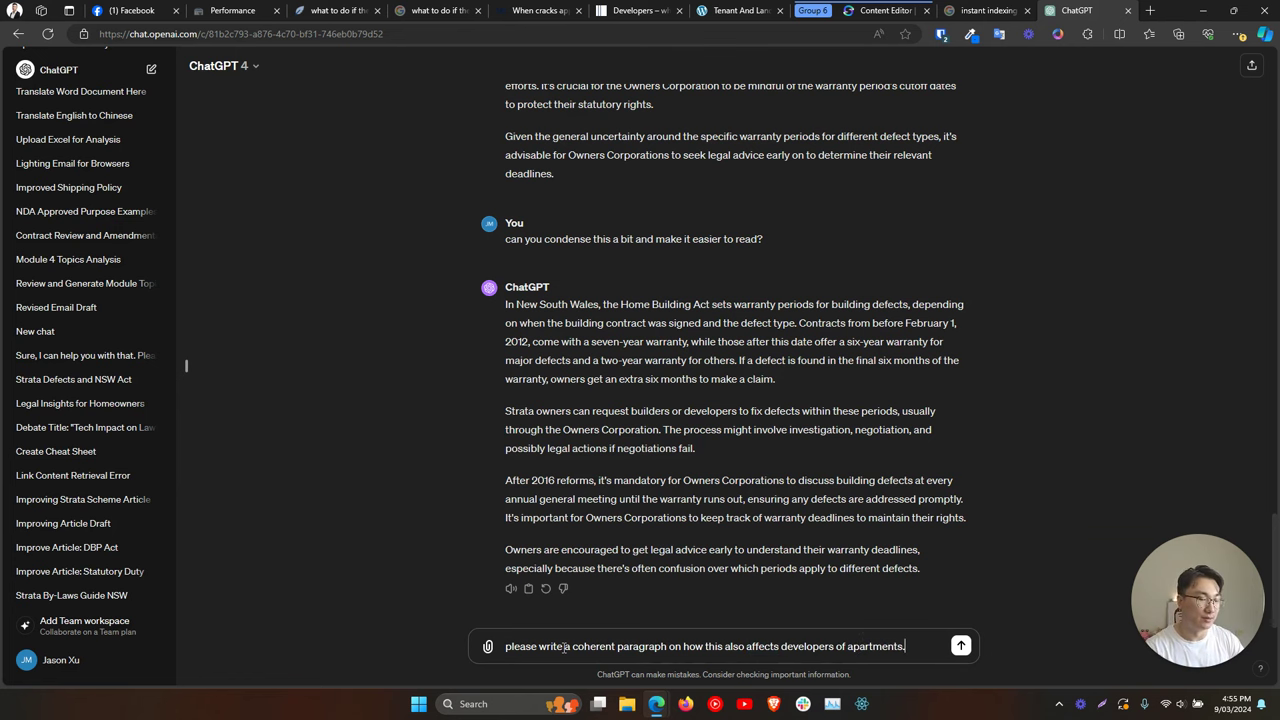
# Add a second line "- how the warranties affect them" to the ChatGPT message and send it.
pyautogui.hotkey('shift', 'Return')
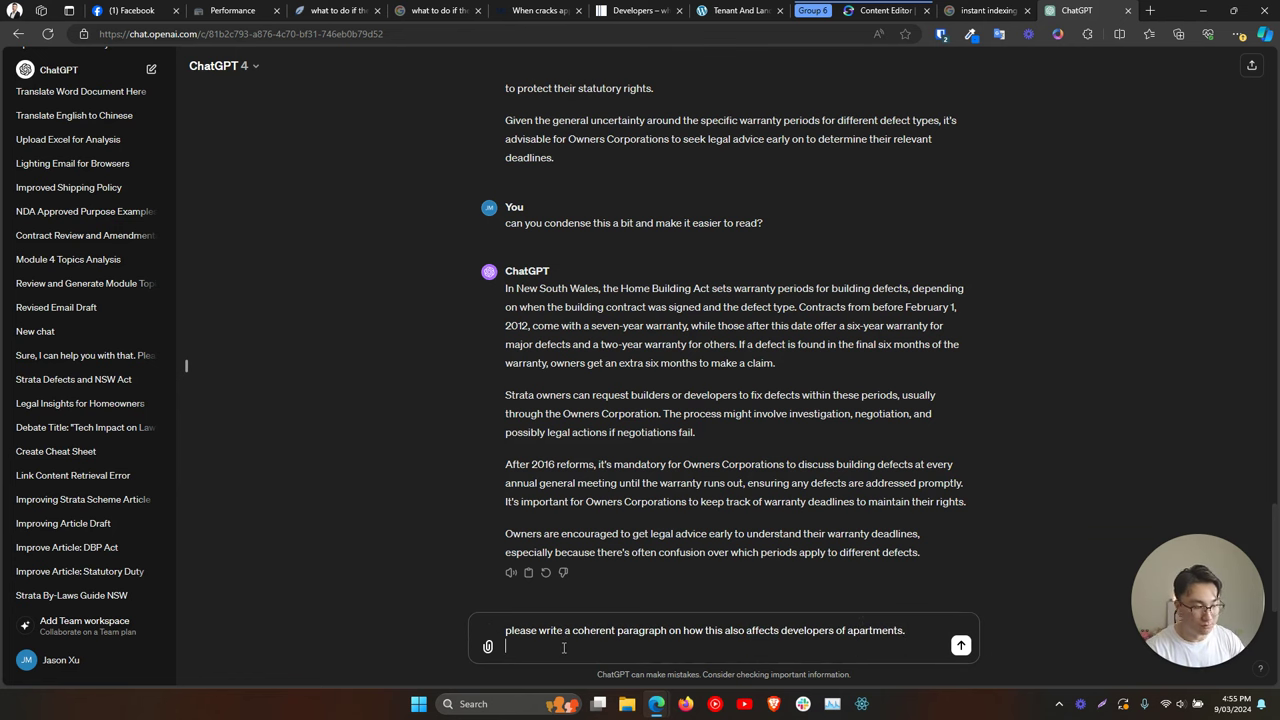
pyautogui.write('-')
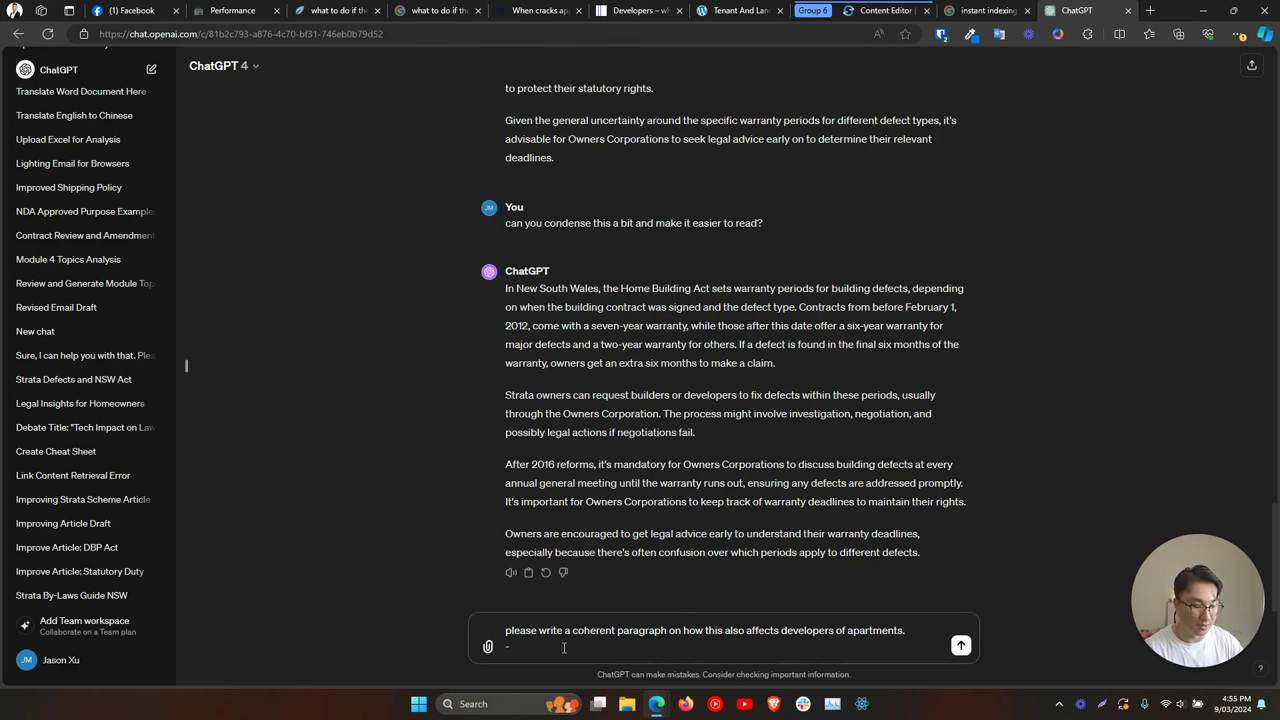
pyautogui.write(' how do')
pyautogui.press('BackSpace')
pyautogui.press('BackSpace')
pyautogui.press('BackSpace')
pyautogui.press('BackSpace')
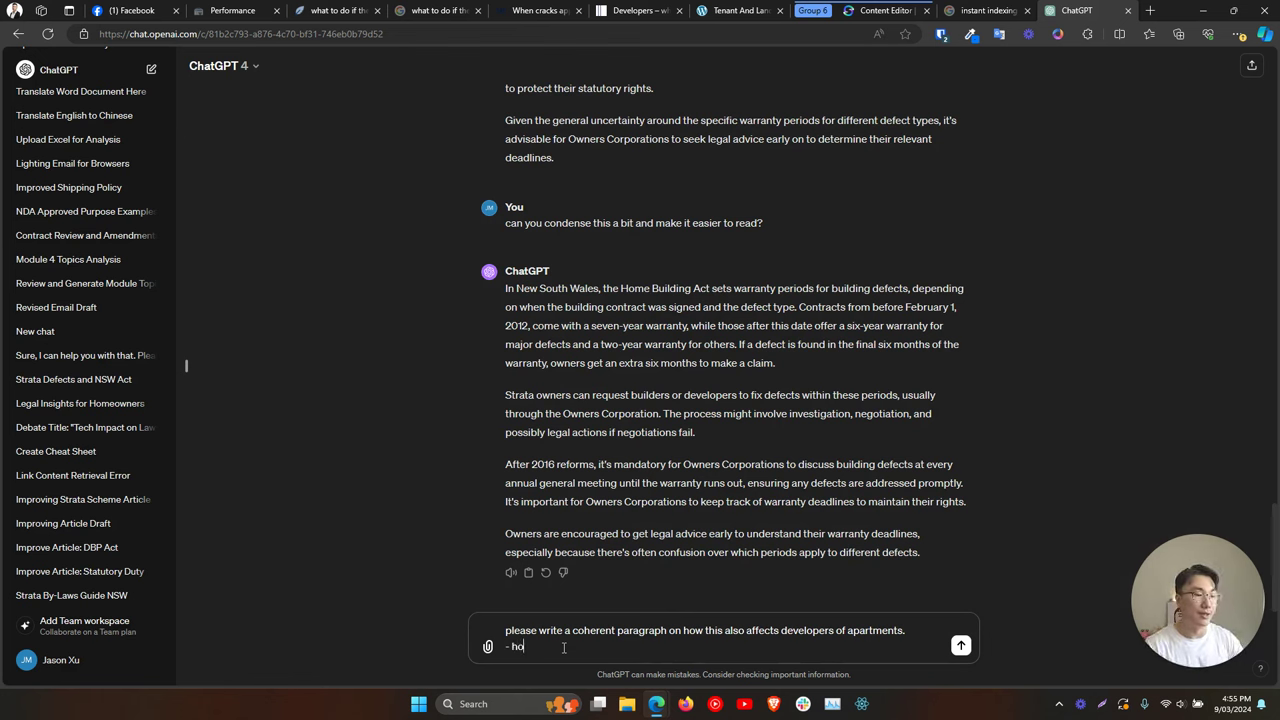
pyautogui.write('w')
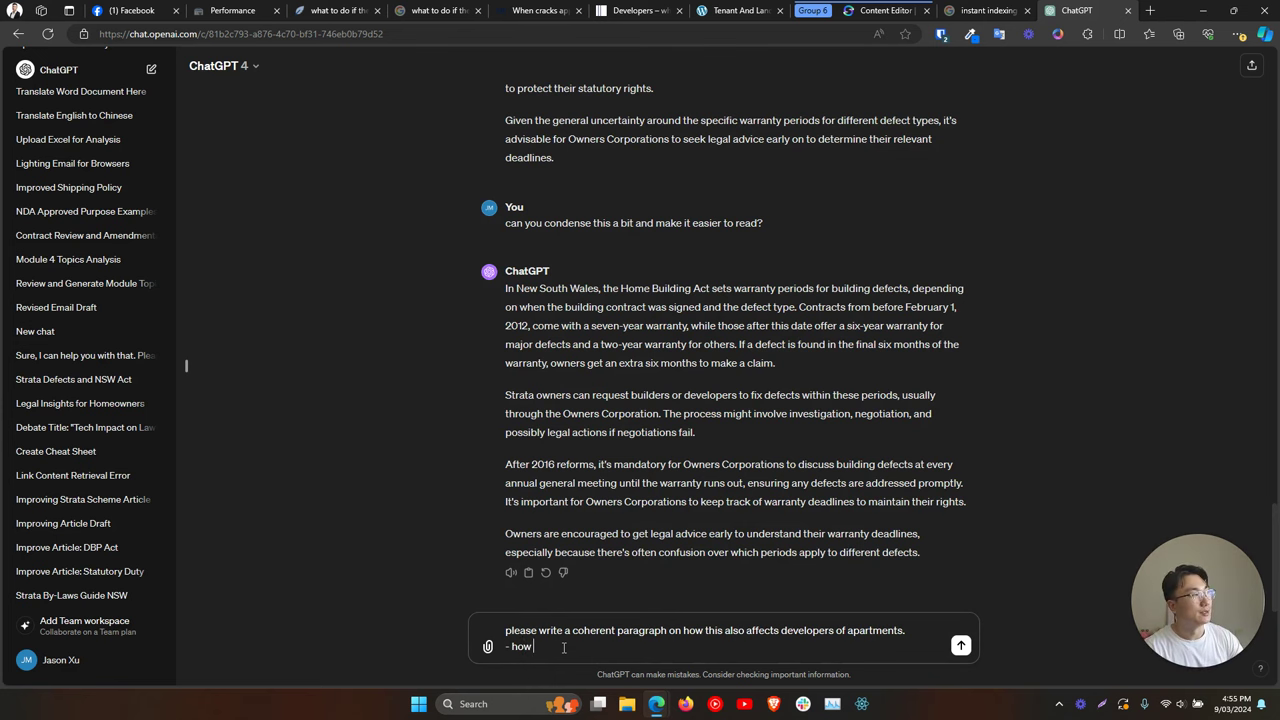
pyautogui.write(' the warranties affect them')
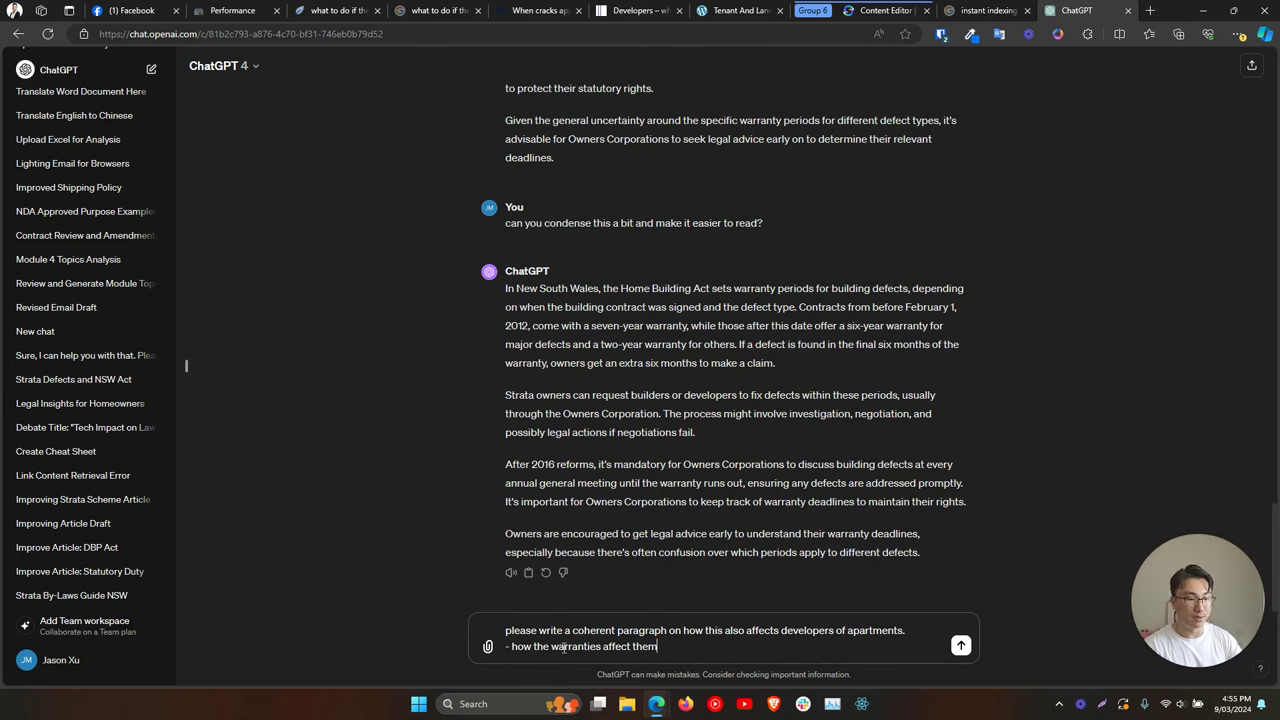
pyautogui.press('Return')
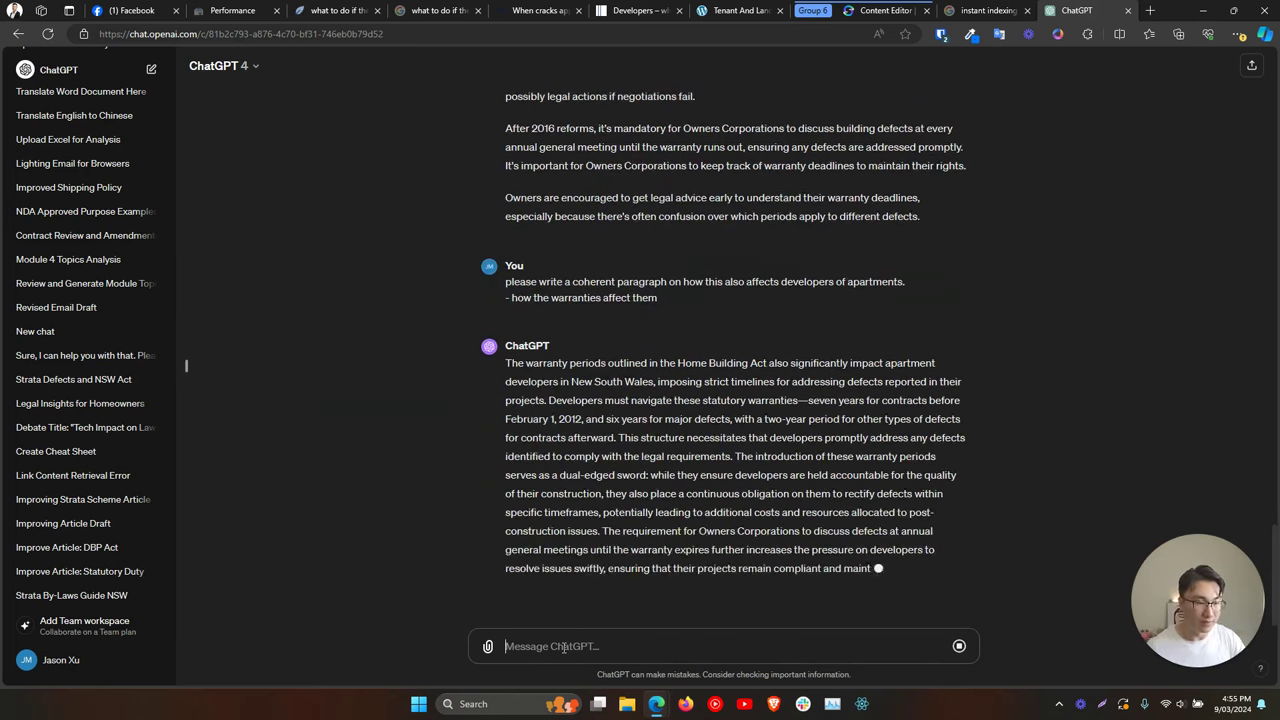
# Copy ChatGPT's entire paragraph on apartment developers and paste it at the end of the NeuronWriter article.
pyautogui.moveTo(894, 569); pyautogui.dragTo(522, 398)
pyautogui.moveTo(507, 335); pyautogui.dragTo(507, 337)
pyautogui.hotkey('ctrl', 'c')
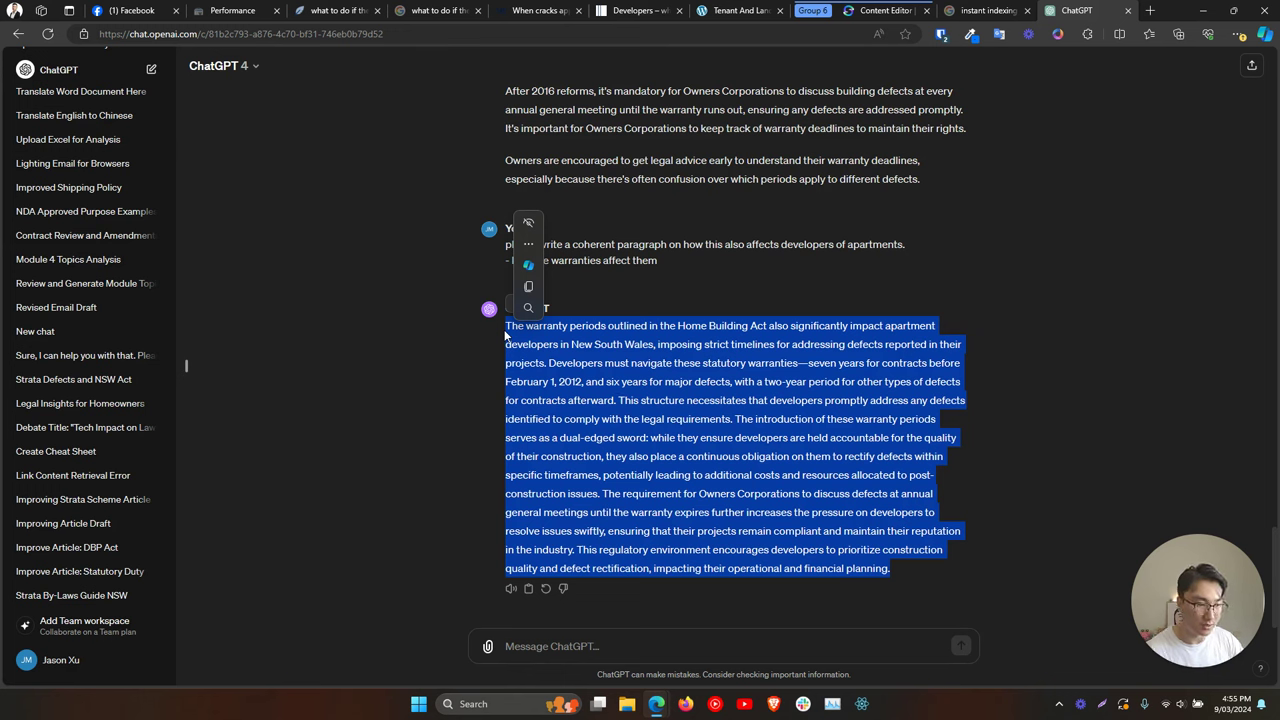
pyautogui.click(368, 10)
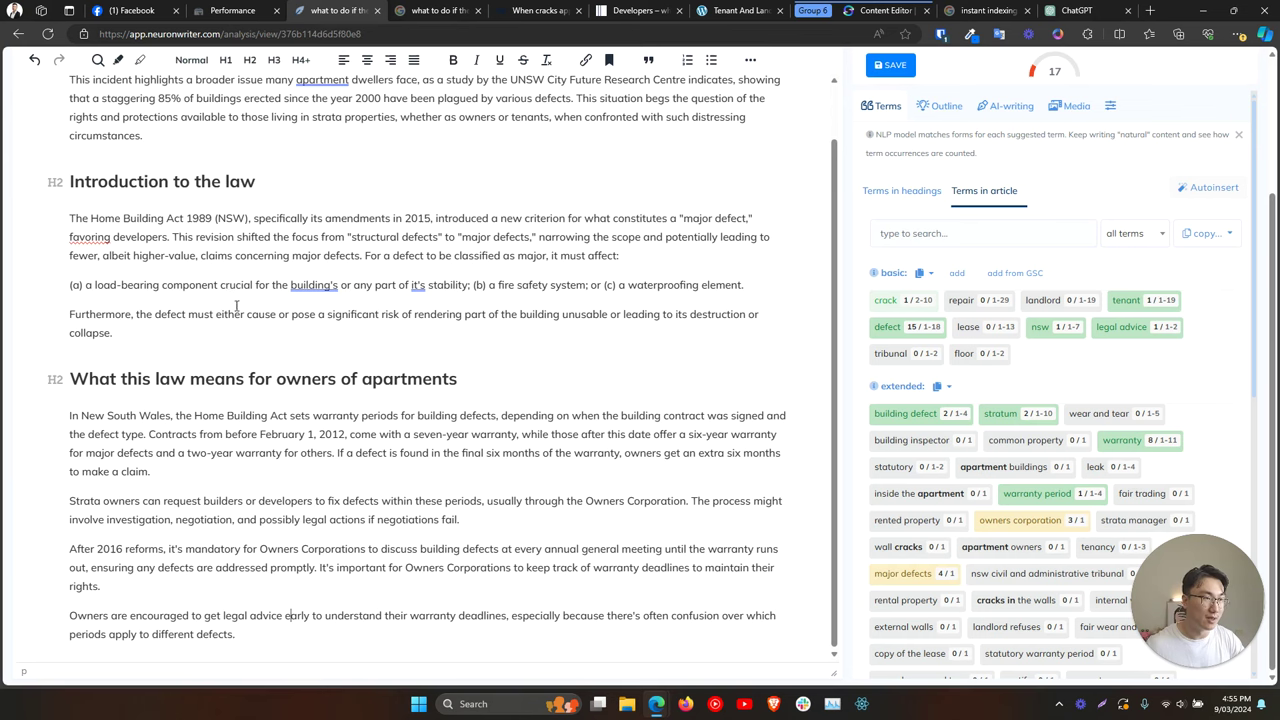
pyautogui.press('Return')
pyautogui.hotkey('ctrl', 'v')
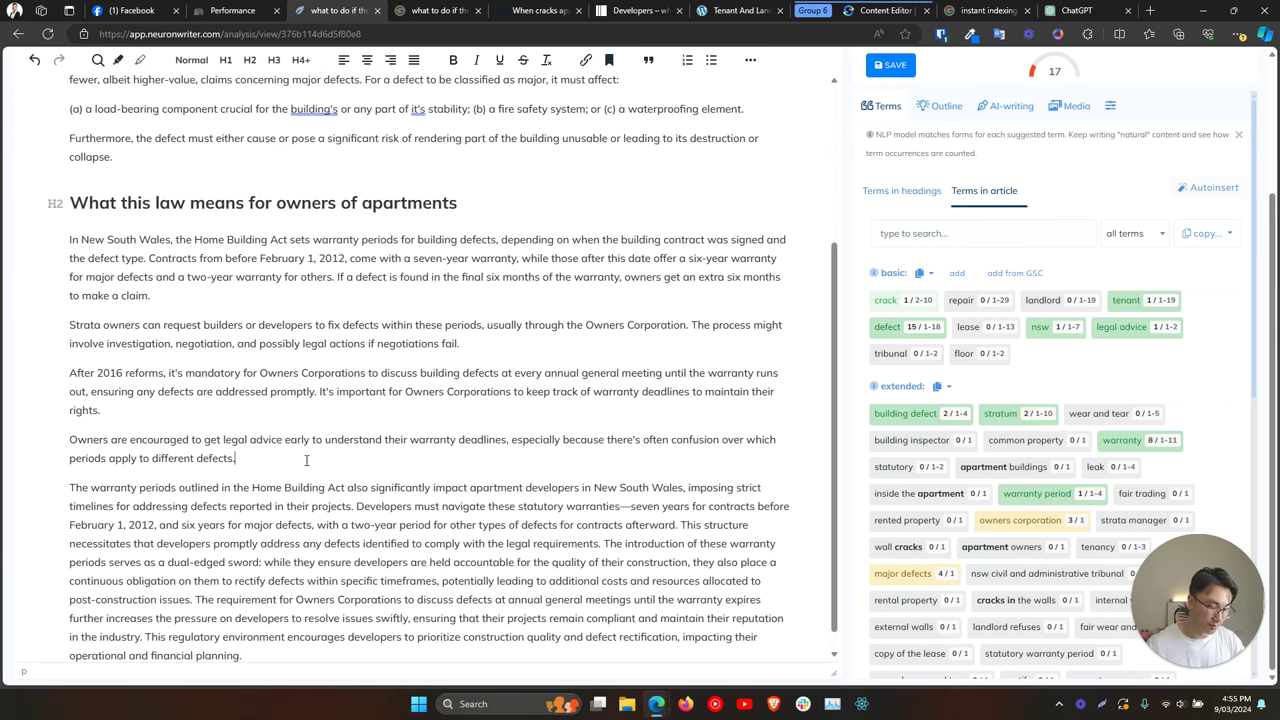
# Insert "What this law means for developers of apartments" above the developers paragraph and format it as an H2 heading.
pyautogui.click(306, 460)
pyautogui.press('Return')
pyautogui.write('Wh')
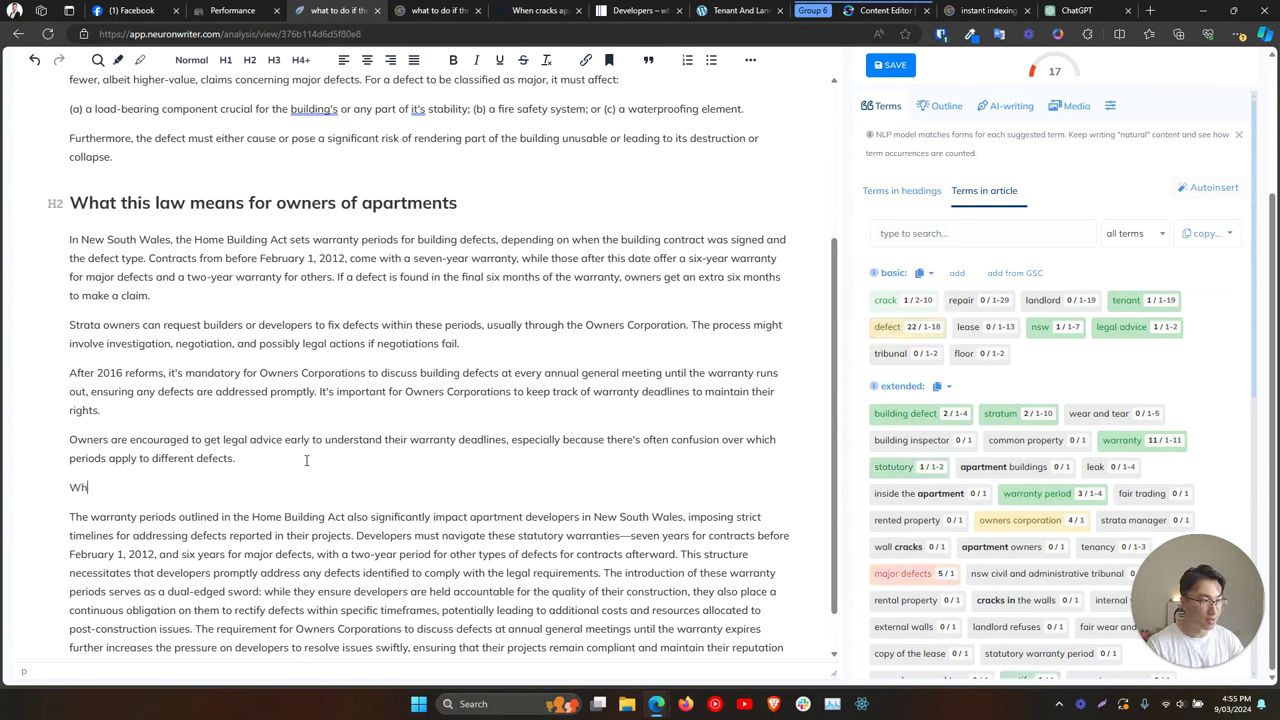
pyautogui.write('at this law means for de')
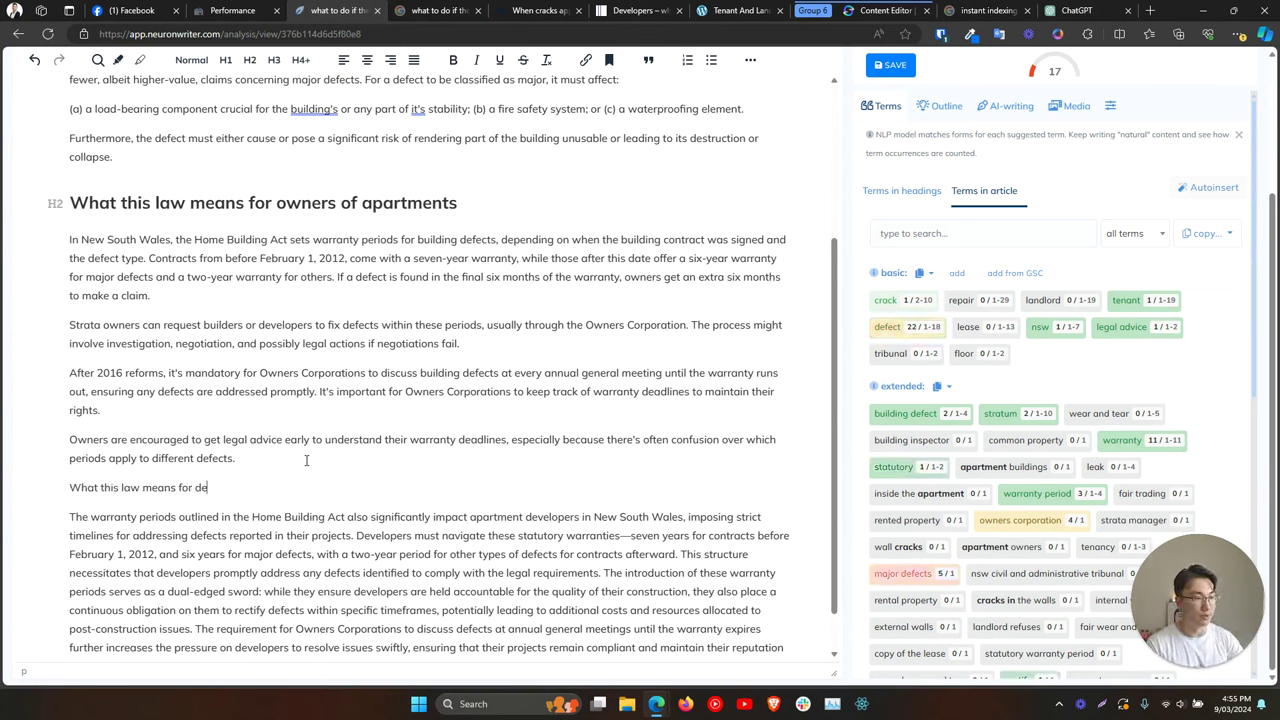
pyautogui.write('velopers of apartmen')
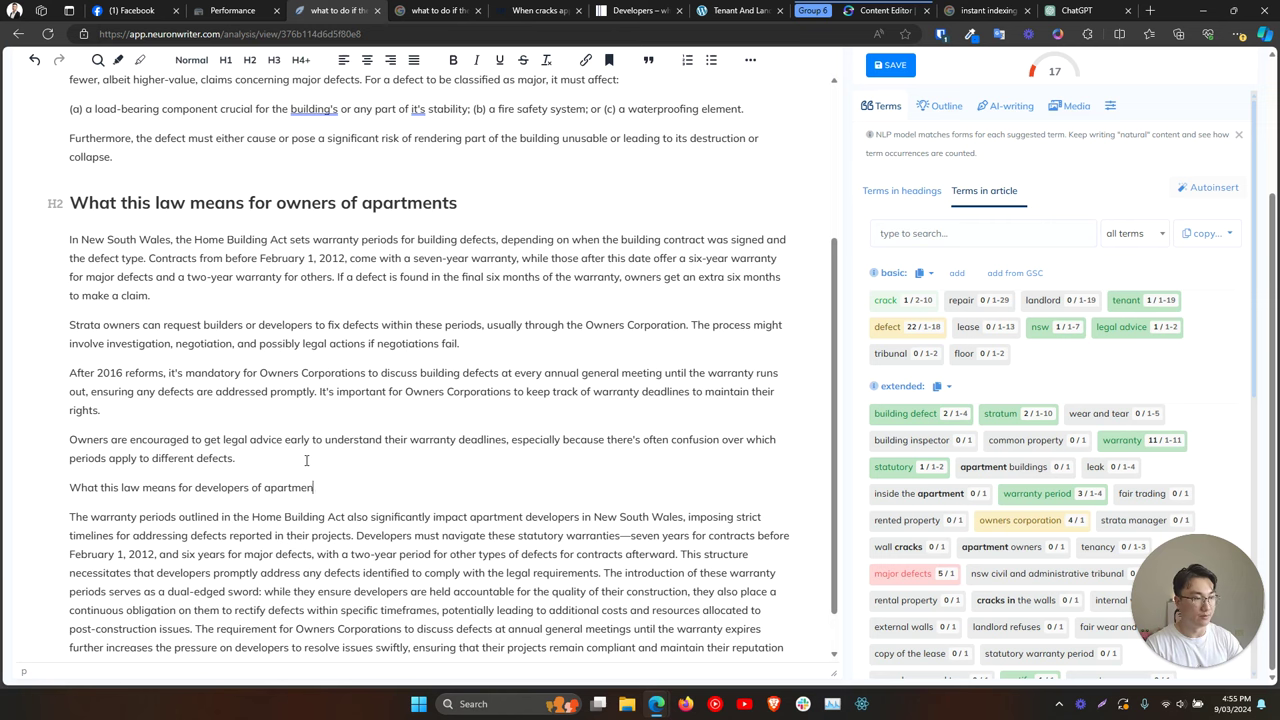
pyautogui.write('ts')
pyautogui.moveTo(345, 485); pyautogui.dragTo(60, 491)
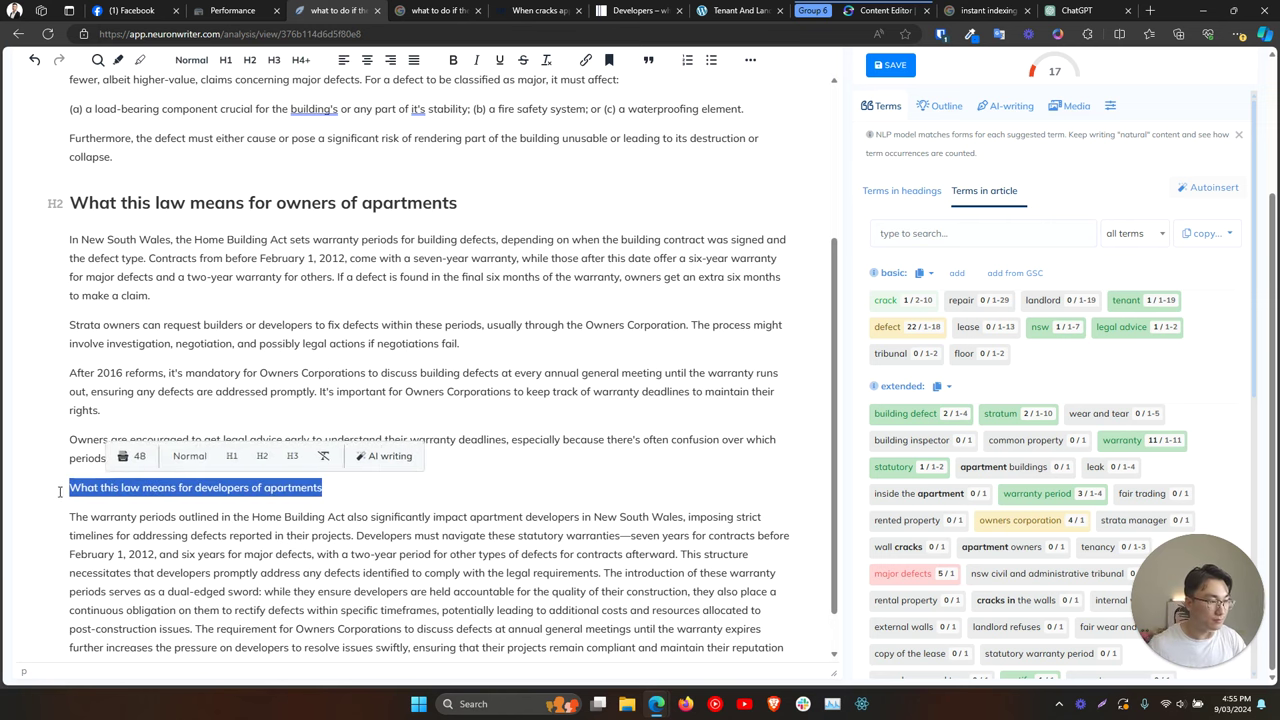
pyautogui.click(193, 458)
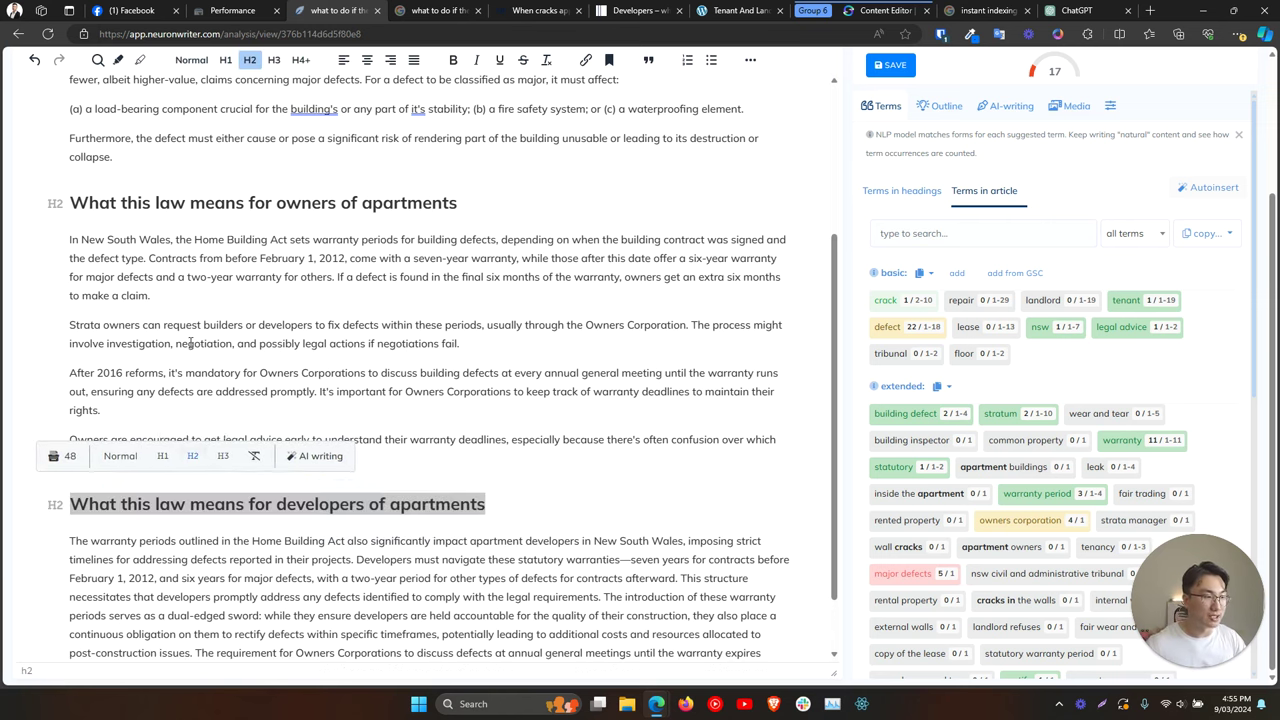
# Select and copy the whole article text in the NeuronWriter editor, from the opening through the developers paragraph.
pyautogui.scroll(-2, 764, 559)
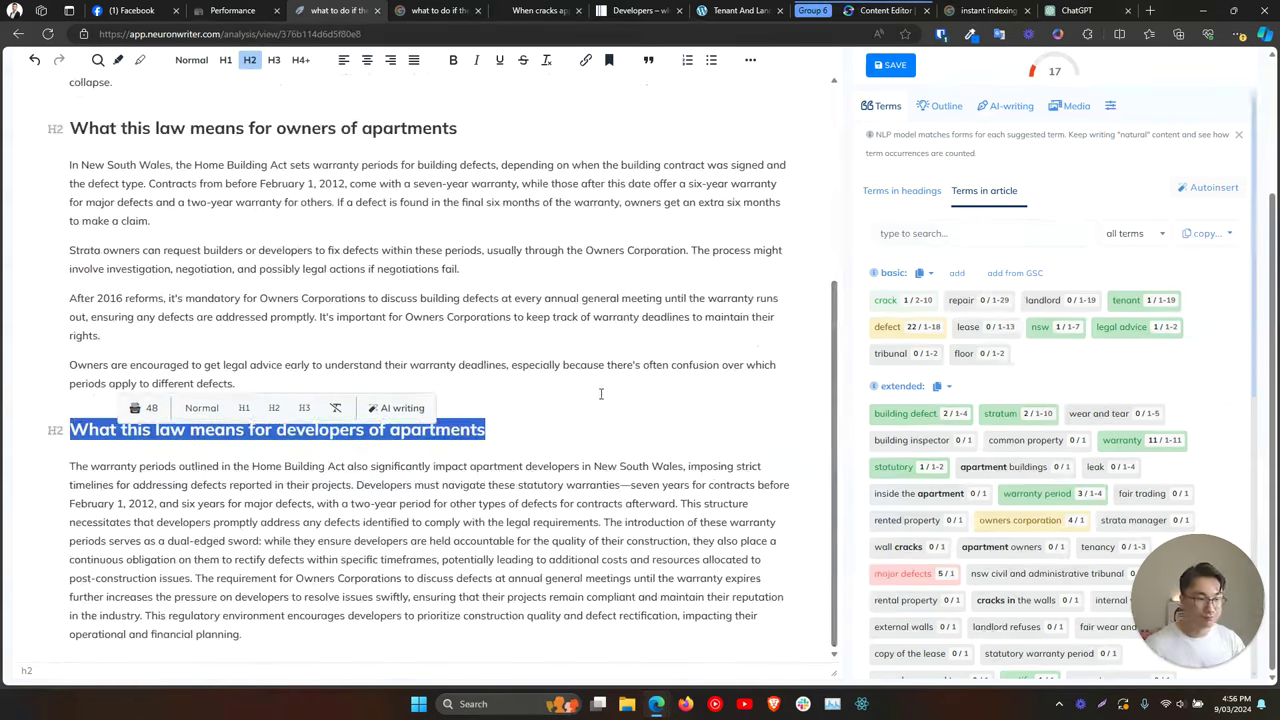
pyautogui.scroll(3, 601, 394)
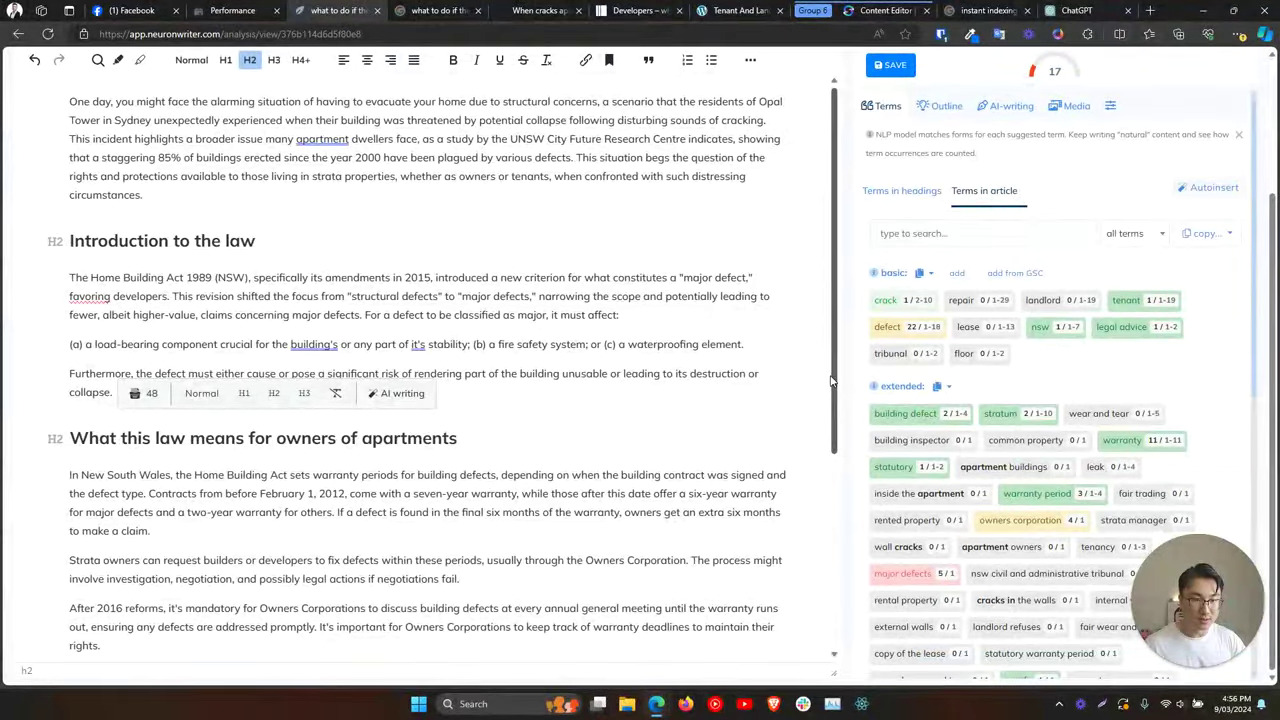
pyautogui.scroll(-2, 830, 380)
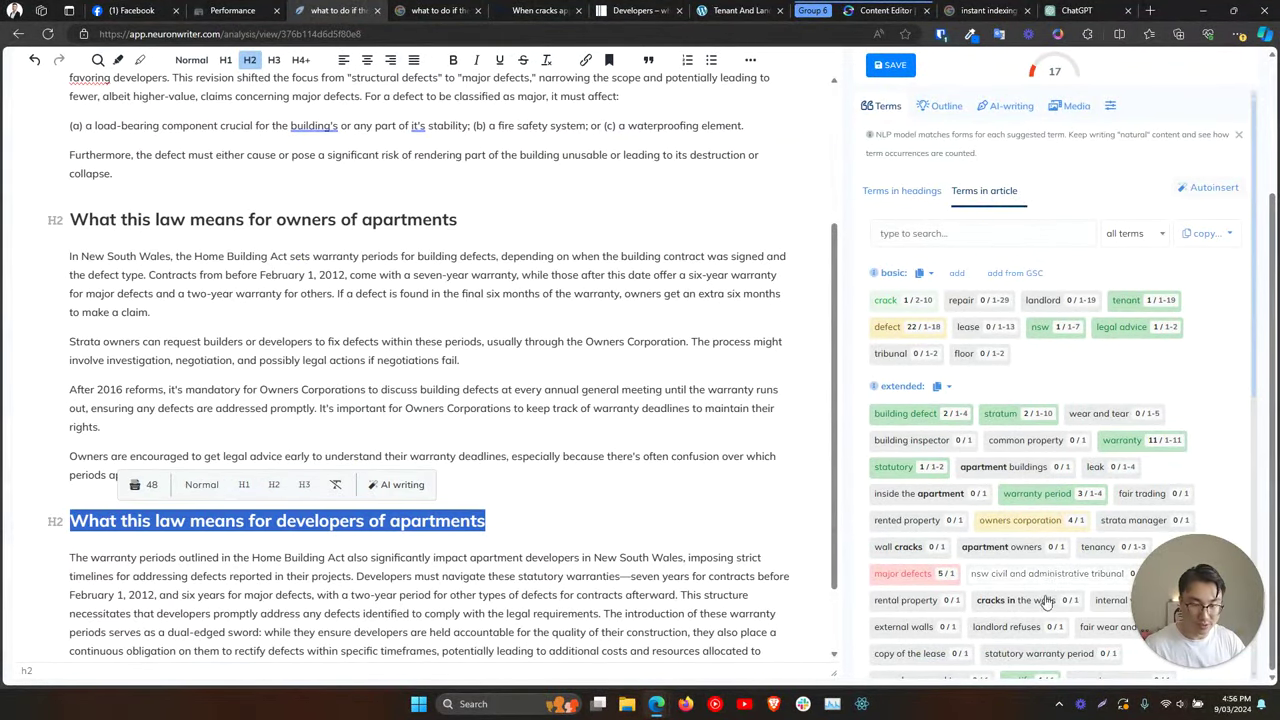
pyautogui.scroll(-1, 1045, 600)
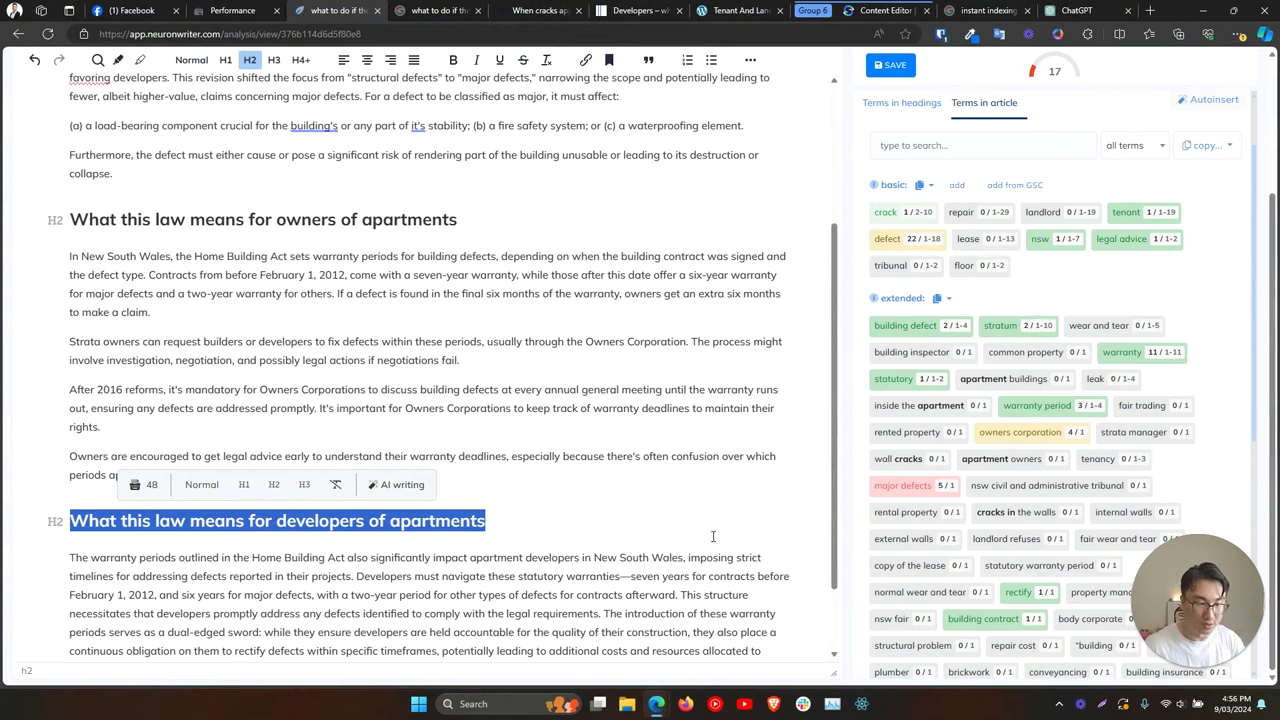
pyautogui.scroll(-1, 820, 532)
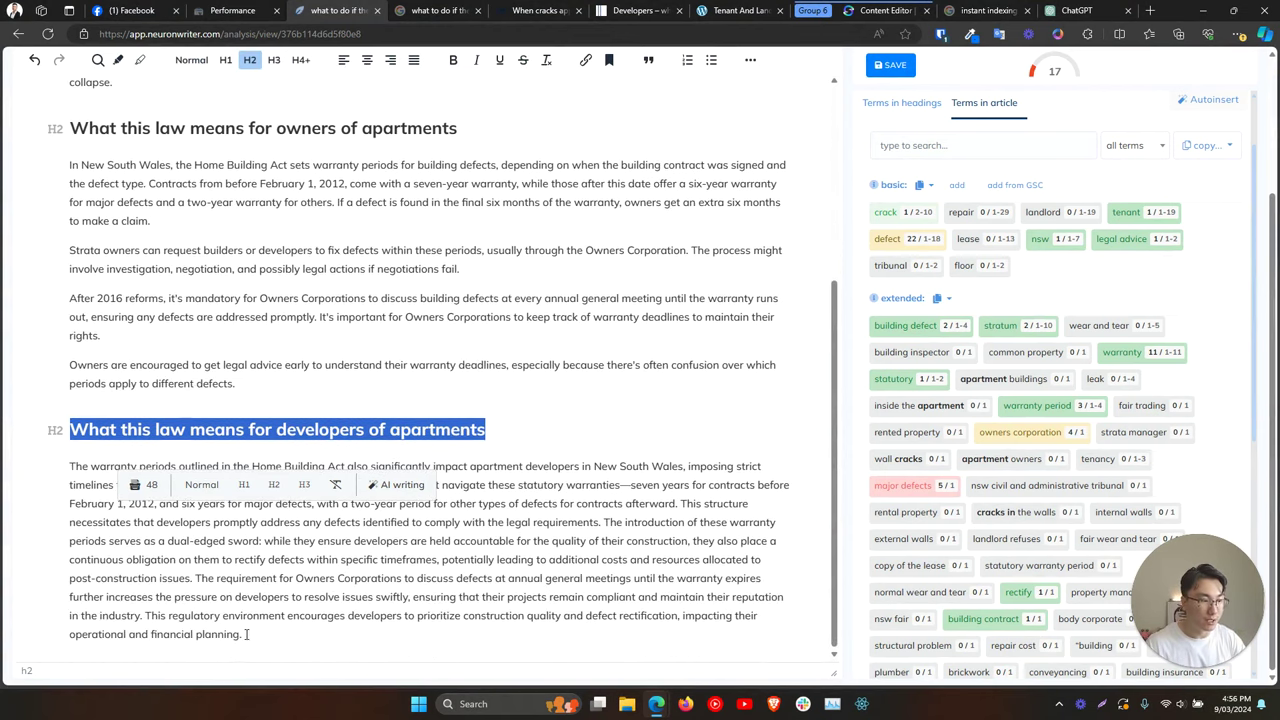
pyautogui.moveTo(246, 634); pyautogui.dragTo(290, 648)
pyautogui.click(69, 278)
pyautogui.scroll(-3, 145, 335)
pyautogui.scroll(-2, 143, 343)
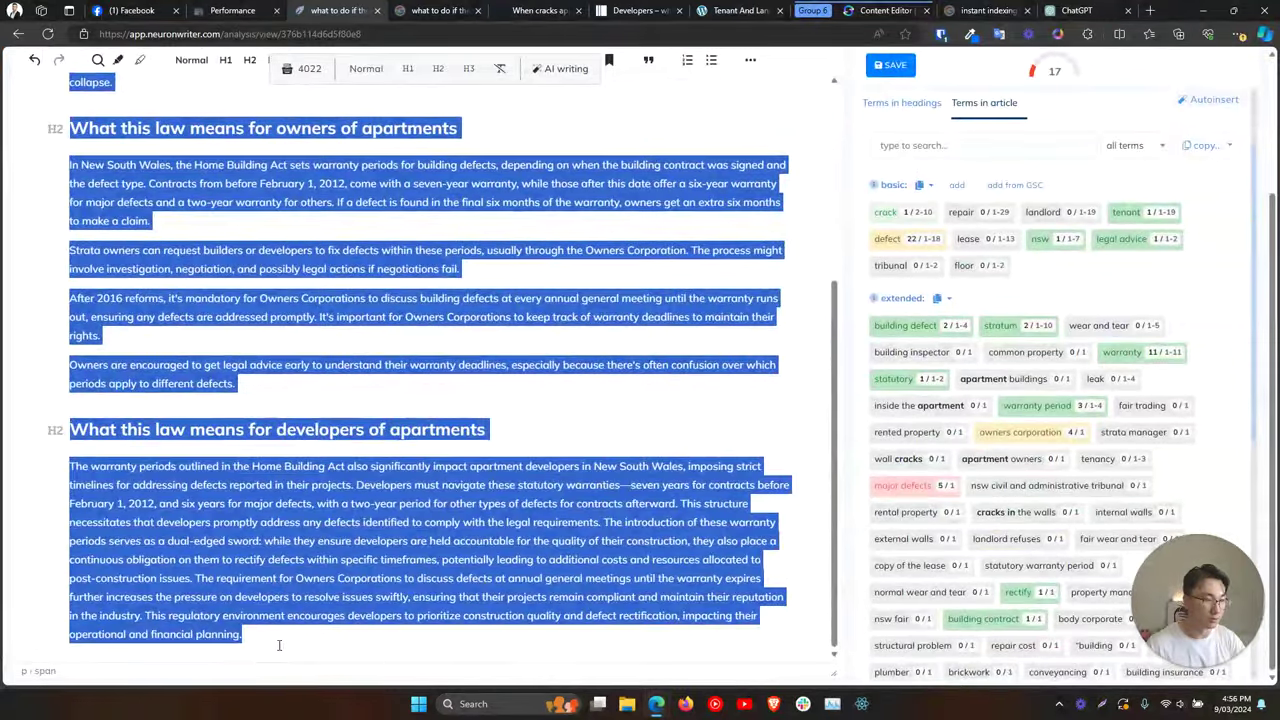
pyautogui.click(1021, 121)
# Switch to ChatGPT, start a new message with "This is the whole article" and paste the copied article after it.
pyautogui.click(1086, 10)
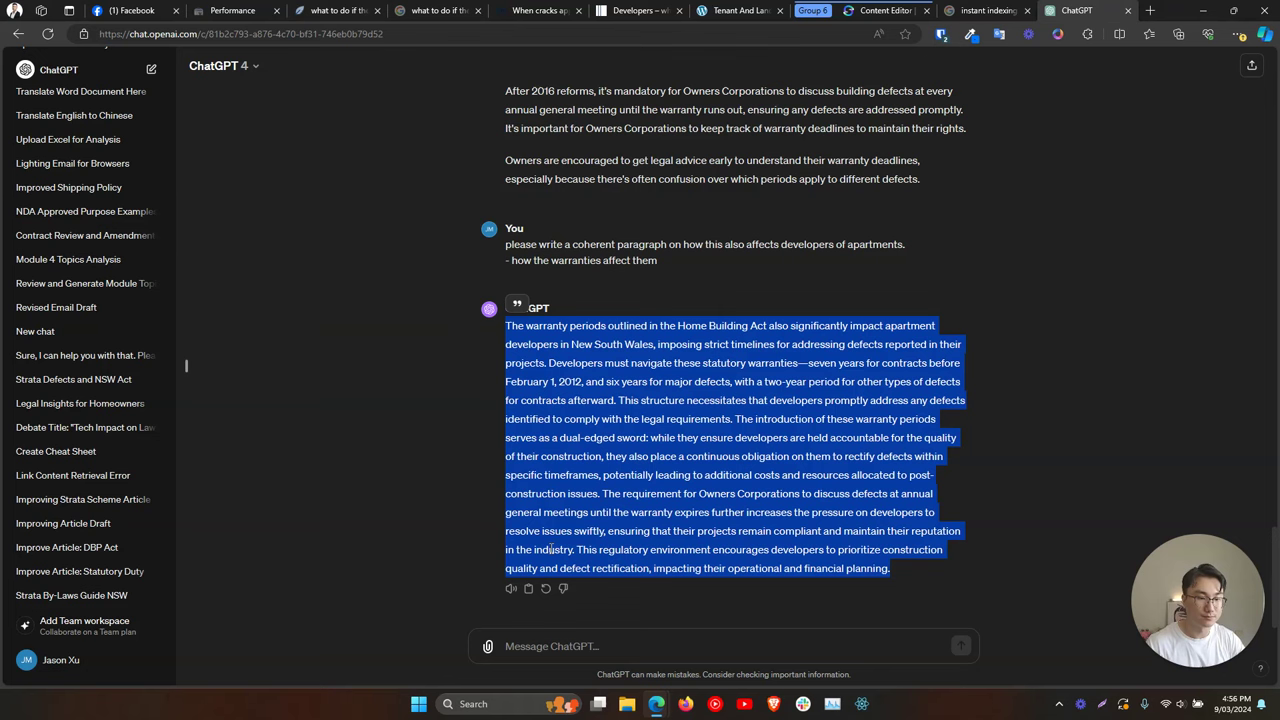
pyautogui.click(577, 642)
pyautogui.write('This')
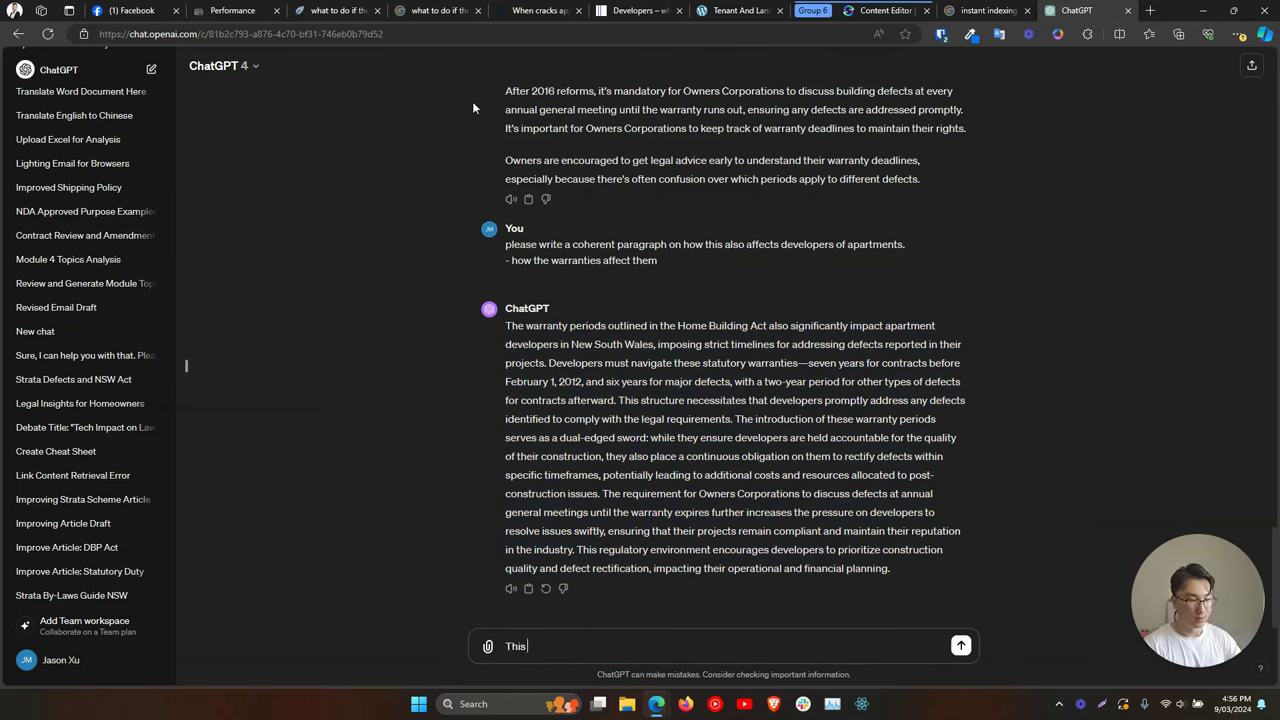
pyautogui.write(' is the whole article ')
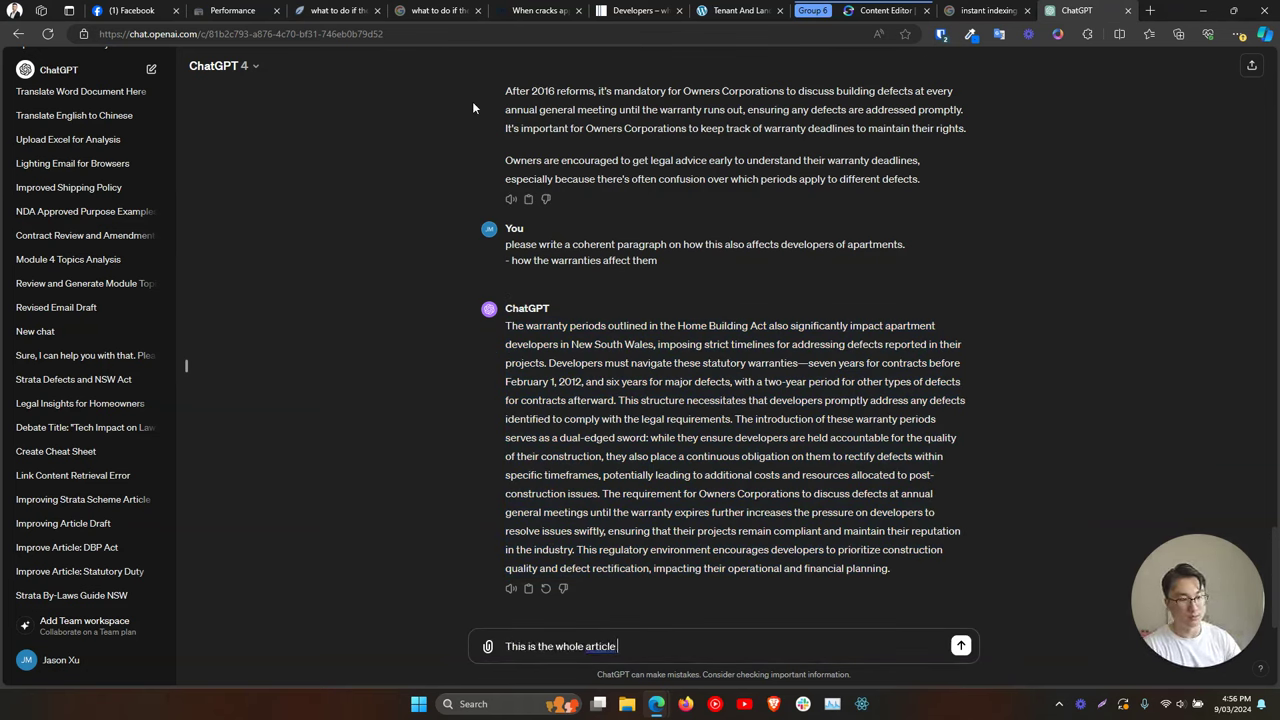
pyautogui.write('- can you plea')
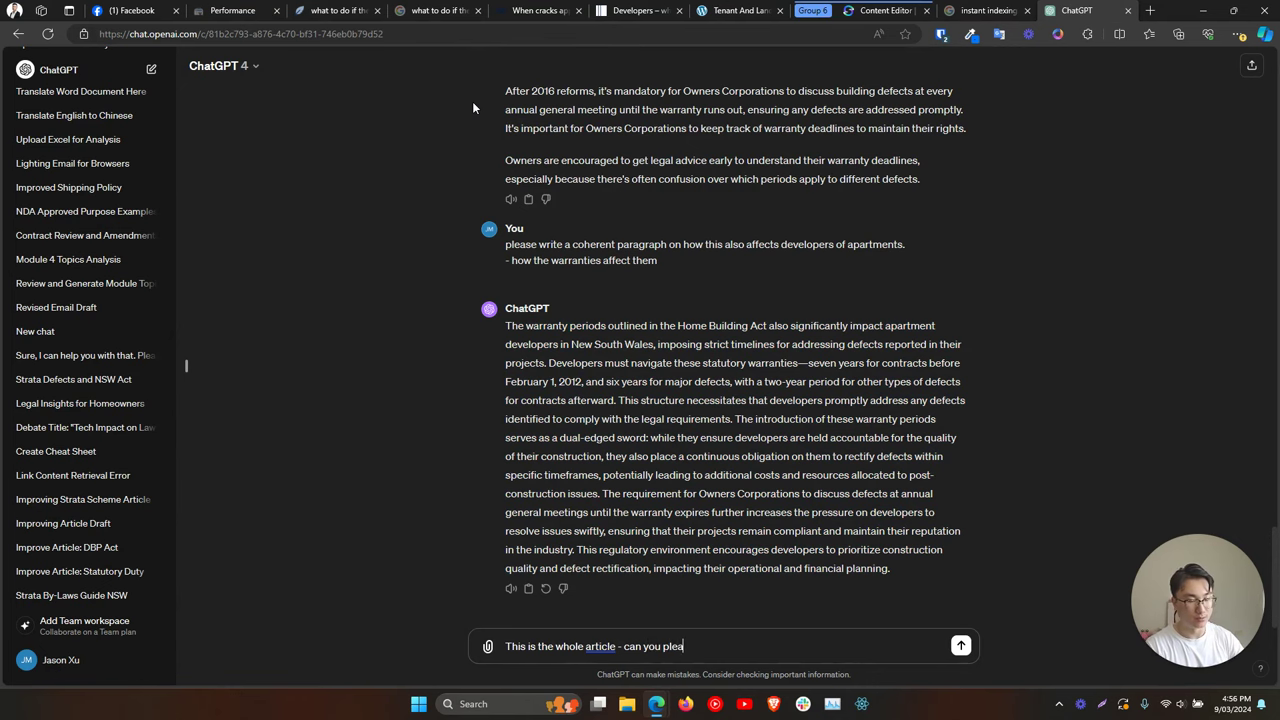
pyautogui.press('BackSpace')
pyautogui.press('BackSpace')
pyautogui.press('BackSpace')
pyautogui.press('BackSpace')
pyautogui.press('BackSpace')
pyautogui.press('BackSpace')
pyautogui.press('BackSpace')
pyautogui.press('BackSpace')
pyautogui.press('BackSpace')
pyautogui.press('BackSpace')
pyautogui.press('BackSpace')
pyautogui.press('BackSpace')
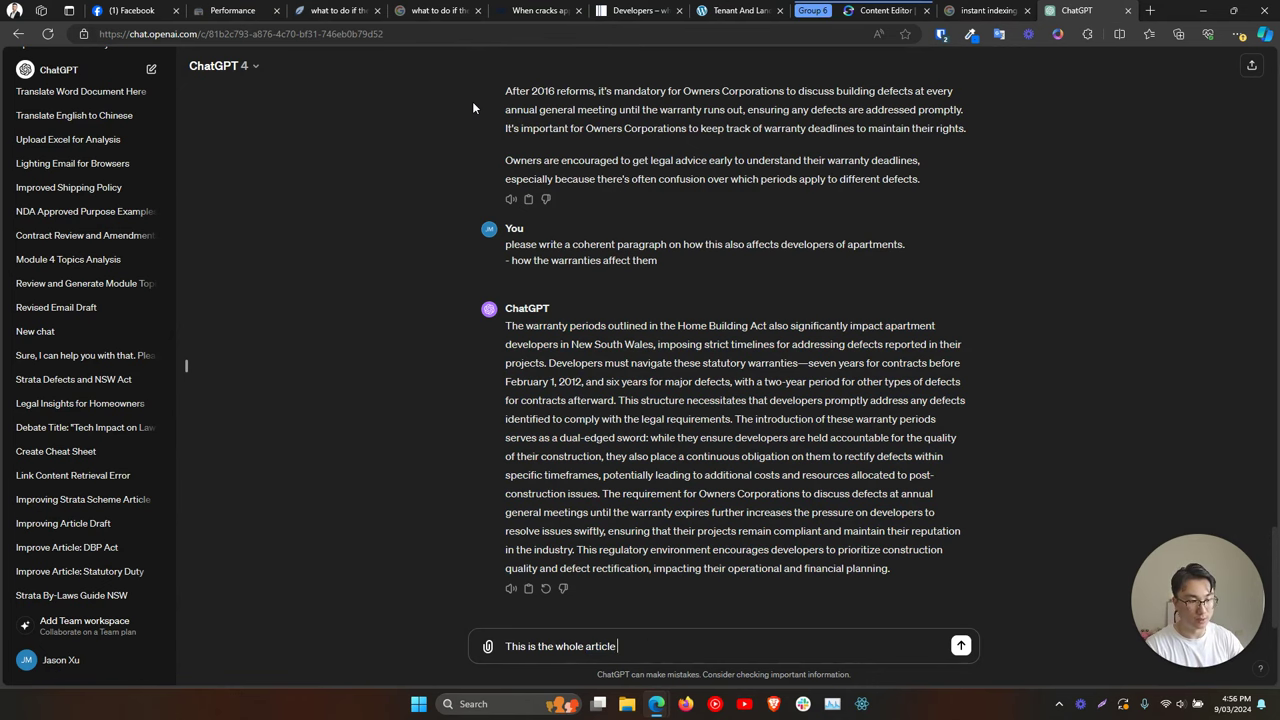
pyautogui.hotkey('ctrl', 'v')
# Below the pasted article, ask ChatGPT to include the below keywords in the above text without any phrasing sounding unnatural nor forced.
pyautogui.write('Can you pl')
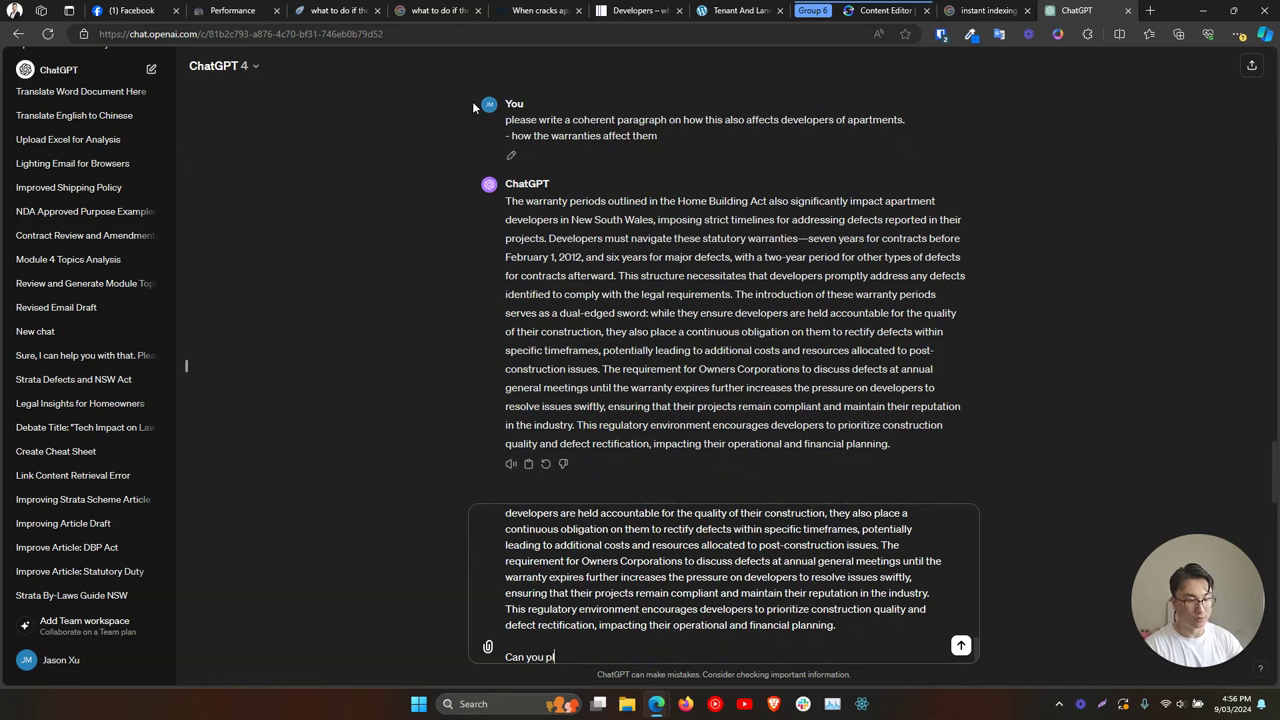
pyautogui.write('ease include the below key')
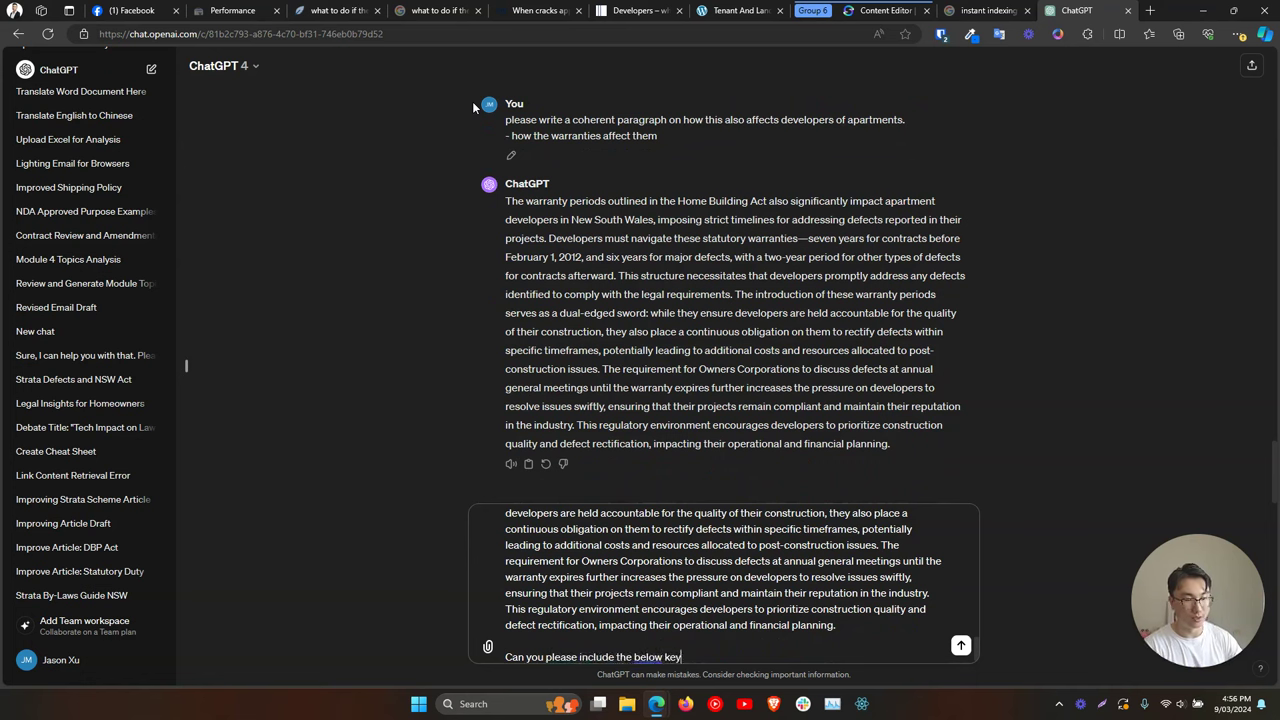
pyautogui.write('words into the above tex')
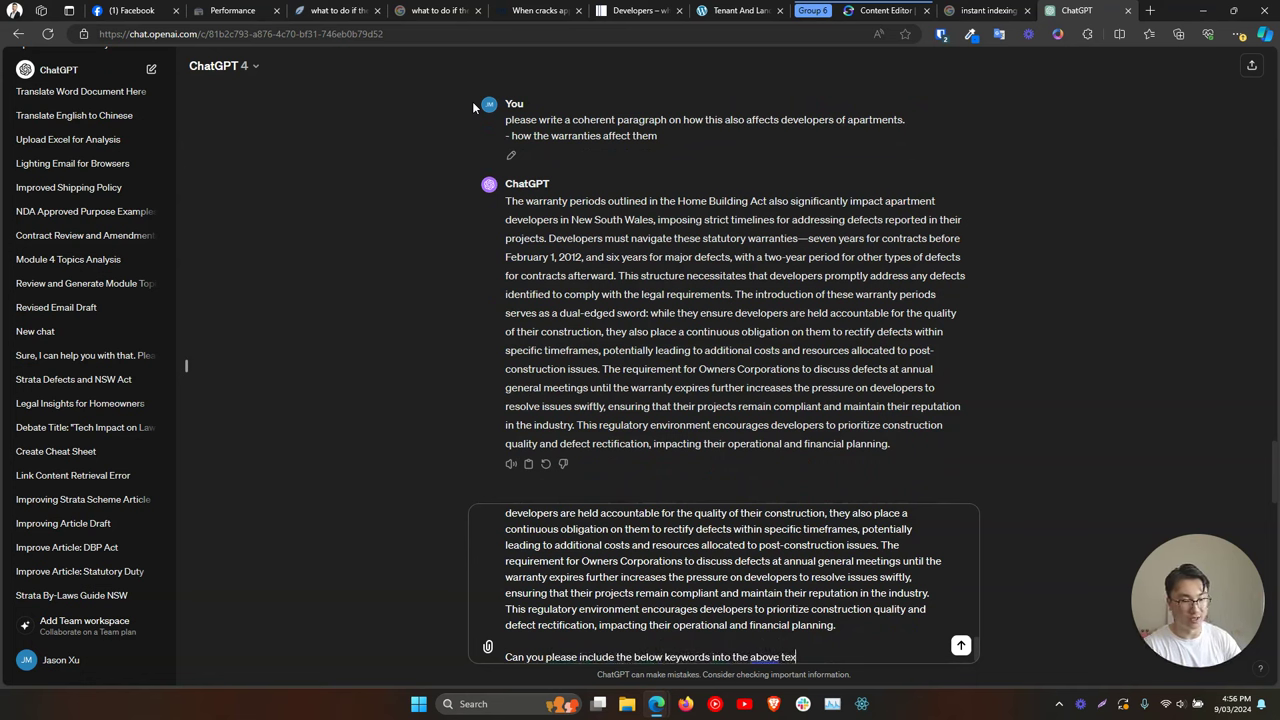
pyautogui.write('t without making')
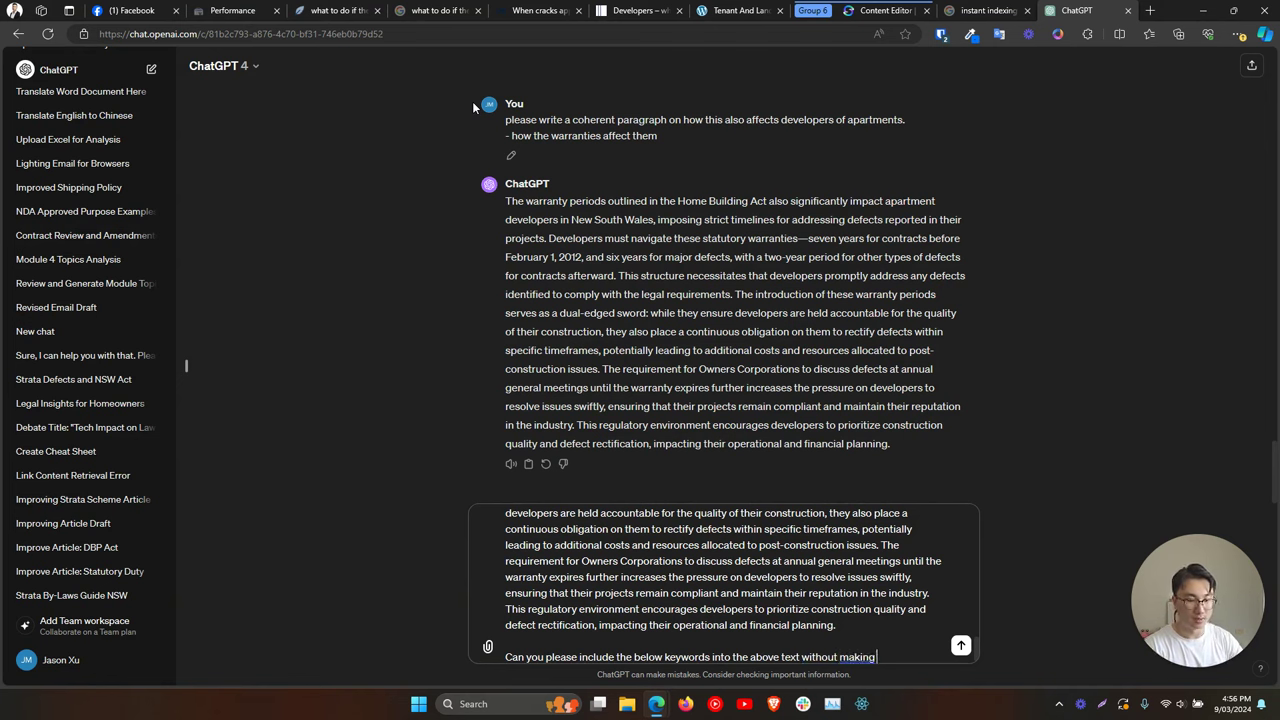
pyautogui.write(' any phrasing sound')
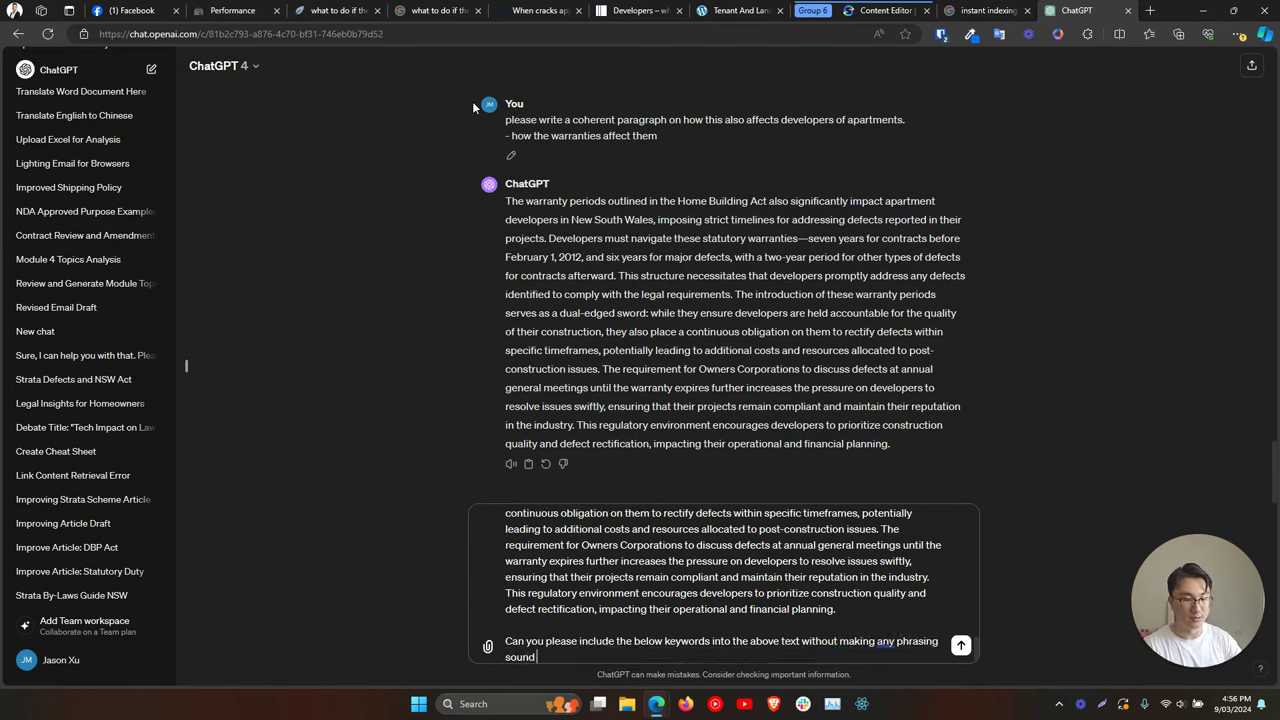
pyautogui.write(' unnatural no')
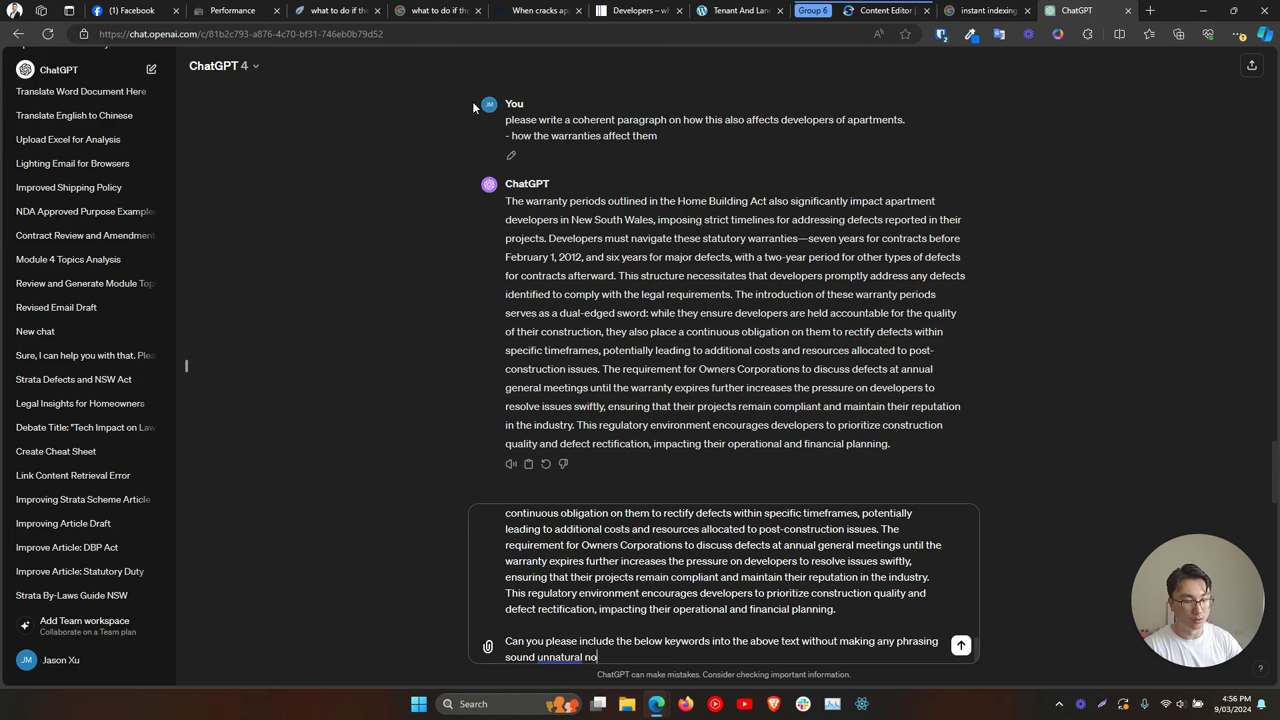
pyautogui.write('r forced. Do not')
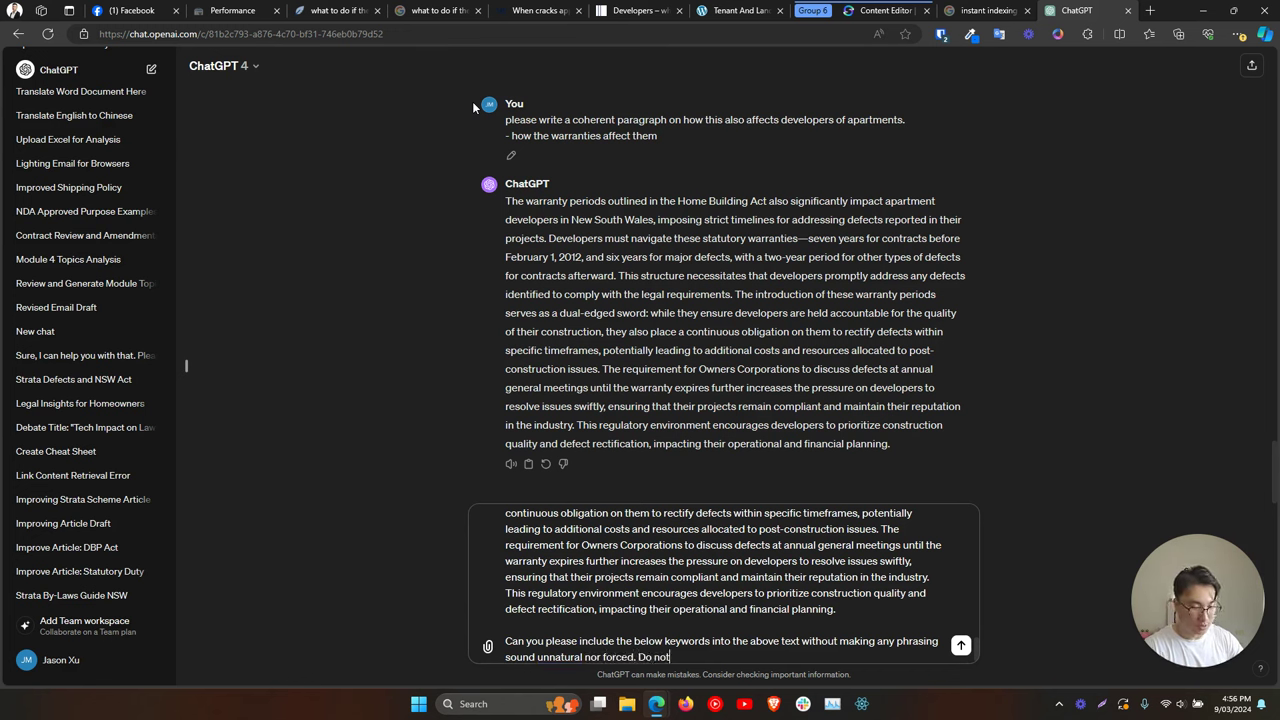
# Complete the prompt by forbidding changes to the original meaning of anything in the article and to its tonality.
pyautogui.write(' change the origina')
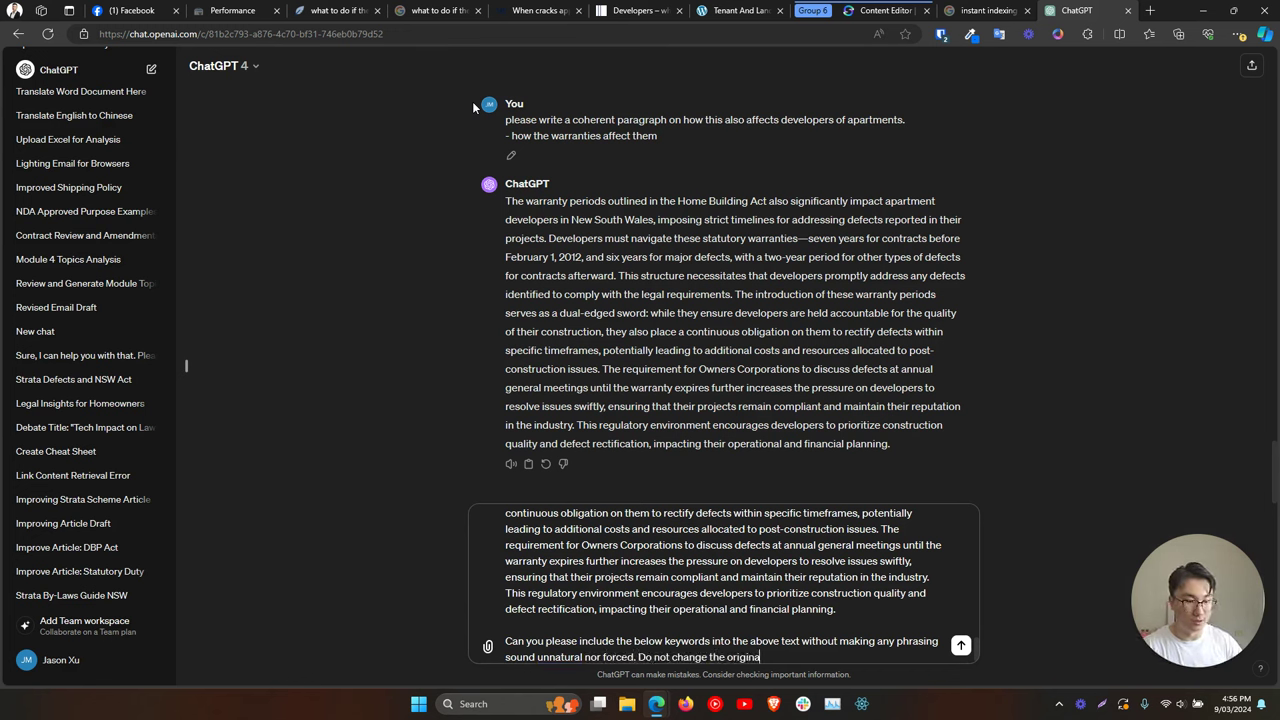
pyautogui.write('l meaning of any ')
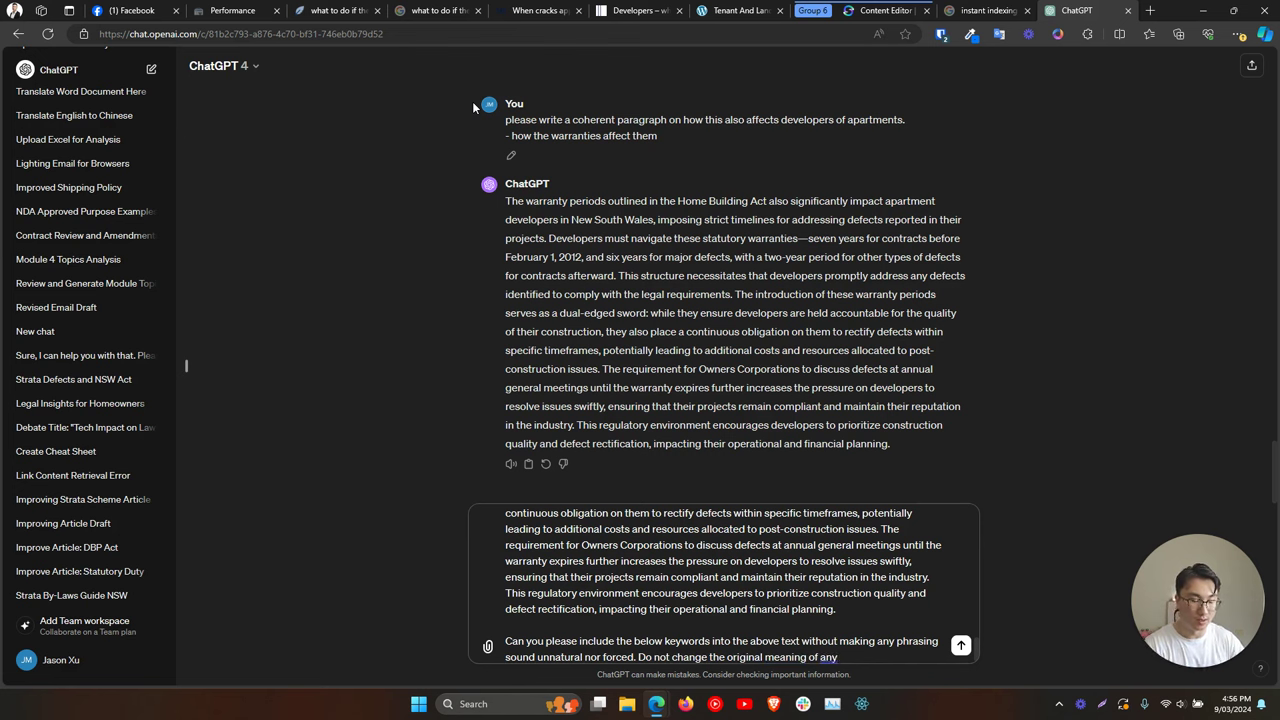
pyautogui.write('thing in the original article.')
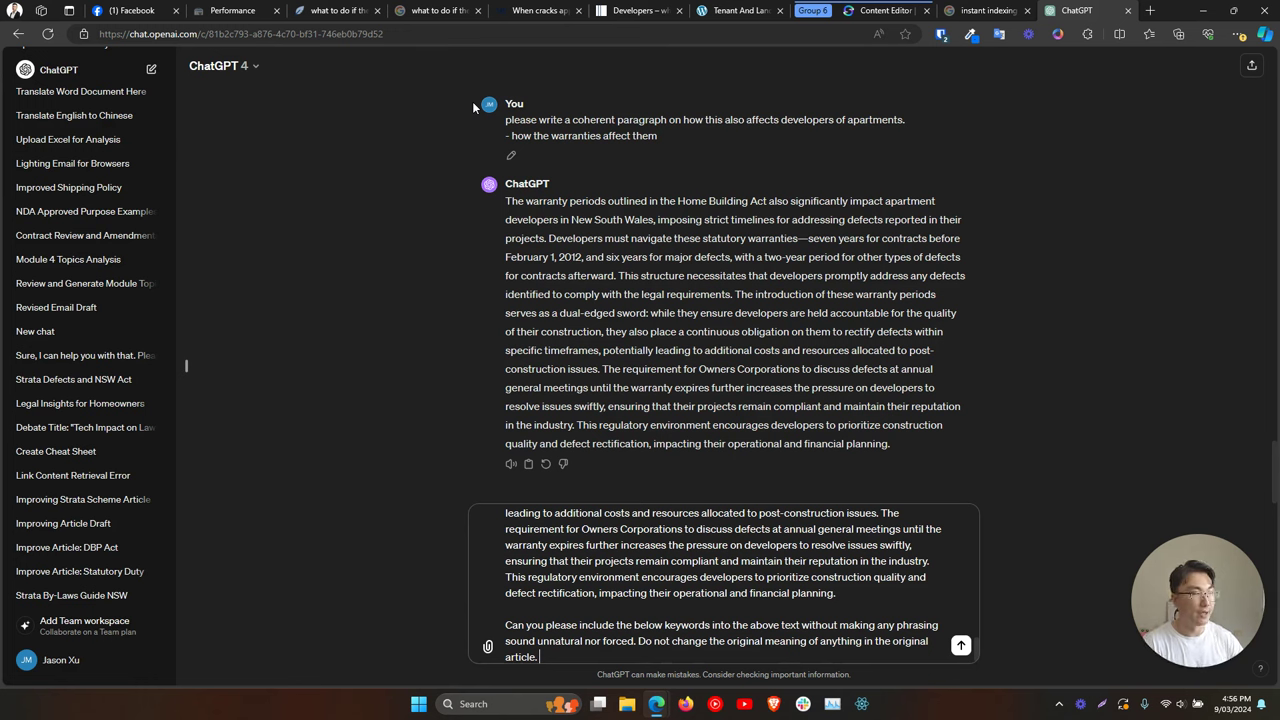
pyautogui.write('Do not cha')
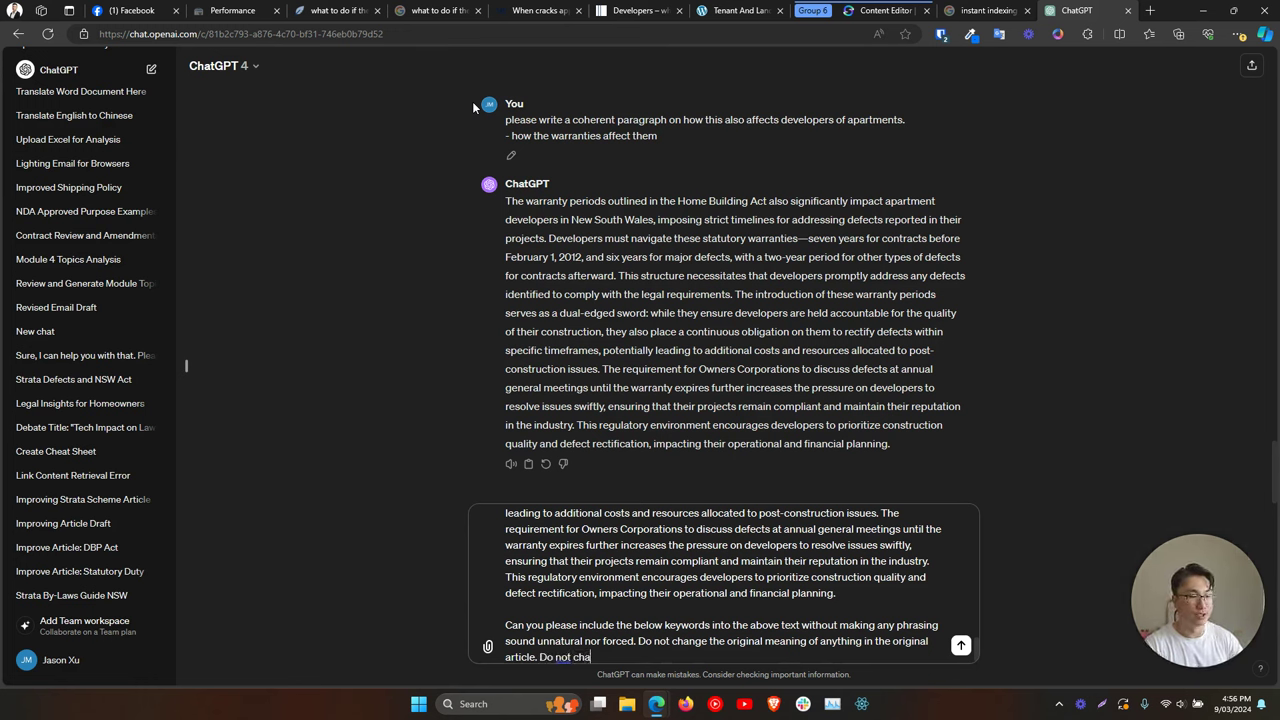
pyautogui.write('nge the tonality of')
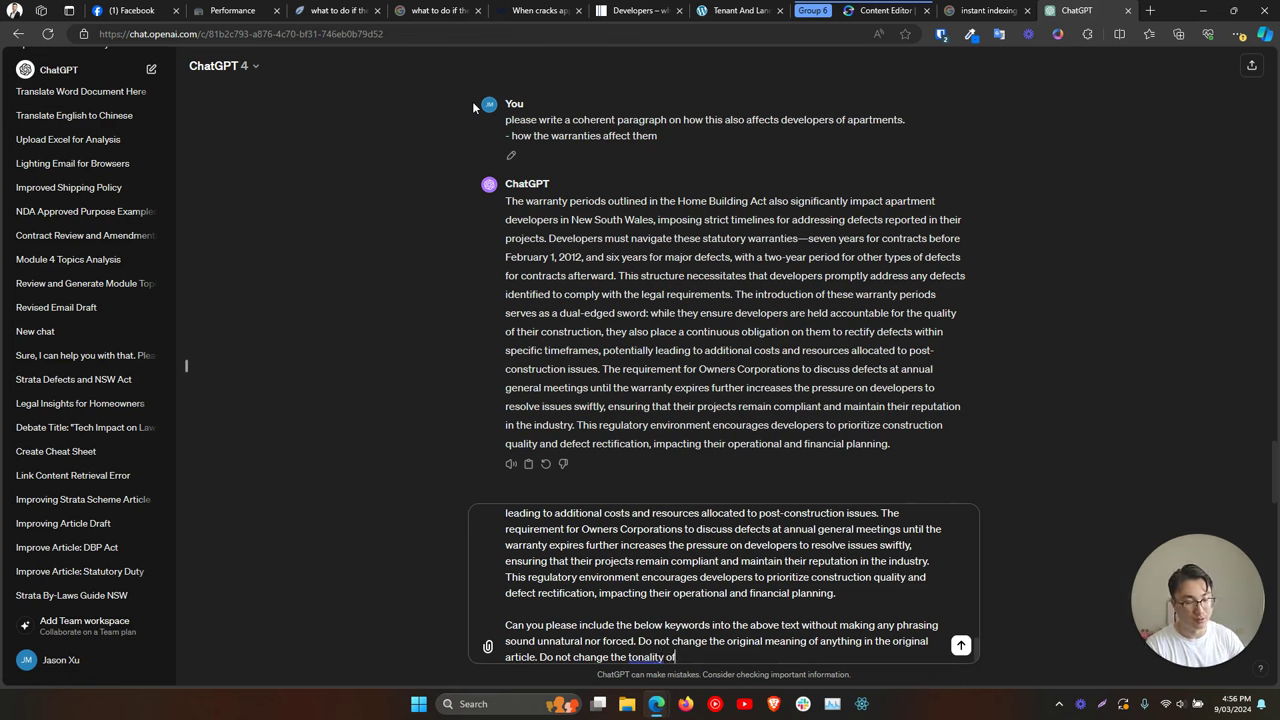
pyautogui.write(' the article.')
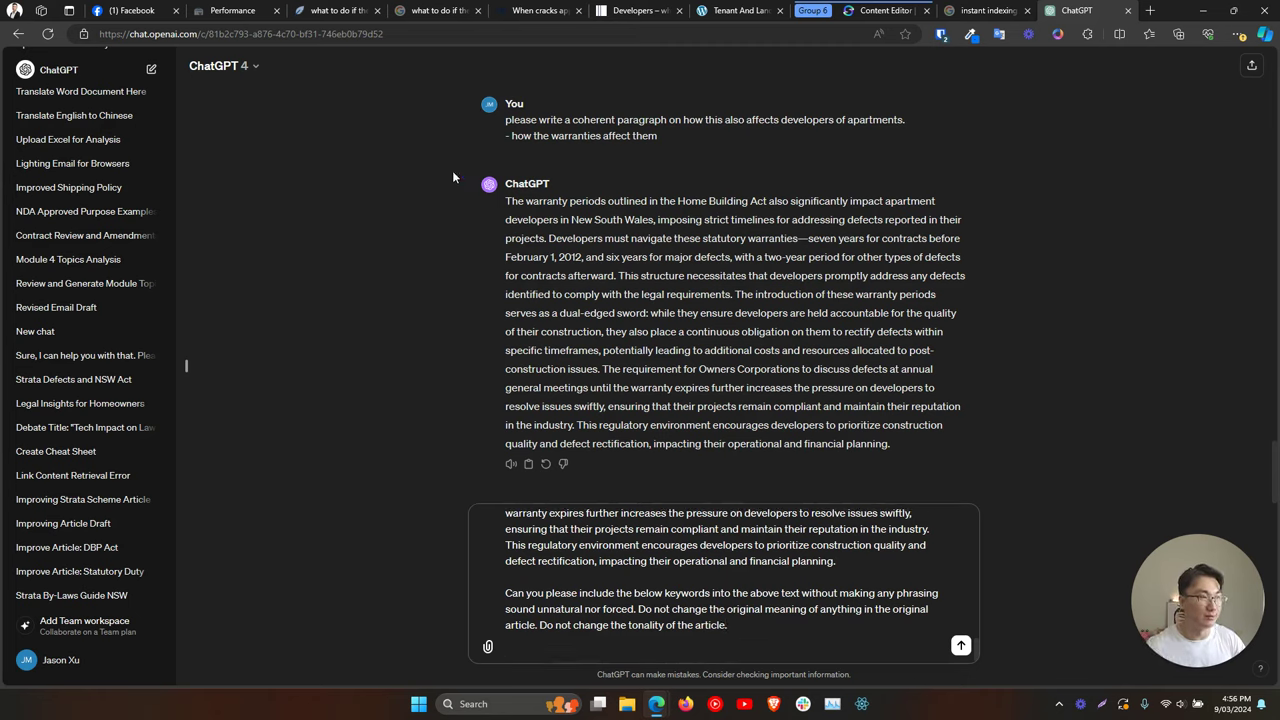
# Copy the extended terms list from NeuronWriter, paste it below the prompt in ChatGPT and send the message.
pyautogui.click(350, 10)
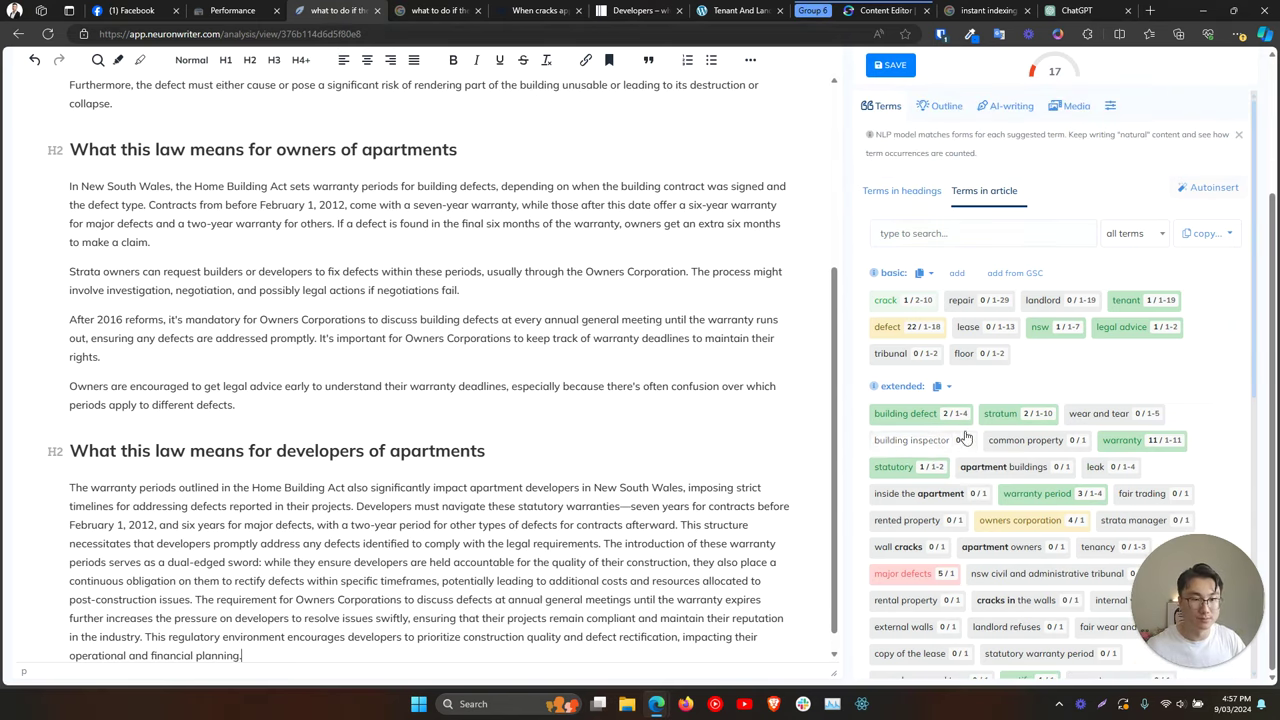
pyautogui.click(942, 386)
pyautogui.click(972, 446)
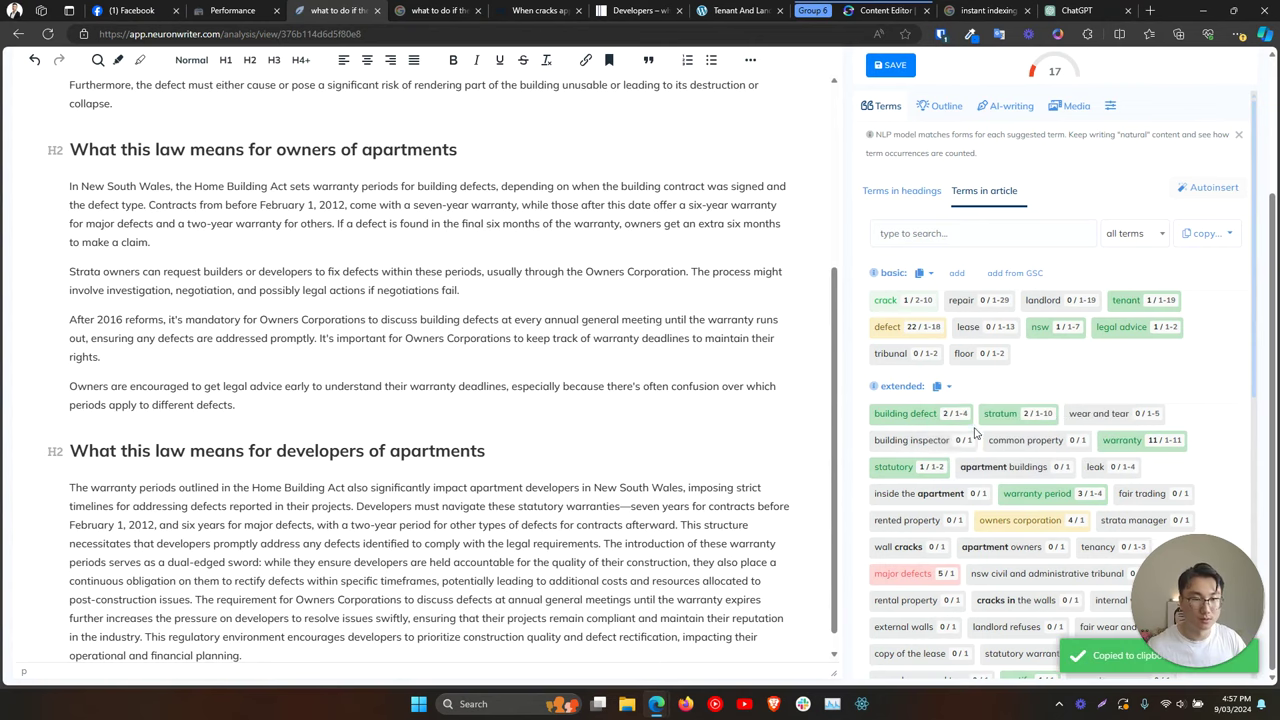
pyautogui.click(1066, 10)
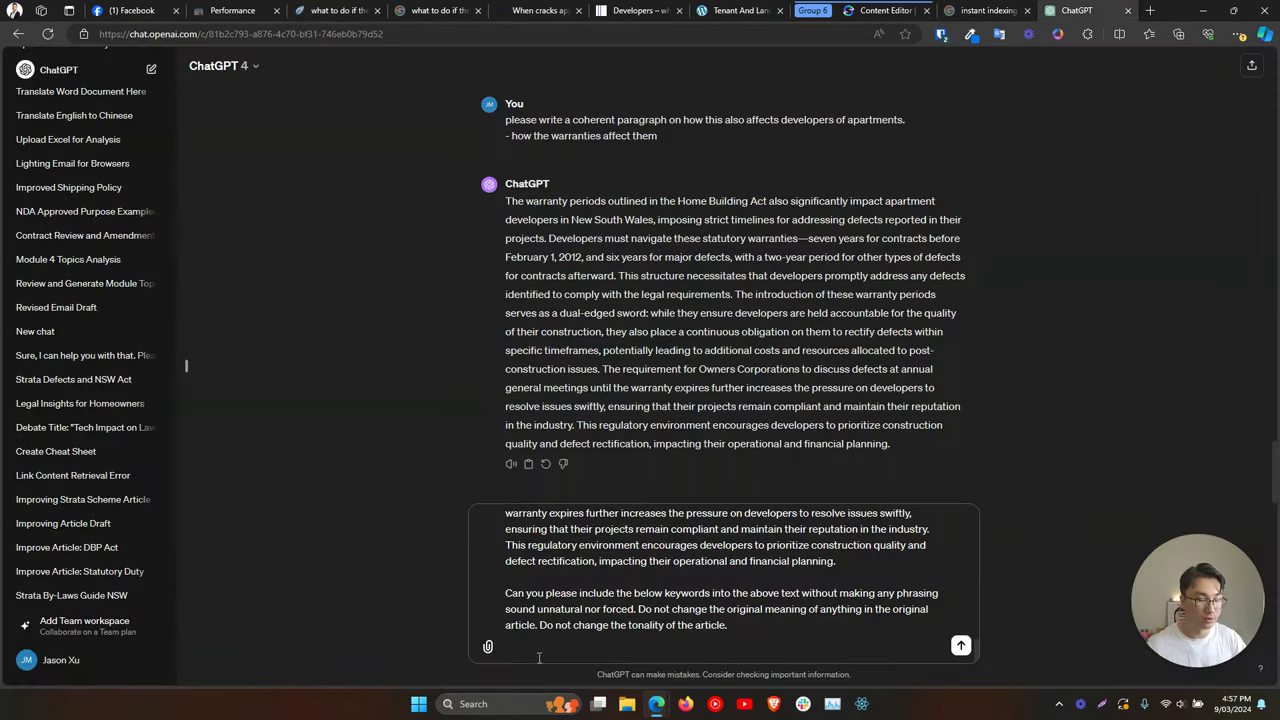
pyautogui.hotkey('ctrl', 'v')
pyautogui.press('Return')
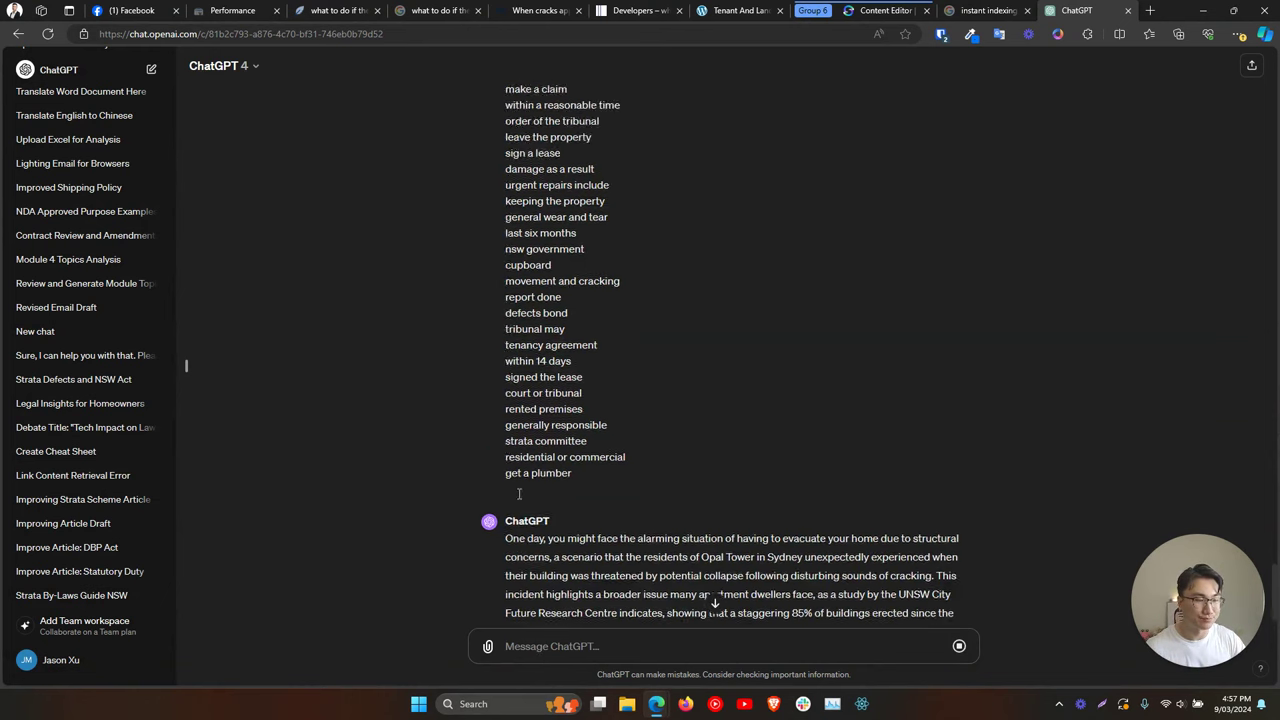
# Select and copy ChatGPT's whole keyword-enriched article, from the opening through the developers paragraph.
pyautogui.scroll(12, 519, 495)
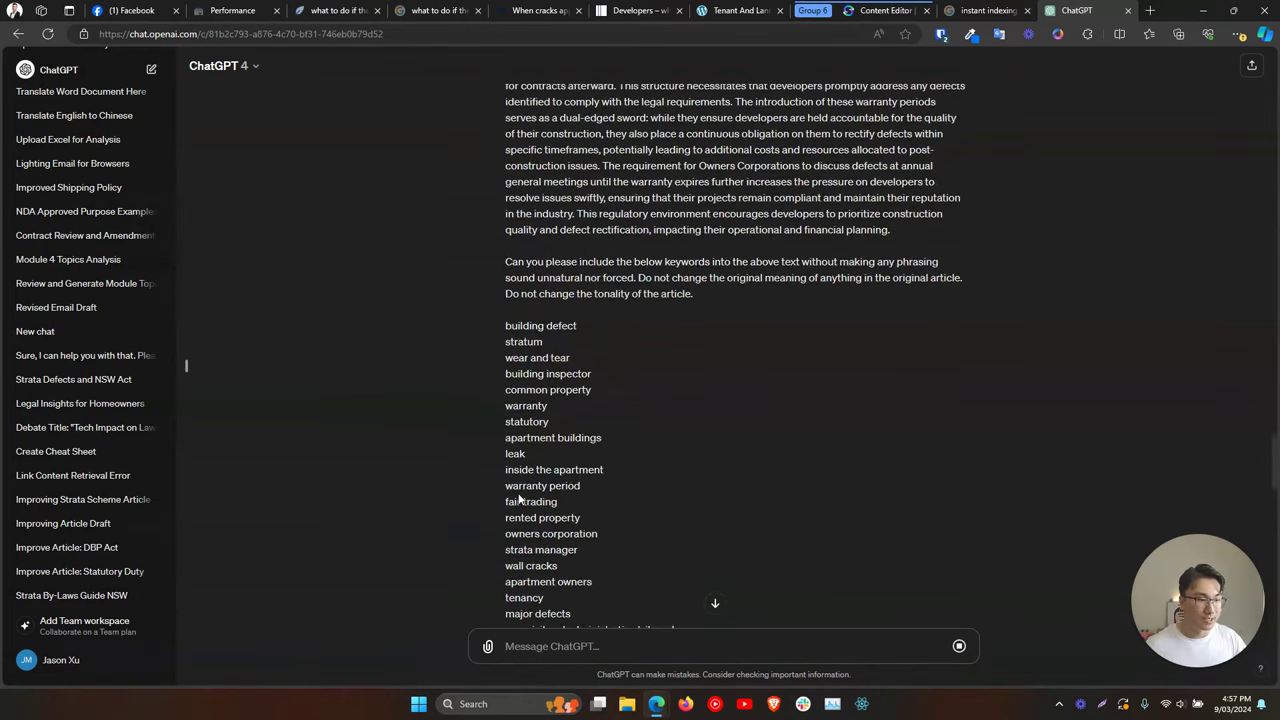
pyautogui.scroll(-10, 519, 497)
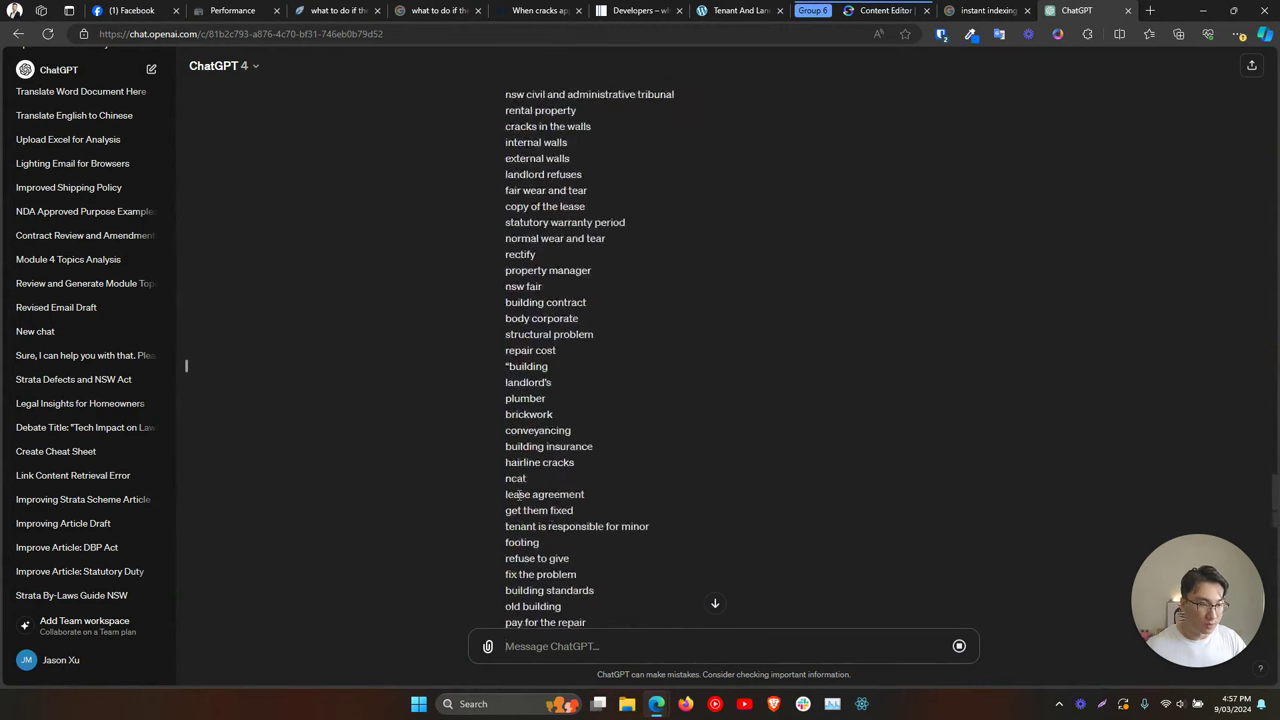
pyautogui.scroll(9, 519, 495)
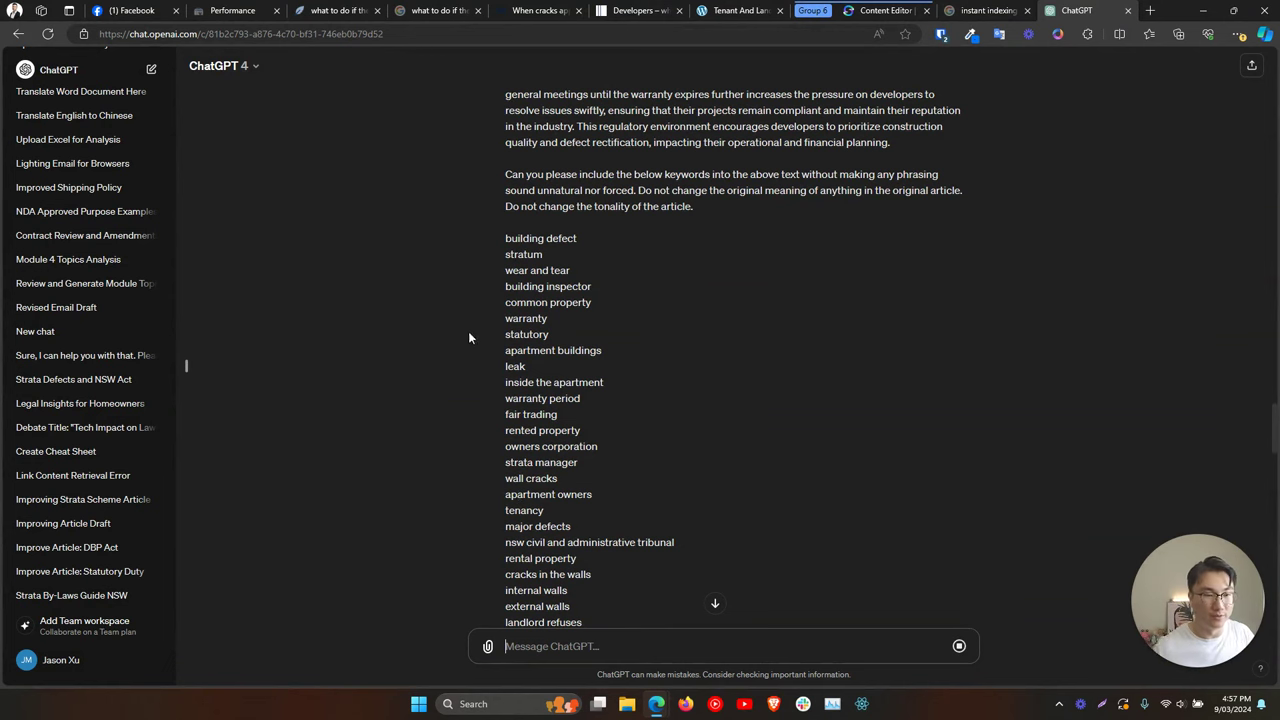
pyautogui.scroll(-8, 492, 322)
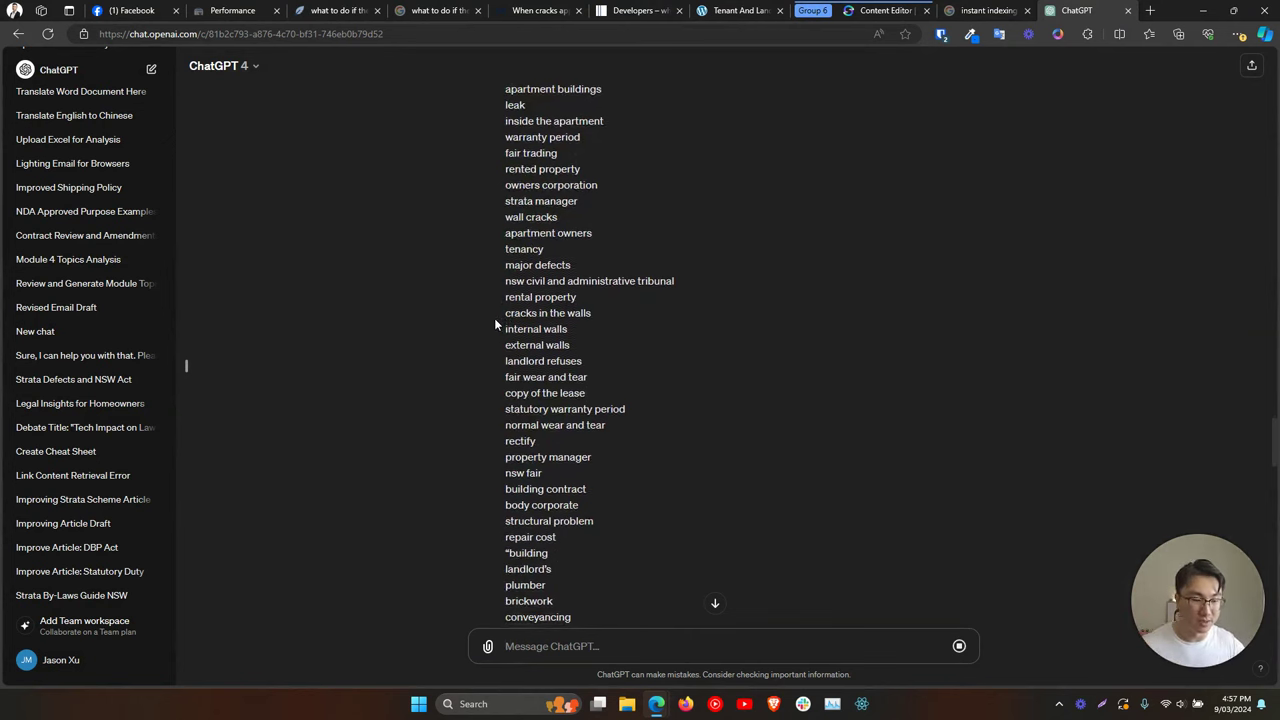
pyautogui.scroll(-3, 487, 322)
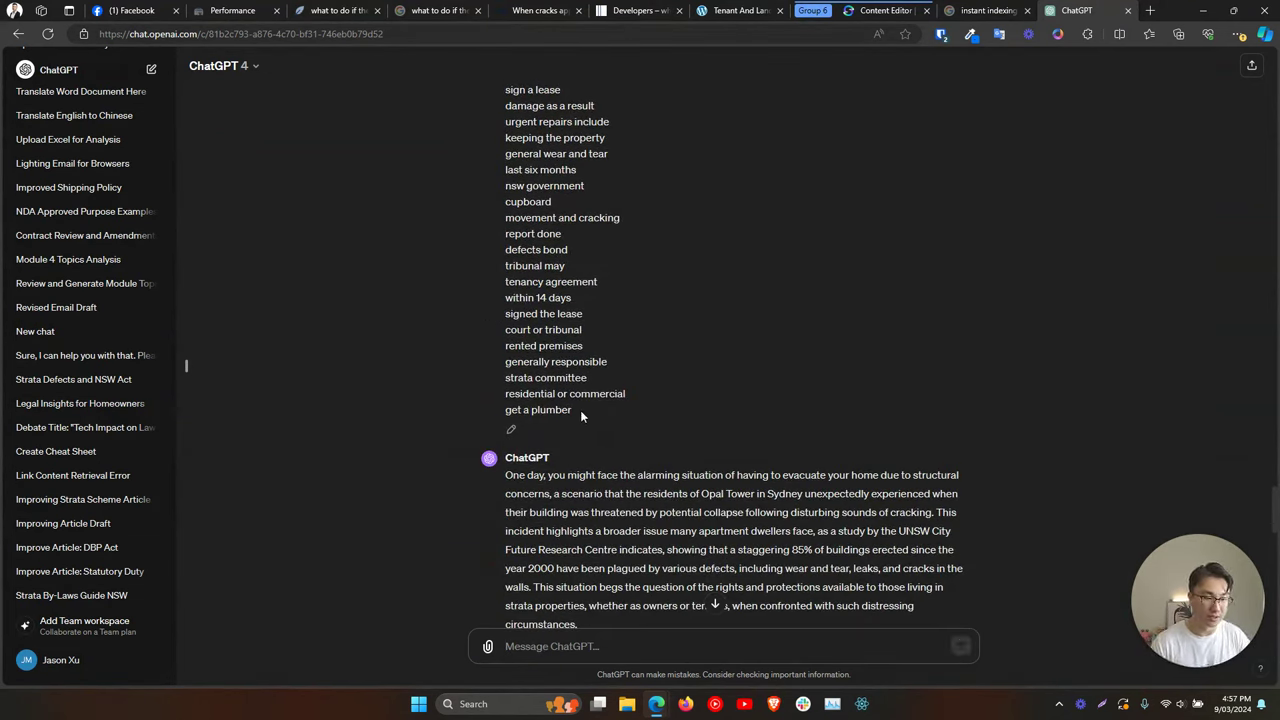
pyautogui.scroll(-15, 580, 410)
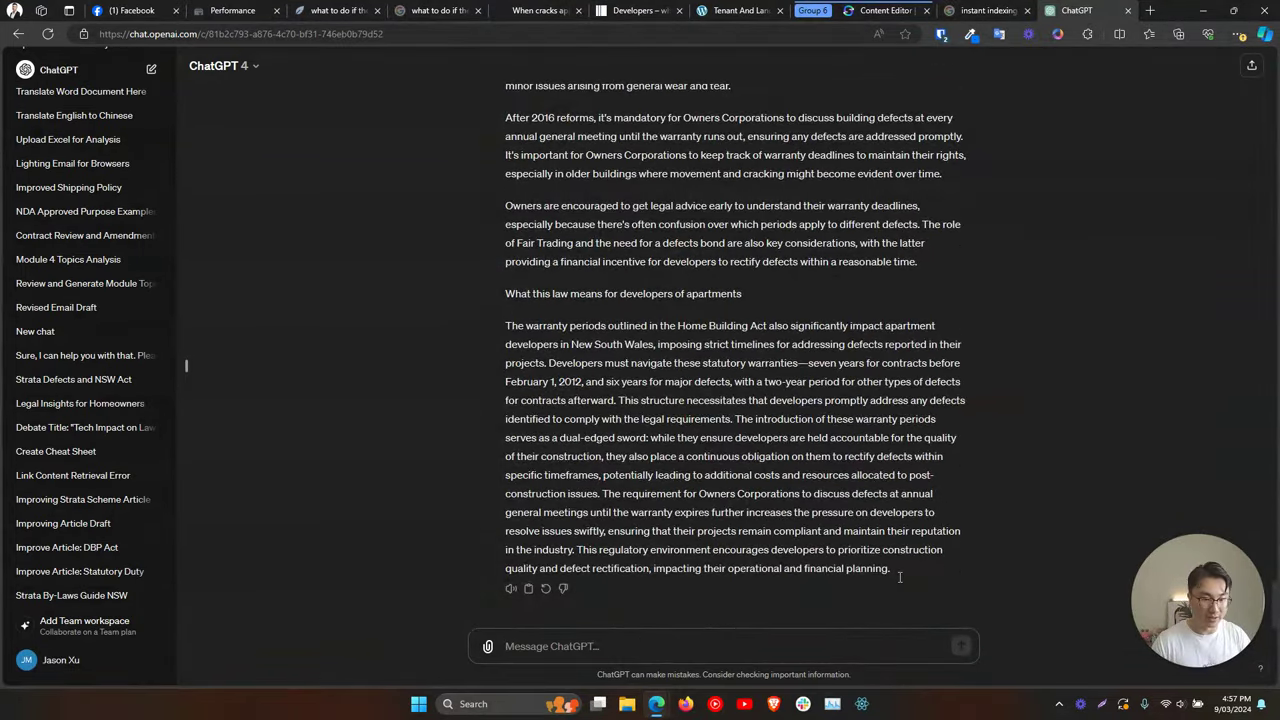
pyautogui.moveTo(899, 577); pyautogui.dragTo(440, 197)
# Switch to NeuronWriter and replace the entire article in the editor with the copied keyword-enriched version.
pyautogui.click(335, 10)
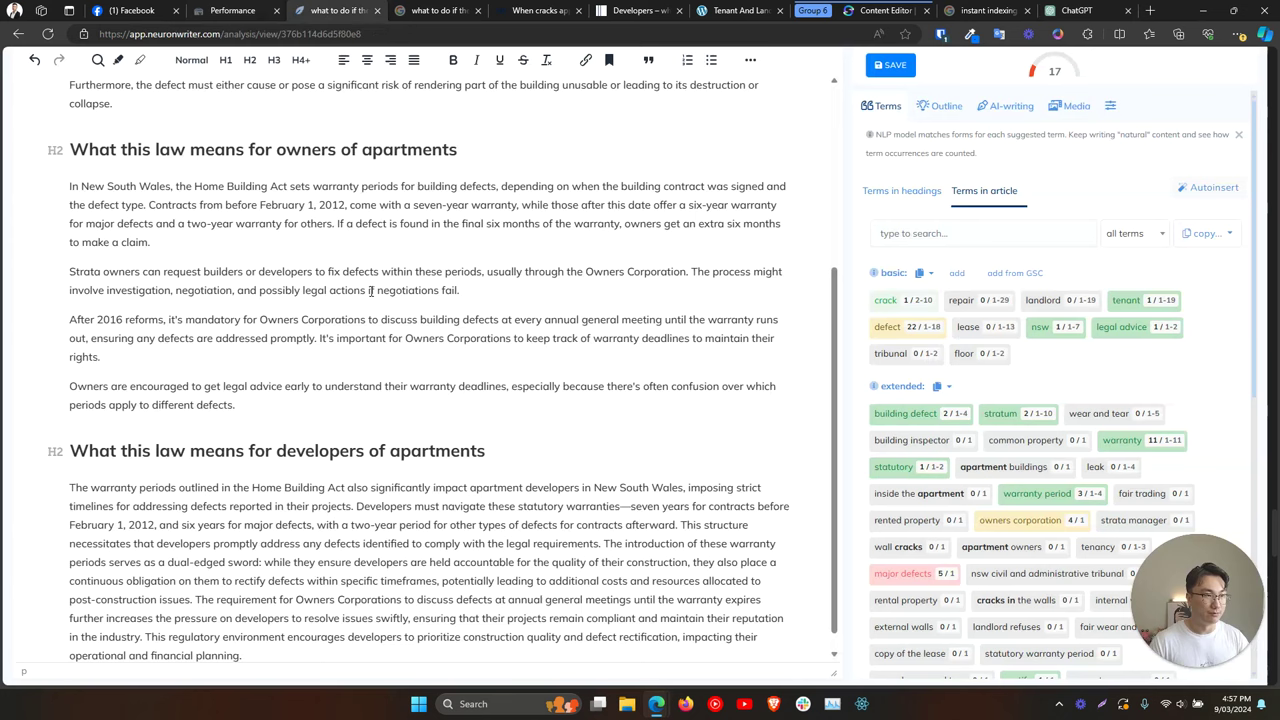
pyautogui.click(391, 445)
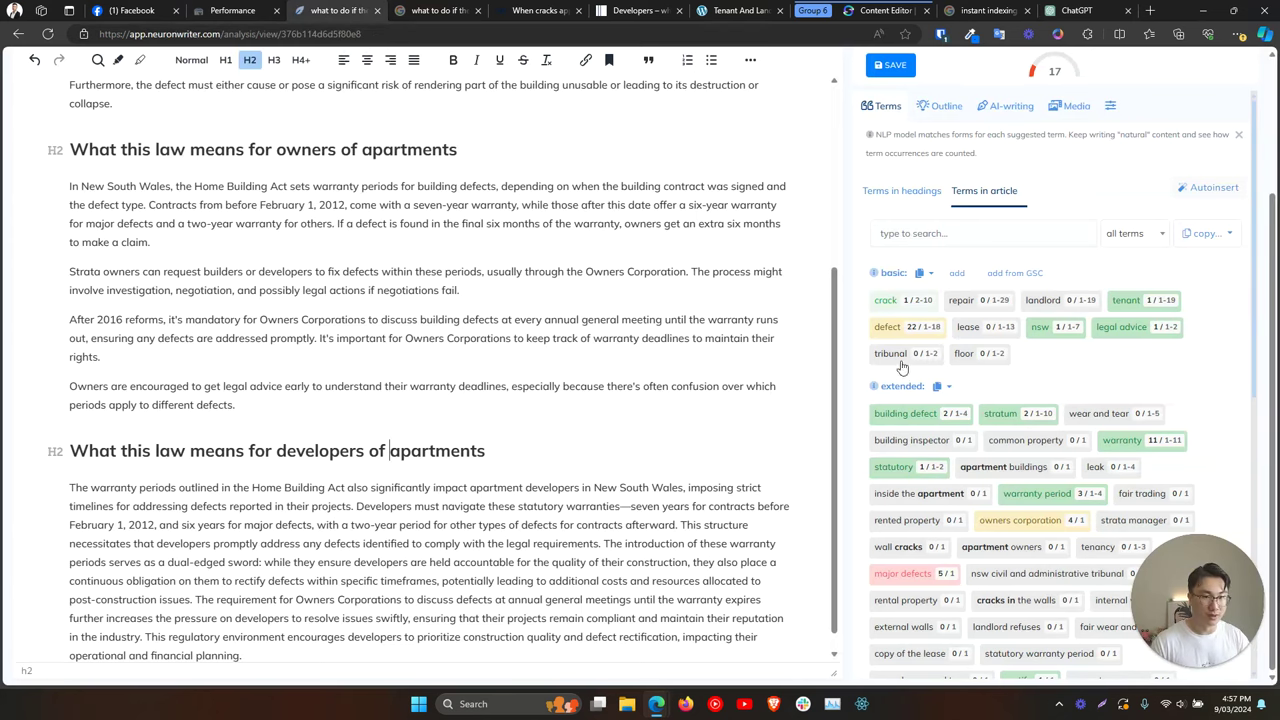
pyautogui.doubleClick(1055, 71)
pyautogui.click(408, 487)
pyautogui.hotkey('ctrl', 'a')
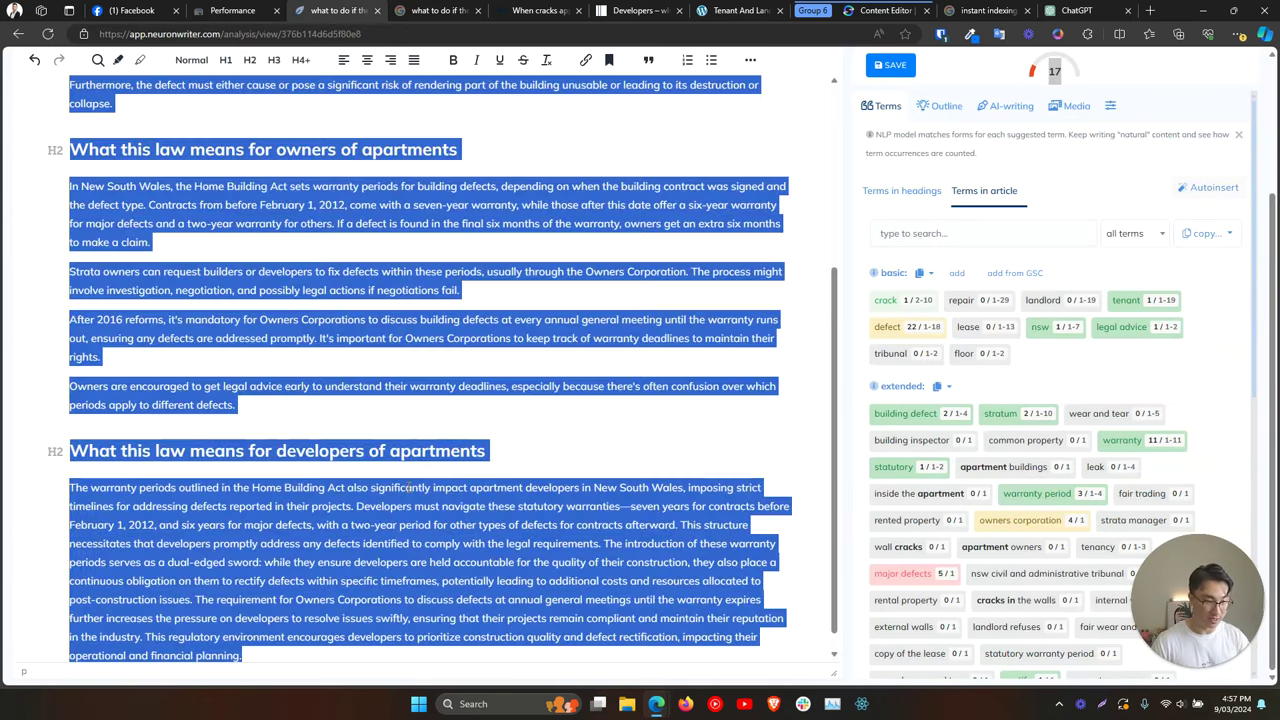
pyautogui.hotkey('ctrl', 'v')
# Check the suggested terms against the new text and format "Introduction to the law" as an H2 heading.
pyautogui.scroll(5, 600, 350)
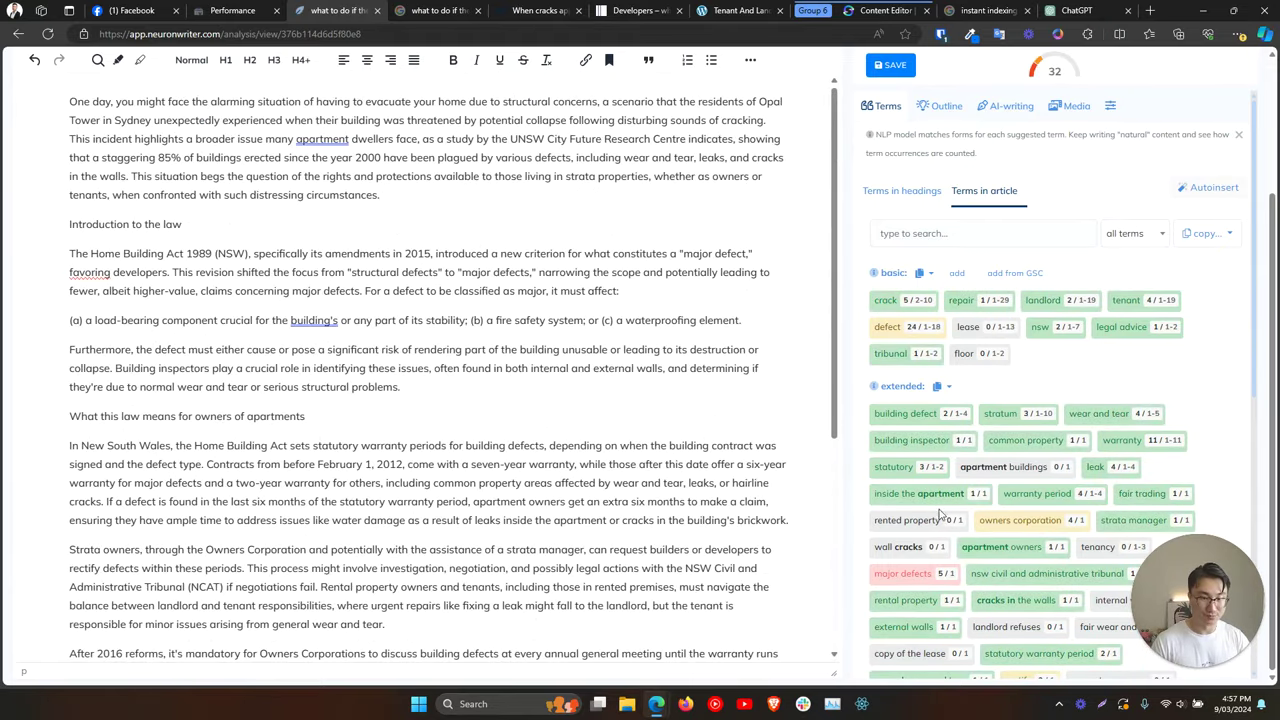
pyautogui.scroll(-2, 1000, 520)
pyautogui.scroll(-4, 1072, 539)
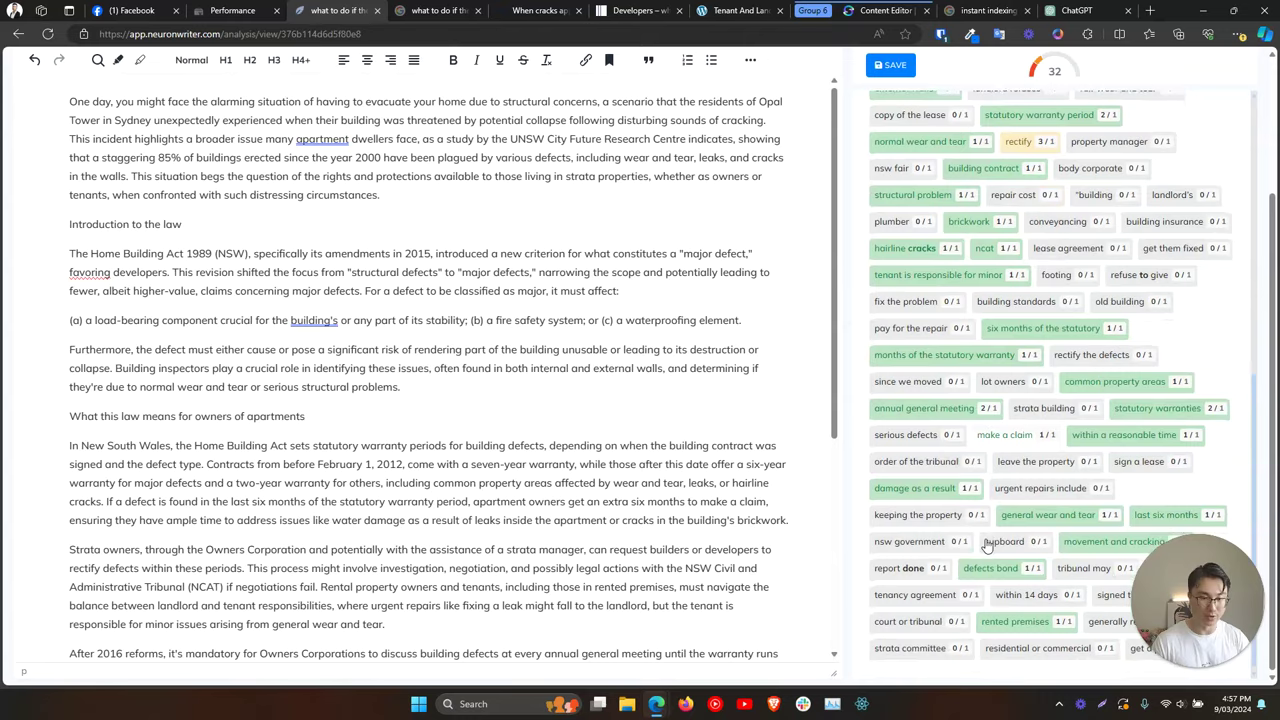
pyautogui.scroll(2, 422, 481)
pyautogui.scroll(1, 422, 481)
pyautogui.tripleClick(175, 400)
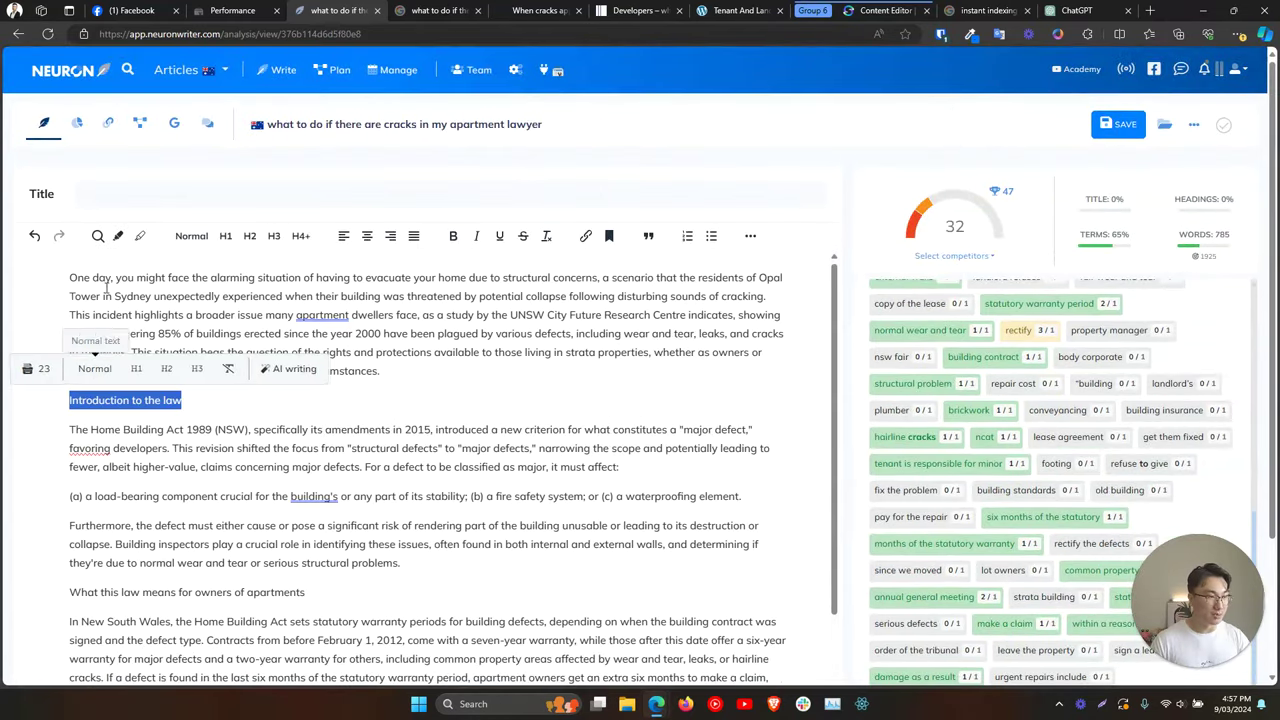
pyautogui.click(249, 235)
# Format "What this law means for owners of apartments" and "What this law means for developers of apartments" as H2 headings.
pyautogui.scroll(-2, 345, 473)
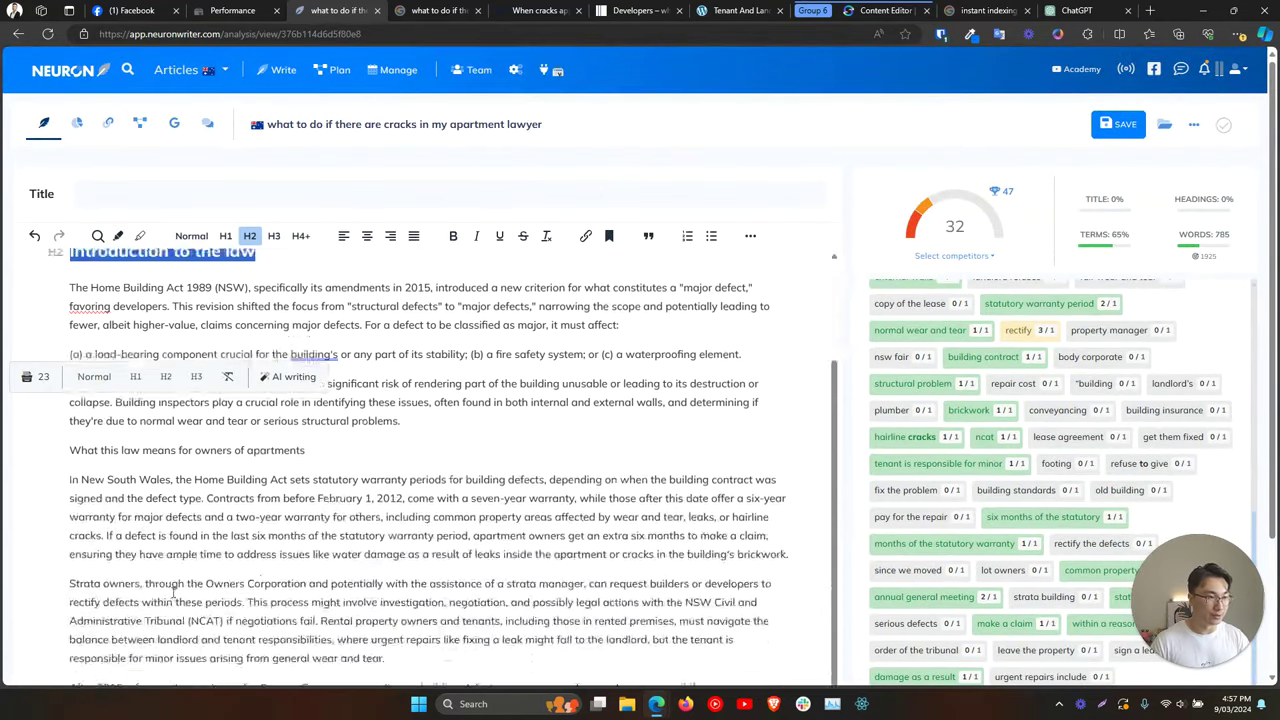
pyautogui.tripleClick(275, 440)
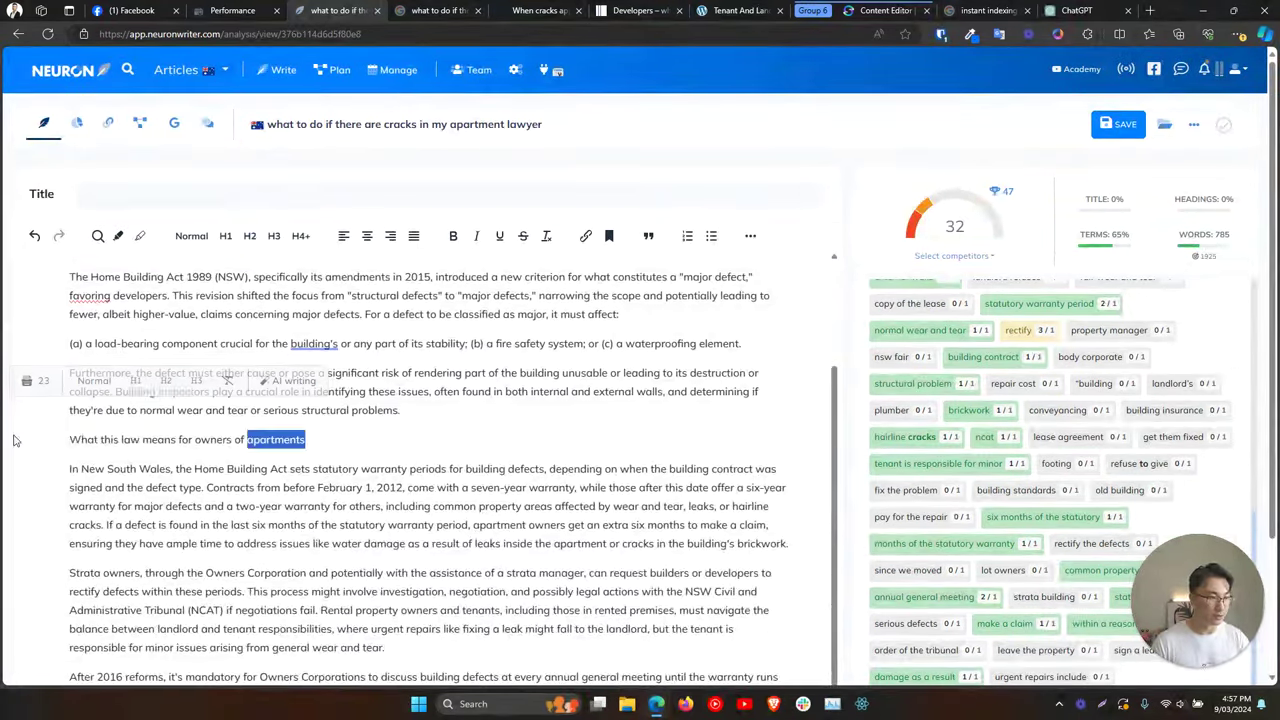
pyautogui.click(249, 238)
pyautogui.scroll(-3, 375, 535)
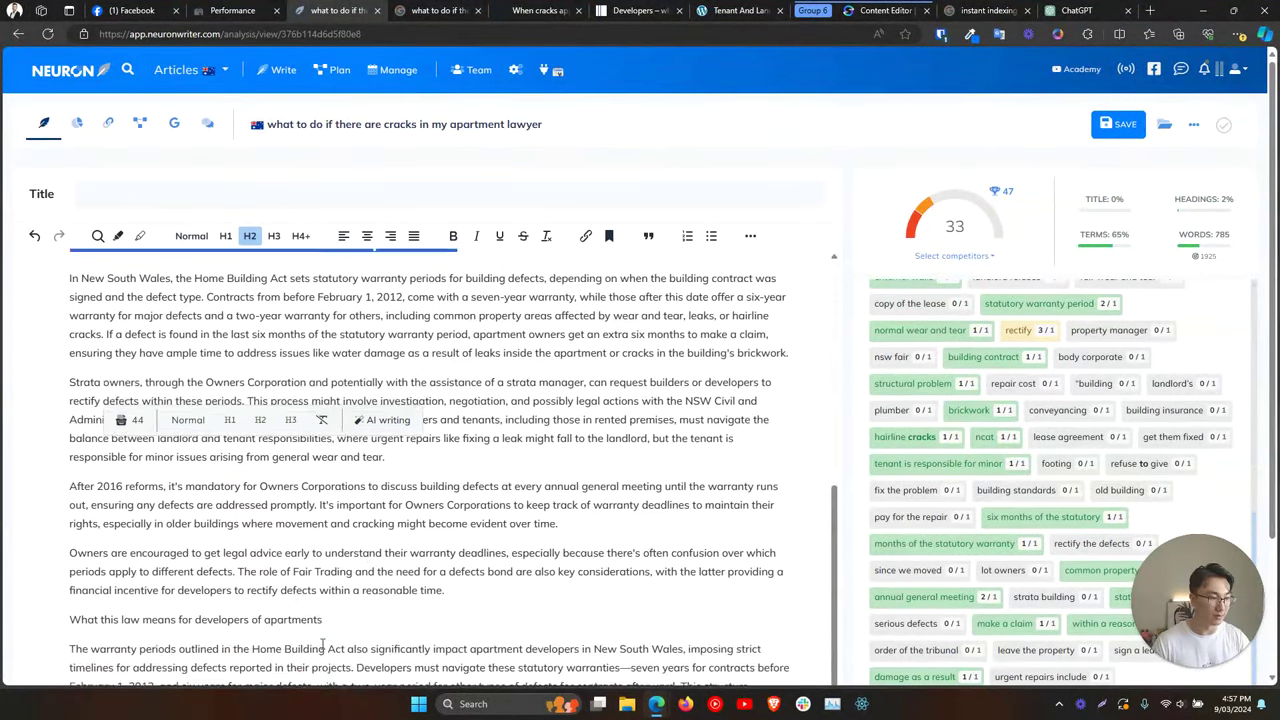
pyautogui.click(379, 546)
pyautogui.tripleClick(280, 614)
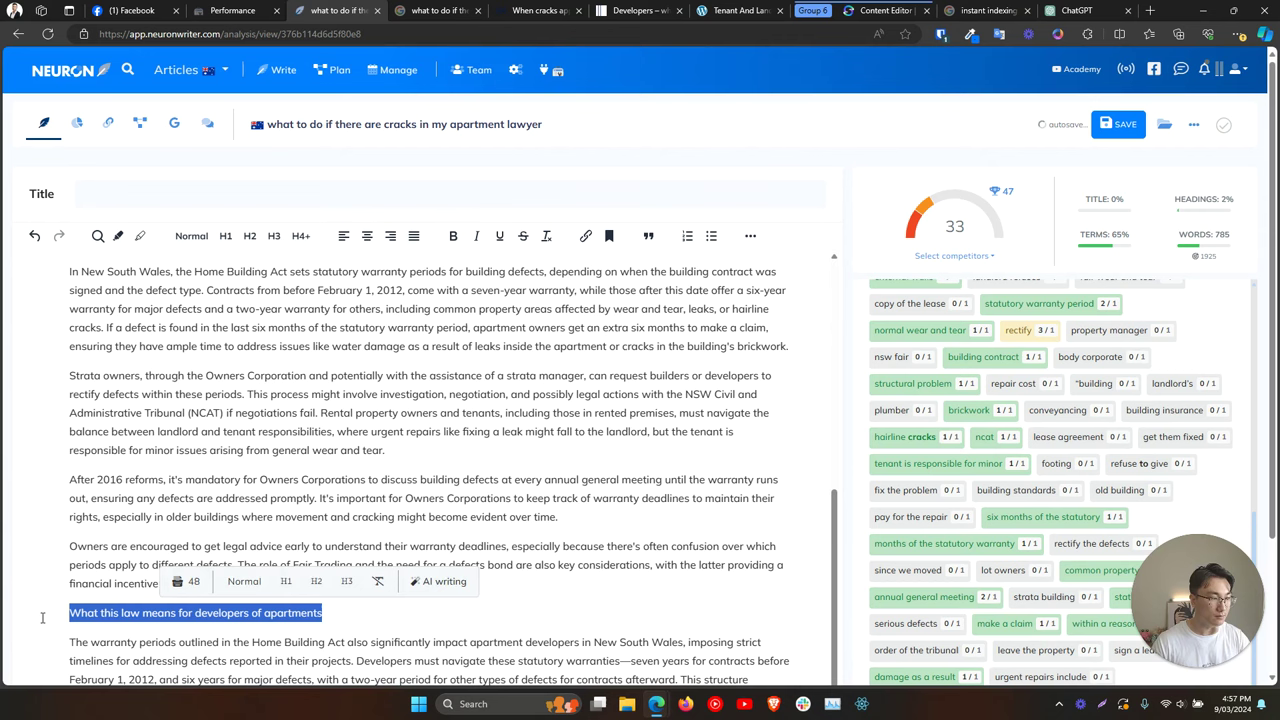
pyautogui.click(249, 236)
# Review the formatted article against the suggested terms, checking which are still unused and viewing the details for "lease agreement".
pyautogui.scroll(5, 290, 315)
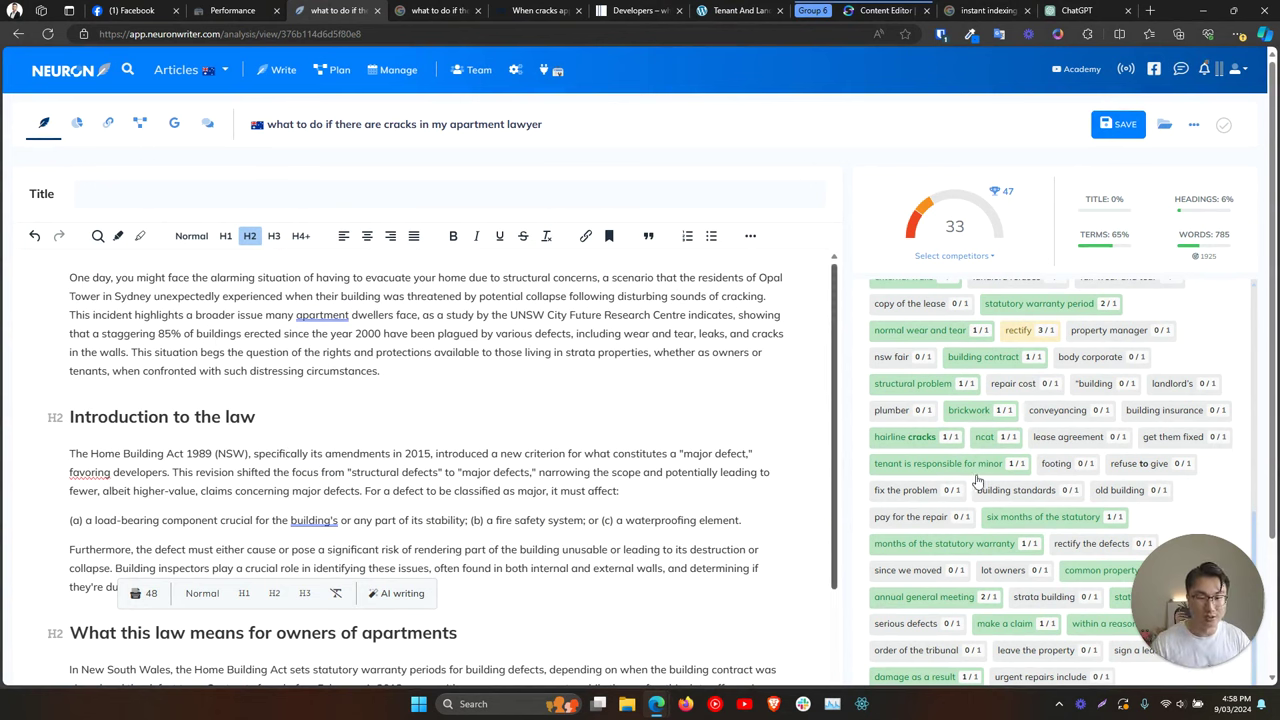
pyautogui.click(1068, 437)
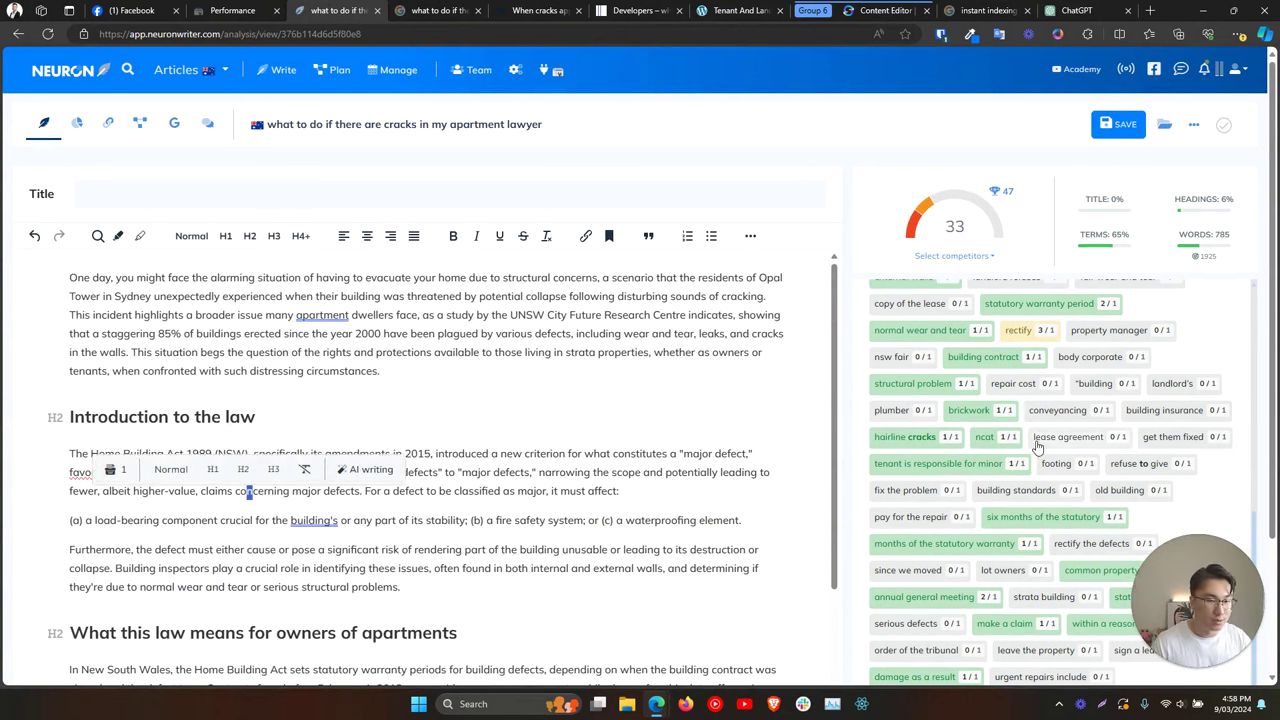
pyautogui.click(590, 453)
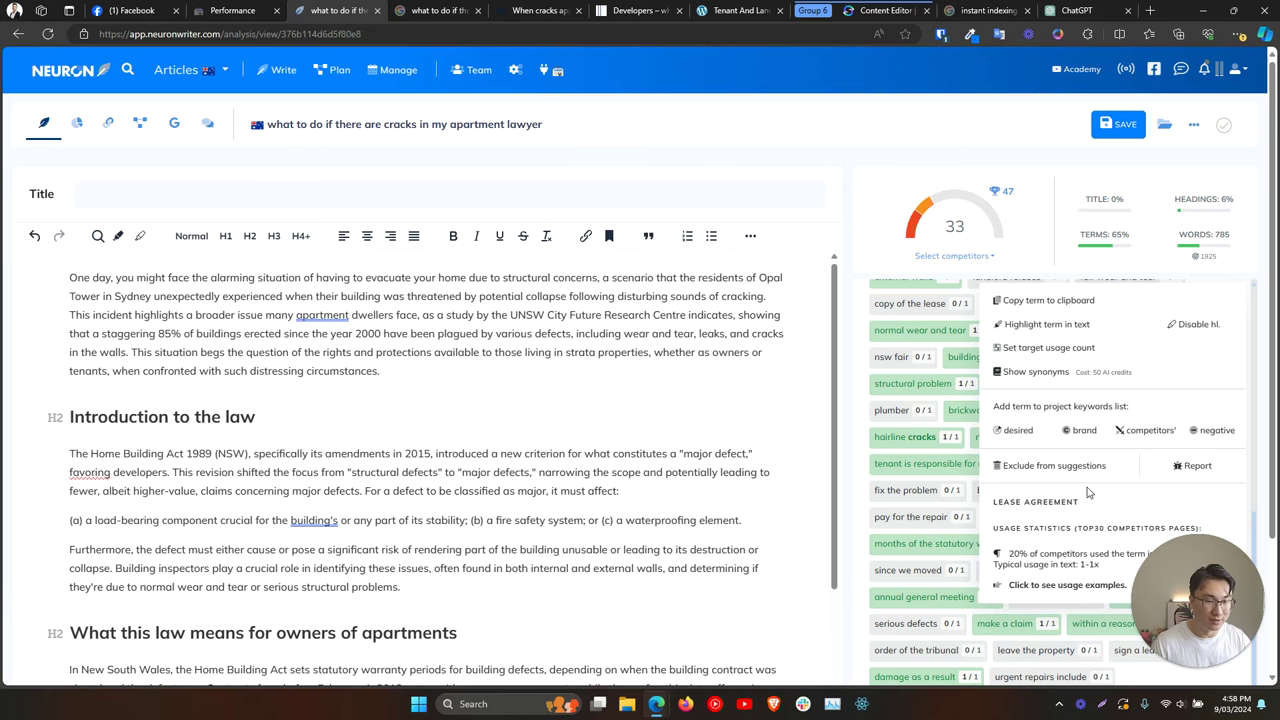
pyautogui.click(935, 447)
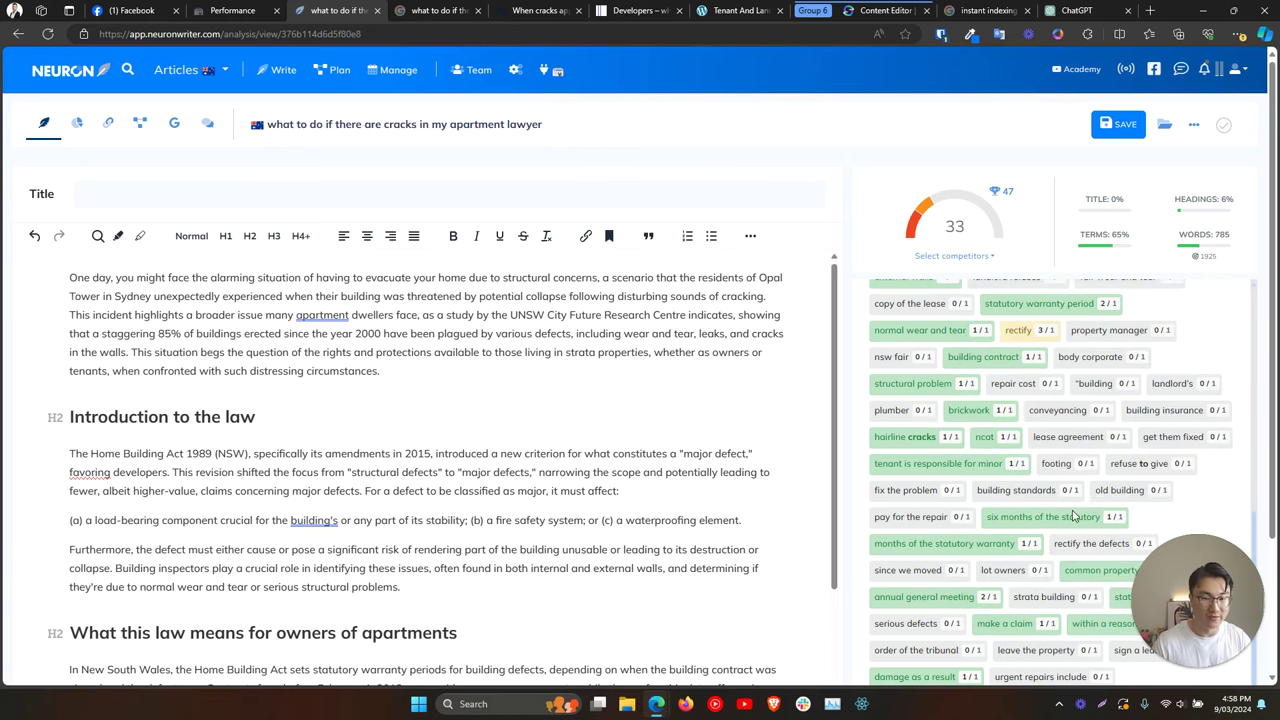
pyautogui.scroll(-5, 1050, 510)
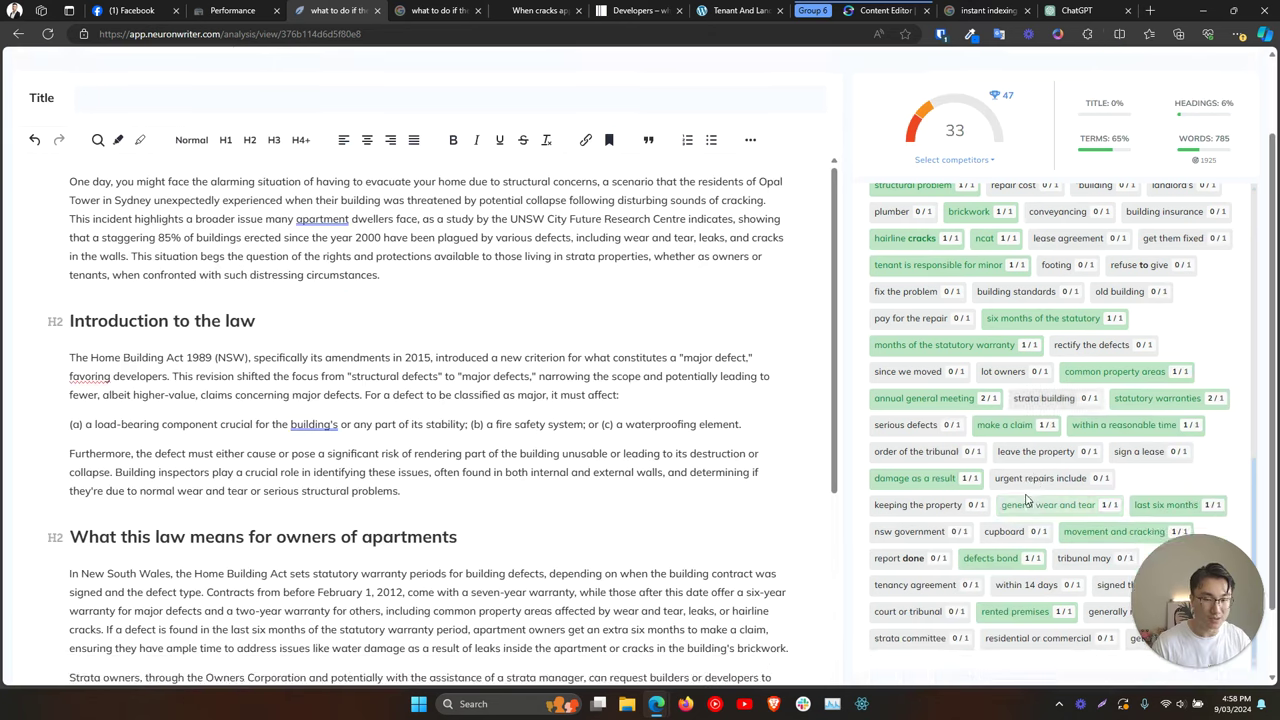
pyautogui.scroll(-3, 450, 558)
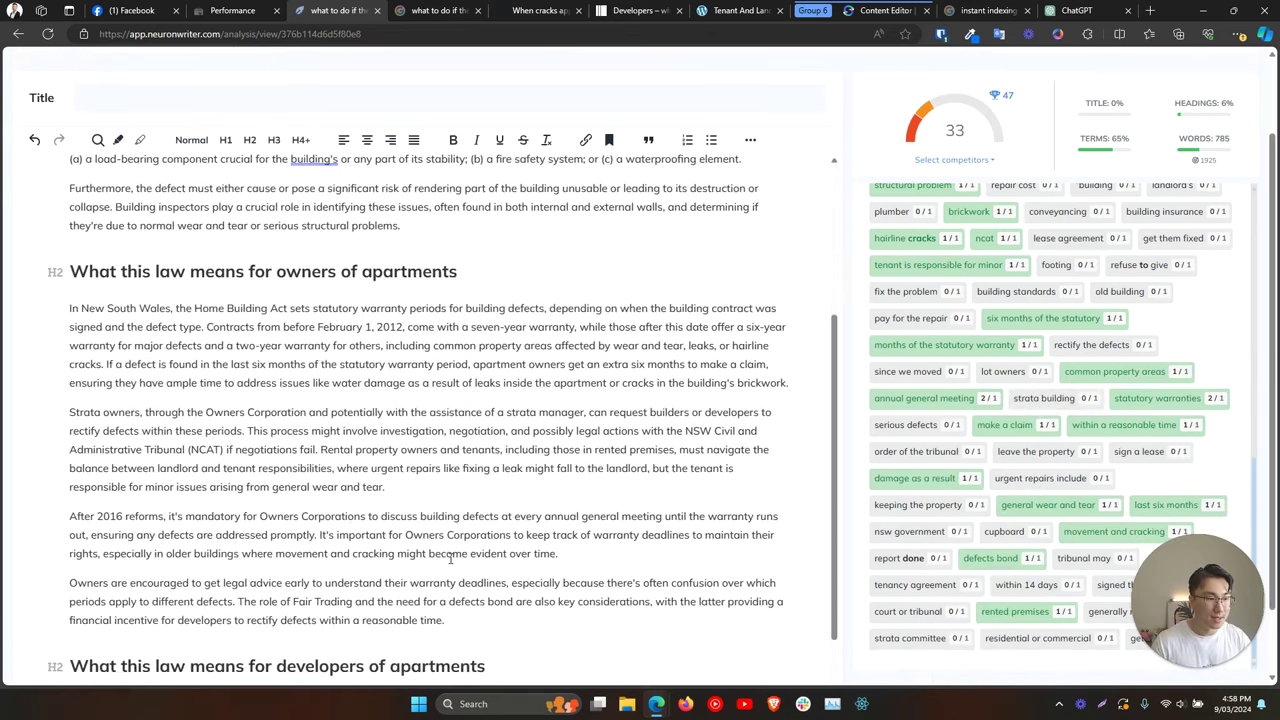
pyautogui.scroll(3, 450, 560)
pyautogui.scroll(-5, 450, 560)
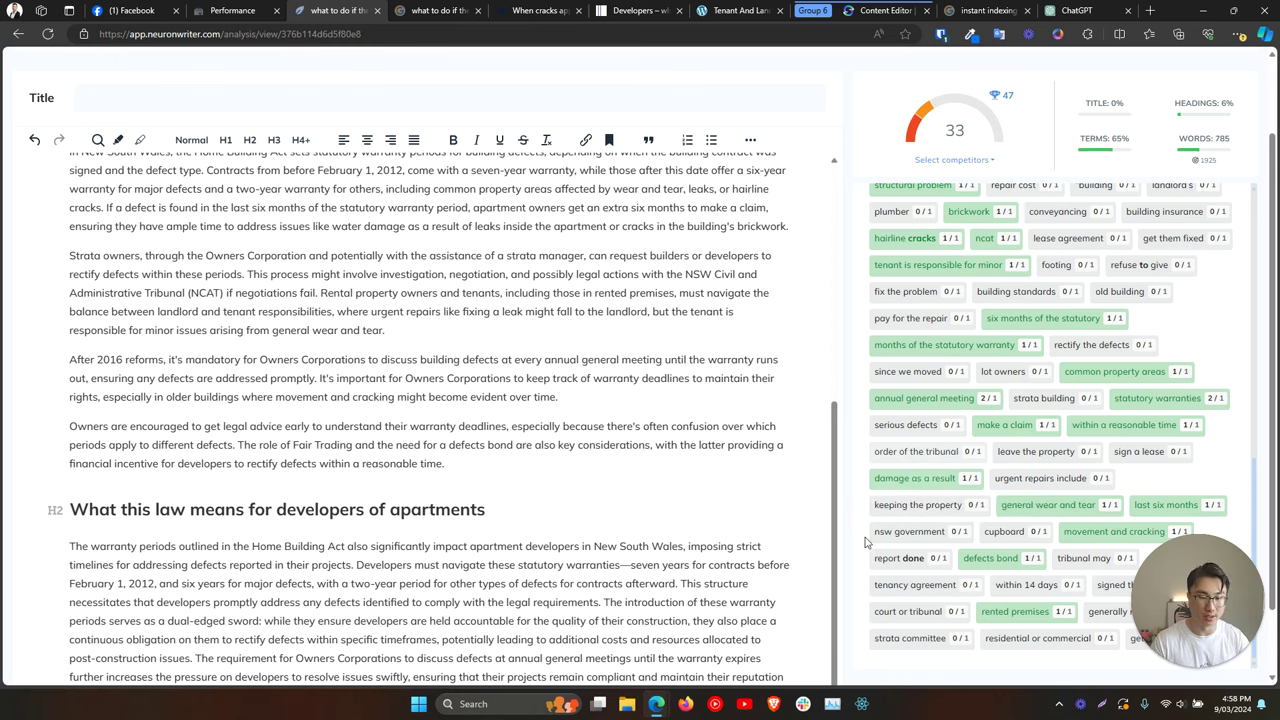
pyautogui.click(536, 604)
pyautogui.hotkey('ctrl', 'a')
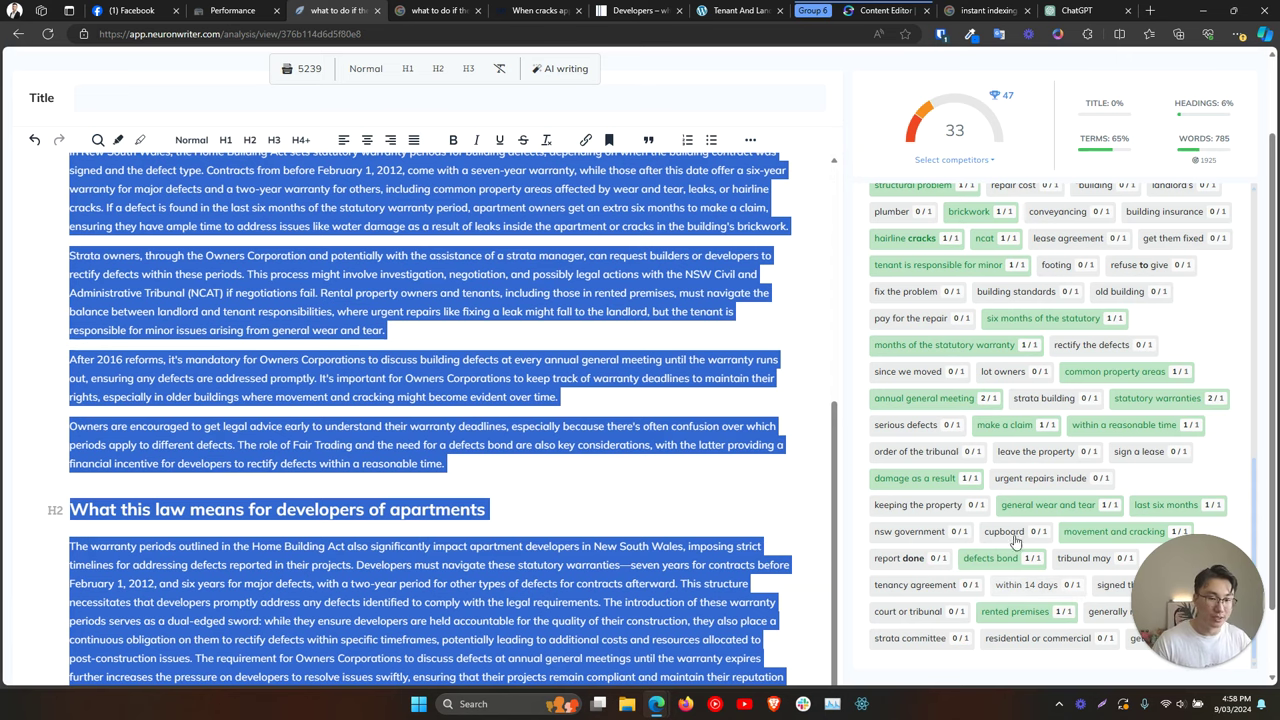
pyautogui.click(512, 512)
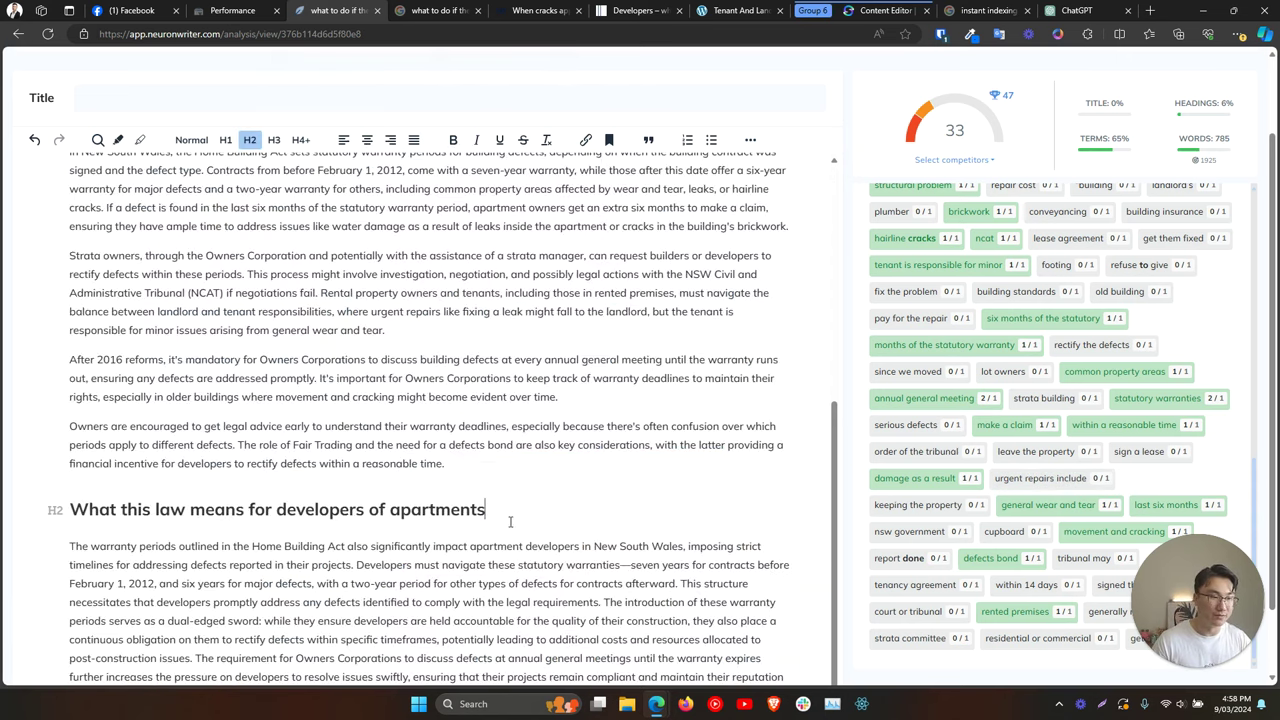
# Open the article's title and description settings and copy all suggested title keywords, from crack to building defect.
pyautogui.scroll(5, 512, 500)
pyautogui.scroll(2, 290, 287)
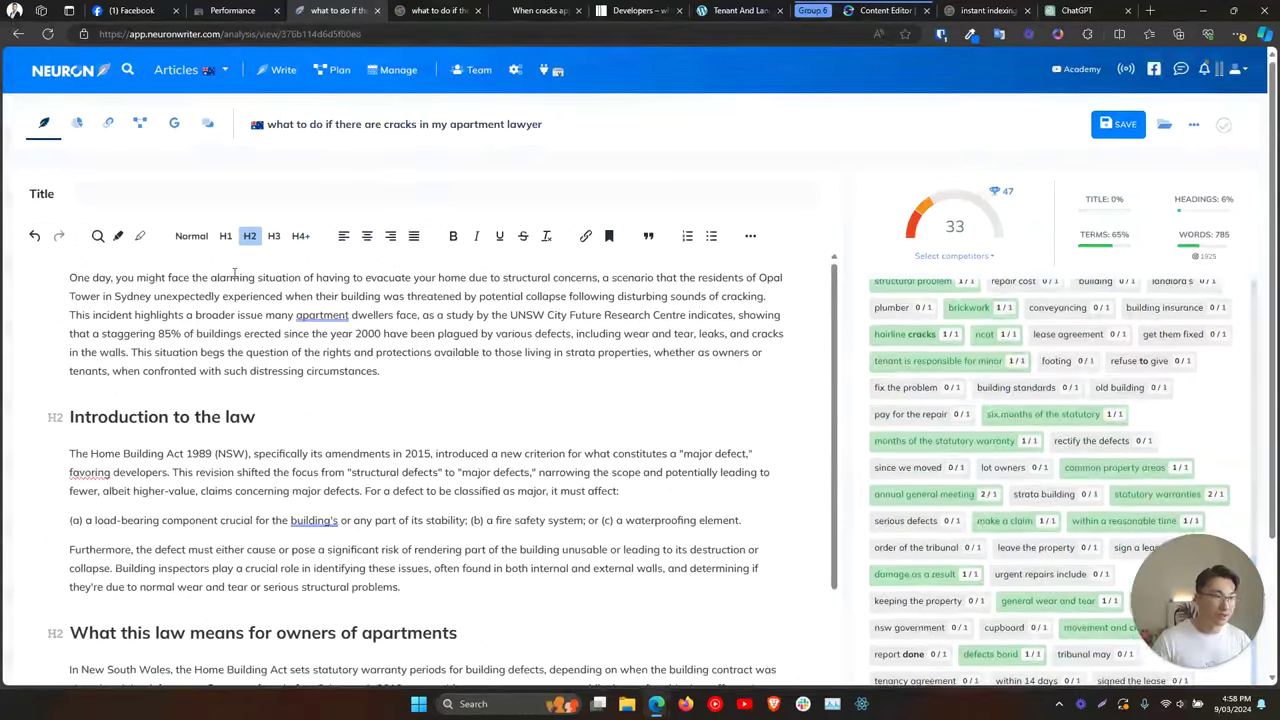
pyautogui.click(157, 205)
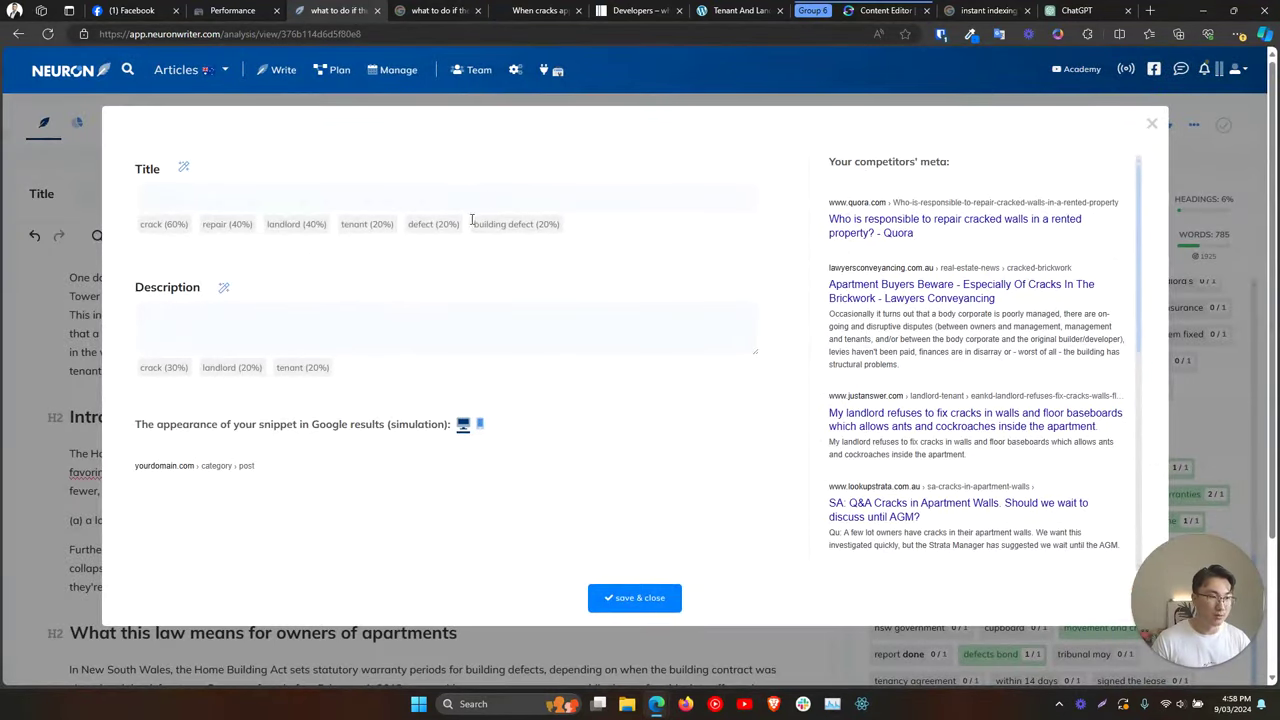
pyautogui.click(183, 172)
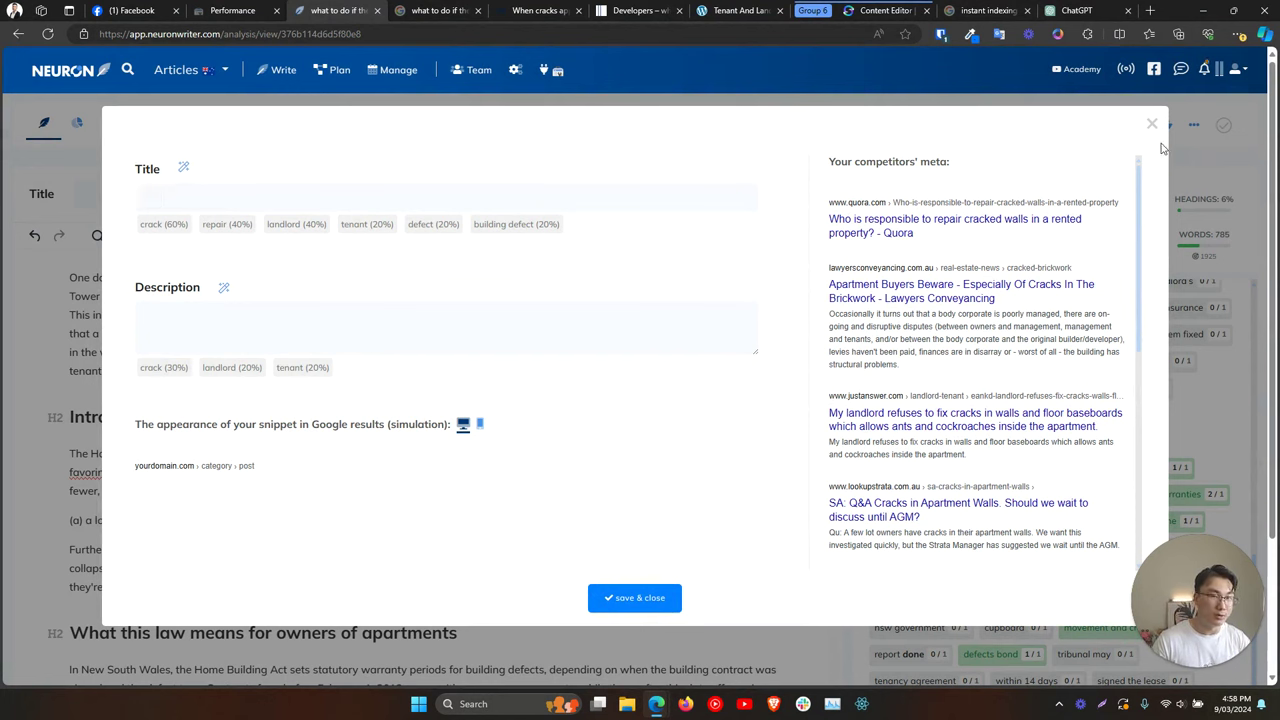
pyautogui.moveTo(600, 229); pyautogui.dragTo(135, 230)
pyautogui.hotkey('ctrl', 'c')
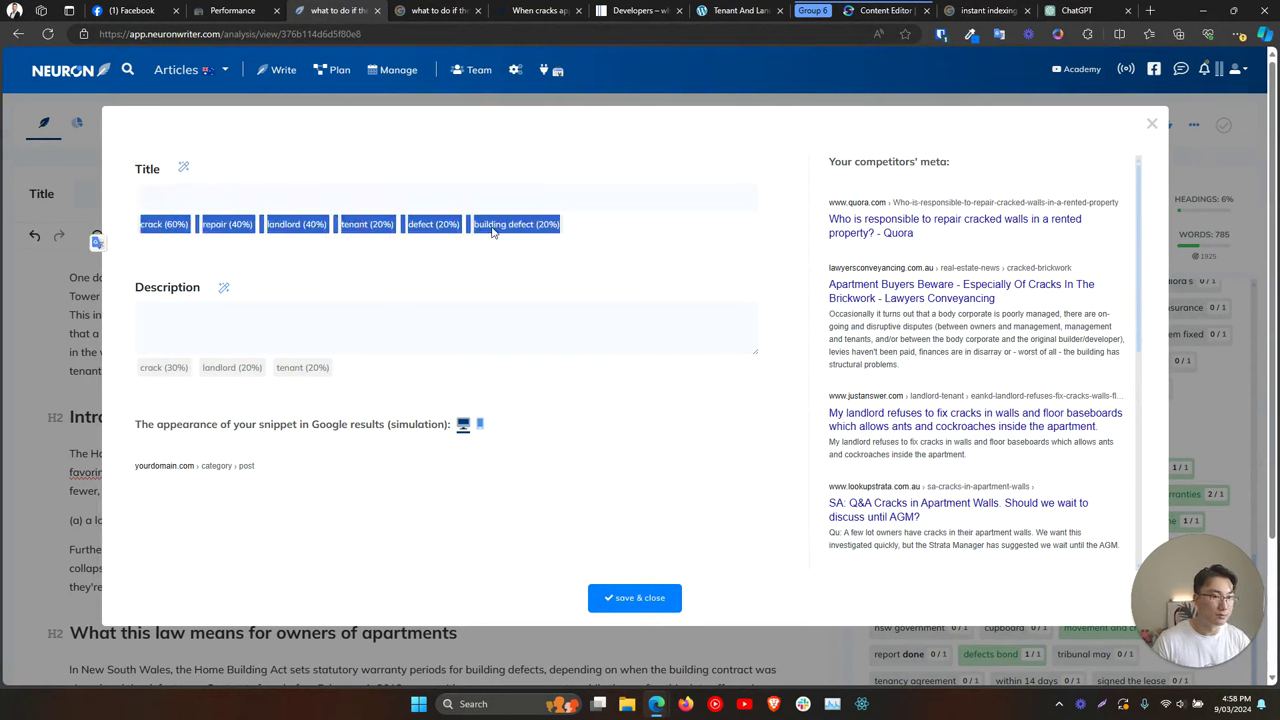
# Switch to ChatGPT and ask for a title that is clear, concise and short and includes the copied title keywords.
pyautogui.hotkey('ctrl', '9')
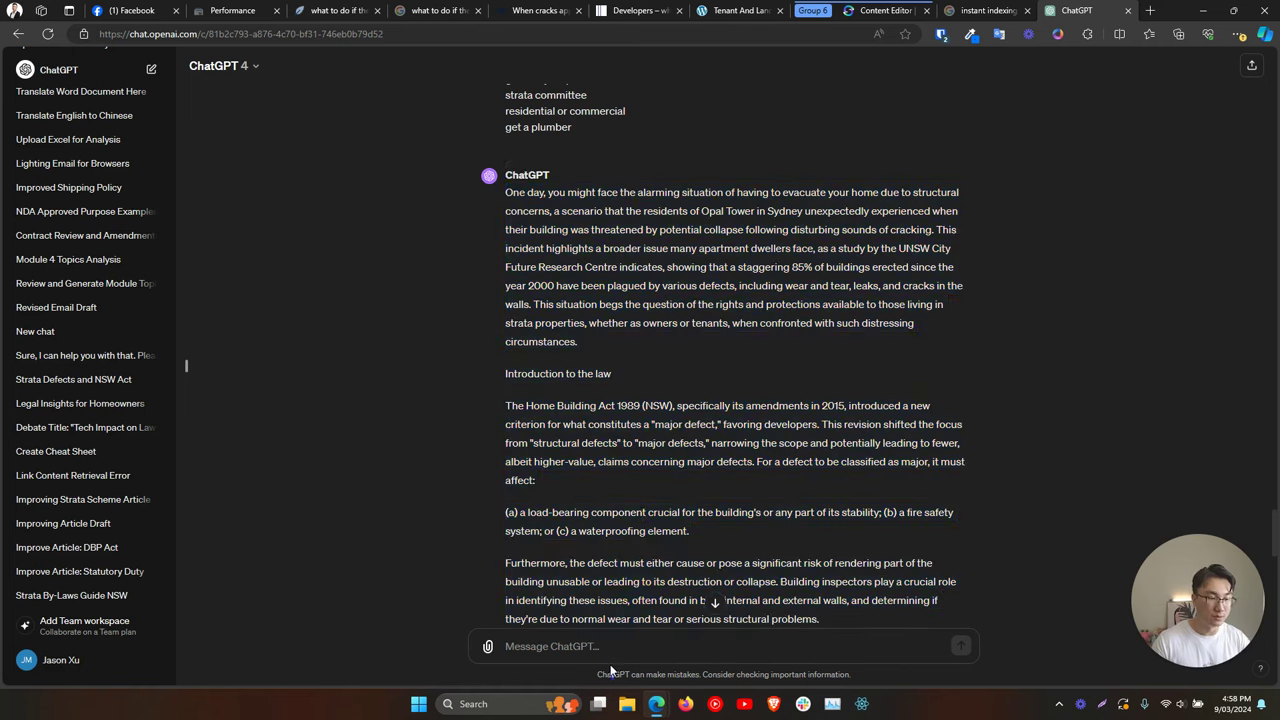
pyautogui.write('please write m')
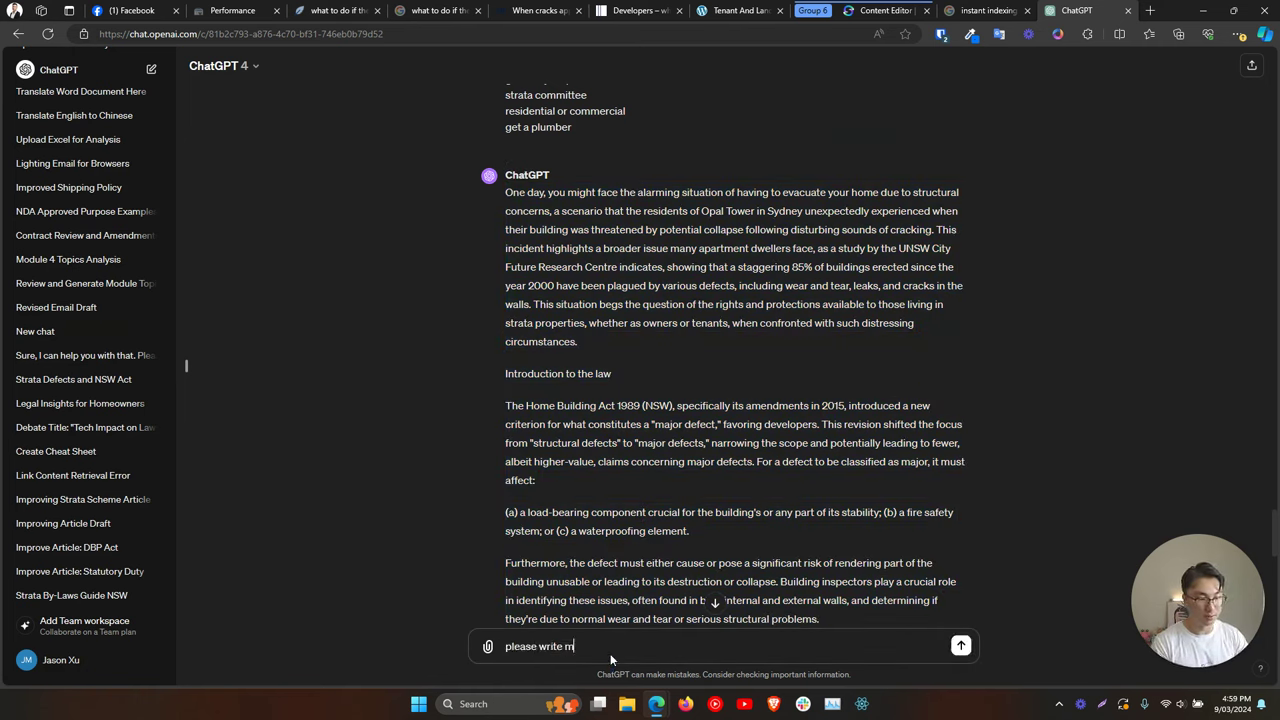
pyautogui.write('e a title that is cle')
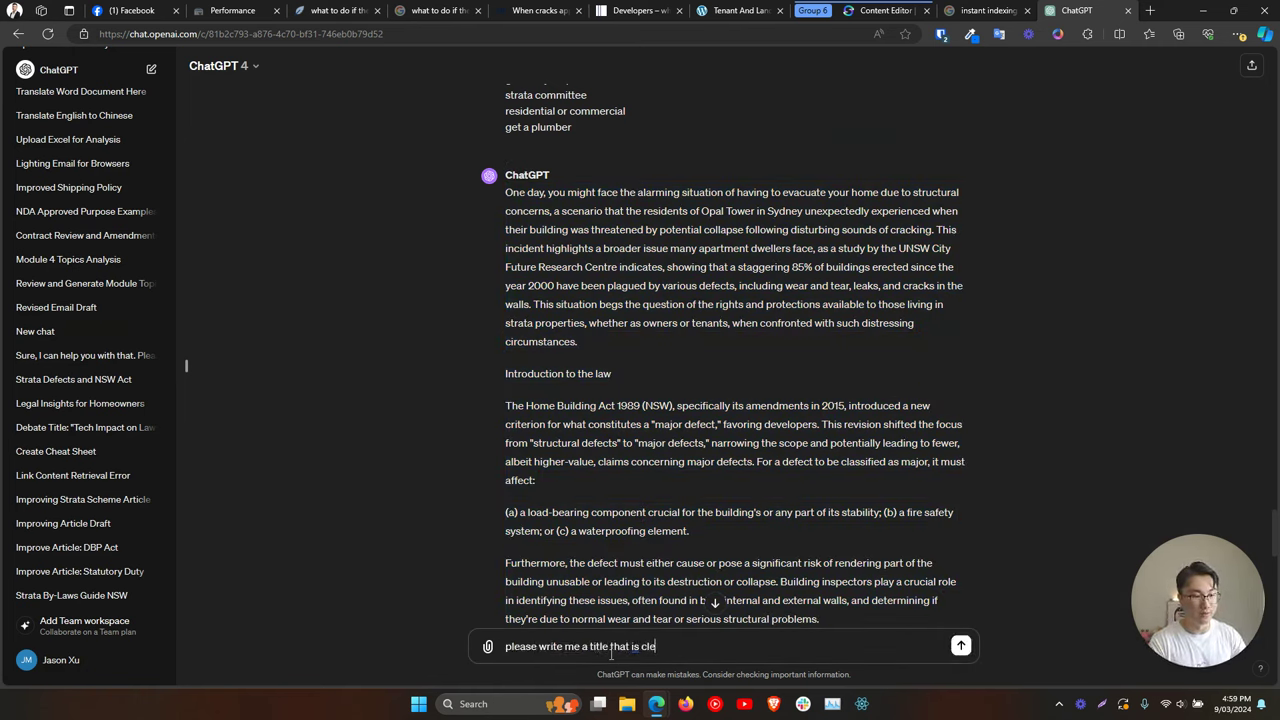
pyautogui.write('ar, concise and')
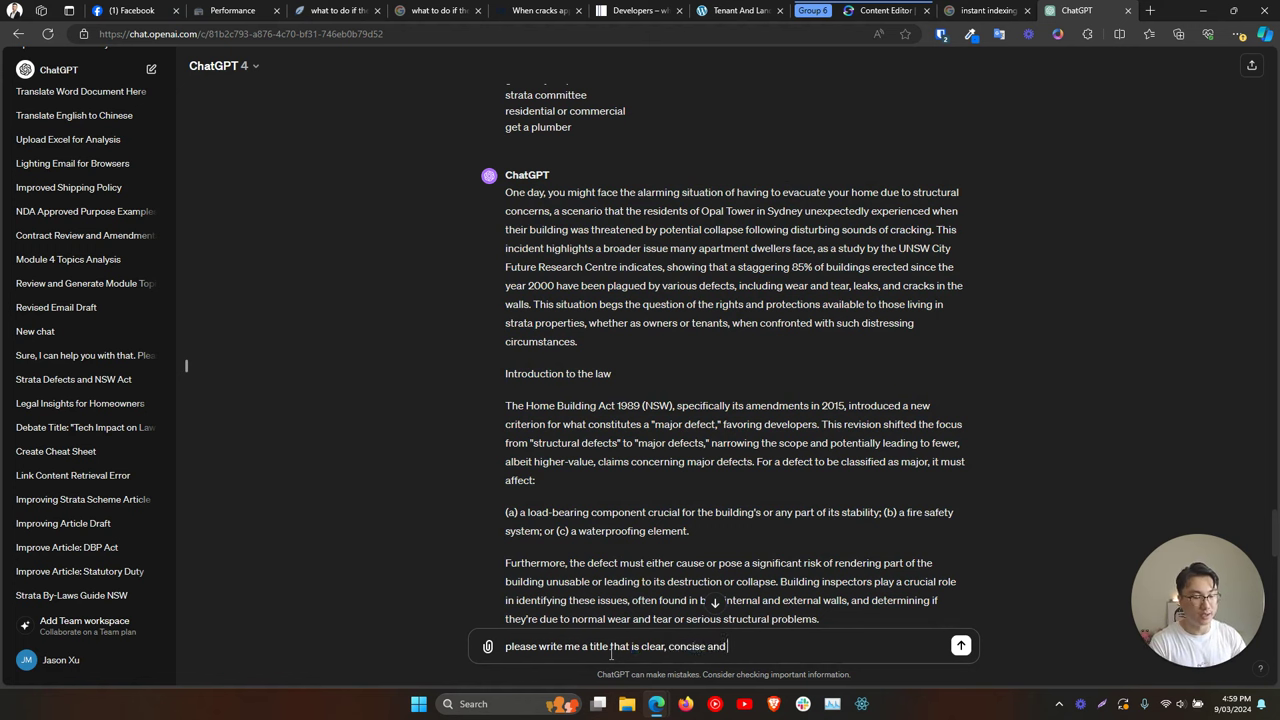
pyautogui.write(' short and')
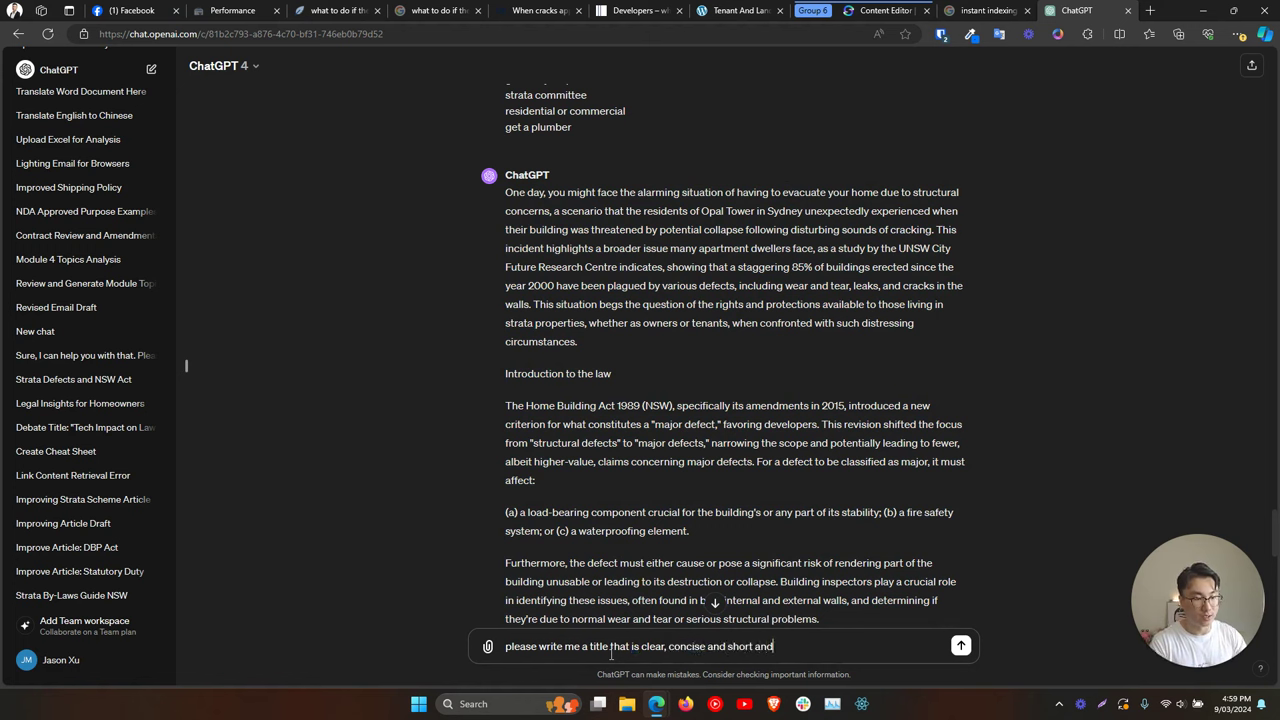
pyautogui.write(' includes thes')
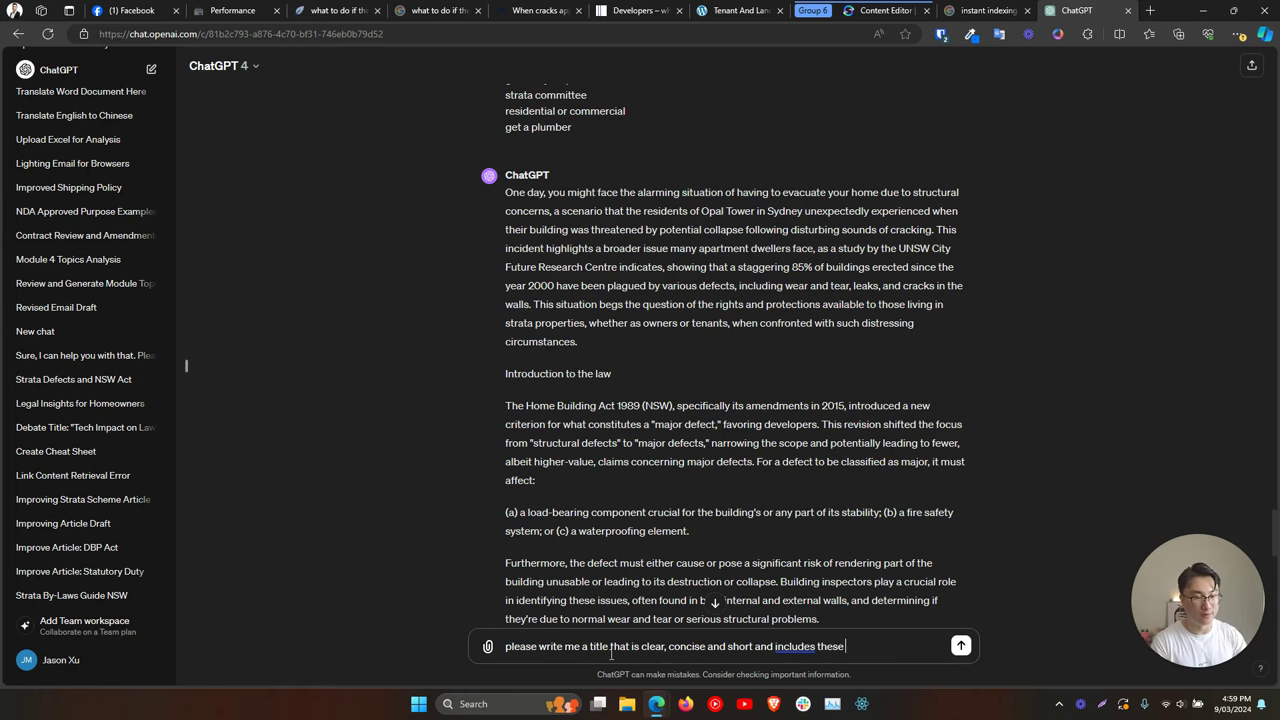
pyautogui.write('e following keyword')
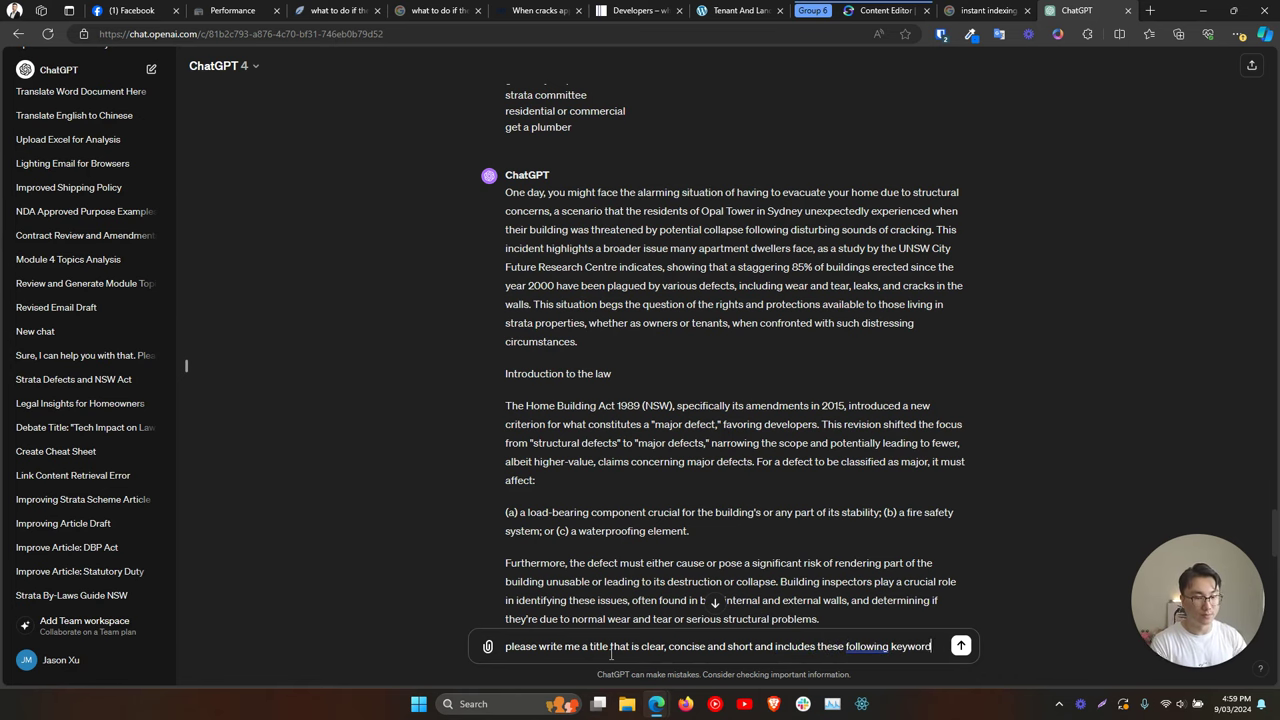
pyautogui.write('s:')
pyautogui.hotkey('ctrl', 'v')
pyautogui.press('Return')
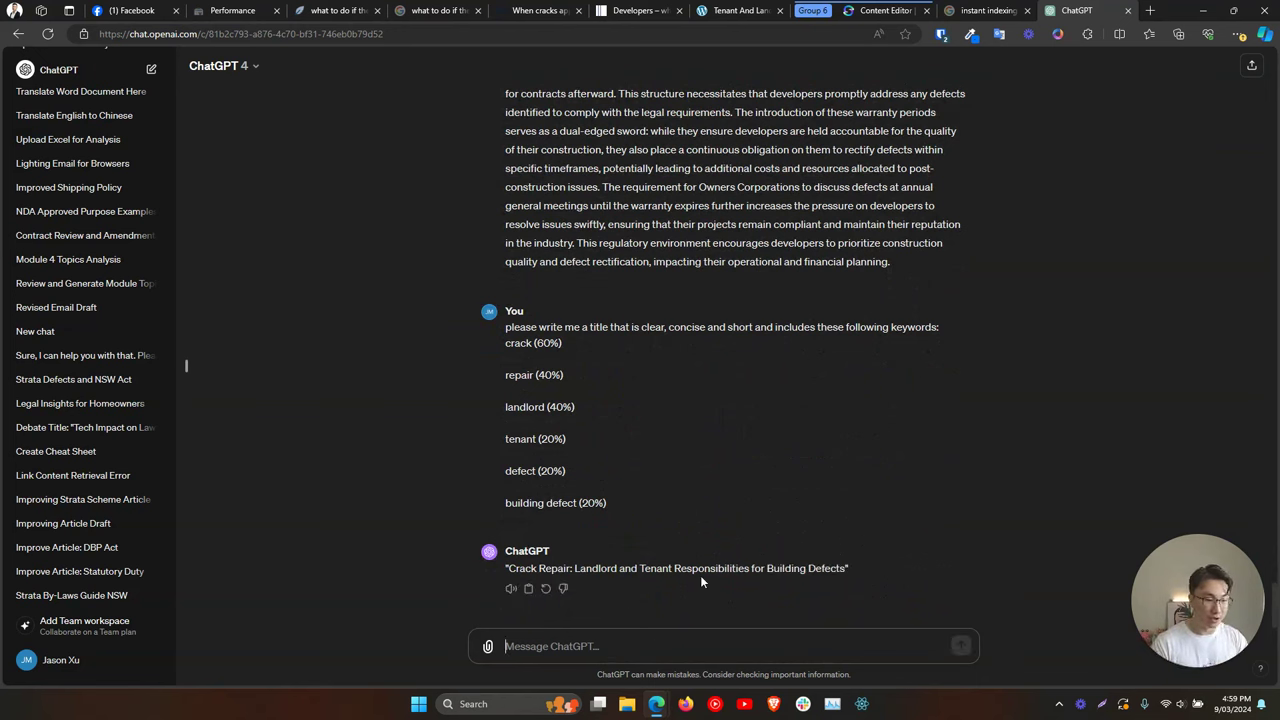
# Ask ChatGPT to give 5 more variations of the title following the same instructions.
pyautogui.write('p')
pyautogui.press('BackSpace')
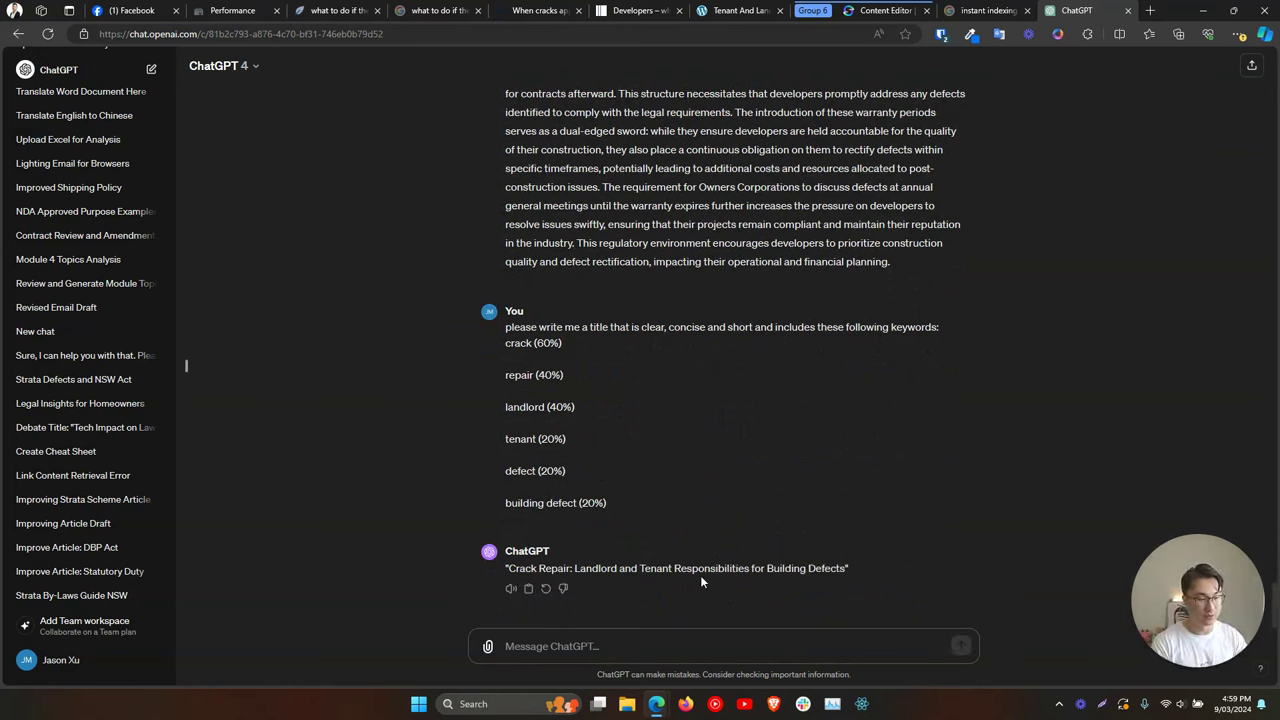
pyautogui.write('please give me 5 more variations')
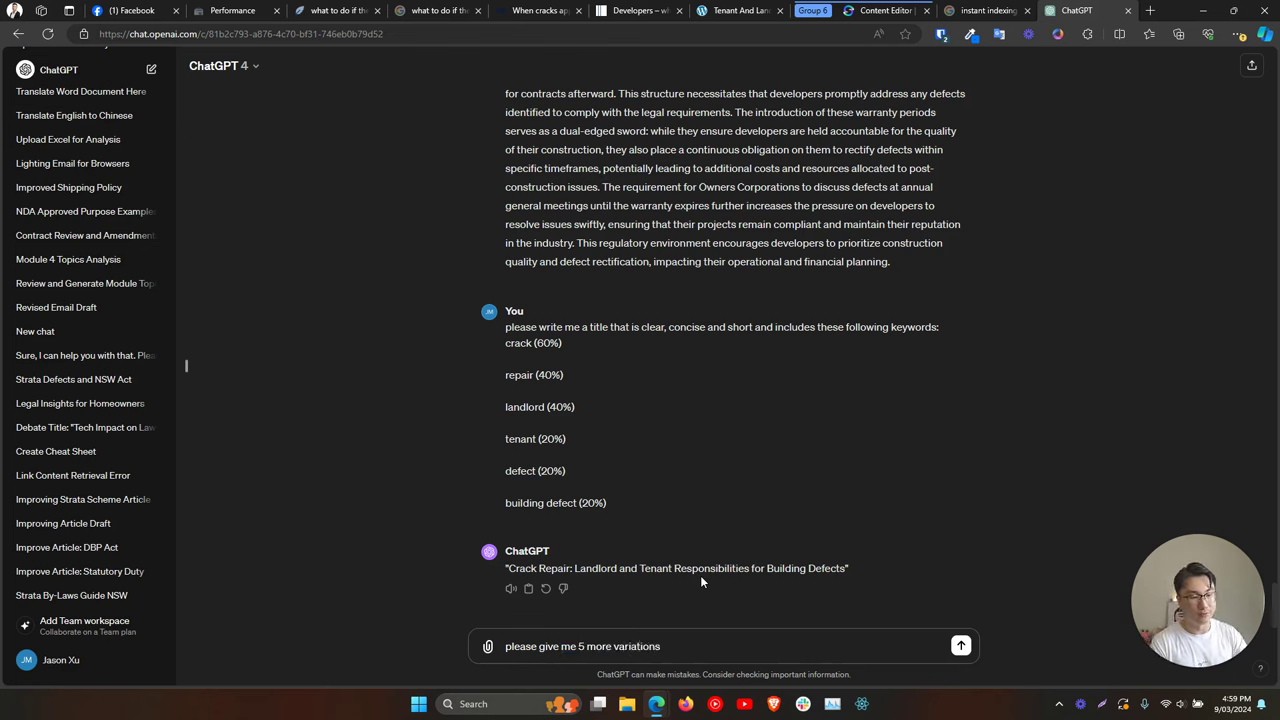
pyautogui.write(' followi')
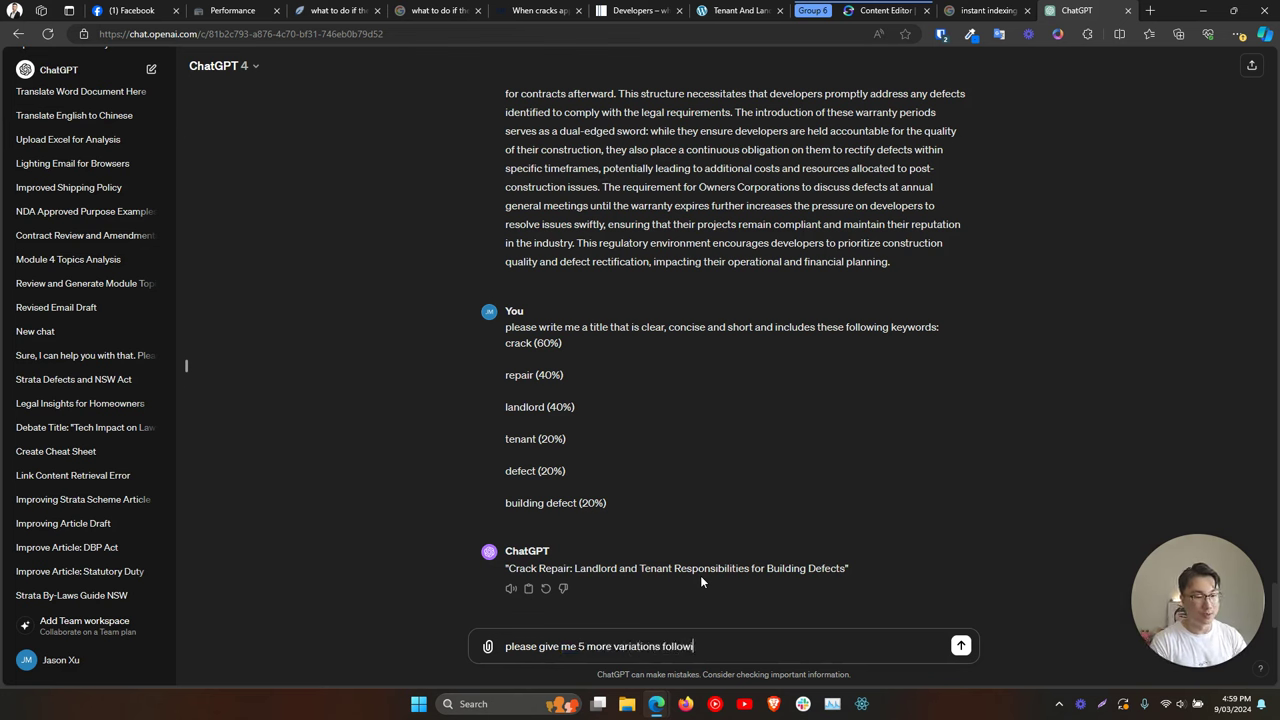
pyautogui.write('ng my instructions')
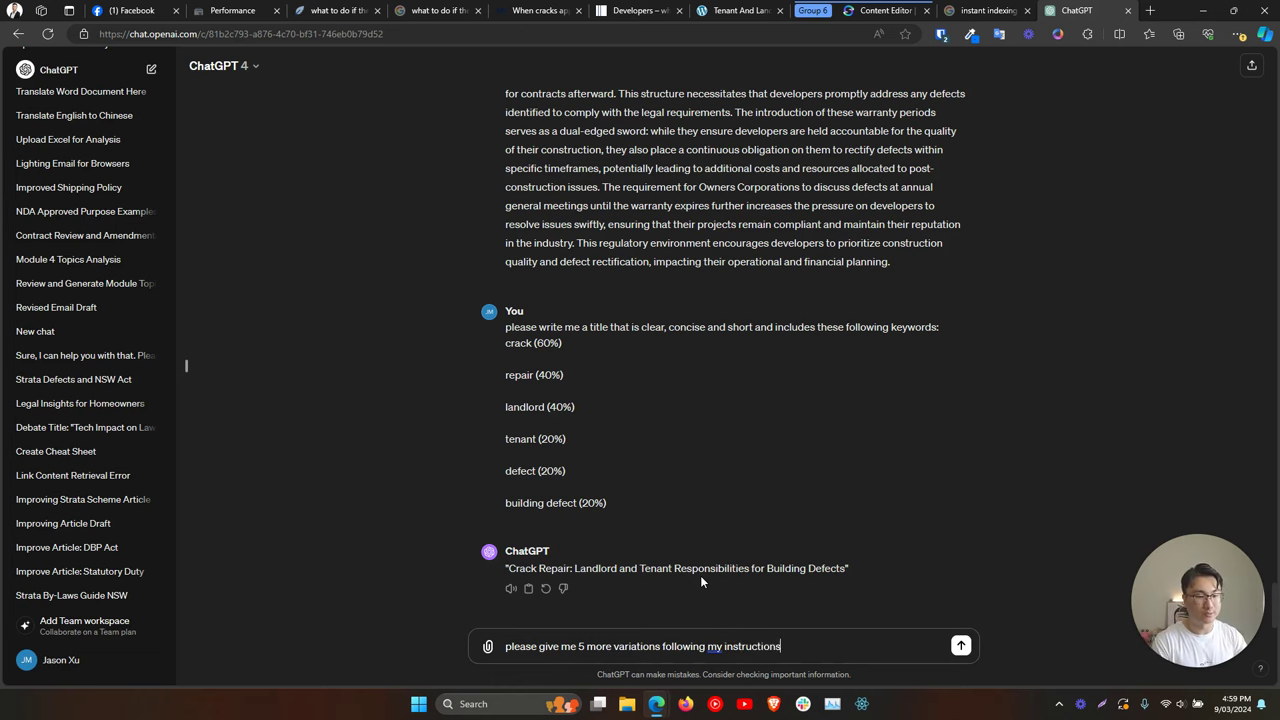
pyautogui.press('Return')
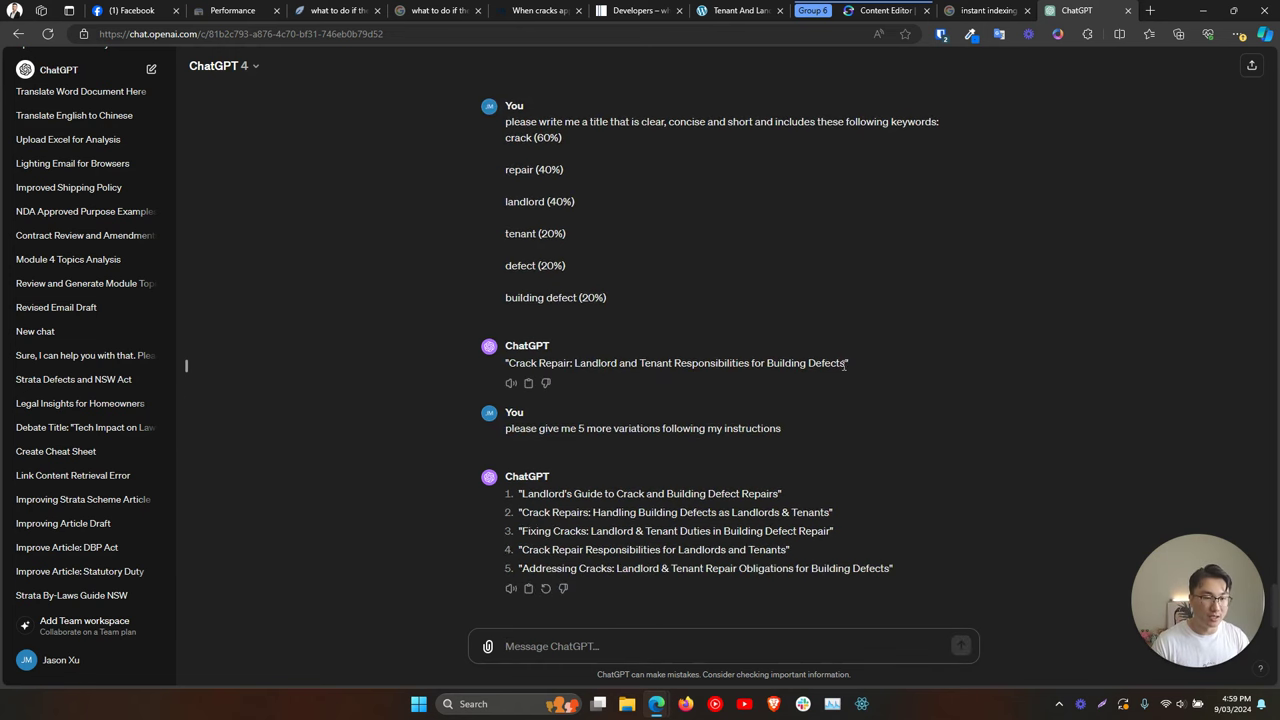
# Copy "Crack Repair: Landlord and Tenant Responsibilities for Building Defects" and paste it as the article title in NeuronWriter.
pyautogui.moveTo(845, 366); pyautogui.dragTo(516, 362)
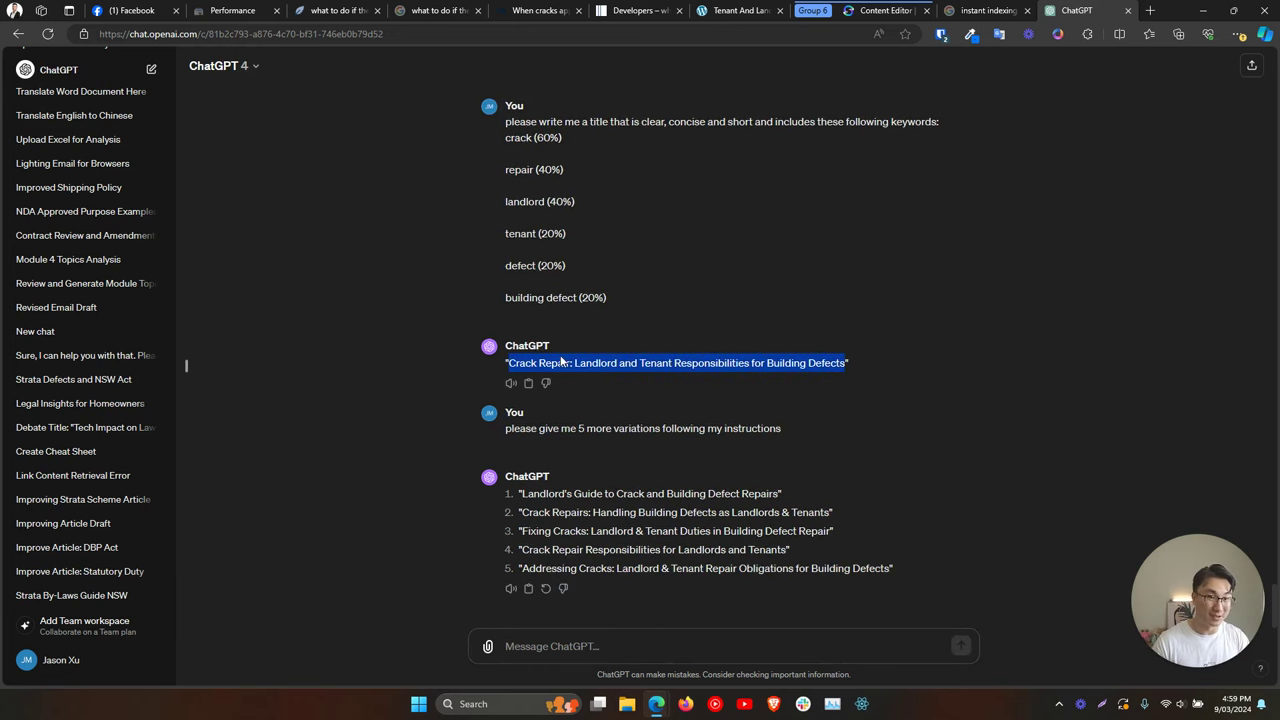
pyautogui.click(318, 9)
pyautogui.hotkey('ctrl', 'v')
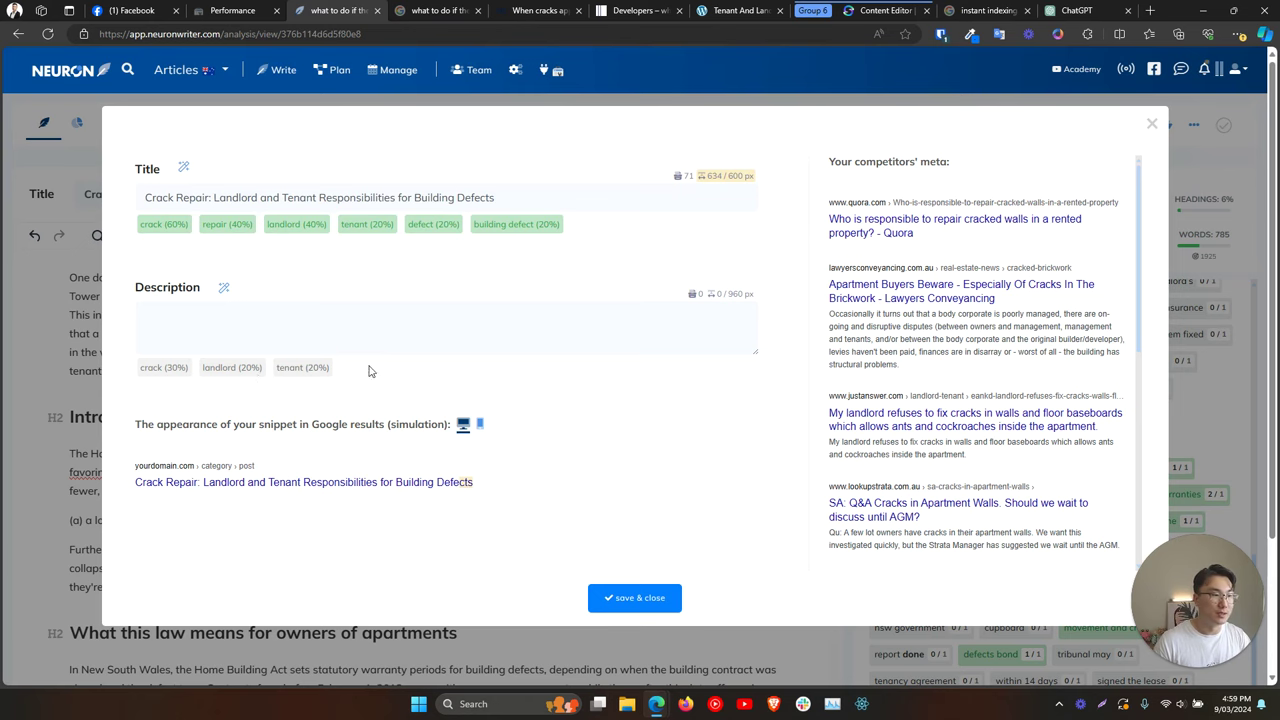
# Copy the suggested description keywords crack, landlord and tenant, and ask ChatGPT for a short description of the article that includes them.
pyautogui.moveTo(368, 371); pyautogui.dragTo(140, 372)
pyautogui.hotkey('ctrl', 'c')
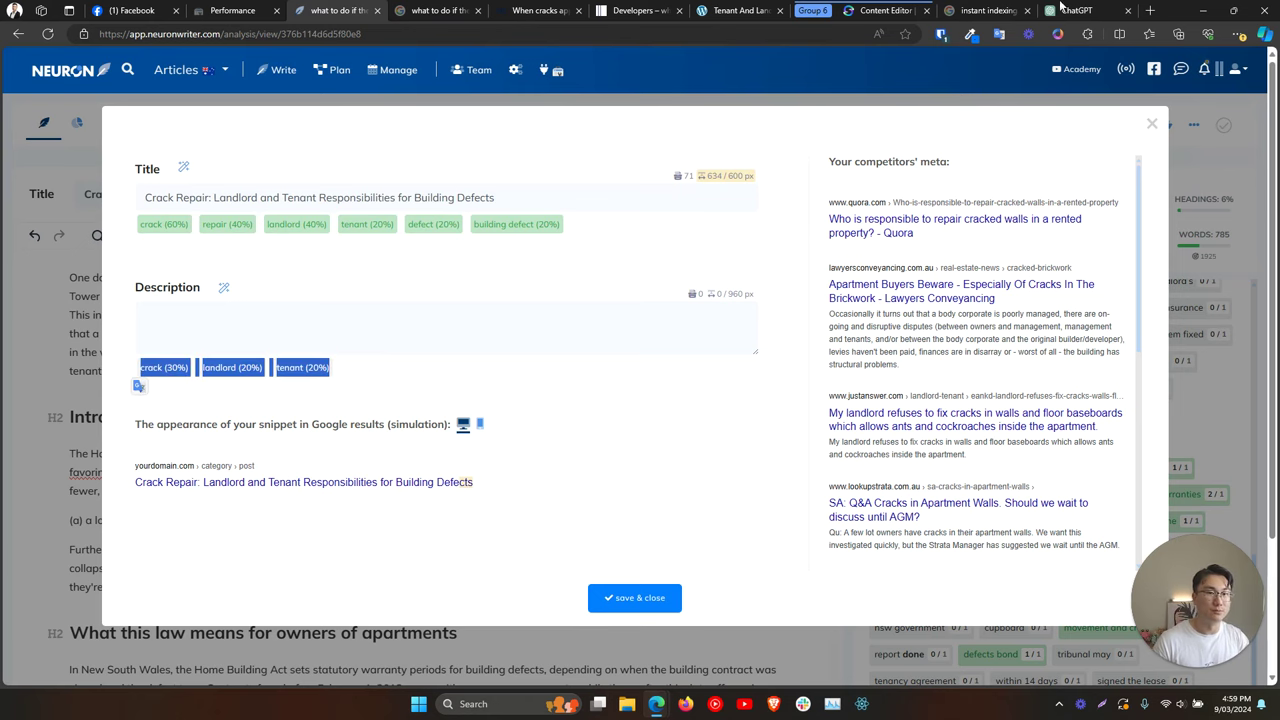
pyautogui.hotkey('ctrl', '9')
pyautogui.click(691, 648)
pyautogui.write('p')
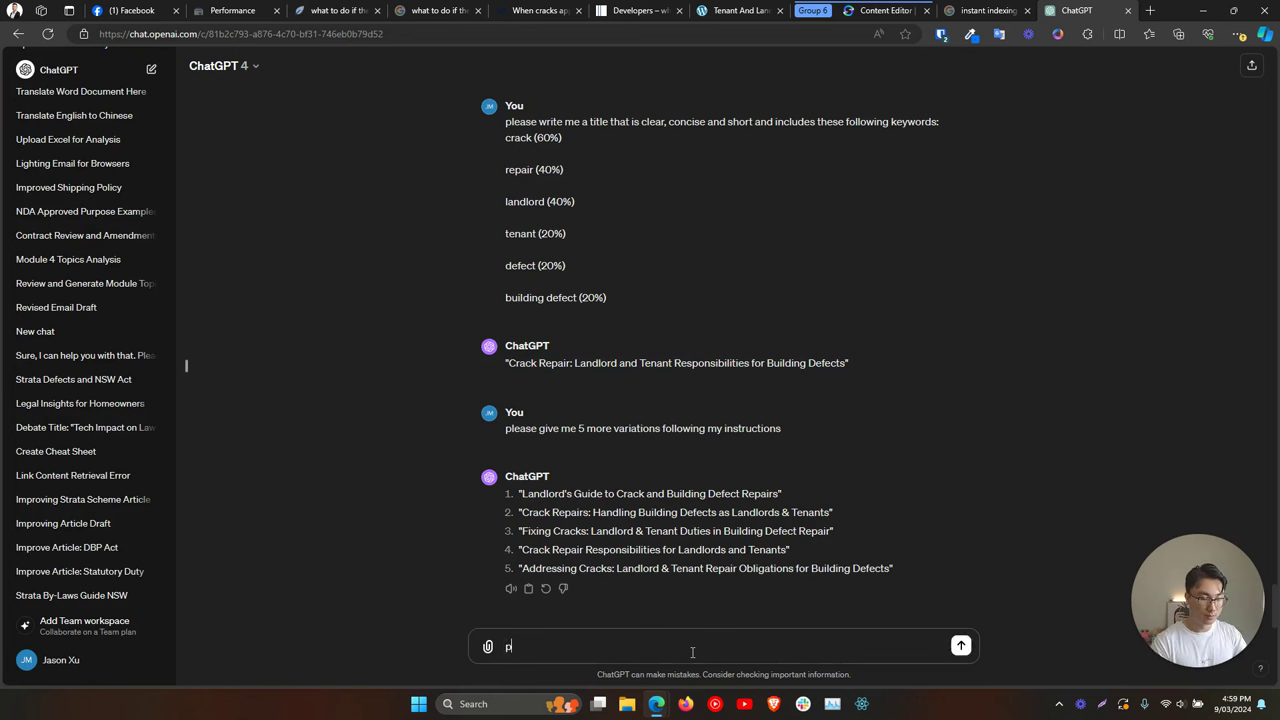
pyautogui.write('lease write me a short d')
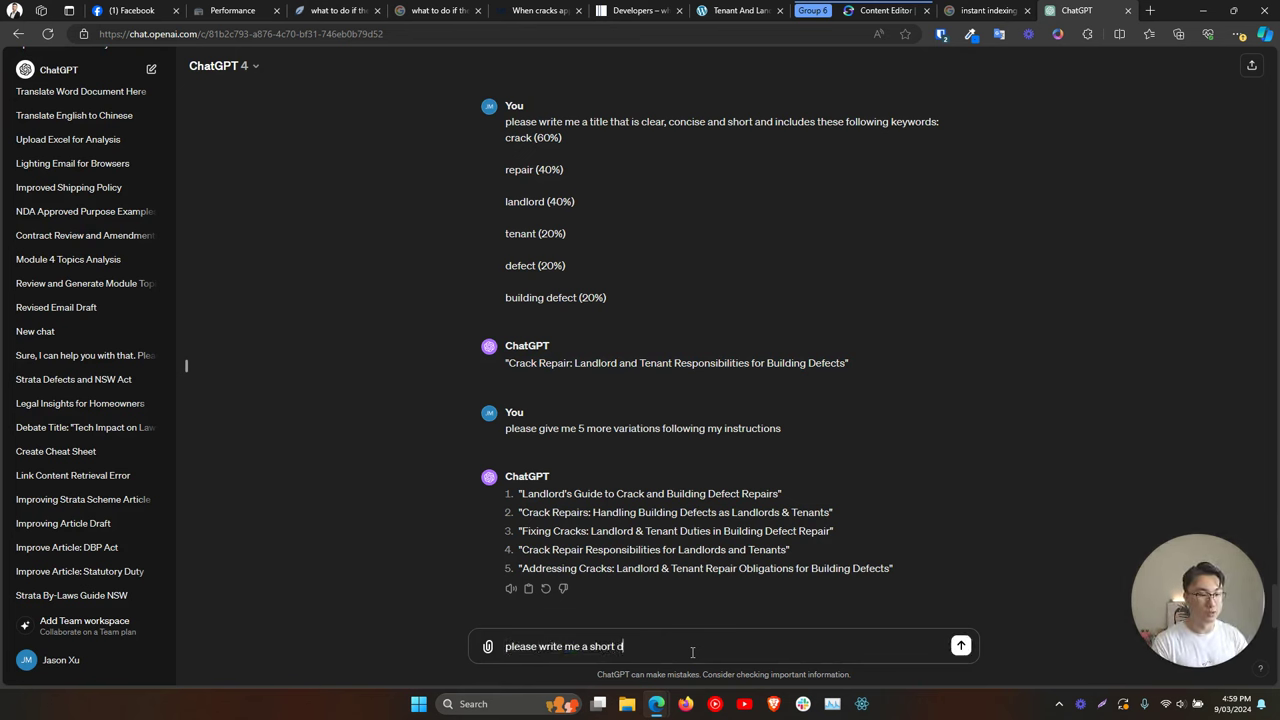
pyautogui.write('escription for this ')
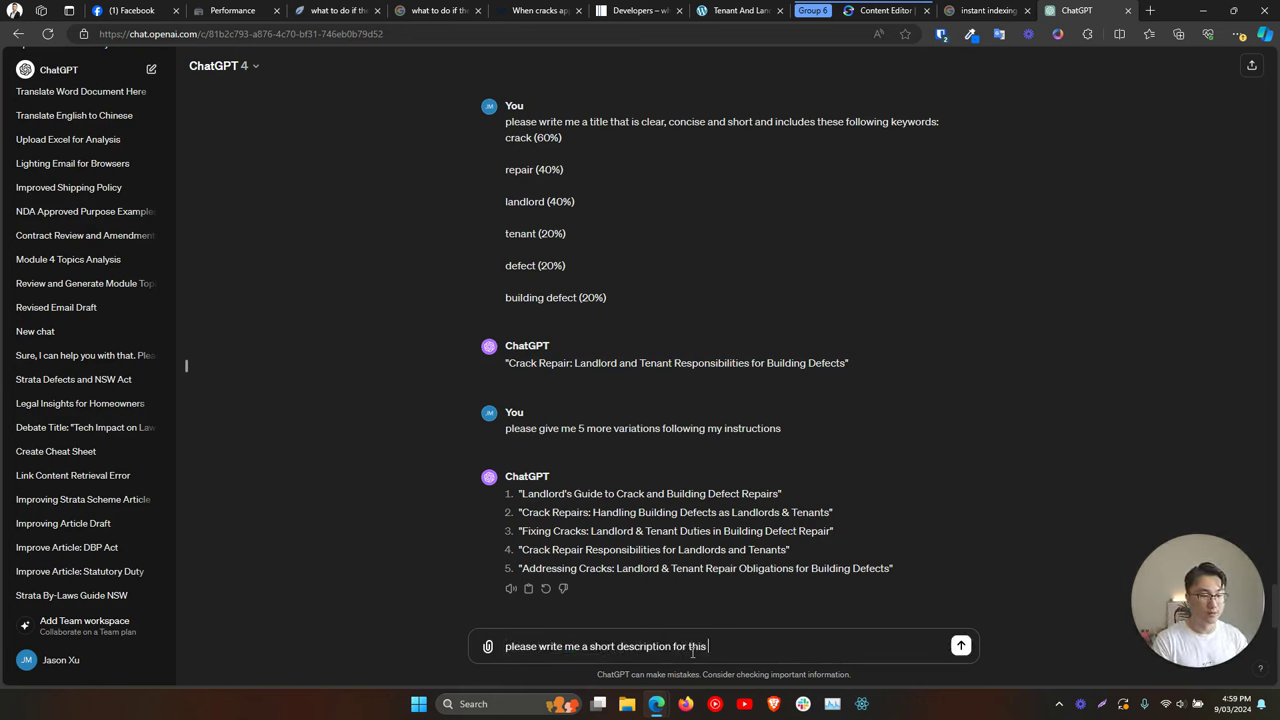
pyautogui.write('article that includes these keywords')
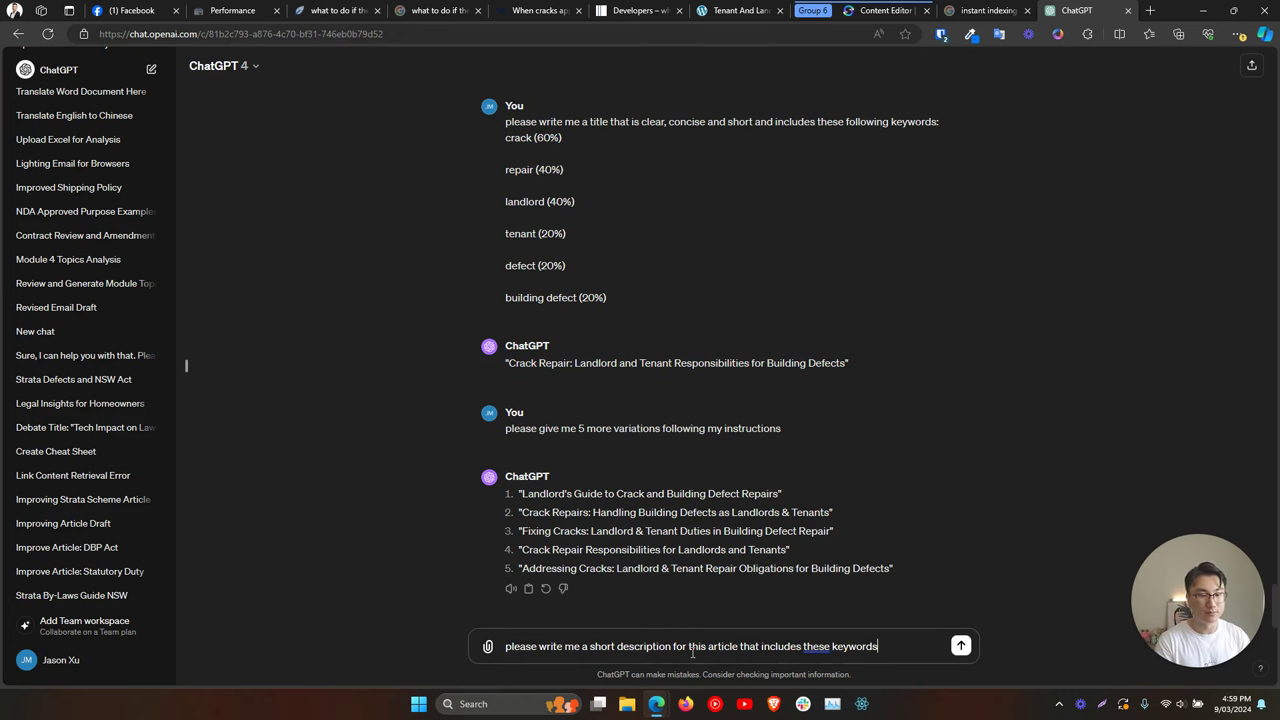
pyautogui.write(':')
pyautogui.hotkey('ctrl', 'v')
pyautogui.press('Return')
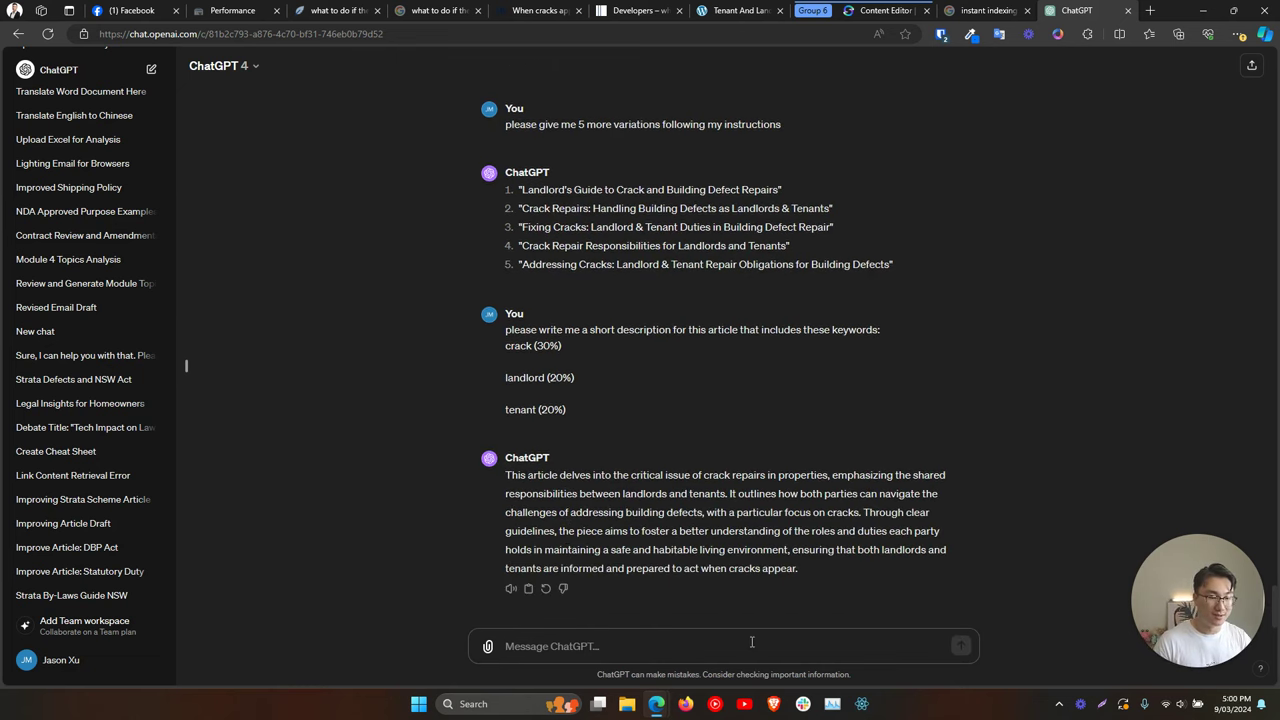
# Ask ChatGPT to cut the description in half but still have the same keywords.
pyautogui.write('please cut that in half')
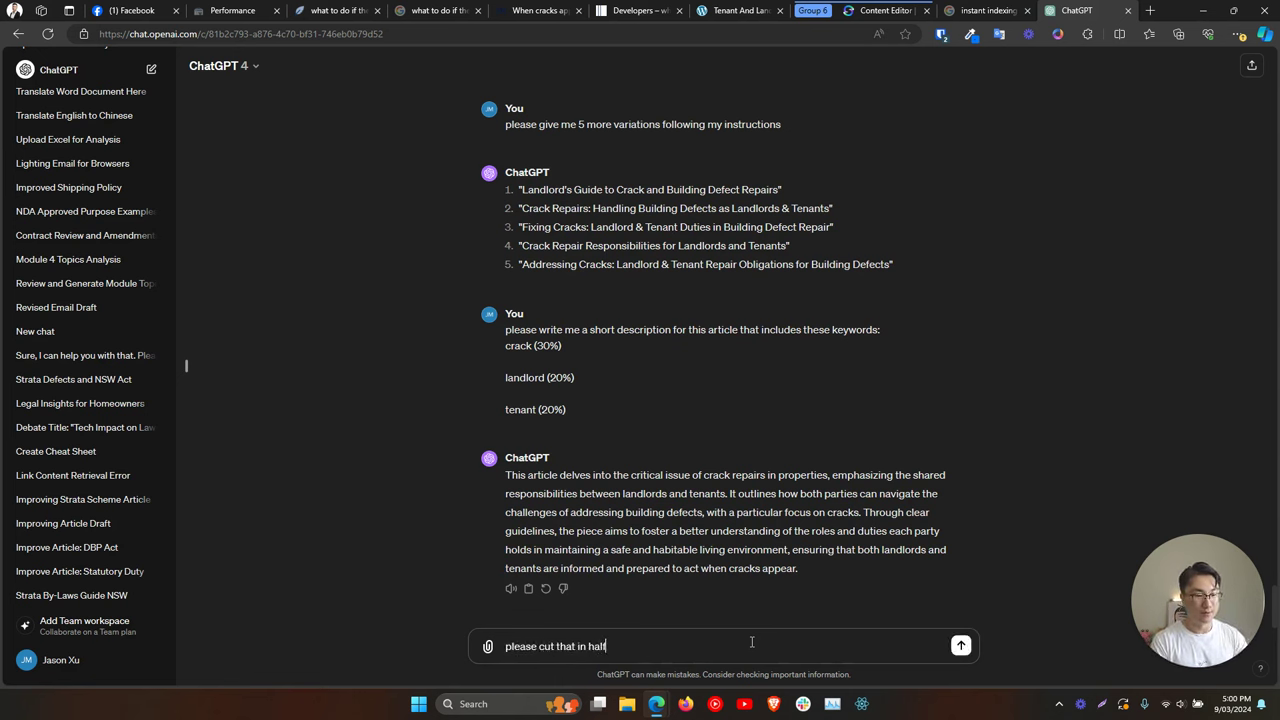
pyautogui.write('buyt')
pyautogui.write('still have the same ke')
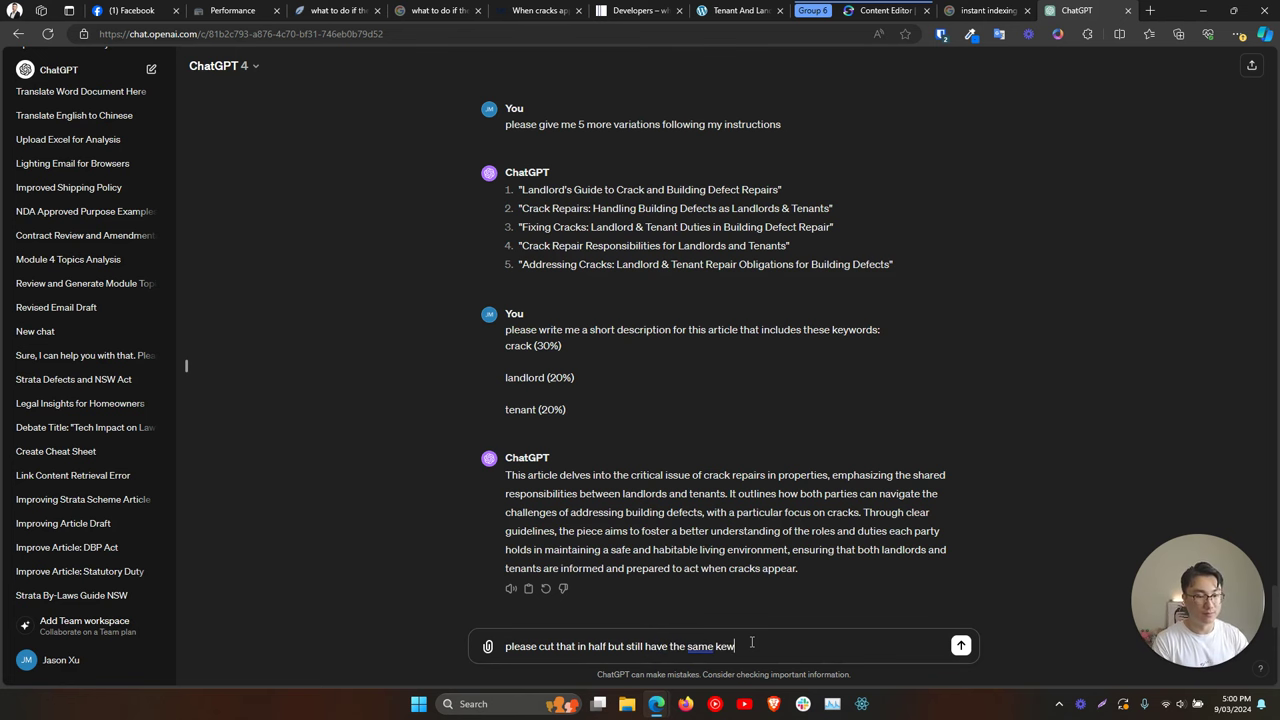
pyautogui.write('ywords')
pyautogui.press('Return')
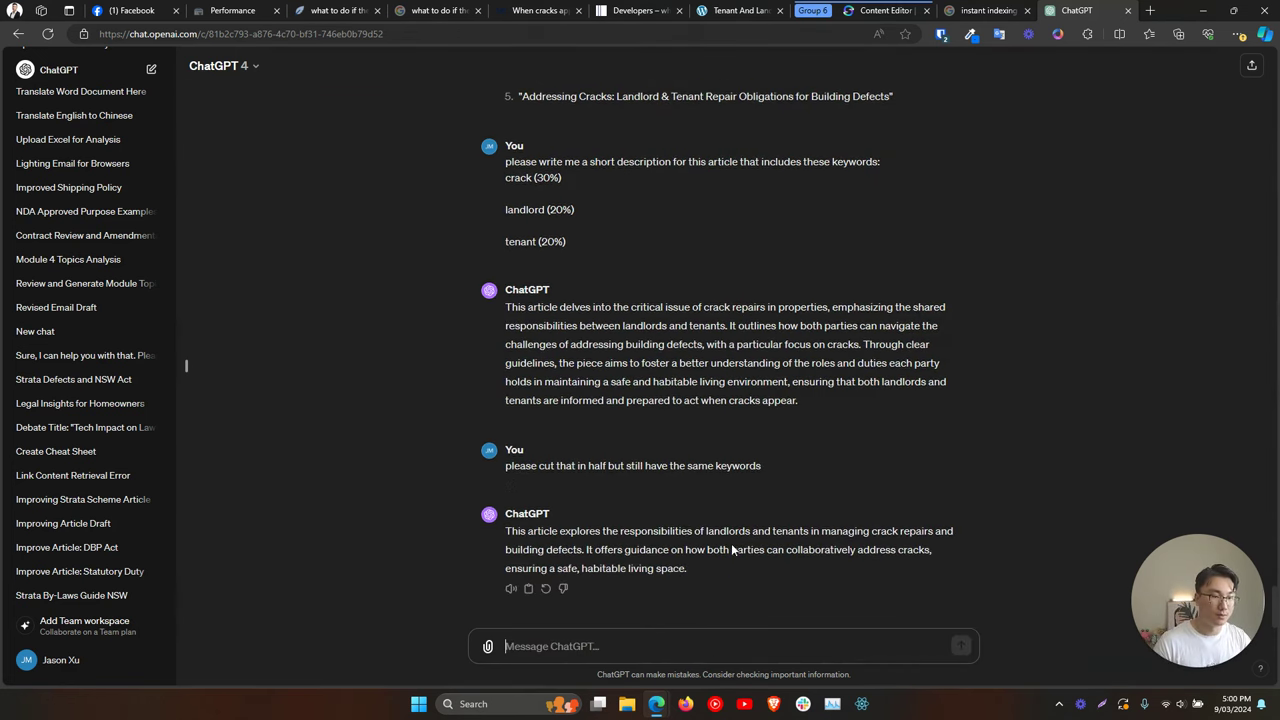
# Copy ChatGPT's shortened description and paste it as the article's meta description in NeuronWriter.
pyautogui.moveTo(690, 568); pyautogui.dragTo(511, 534)
pyautogui.hotkey('ctrl', 'c')
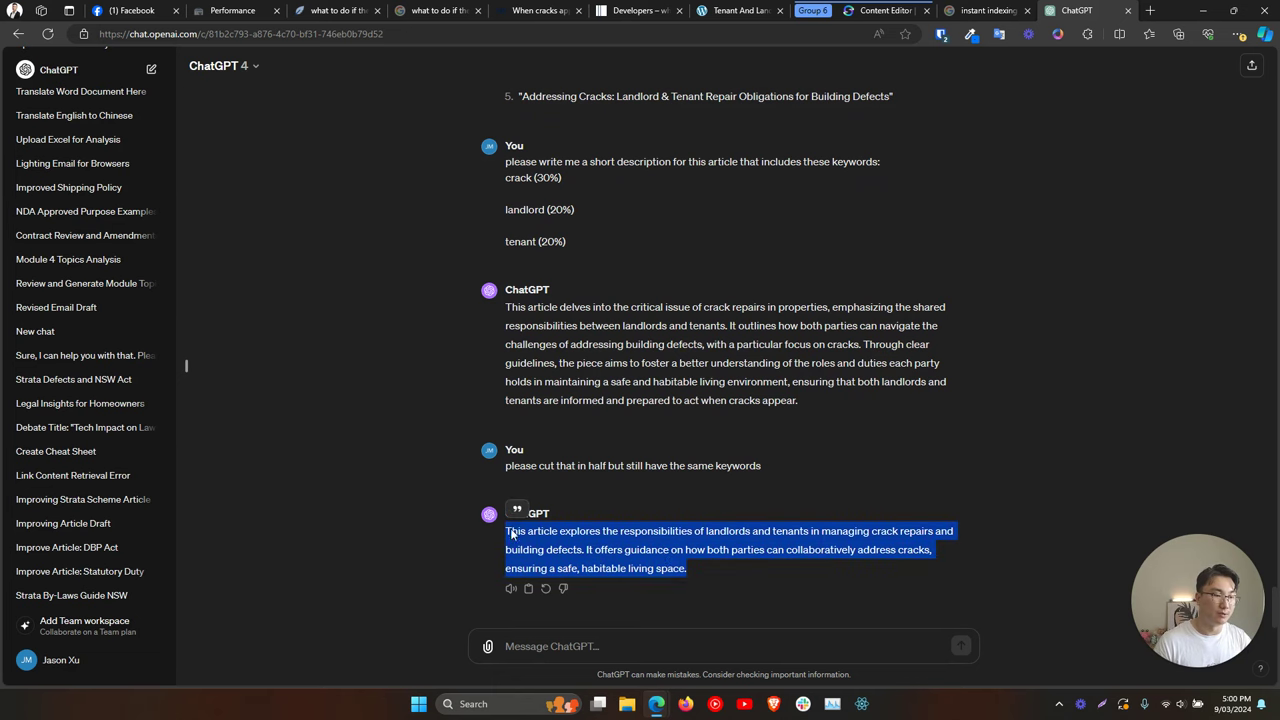
pyautogui.click(338, 10)
pyautogui.click(160, 335)
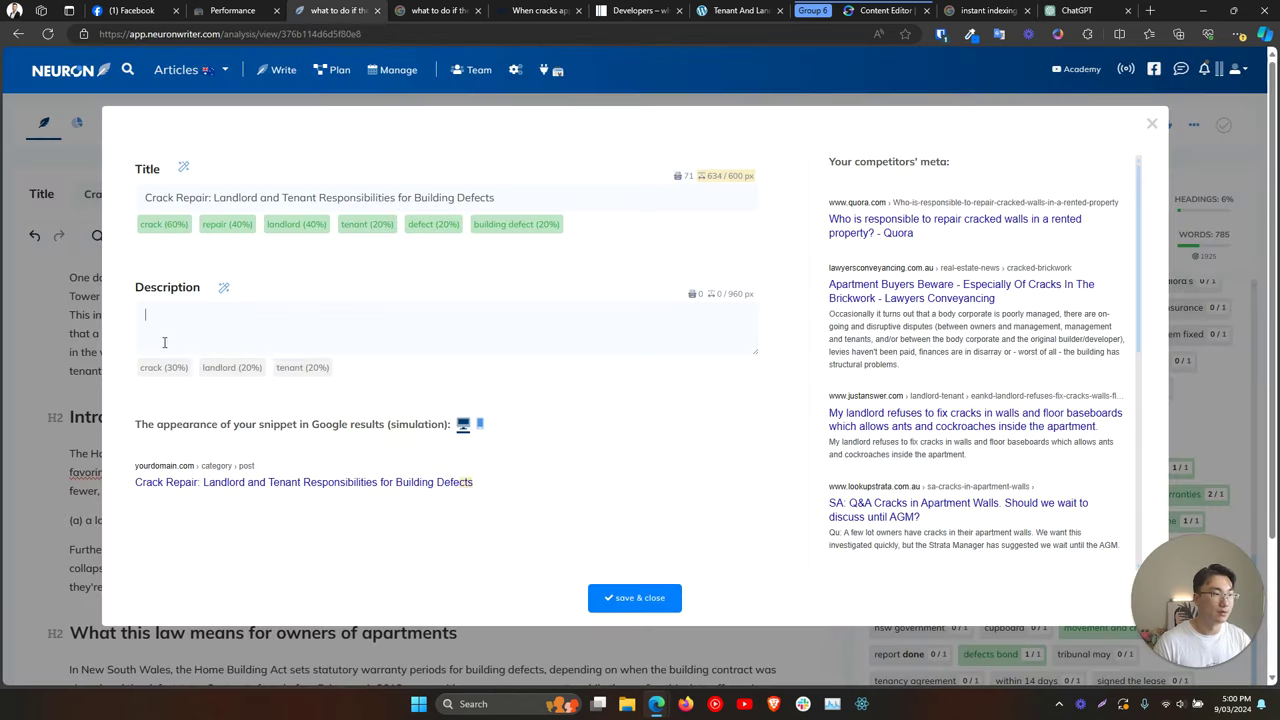
pyautogui.hotkey('ctrl', 'v')
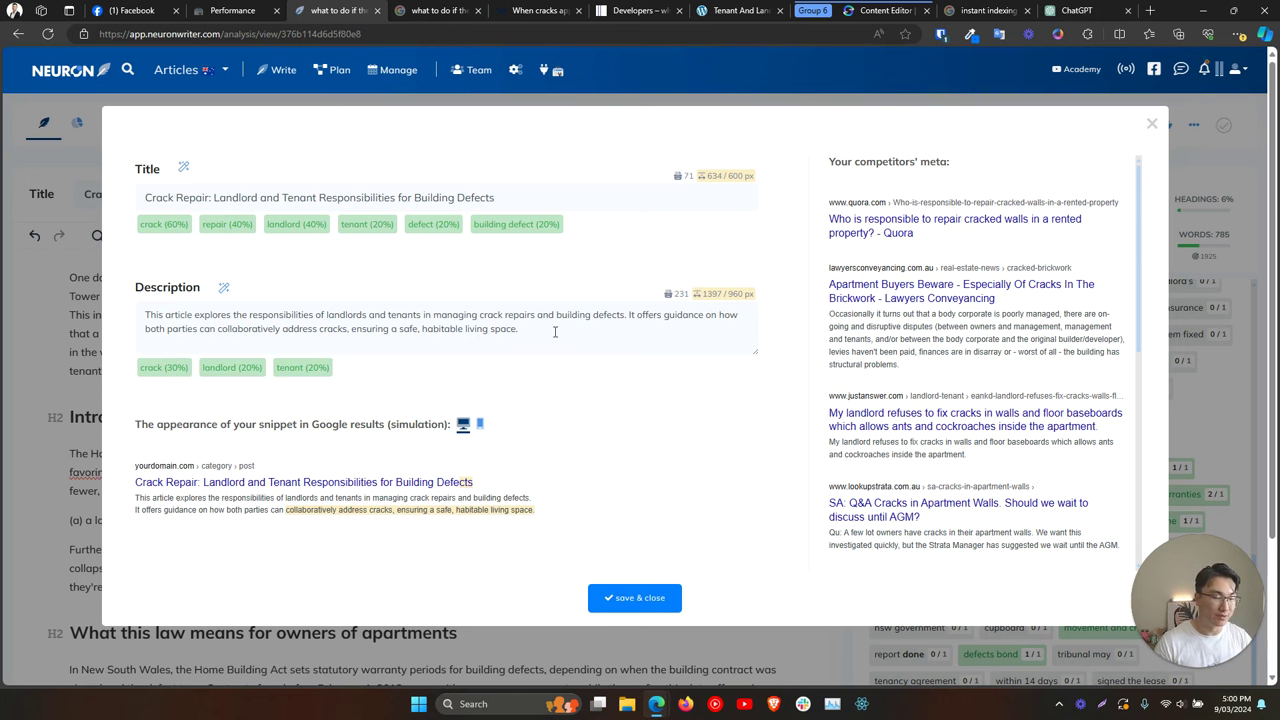
# Replace the description's opening words "This article explores the responsibilities" with "Guide: responsibilities".
pyautogui.moveTo(546, 332); pyautogui.dragTo(319, 343)
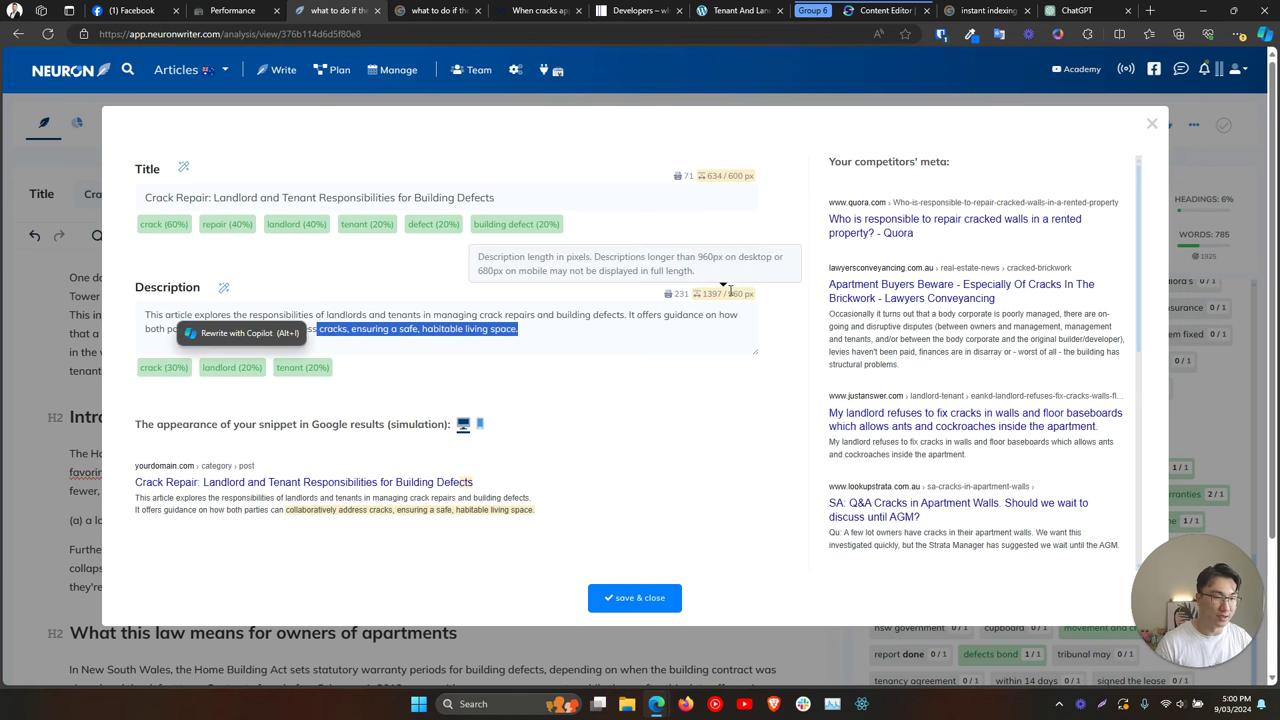
pyautogui.click(566, 331)
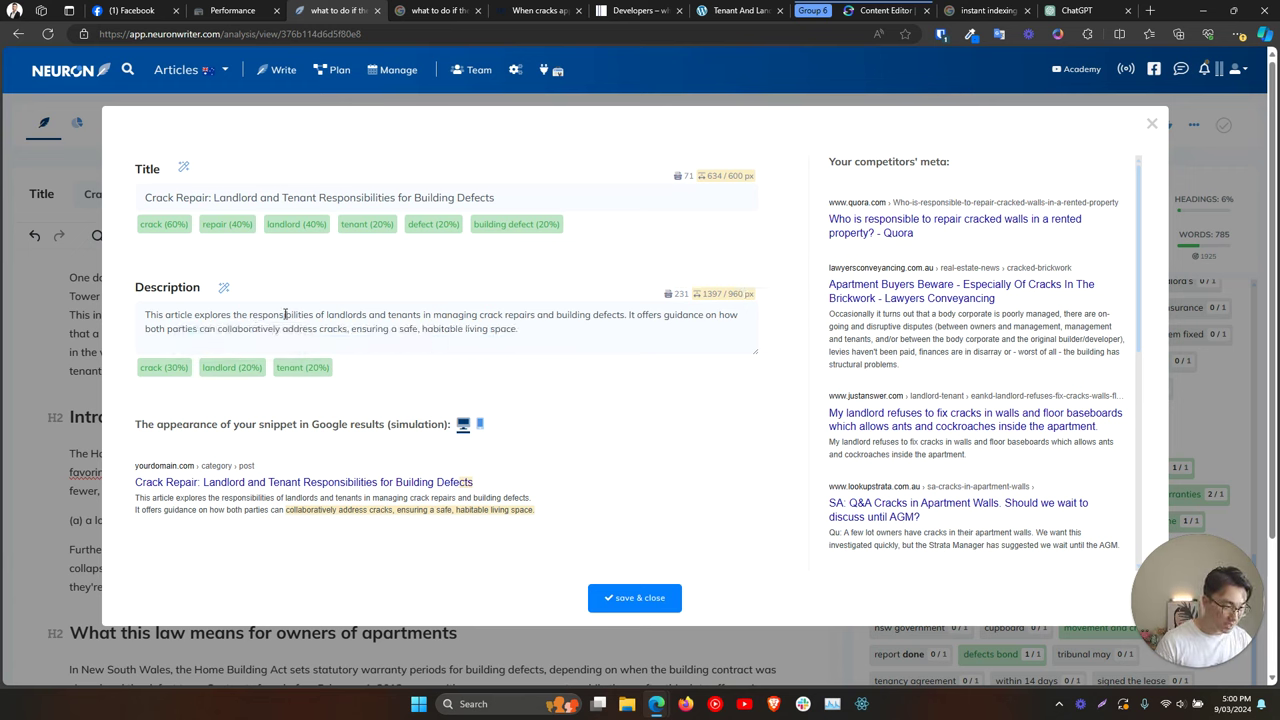
pyautogui.moveTo(315, 314); pyautogui.dragTo(3, 326)
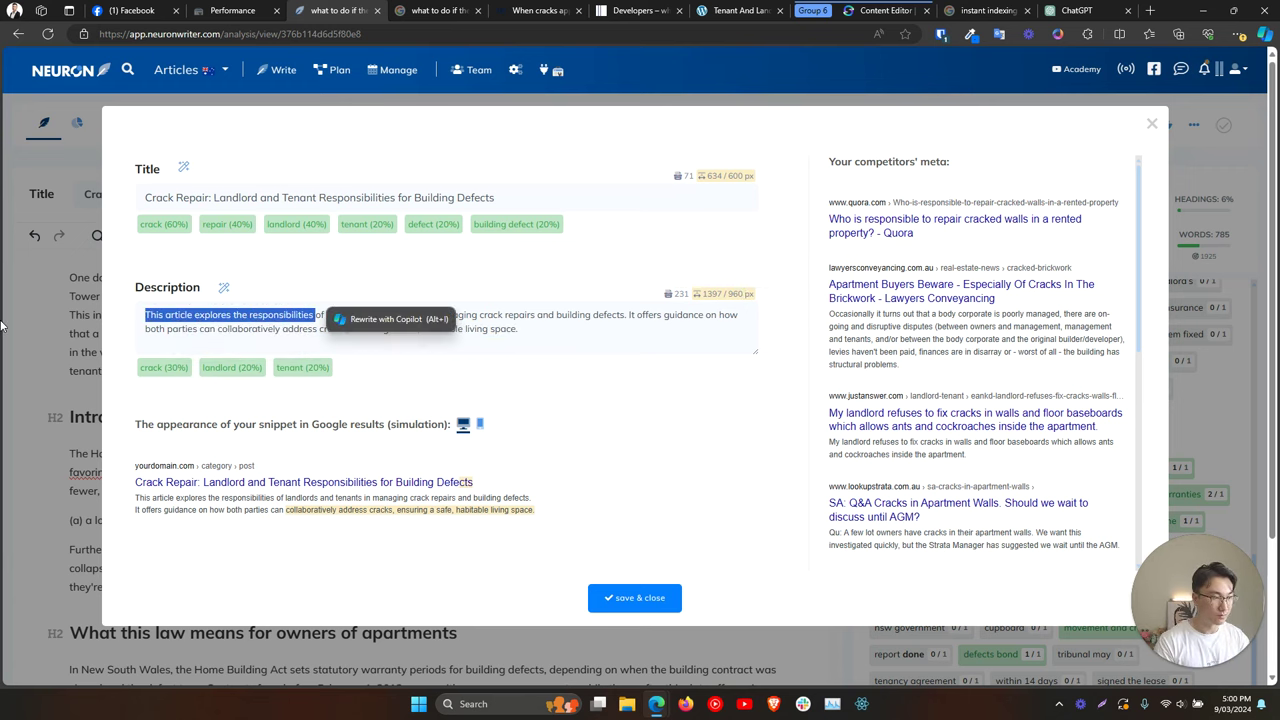
pyautogui.write('Guide: responsib')
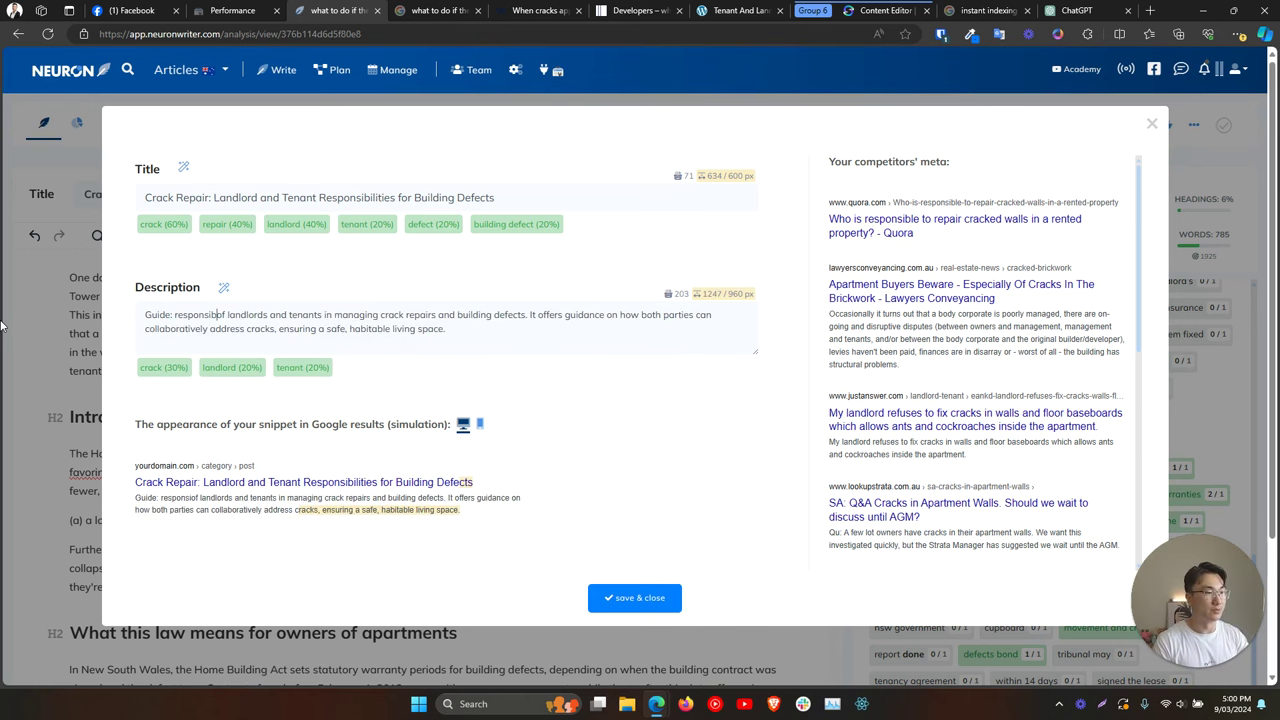
pyautogui.write('ilities o')
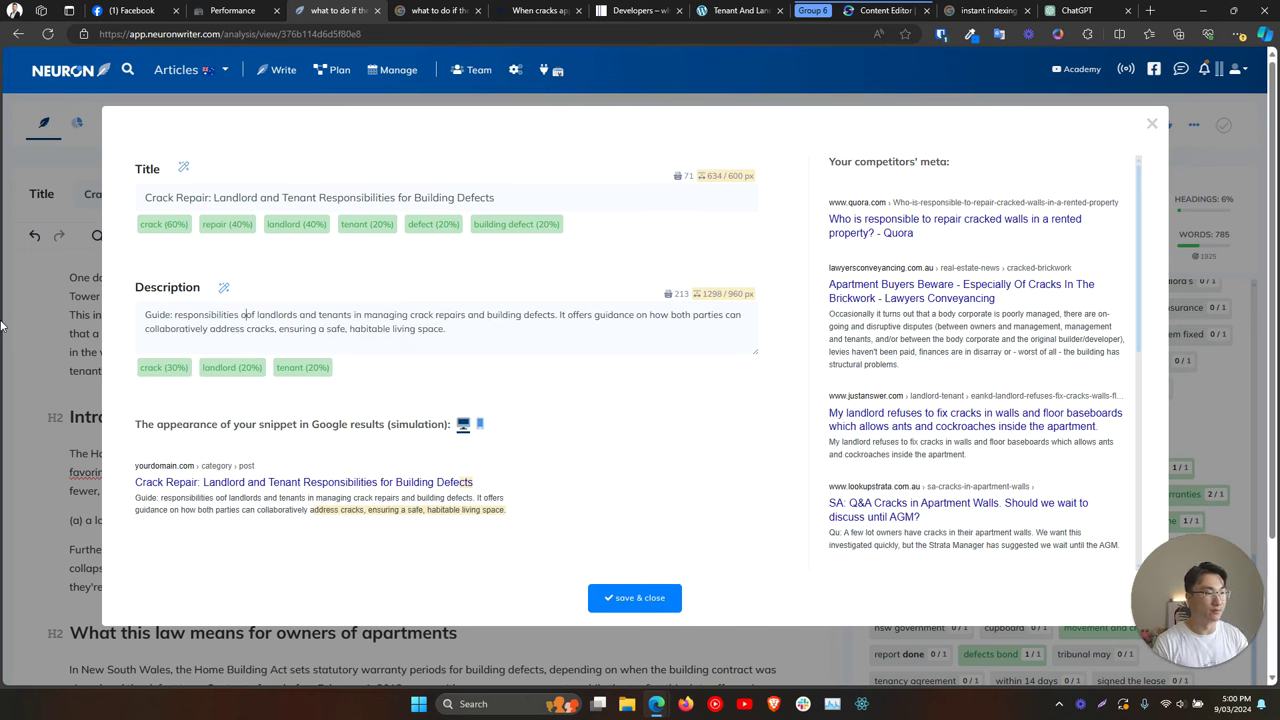
# Delete the description's second sentence, beginning "It offers guidance", then save and close the title and description settings.
pyautogui.keyDown('shift'); pyautogui.click(560, 340); pyautogui.keyUp('shift')
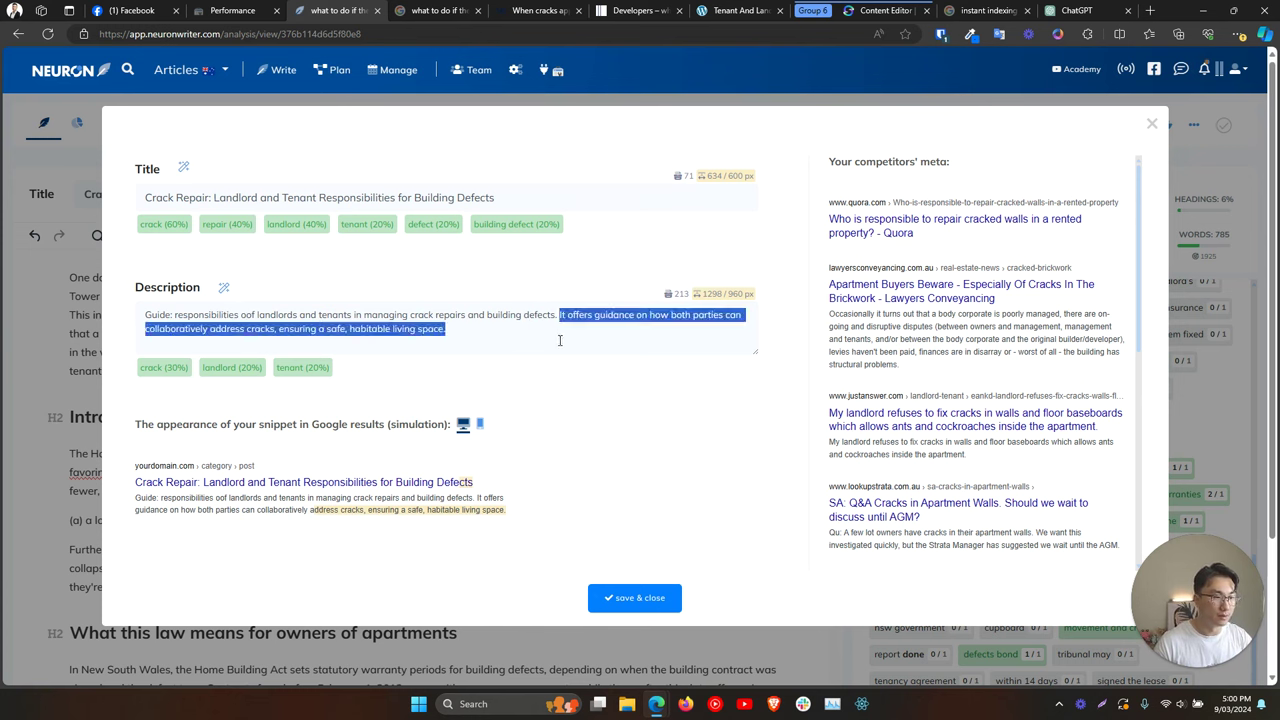
pyautogui.press('BackSpace')
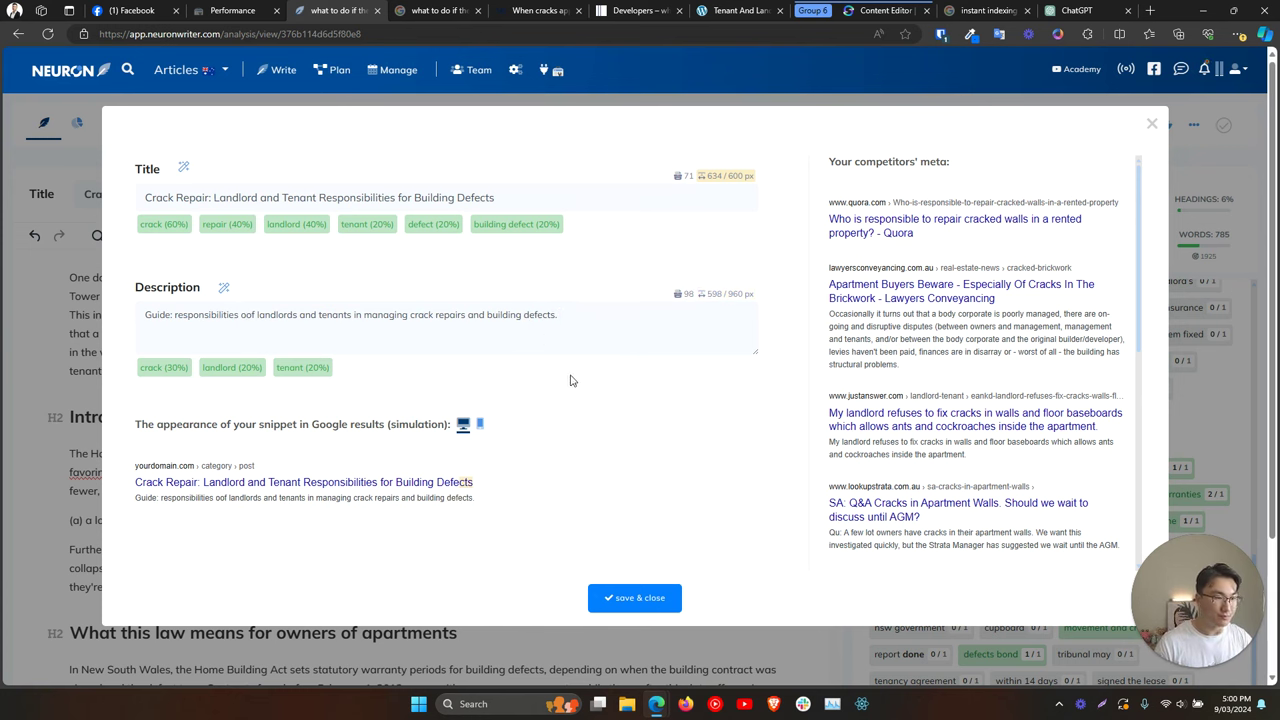
pyautogui.moveTo(604, 322); pyautogui.dragTo(142, 317)
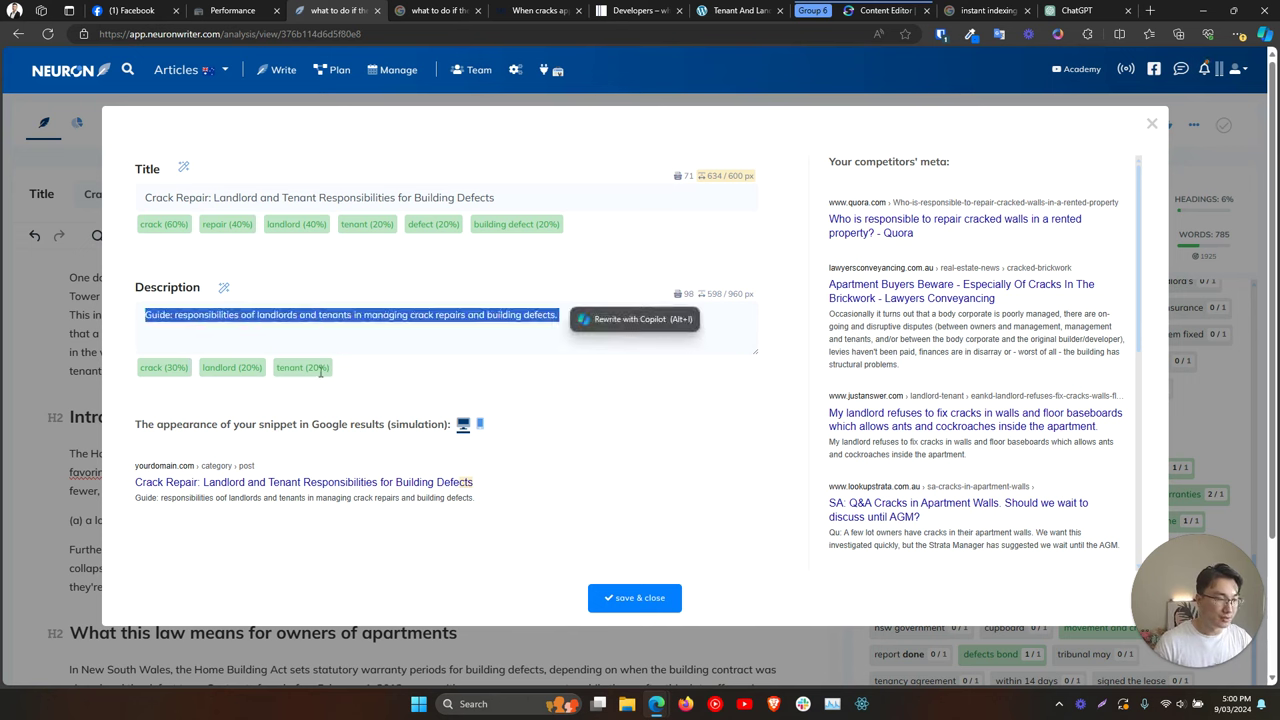
pyautogui.click(627, 501)
pyautogui.click(650, 598)
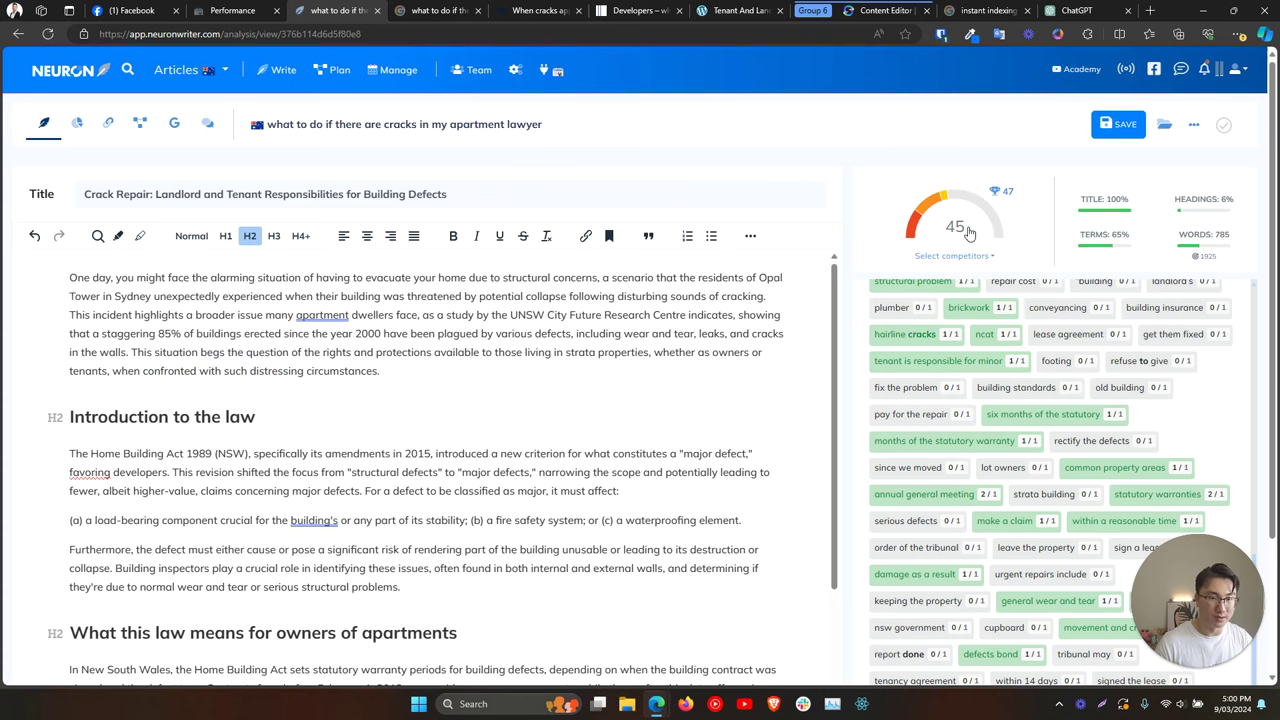
# Use the suggested term "apartment buildings" by replacing "apartment dwellers" in the opening paragraph with "tenants of apartment buildings".
pyautogui.moveTo(954, 215)
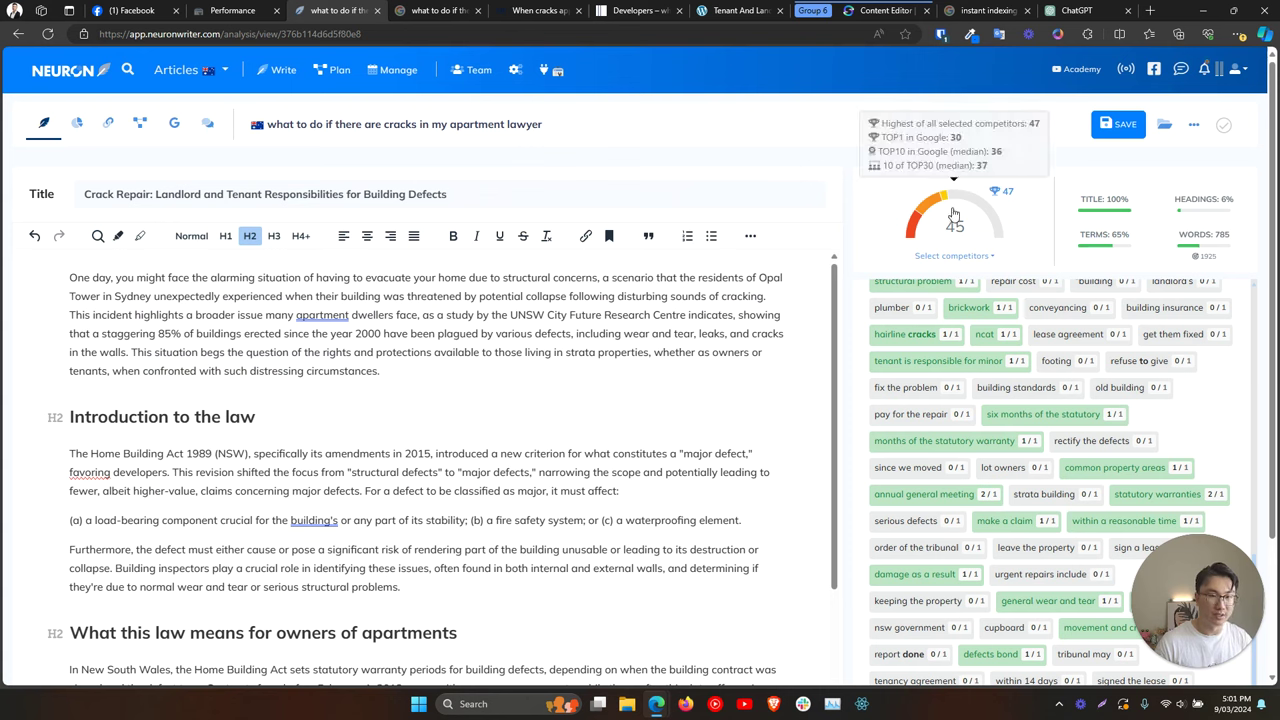
pyautogui.scroll(1, 1072, 462)
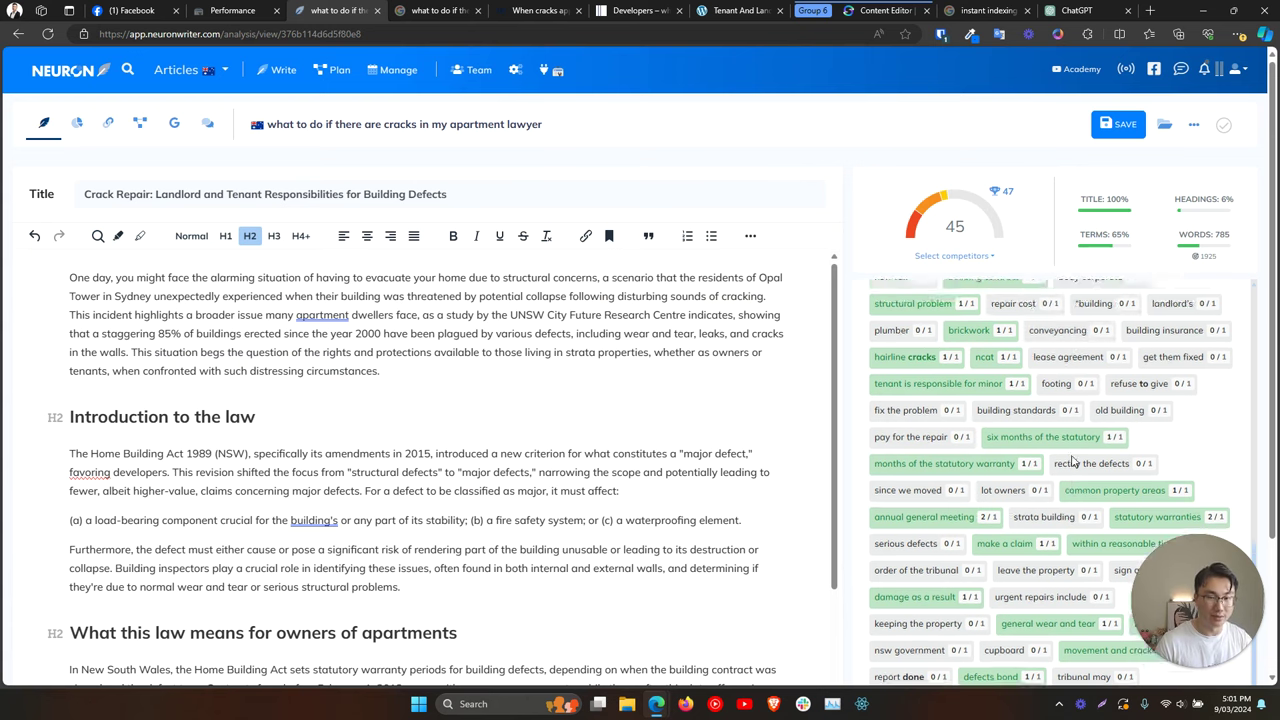
pyautogui.scroll(5, 1072, 462)
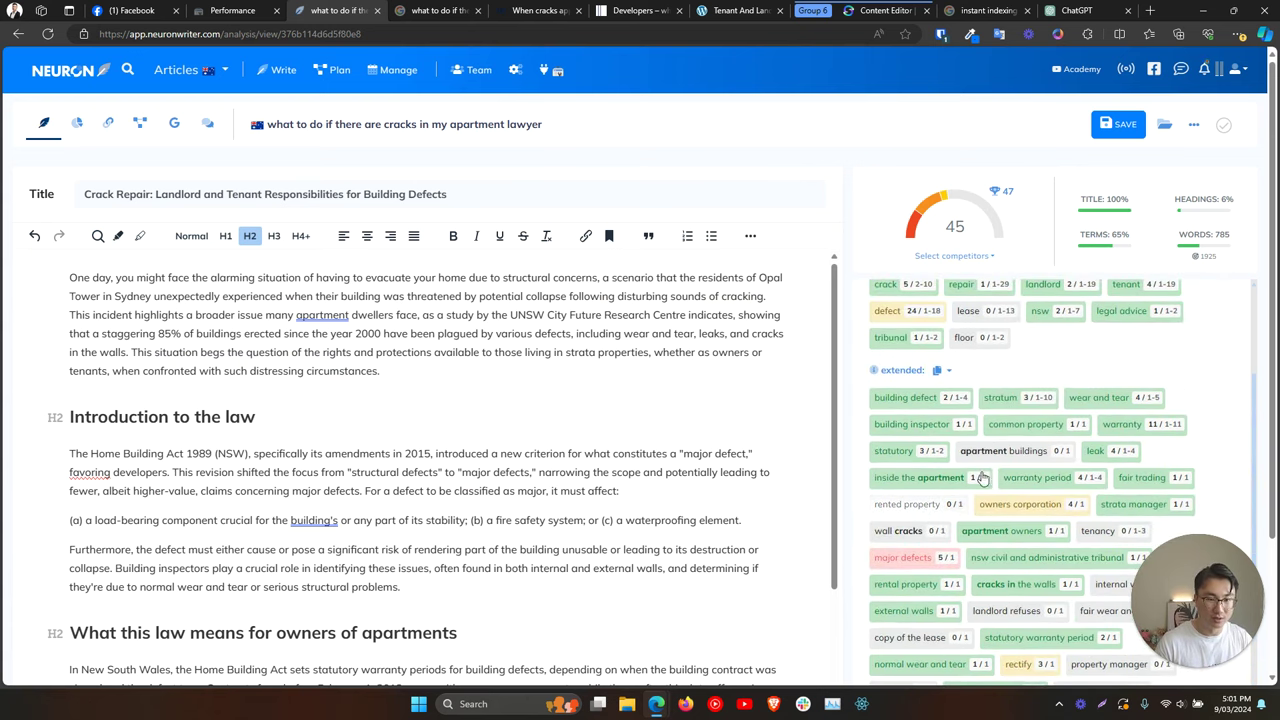
pyautogui.click(1000, 451)
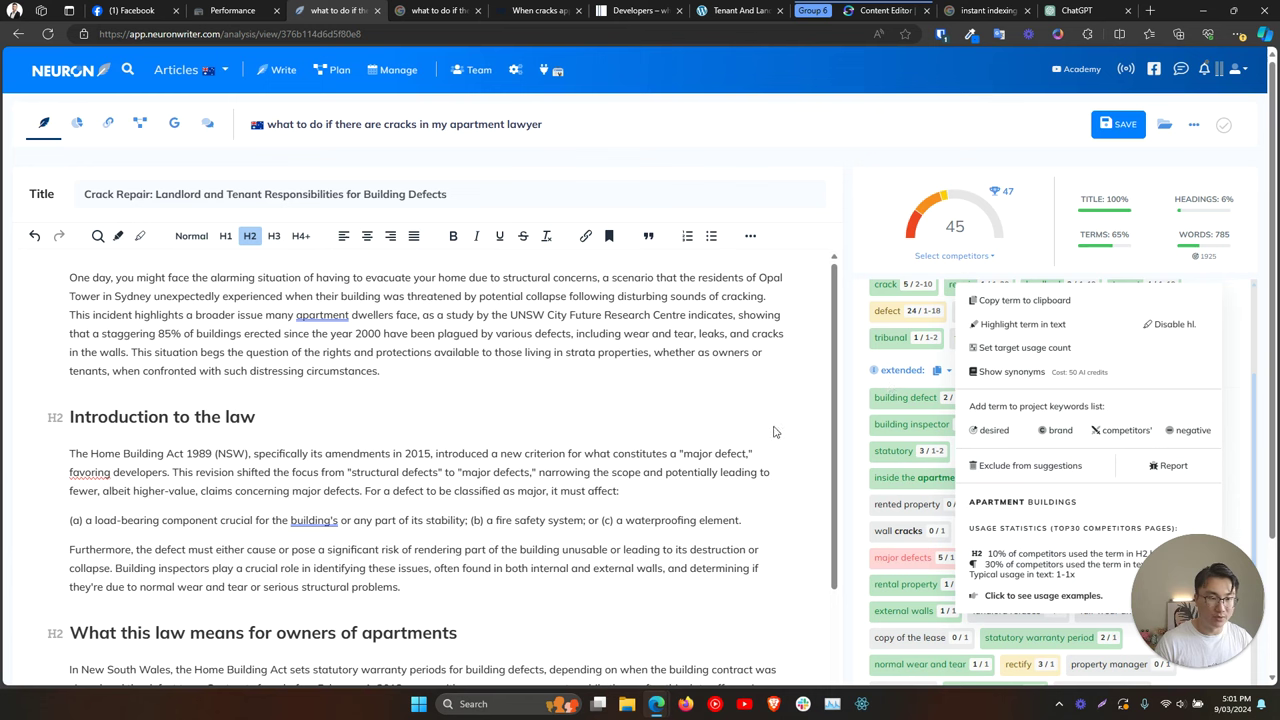
pyautogui.doubleClick(319, 316)
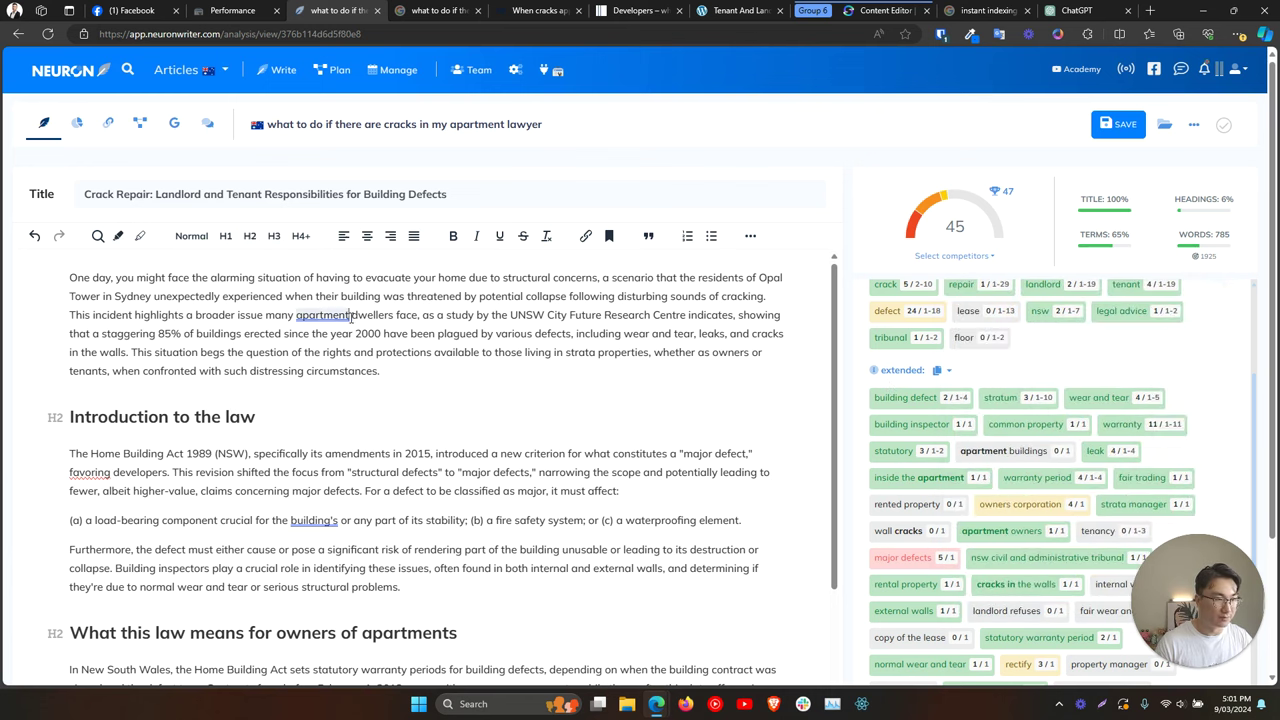
pyautogui.moveTo(296, 316); pyautogui.dragTo(394, 316)
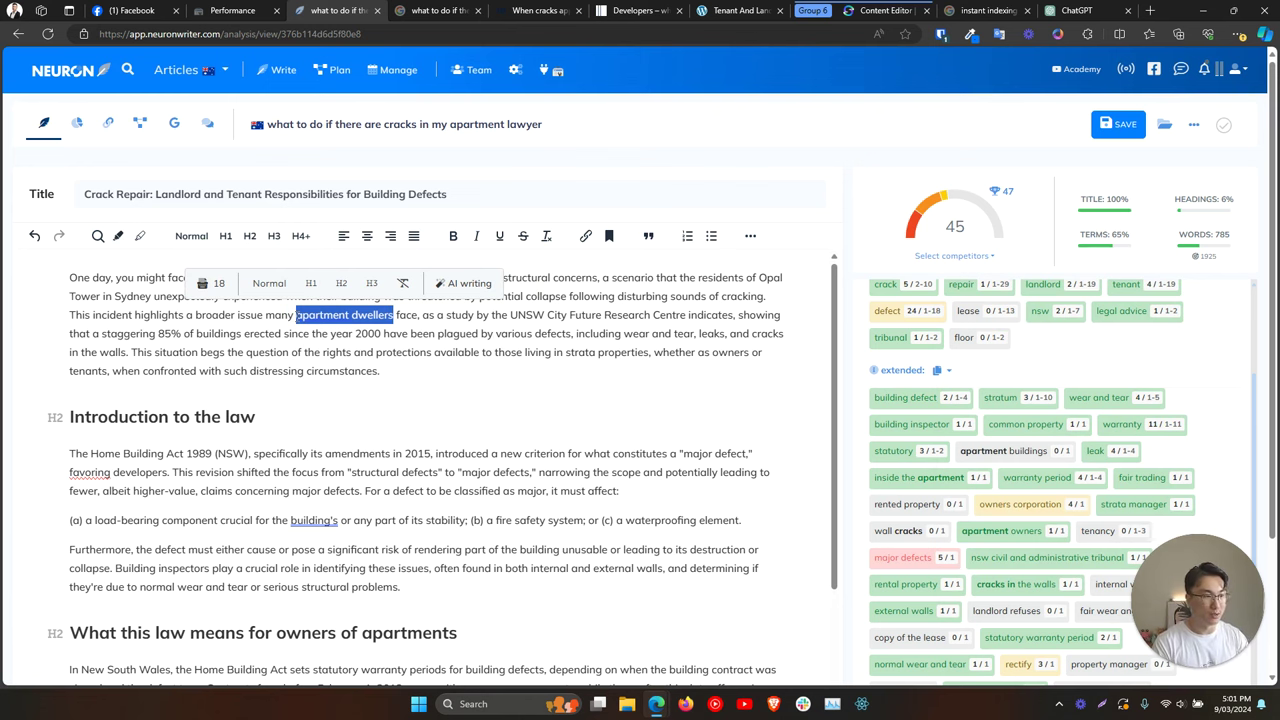
pyautogui.write('tenants of apartment b')
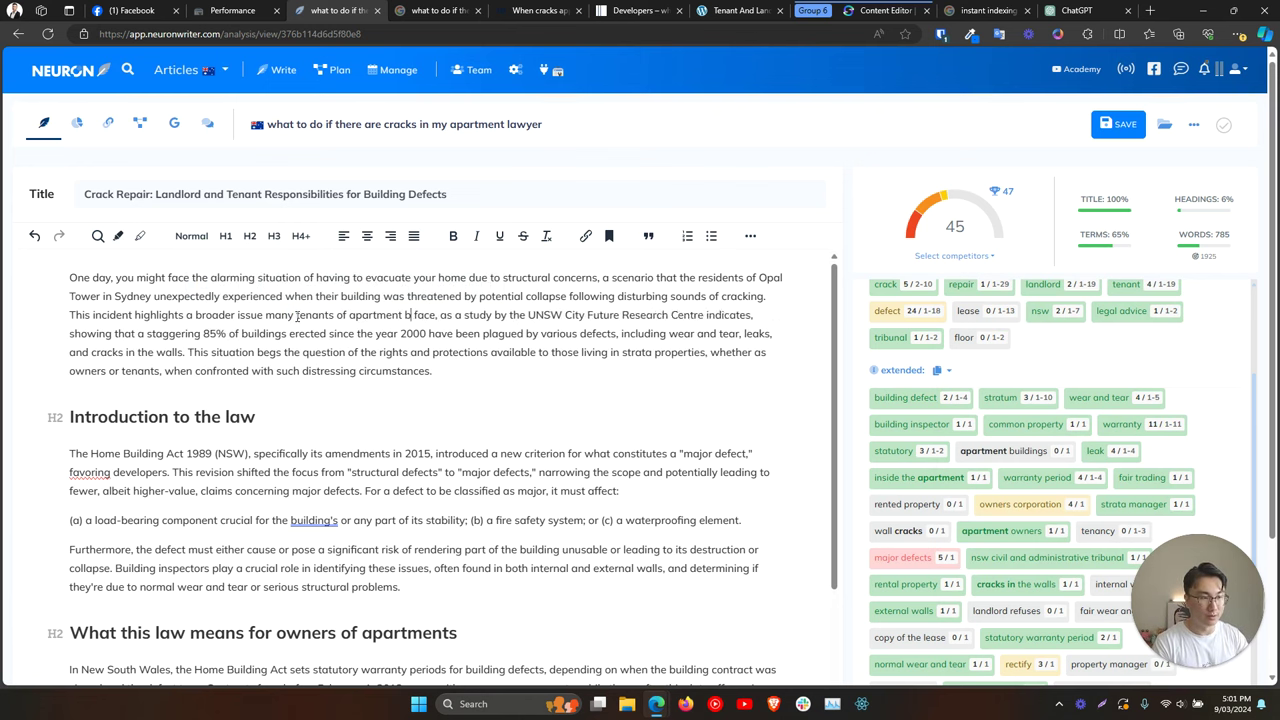
pyautogui.write('uildings')
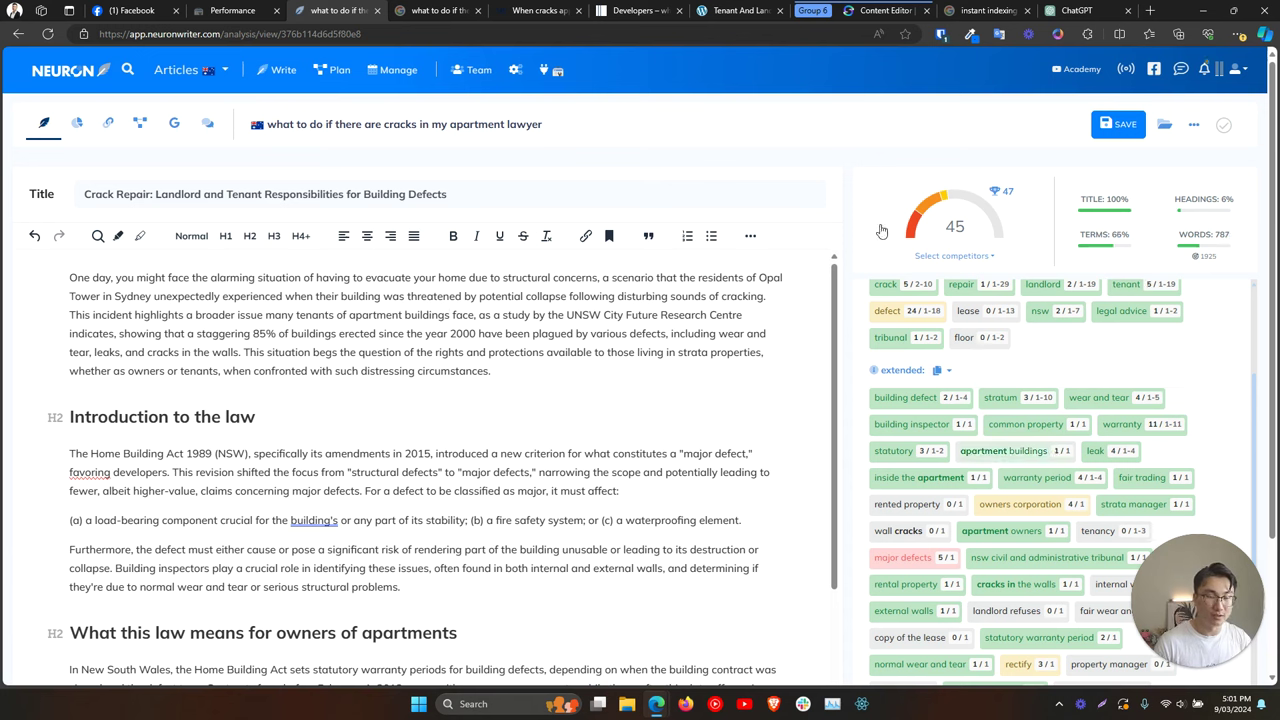
# In the opening paragraph, add "as well as issues relating to floors" after "cracks in the walls" and select the whole article text.
pyautogui.scroll(3, 990, 330)
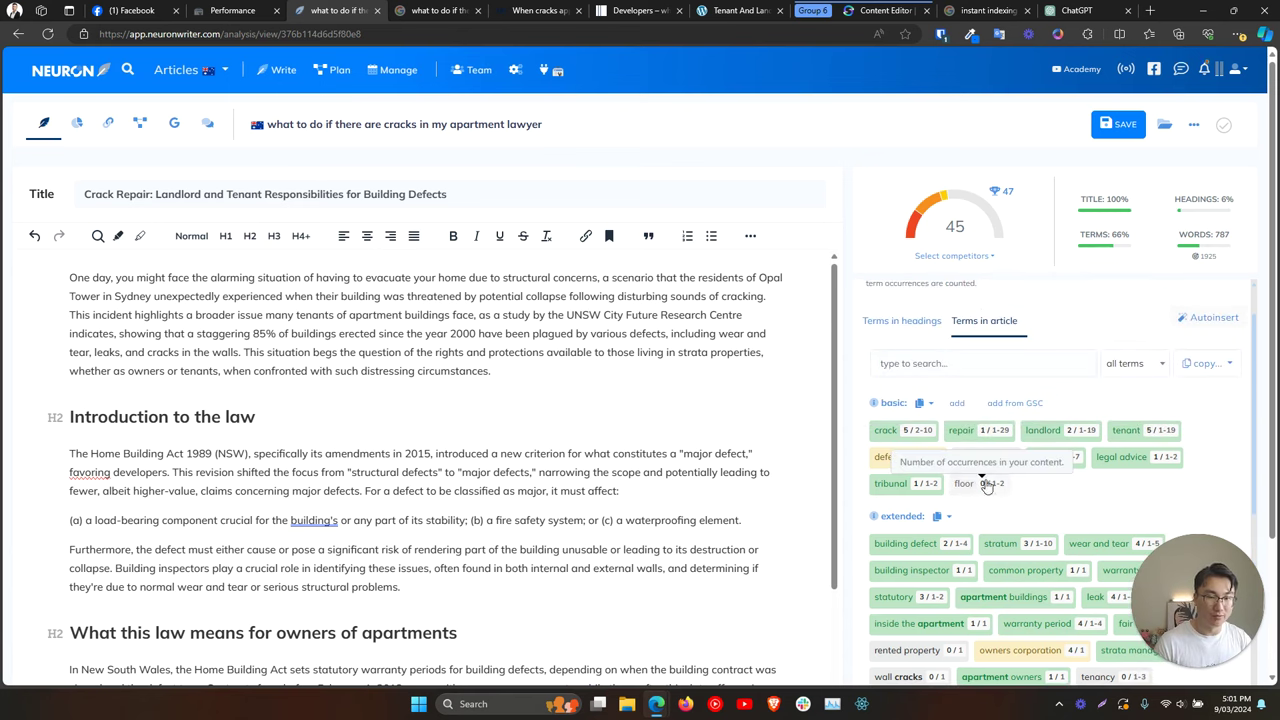
pyautogui.click(584, 412)
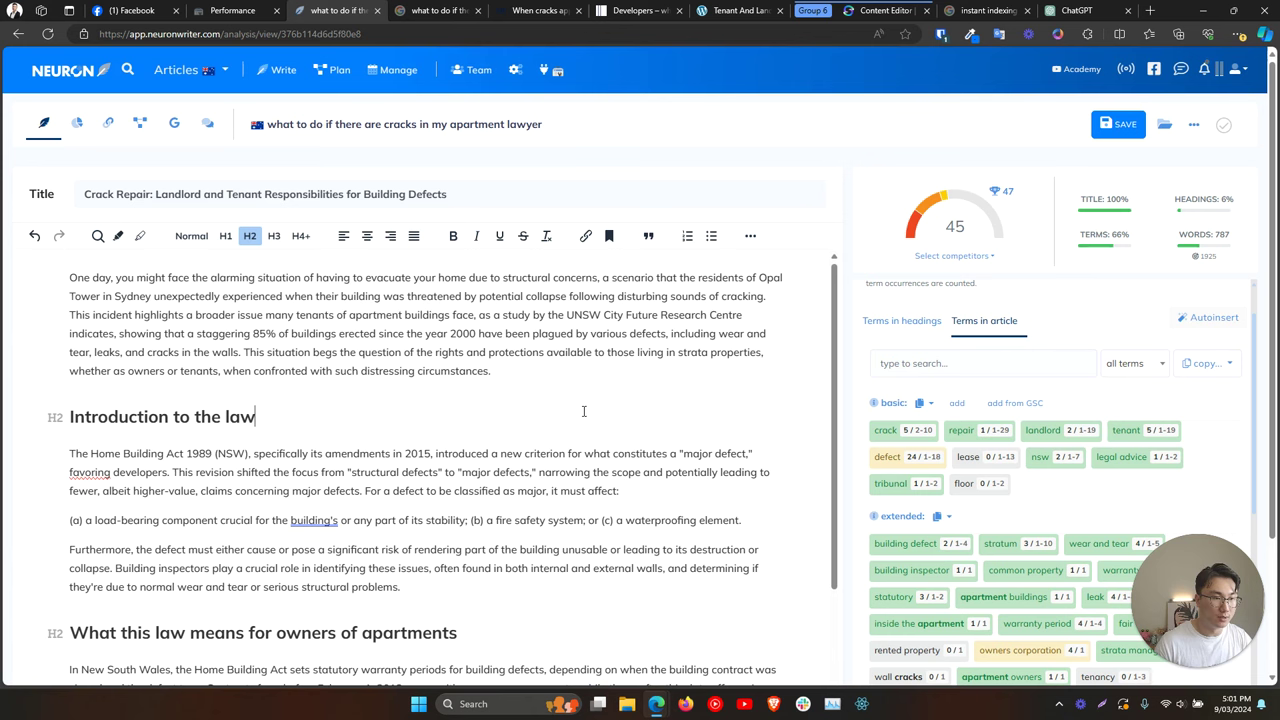
pyautogui.click(124, 352)
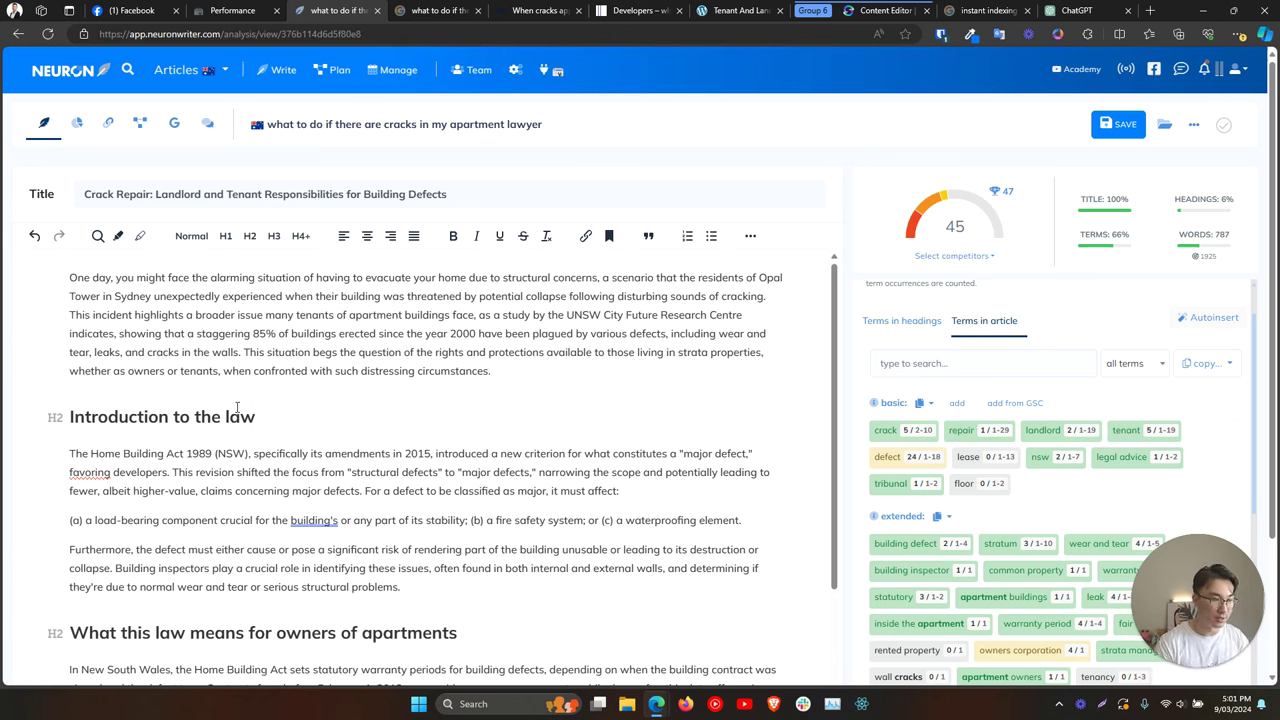
pyautogui.write('as well as iss')
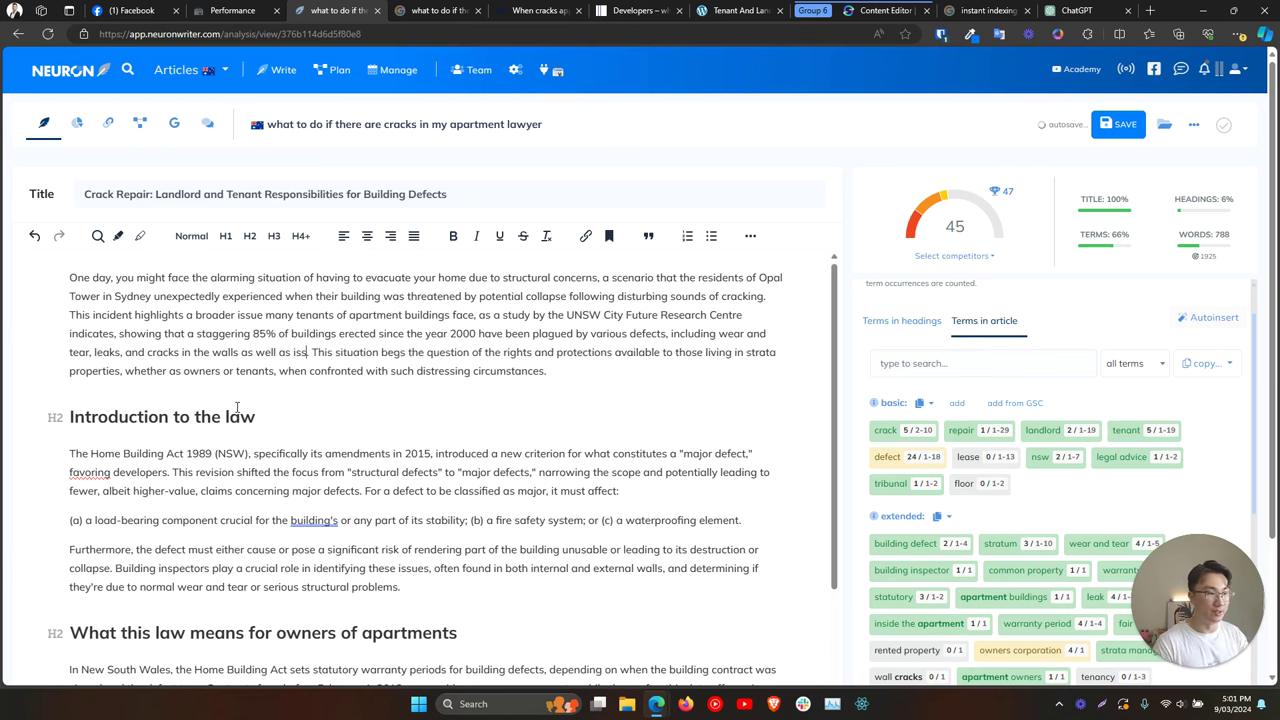
pyautogui.write('ues relating to flo')
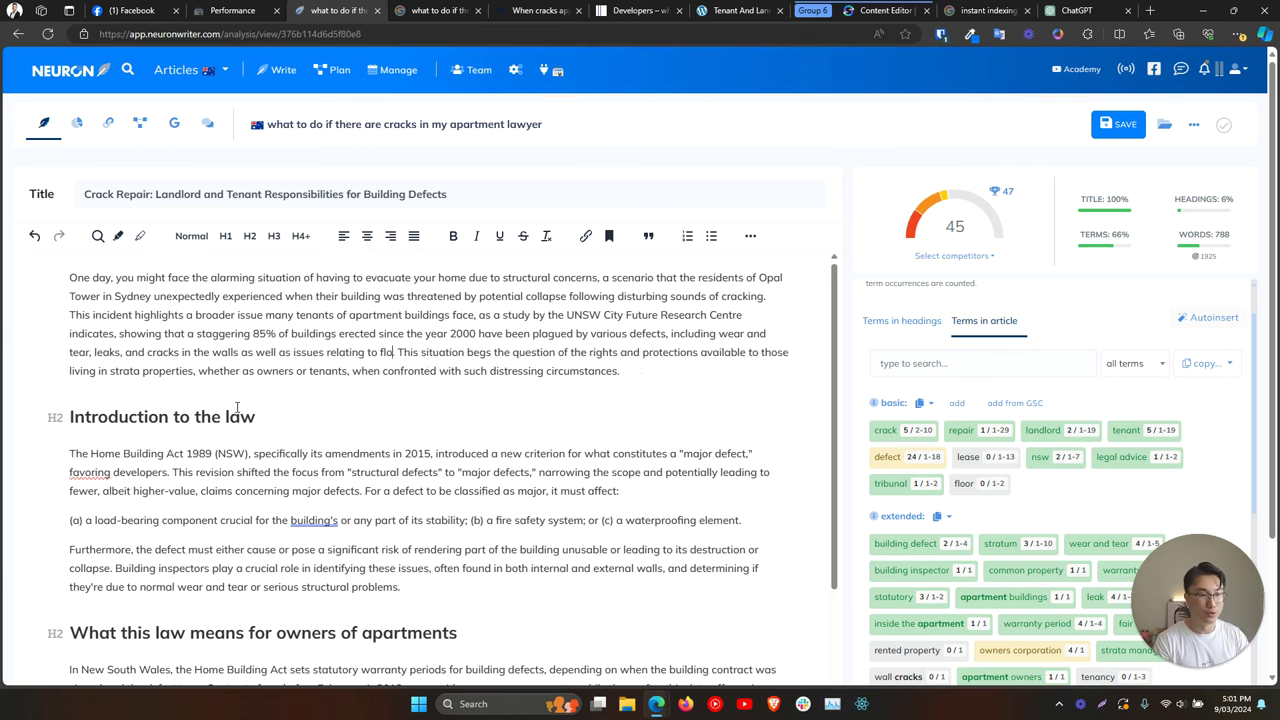
pyautogui.write('ors')
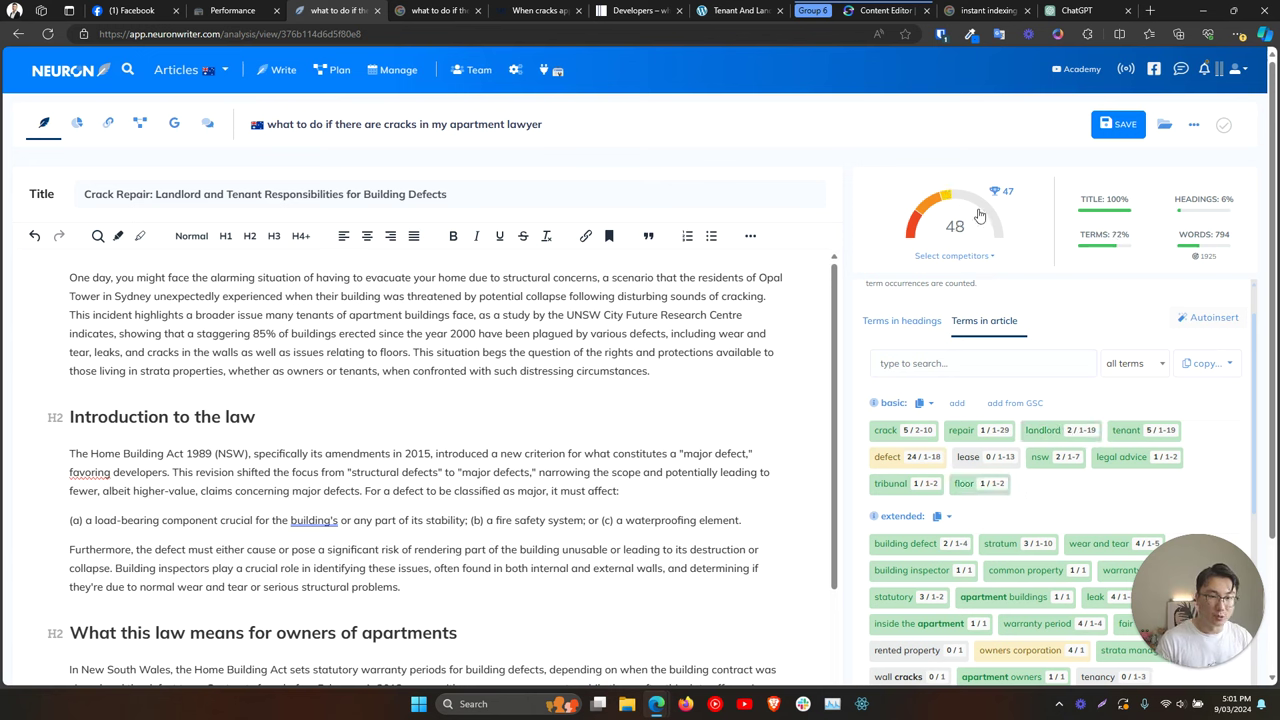
pyautogui.moveTo(1000, 196)
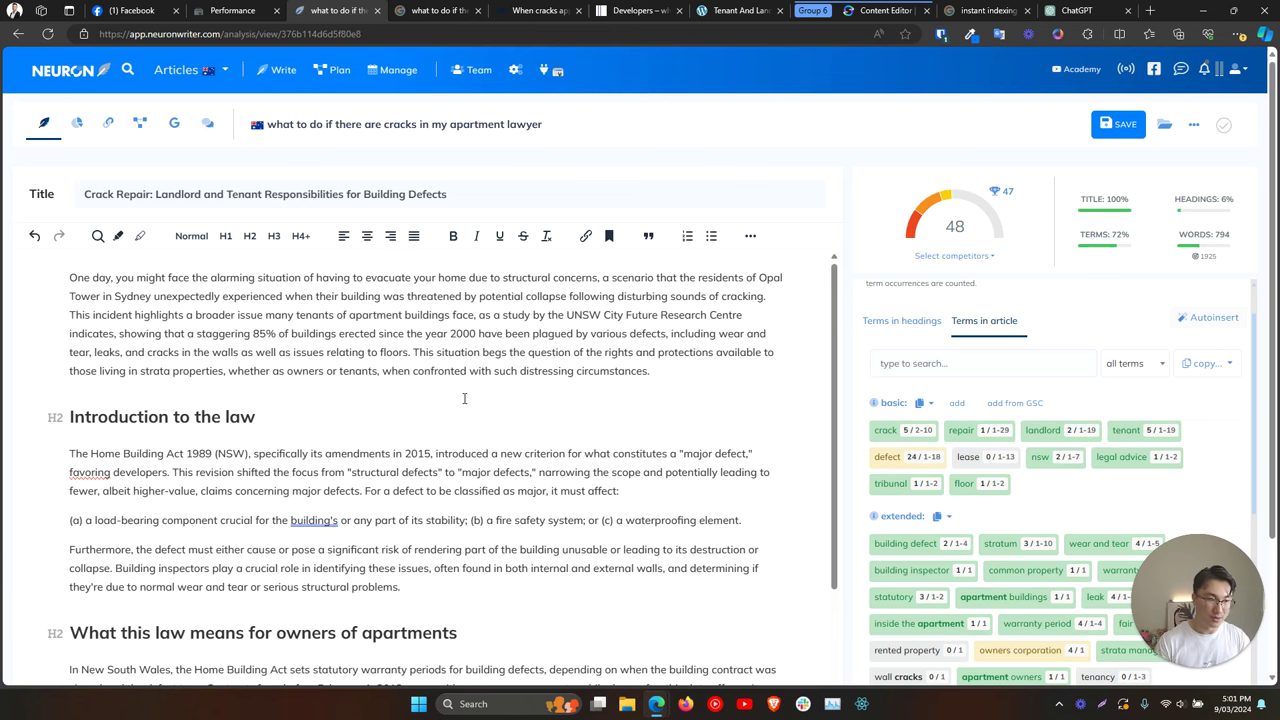
pyautogui.hotkey('ctrl', 'a')
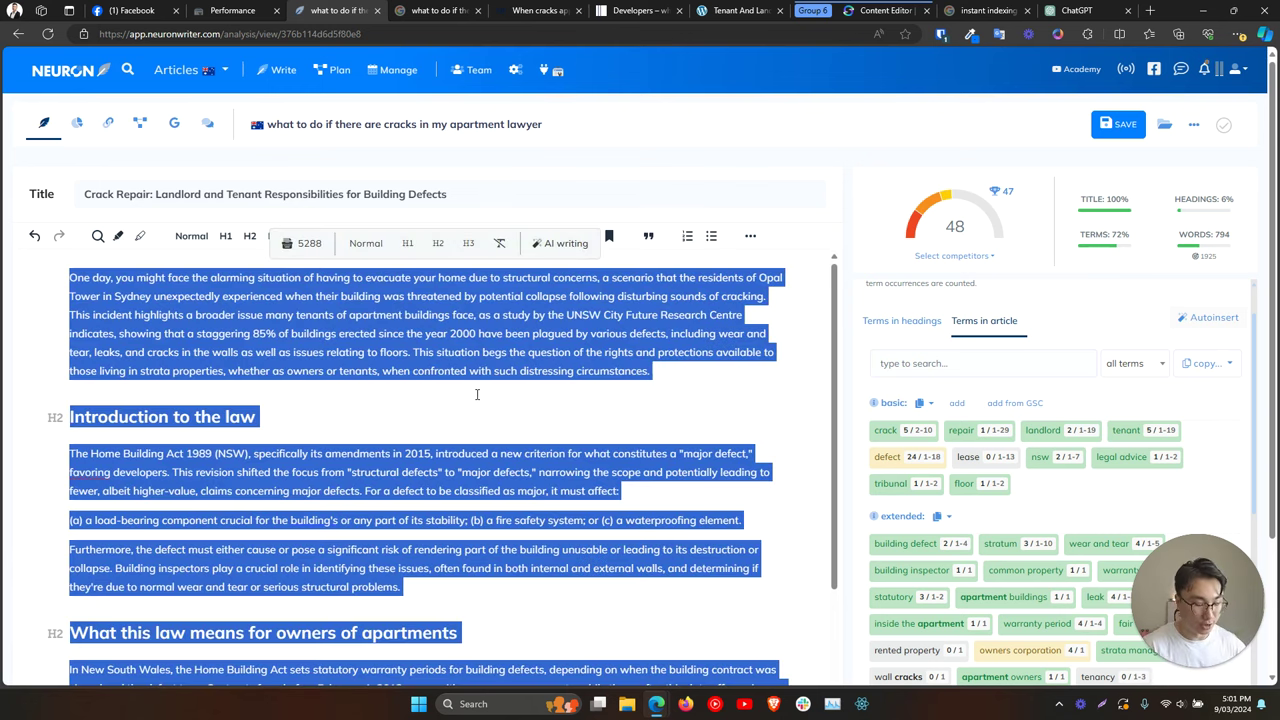
# Switch to Pexels in a new browser tab, showing home improvement photos, and open the house renovation photo with the ladders.
pyautogui.hotkey('ctrl', 't')
pyautogui.write('pexe')
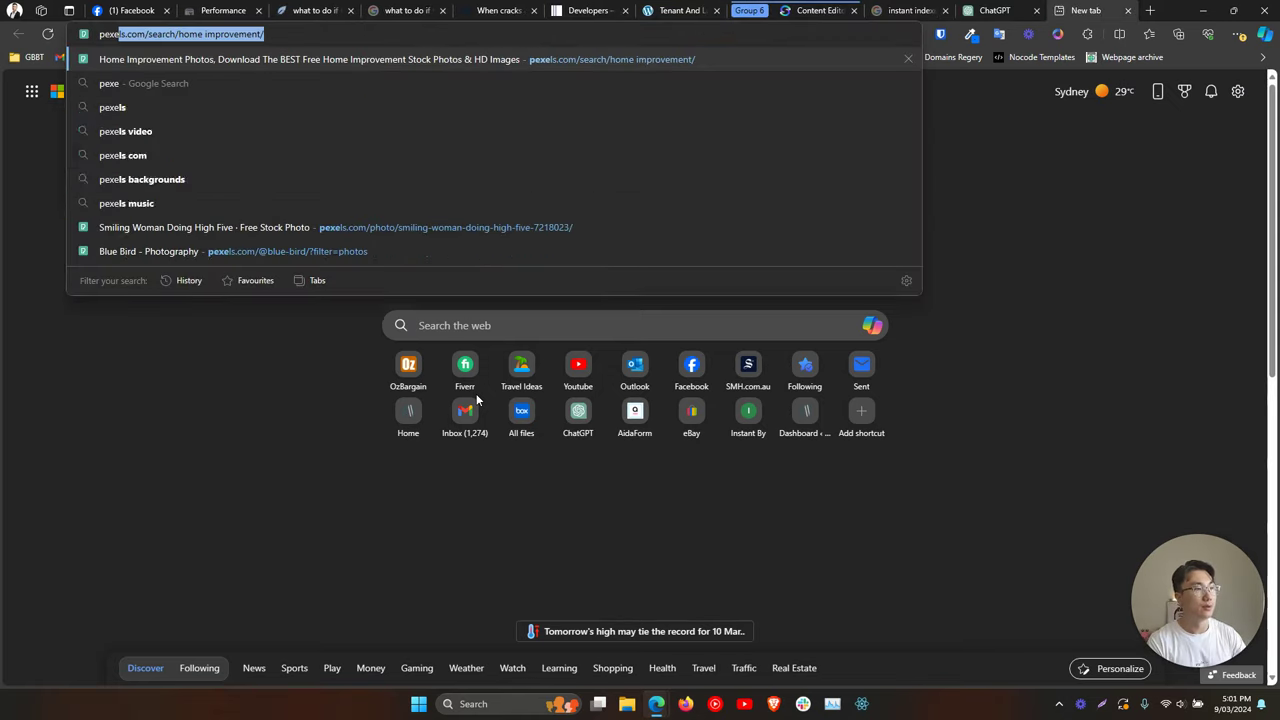
pyautogui.press('Return')
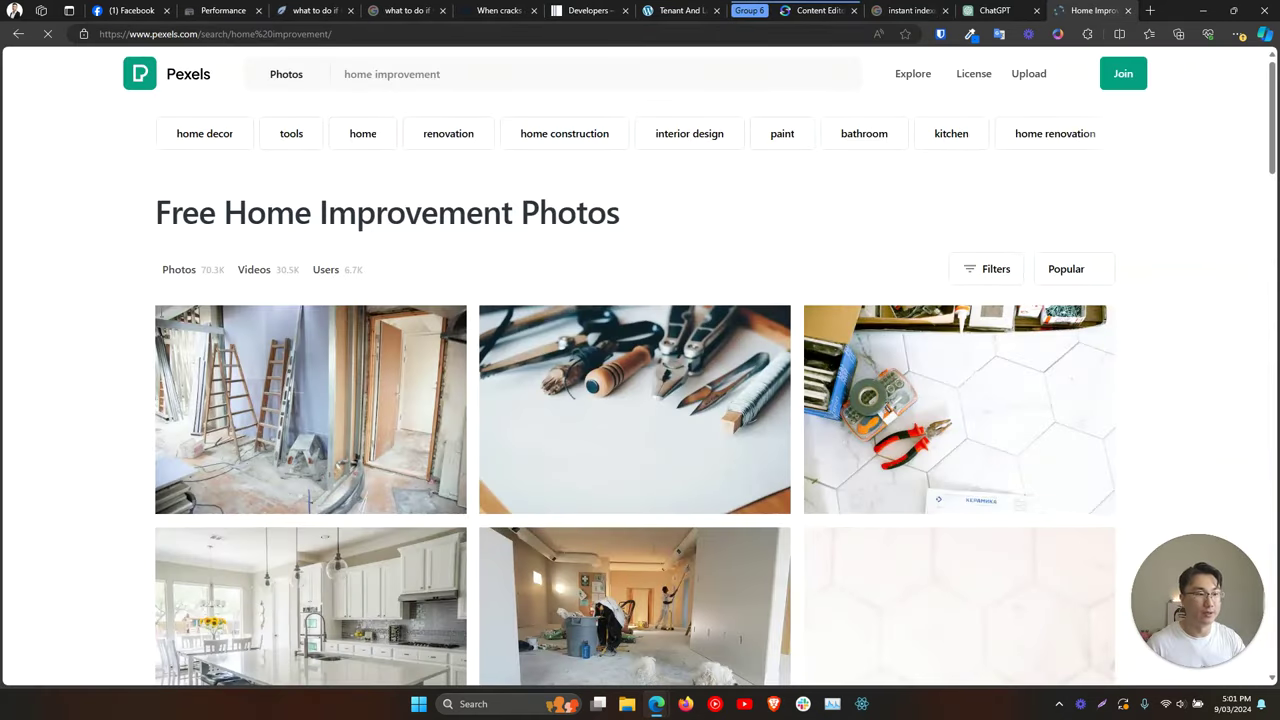
pyautogui.scroll(-4, 413, 403)
pyautogui.scroll(2, 413, 403)
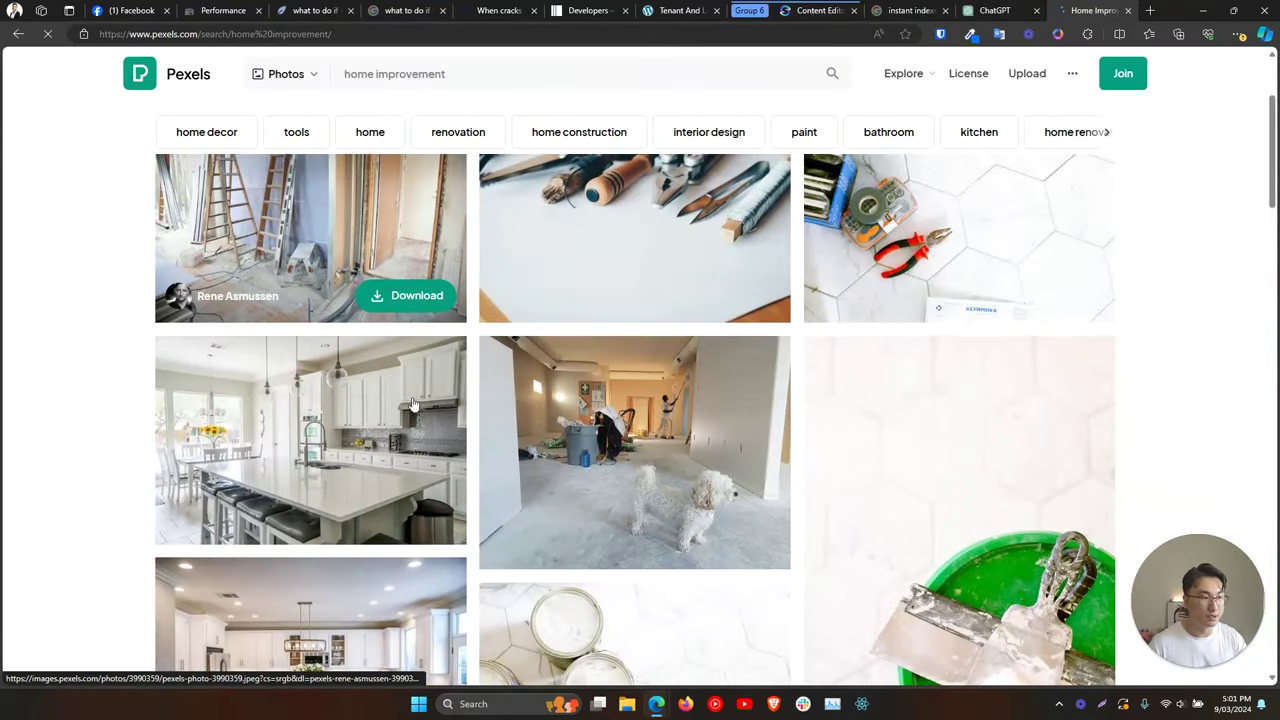
pyautogui.click(937, 423)
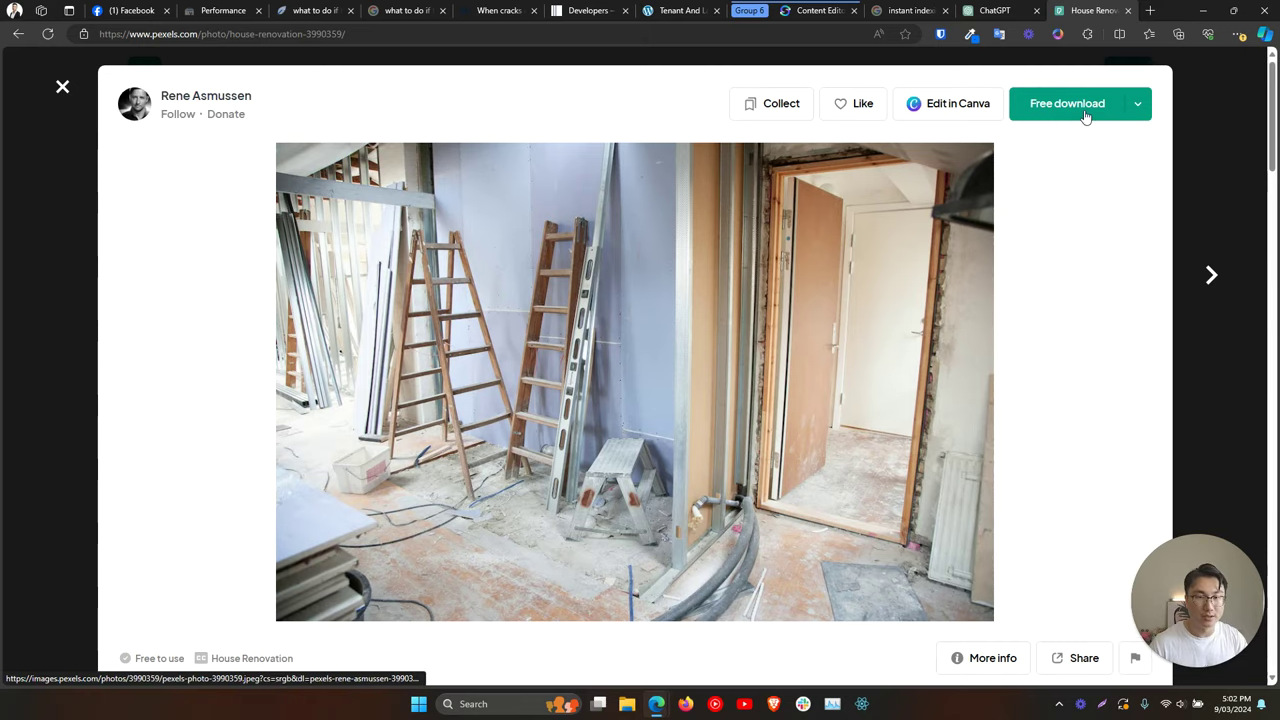
# Download the house renovation photo with the ladders from Pexels, dismiss the download pop-ups and close the photo to return to the search results.
pyautogui.click(1086, 117)
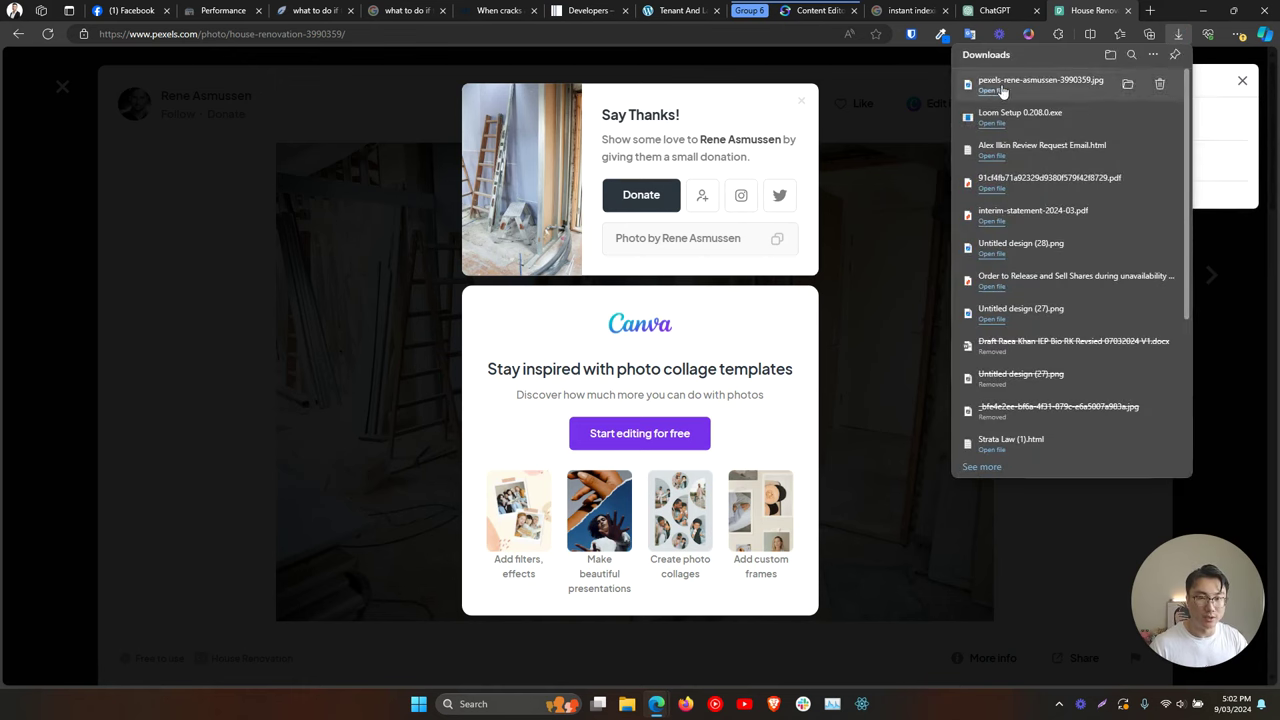
pyautogui.click(918, 132)
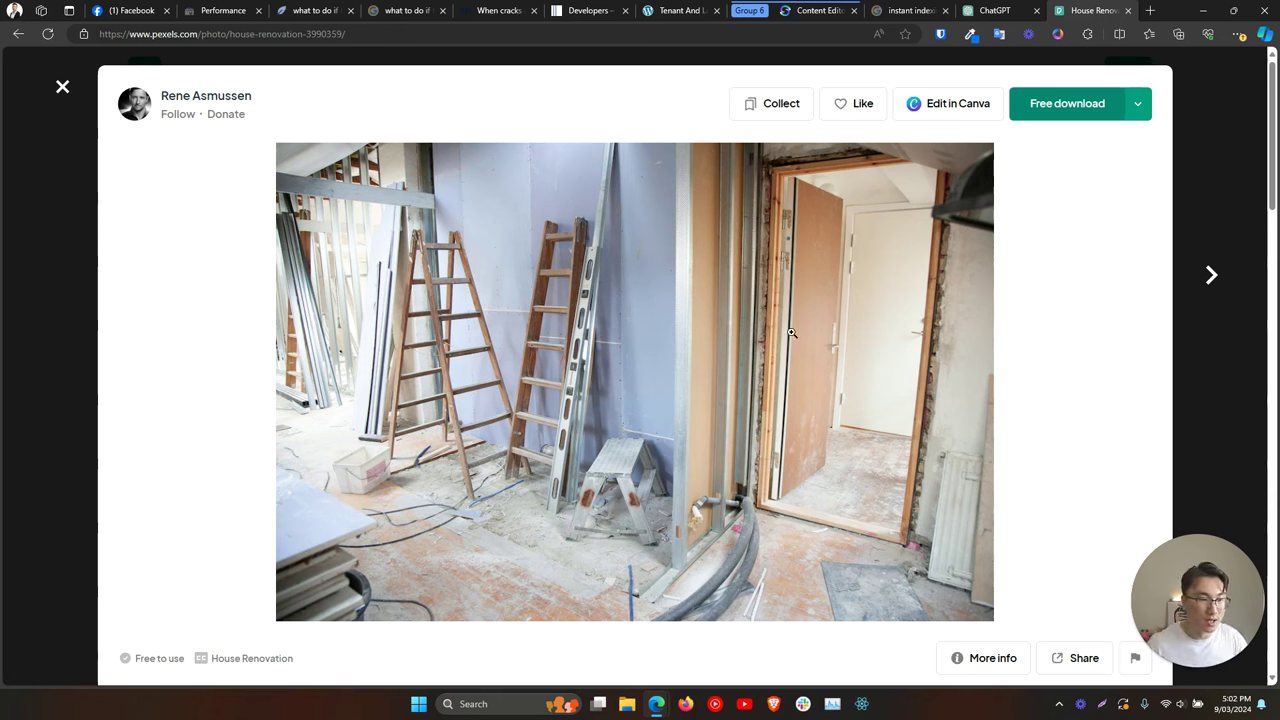
pyautogui.click(1207, 93)
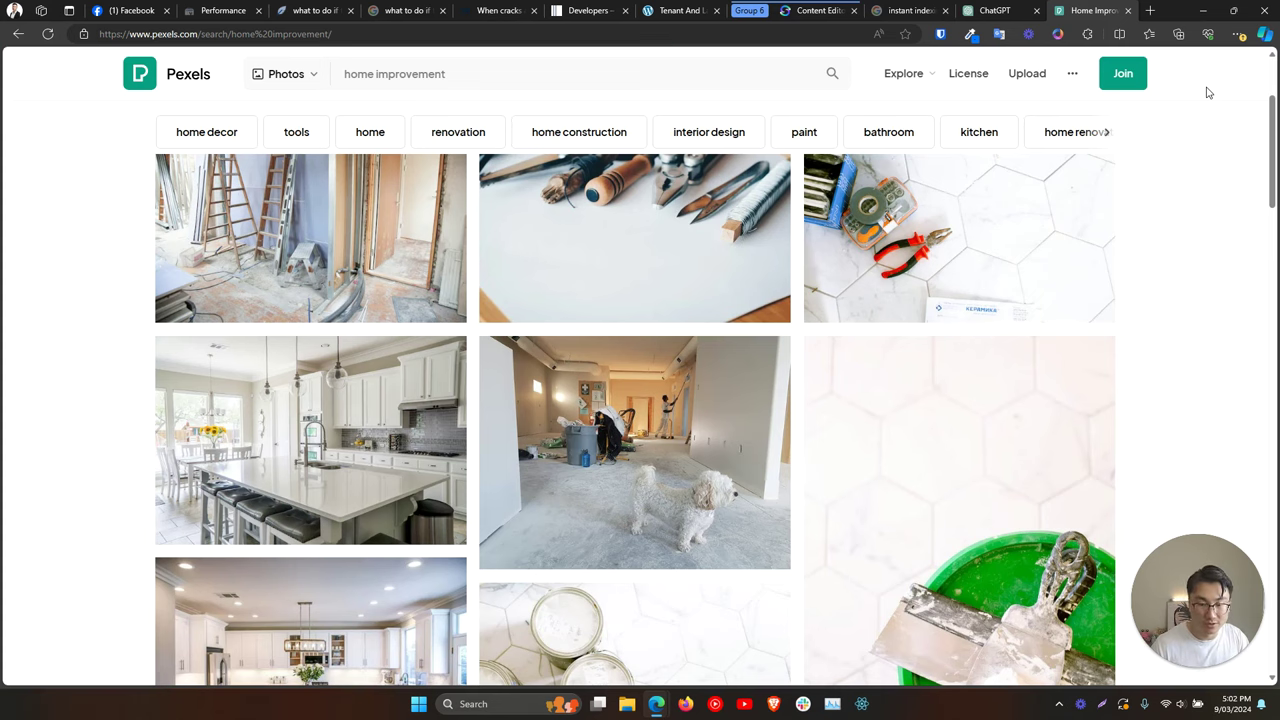
pyautogui.scroll(2, 871, 337)
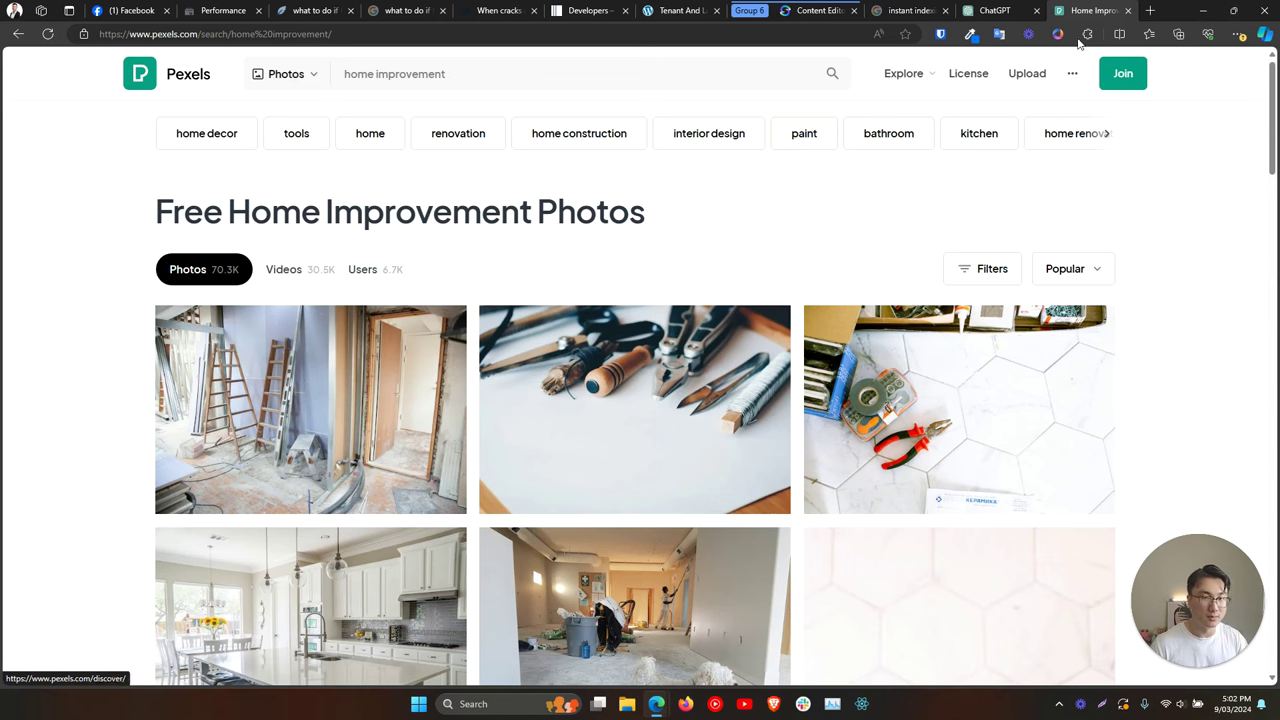
# Look up "instant indexing rank math" in the already open Google search and open the video on Google Indexing API and RankMath Instant Indexing Plugin.
pyautogui.click(1155, 11)
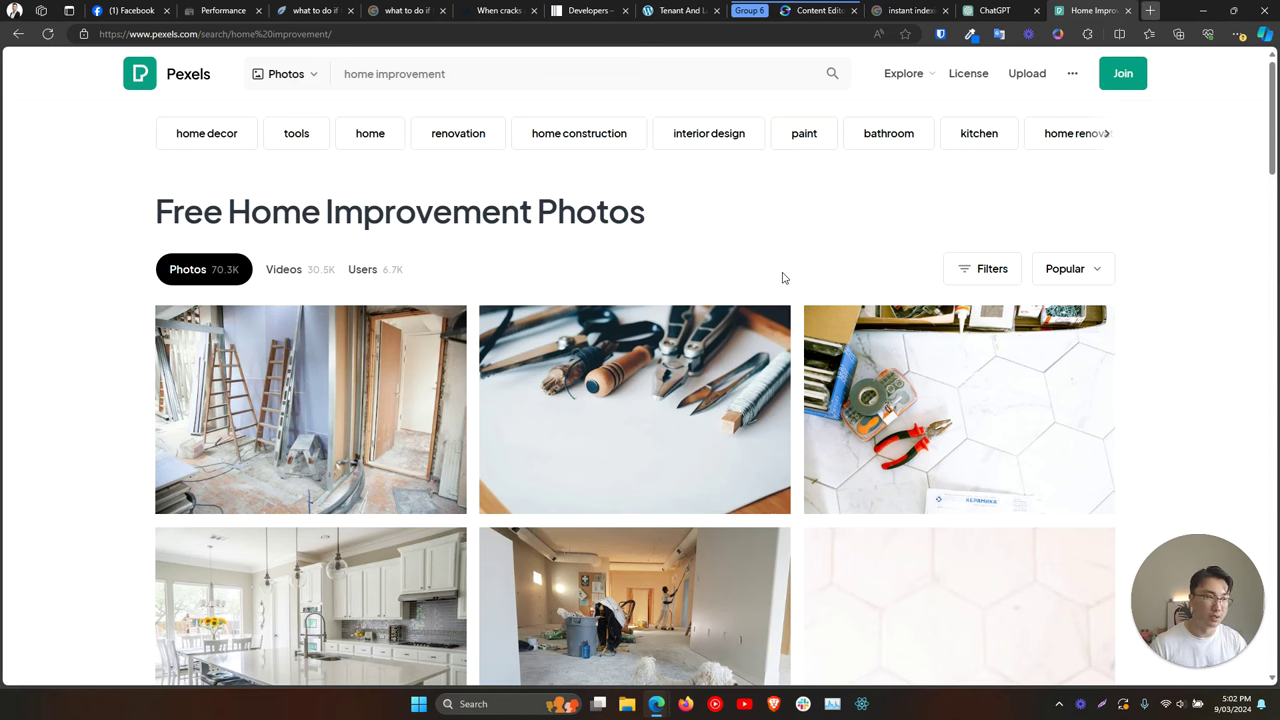
pyautogui.write('instant inde')
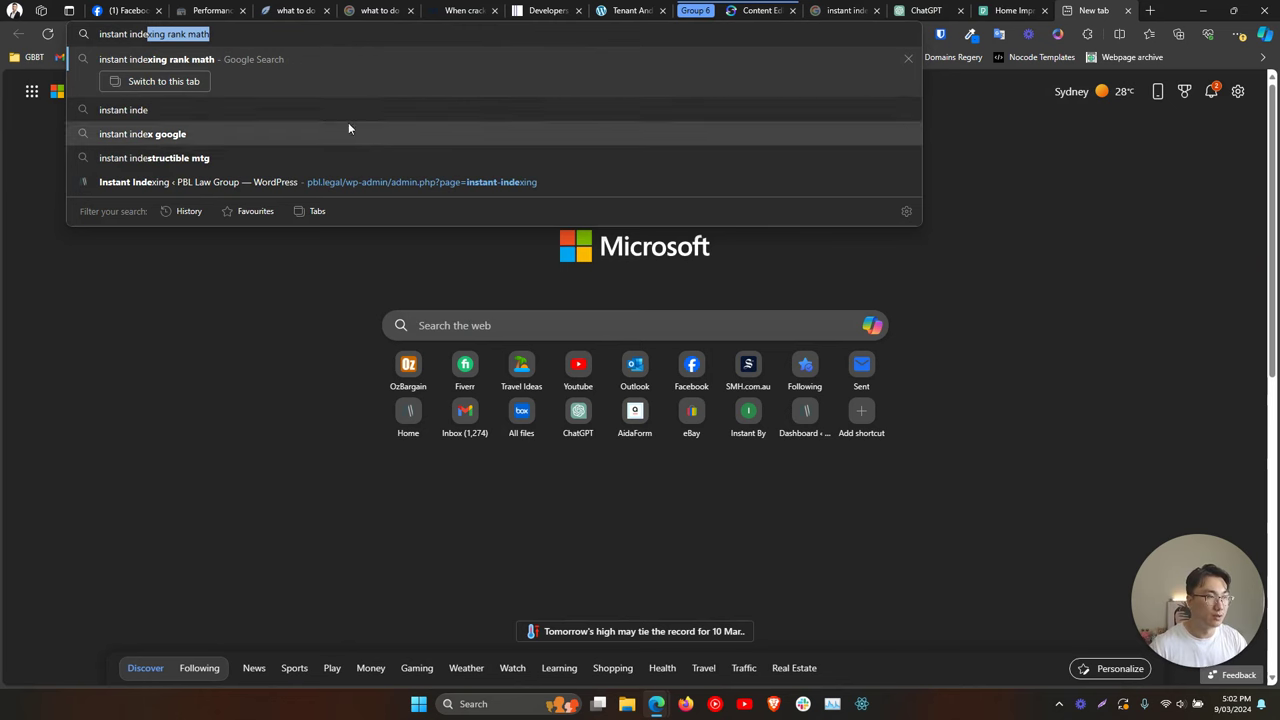
pyautogui.click(191, 88)
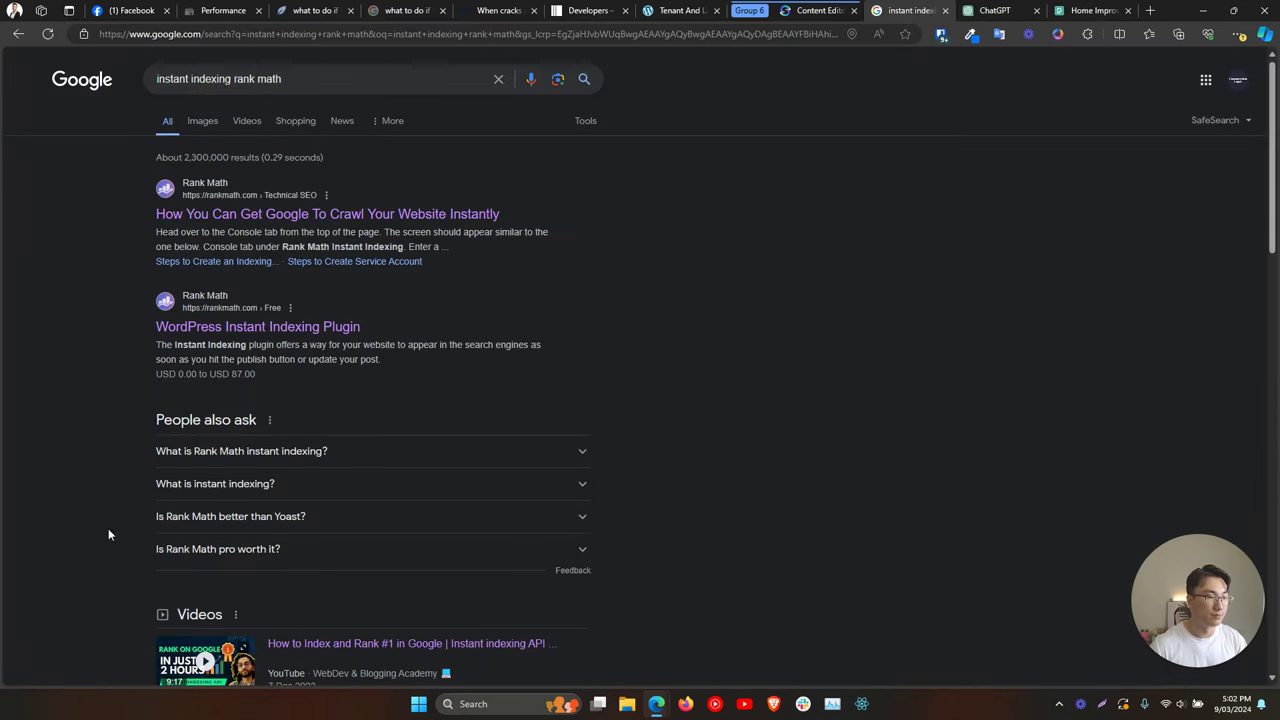
pyautogui.scroll(-4, 109, 535)
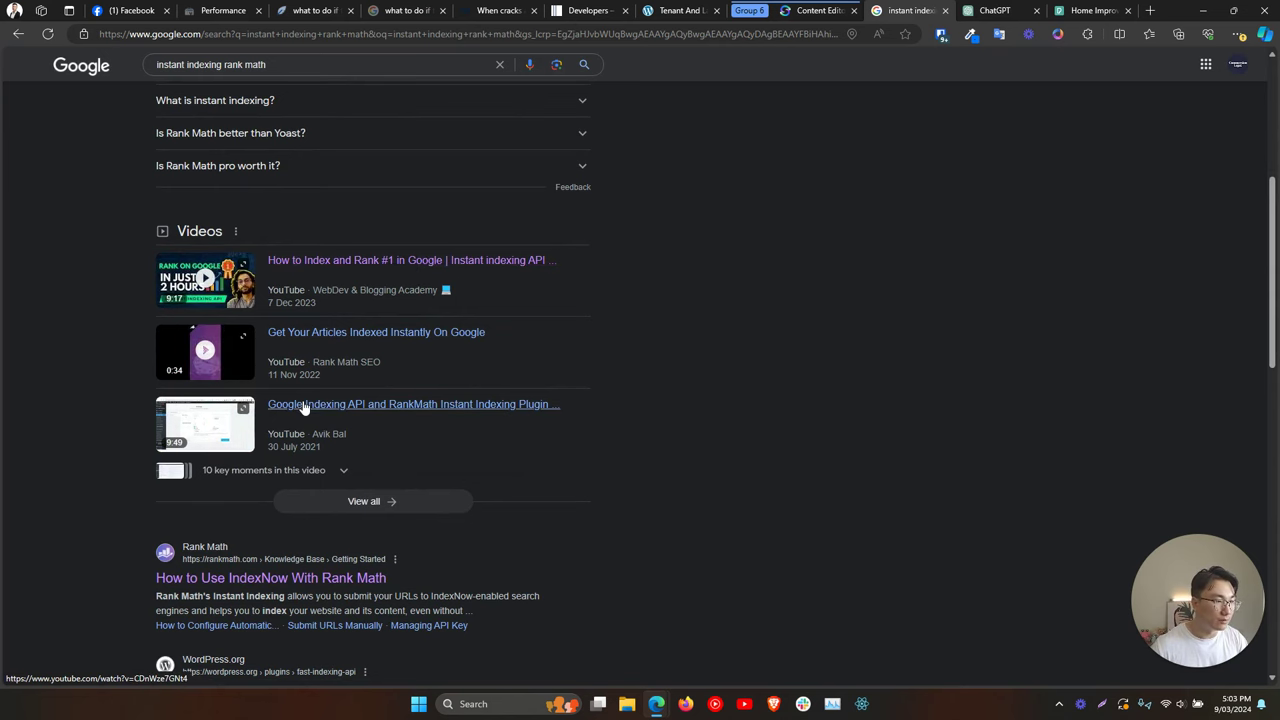
pyautogui.scroll(-3, 268, 580)
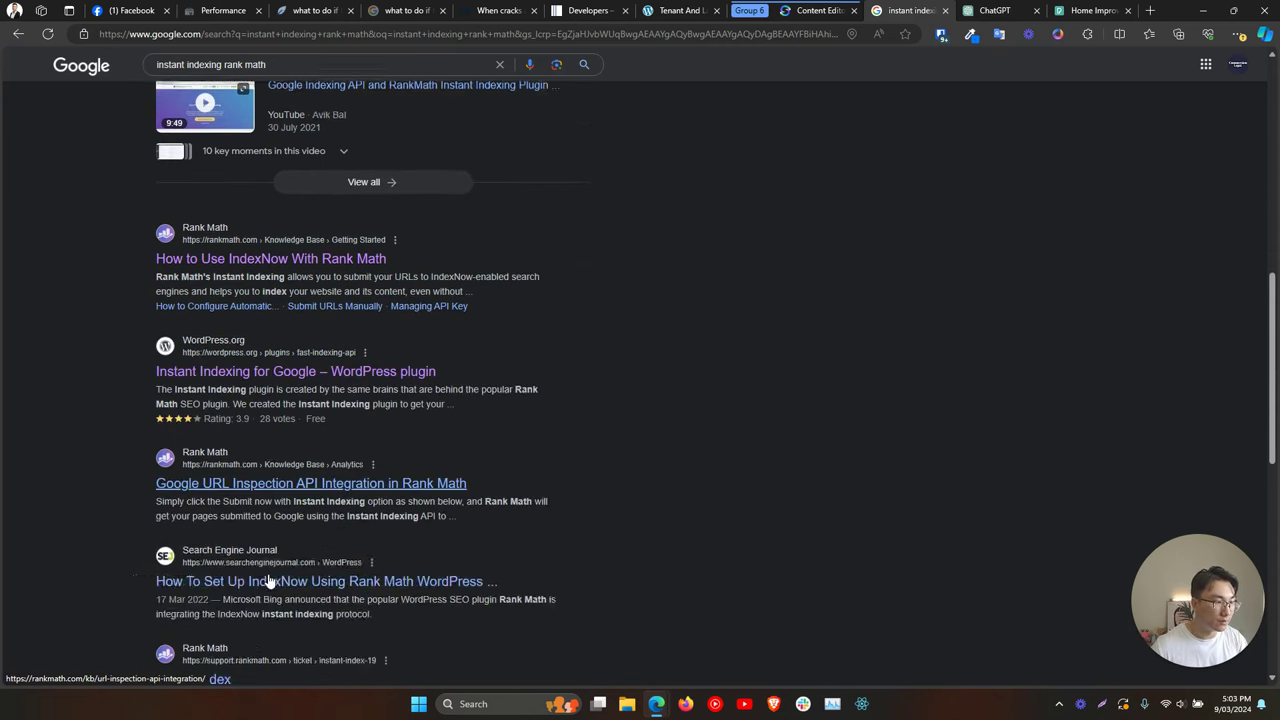
pyautogui.scroll(-3, 268, 580)
pyautogui.scroll(5, 268, 580)
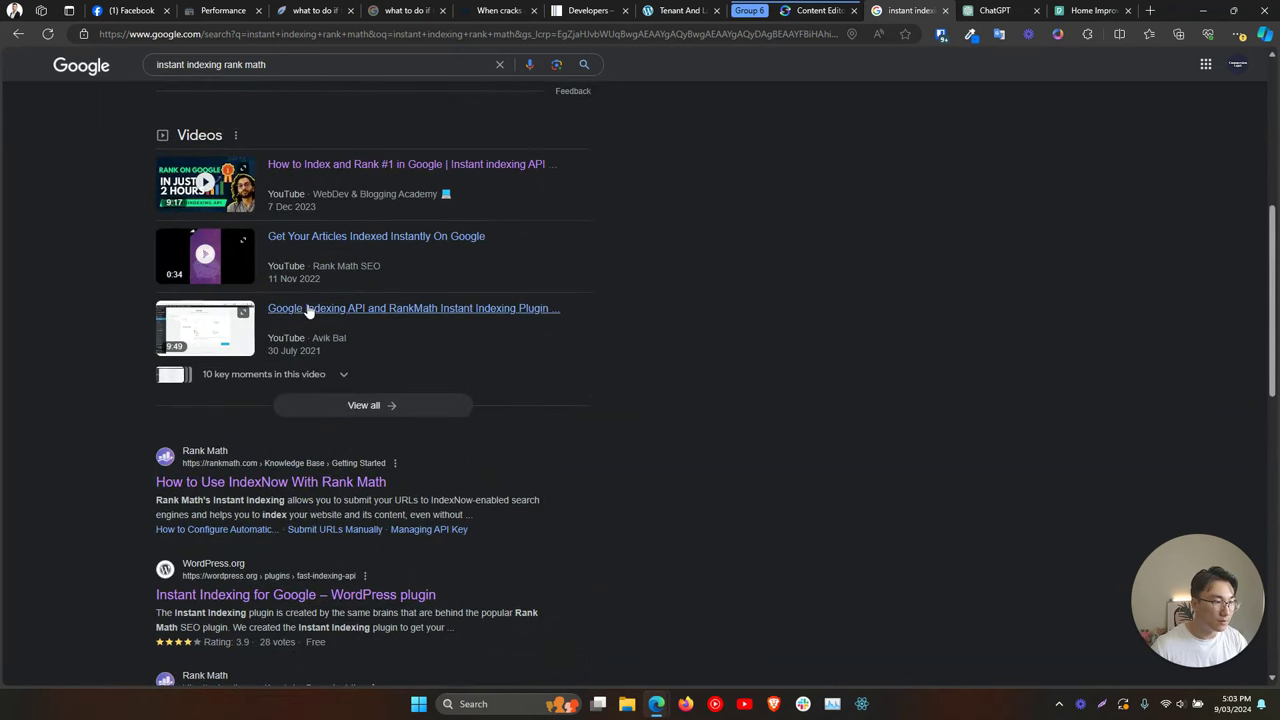
pyautogui.click(308, 311)
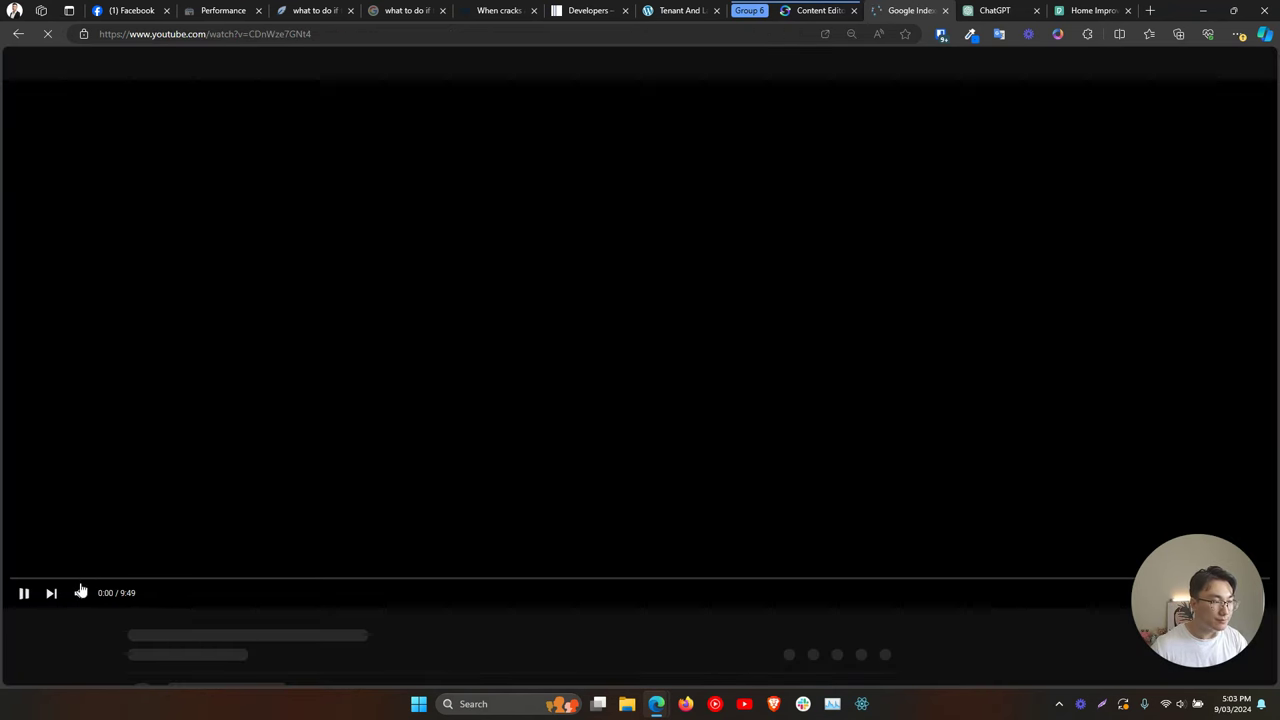
# Pause and mute the video and skip ahead to 8:05, where the Instant Indexing console is shown.
pyautogui.click(23, 592)
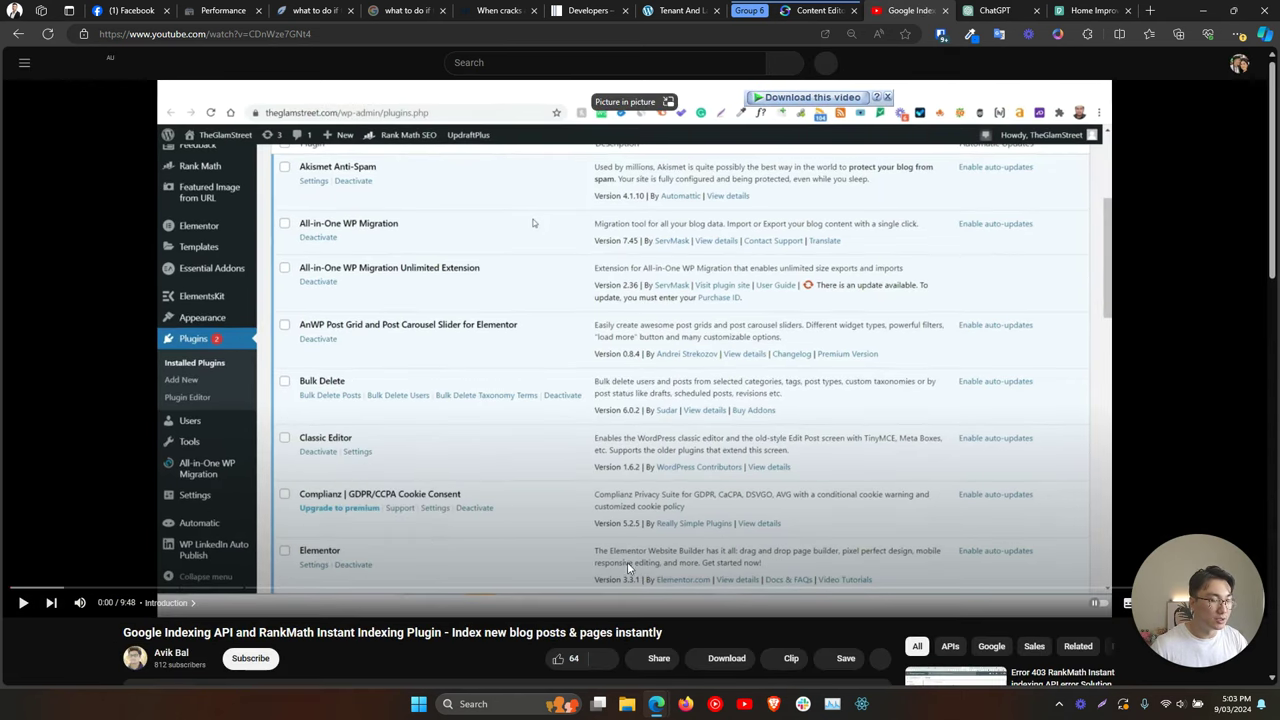
pyautogui.click(952, 594)
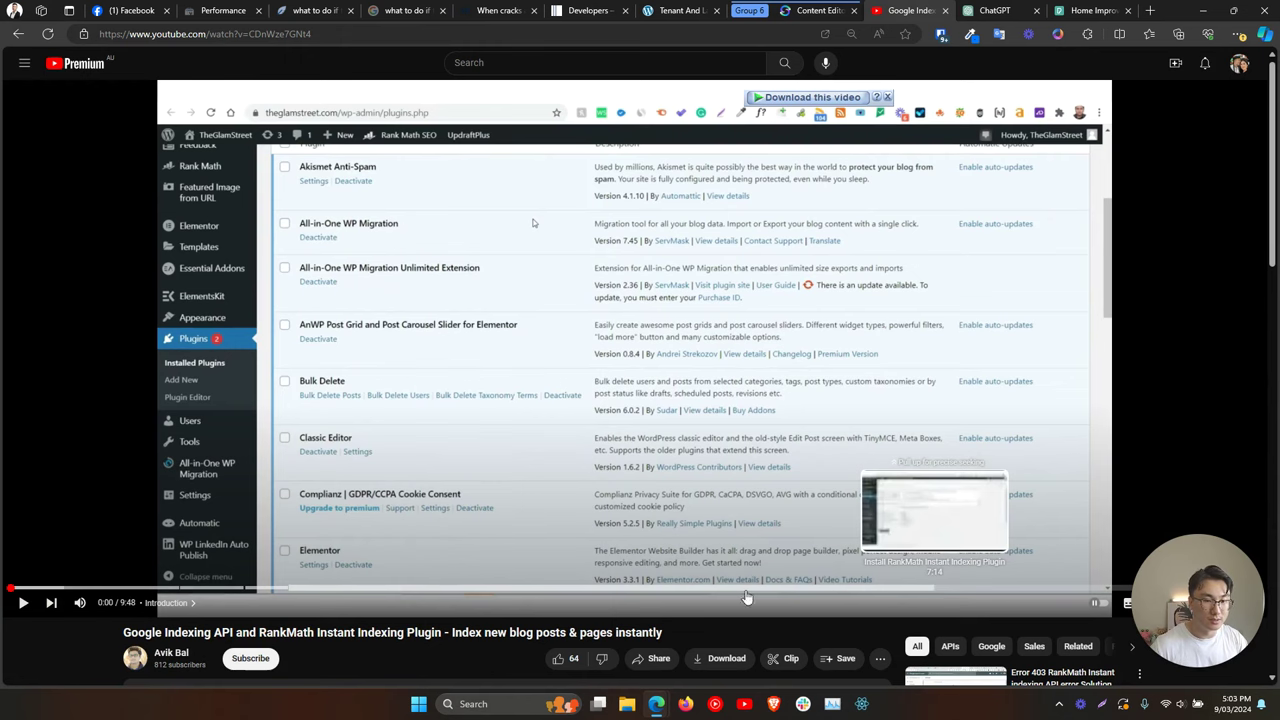
pyautogui.click(78, 605)
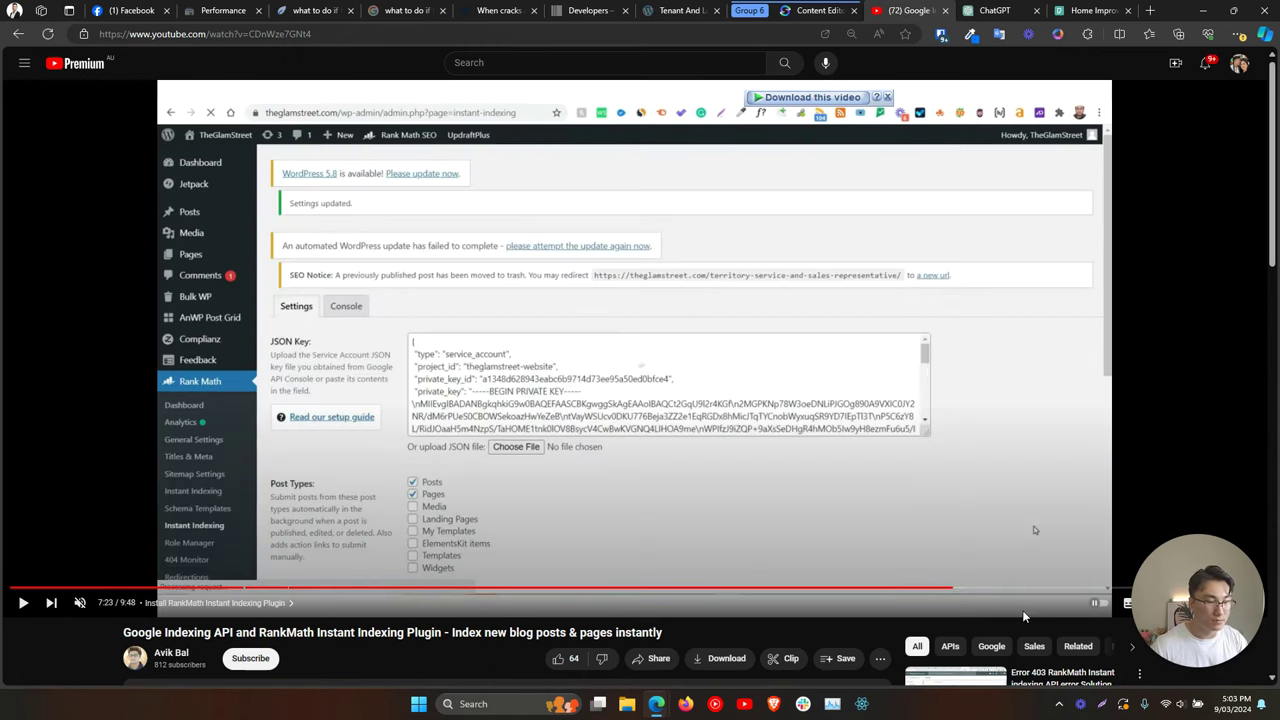
pyautogui.click(1043, 590)
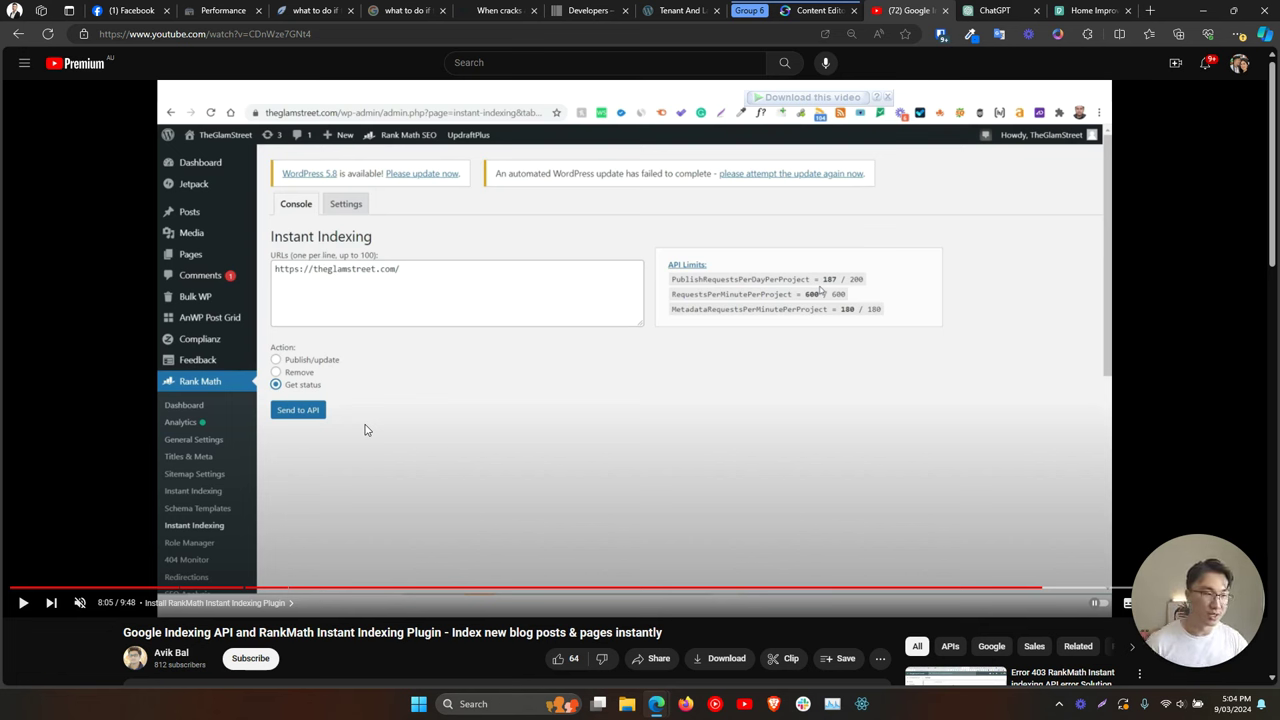
# View the clicks and impressions graph in the Facebook post, then return to the NeuronWriter article and highlight its target keyword phrase.
pyautogui.hotkey('ctrl', '1')
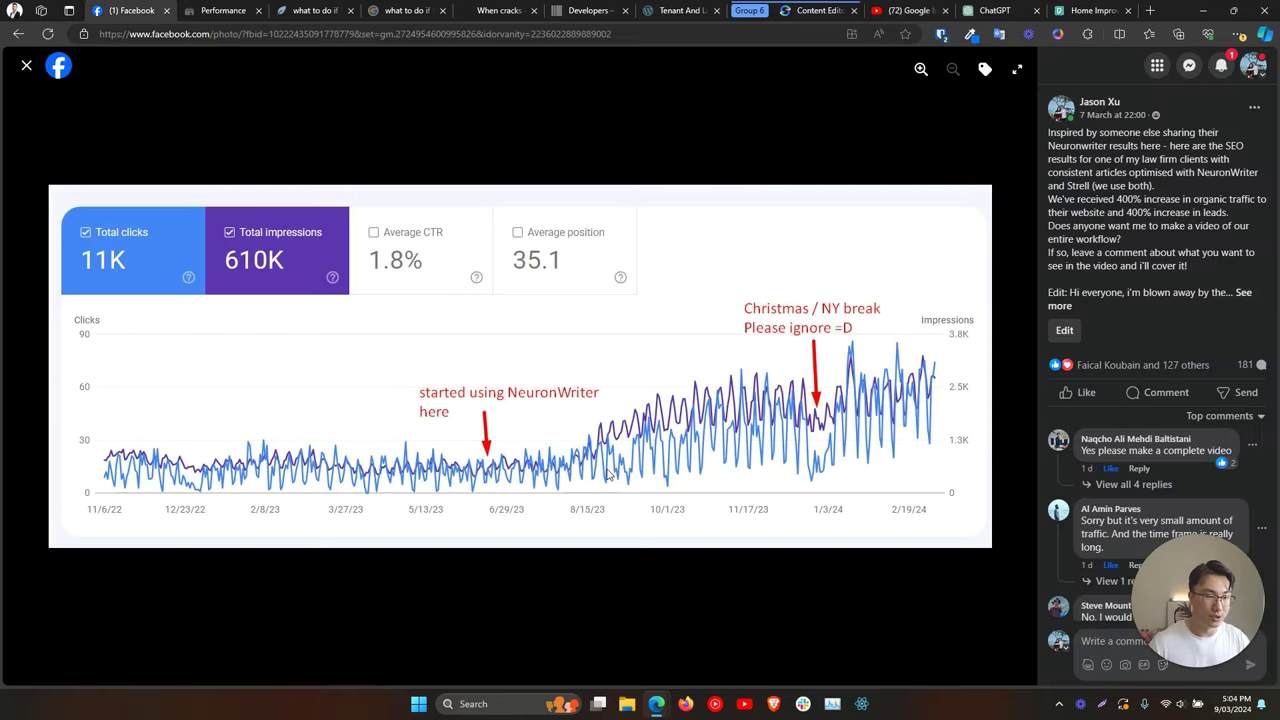
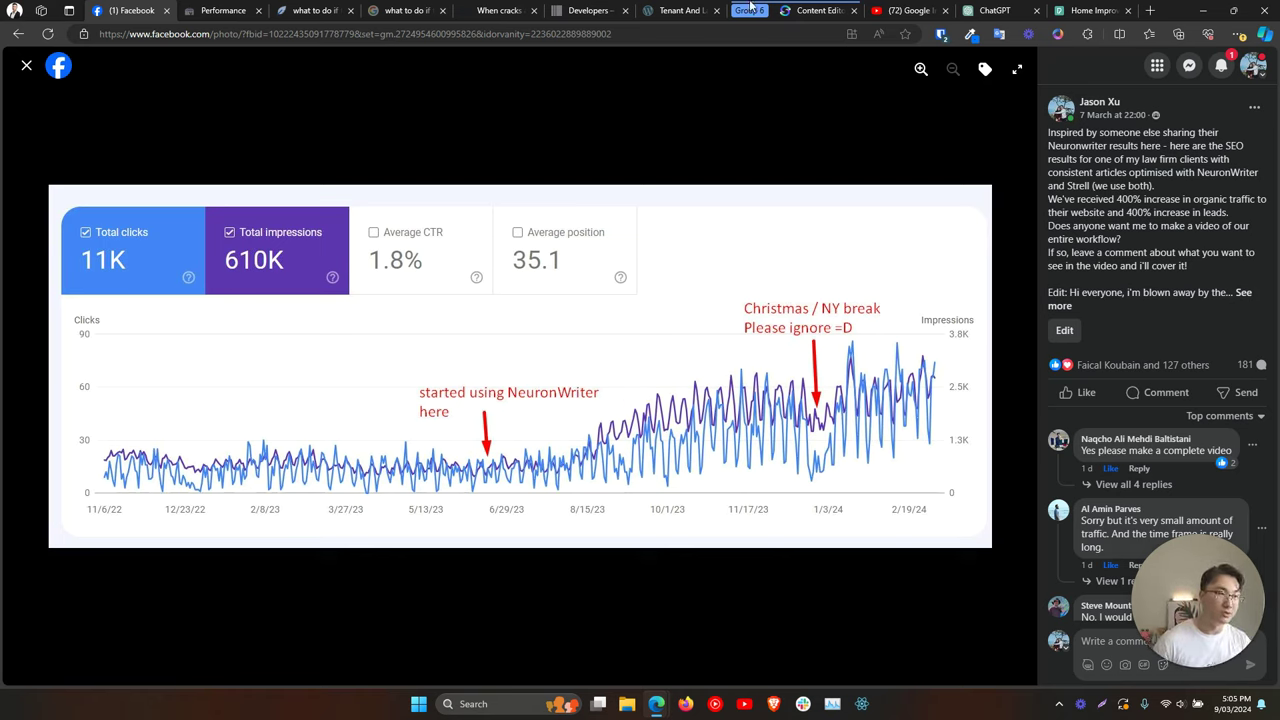
pyautogui.click(315, 10)
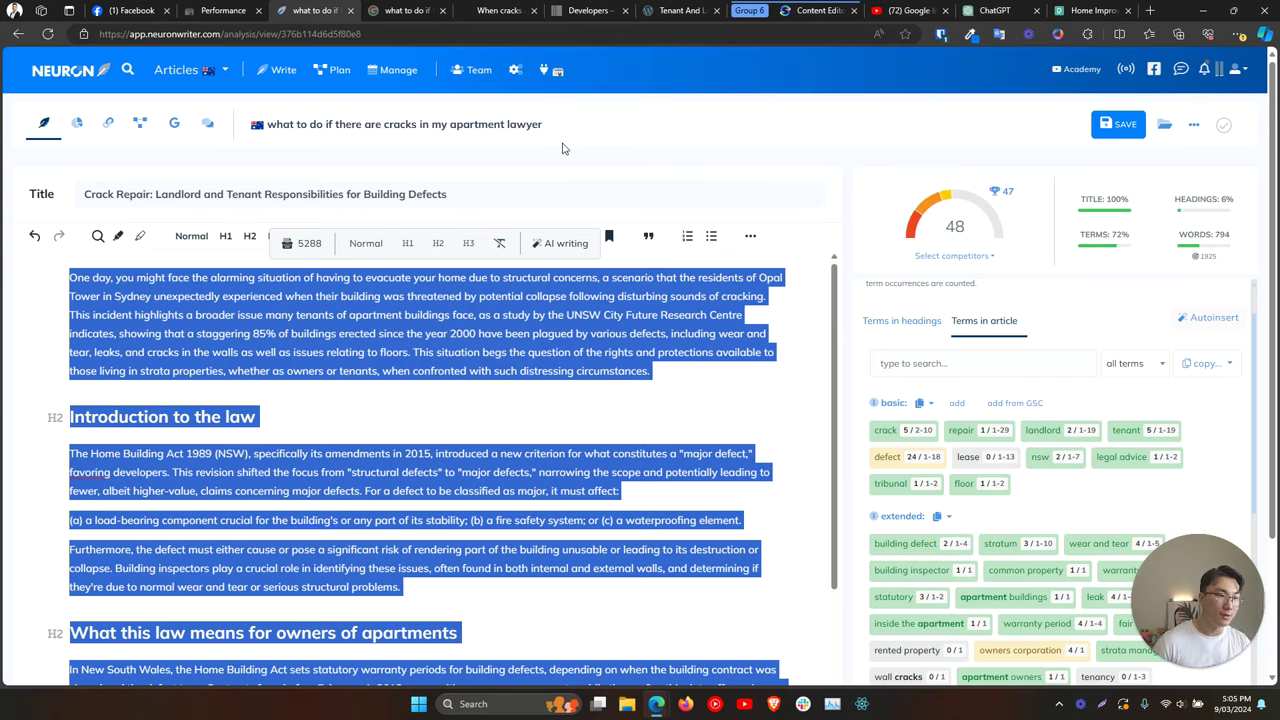
pyautogui.moveTo(545, 124); pyautogui.dragTo(266, 124)
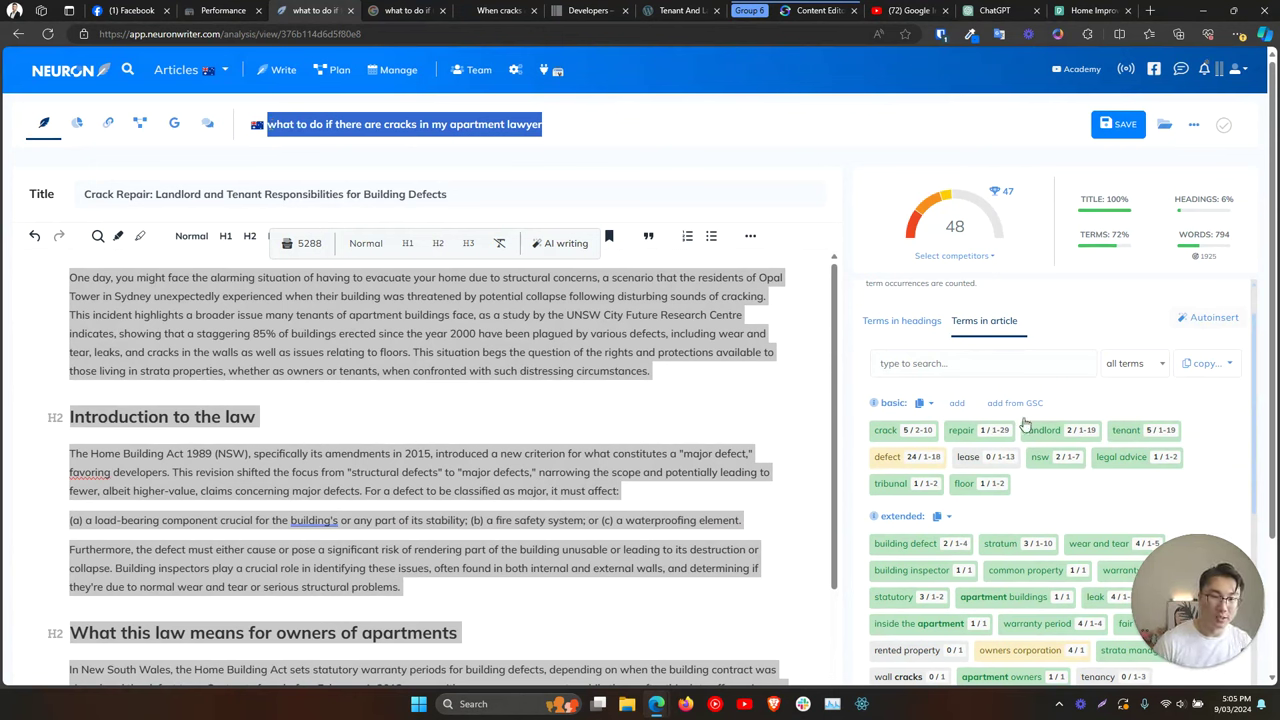
# Inspect the custom selection of competitor pages with their content scores and close the list without updating it.
pyautogui.click(980, 259)
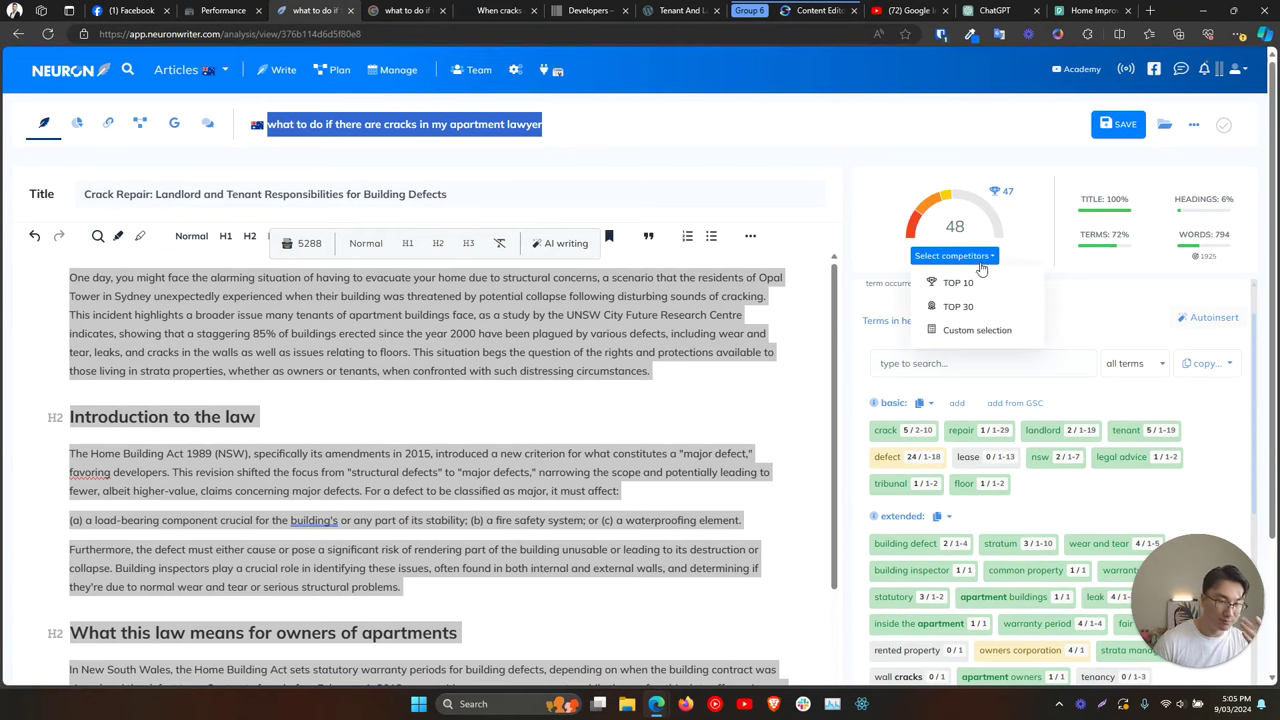
pyautogui.click(968, 336)
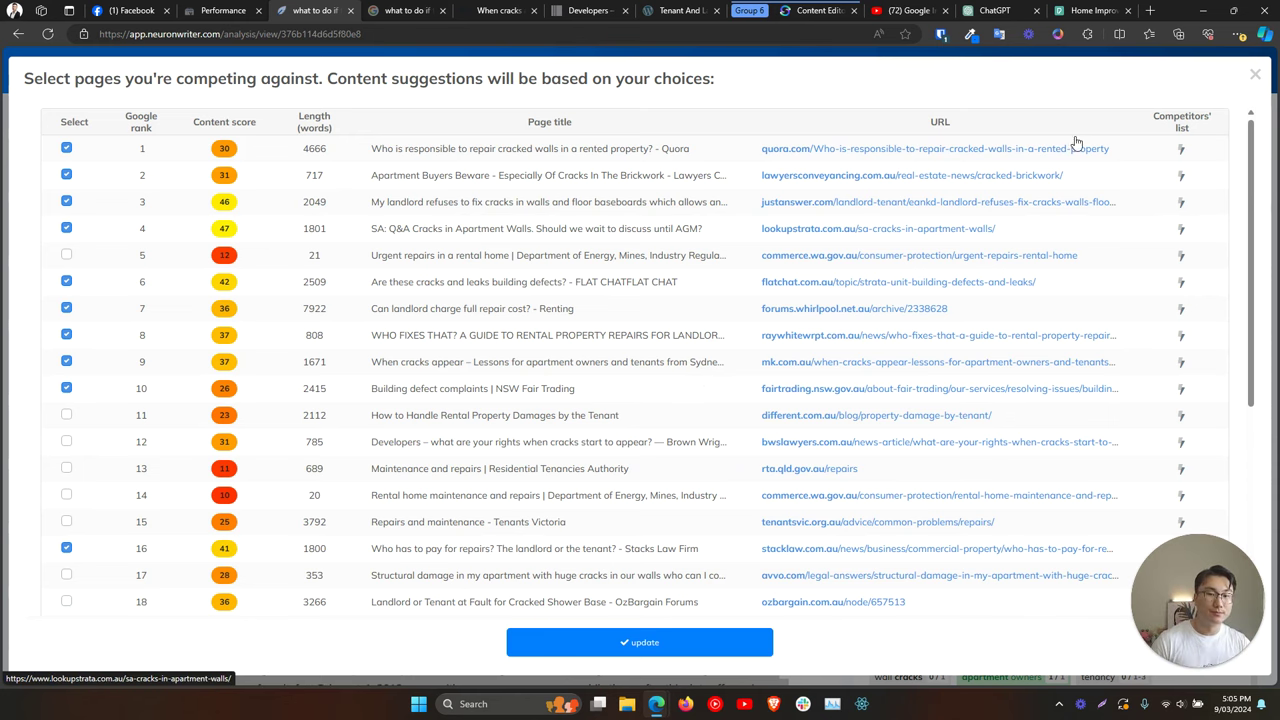
pyautogui.click(1255, 77)
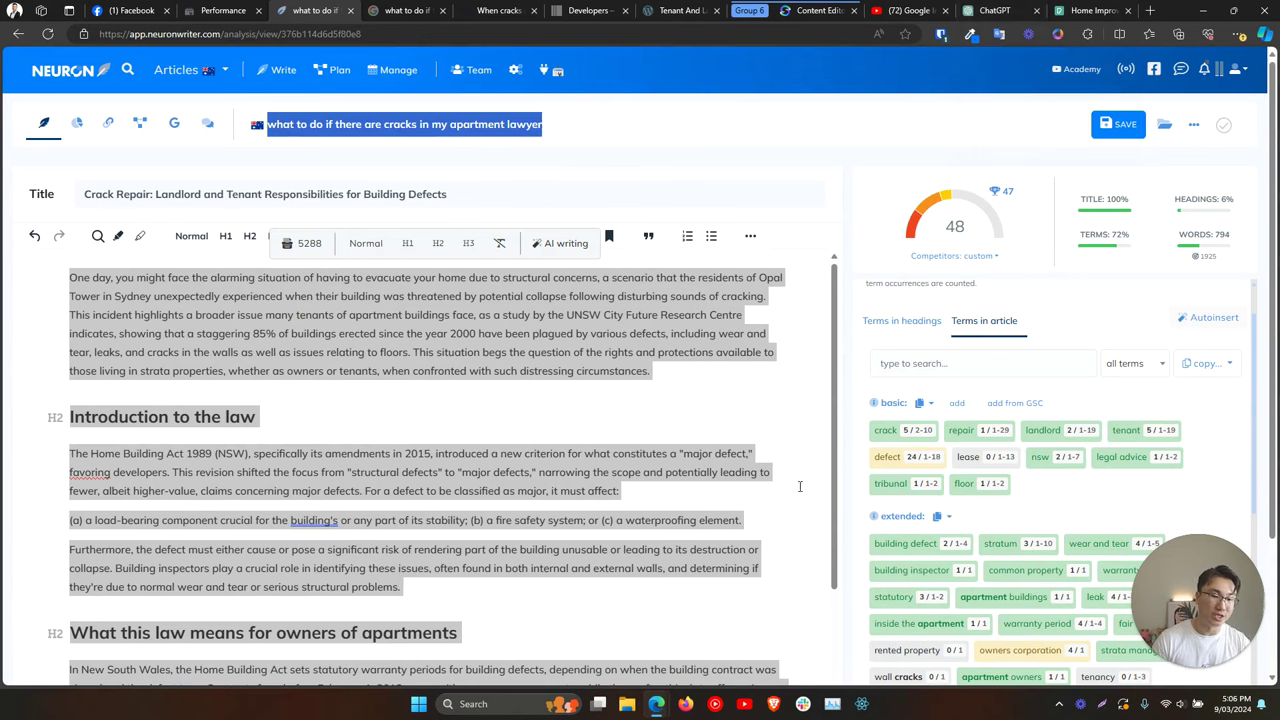
# Review the basic and extended suggested terms and the article text through the developers section, clearing the whole-text selection.
pyautogui.scroll(-10, 900, 517)
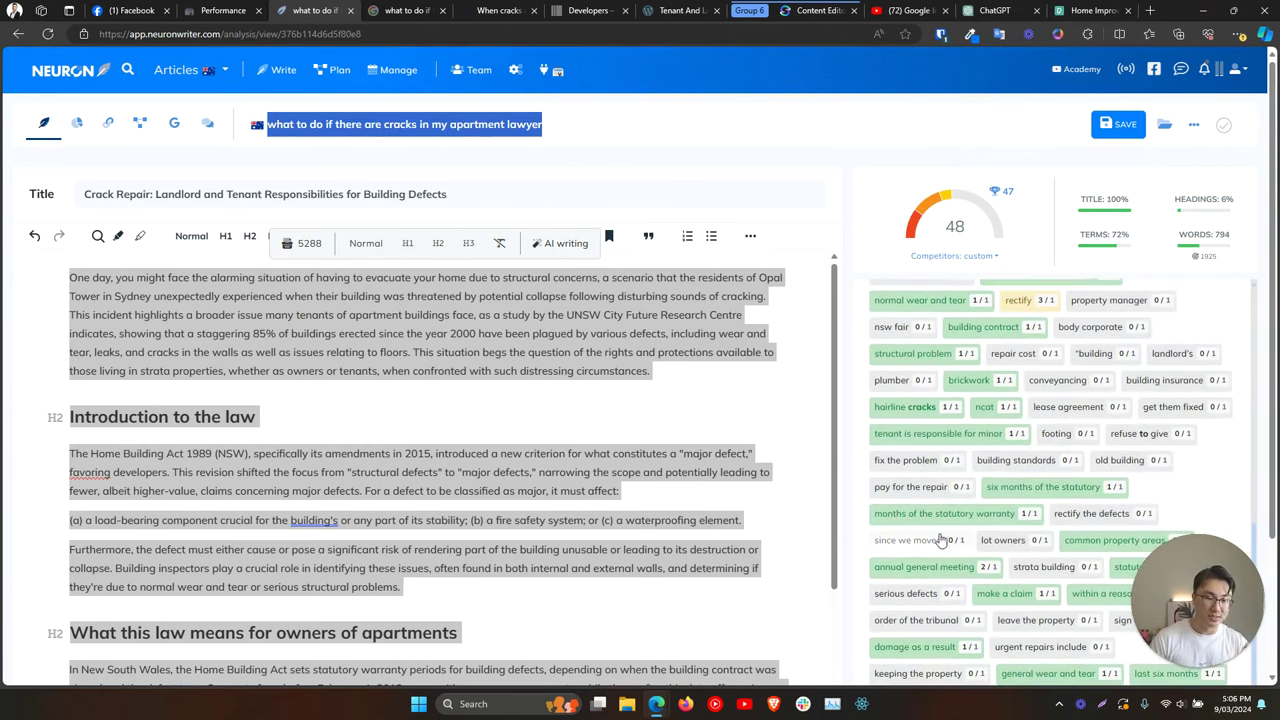
pyautogui.scroll(10, 1015, 523)
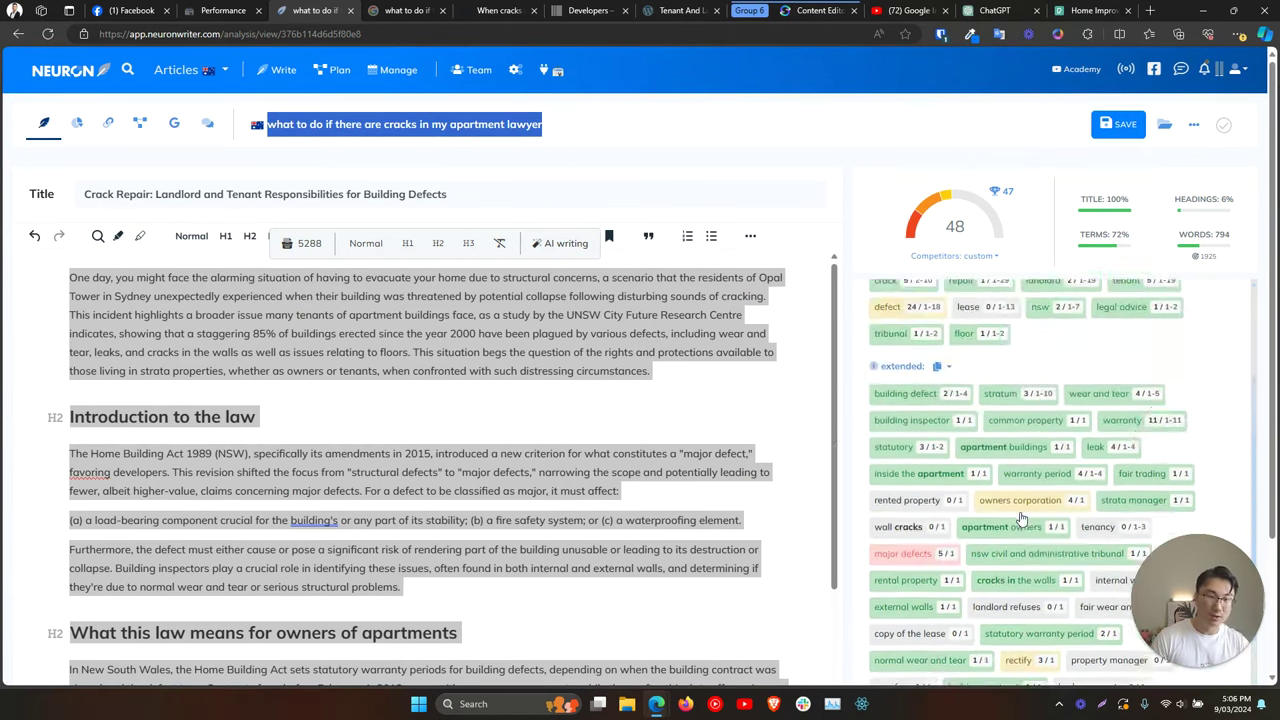
pyautogui.scroll(1, 1022, 521)
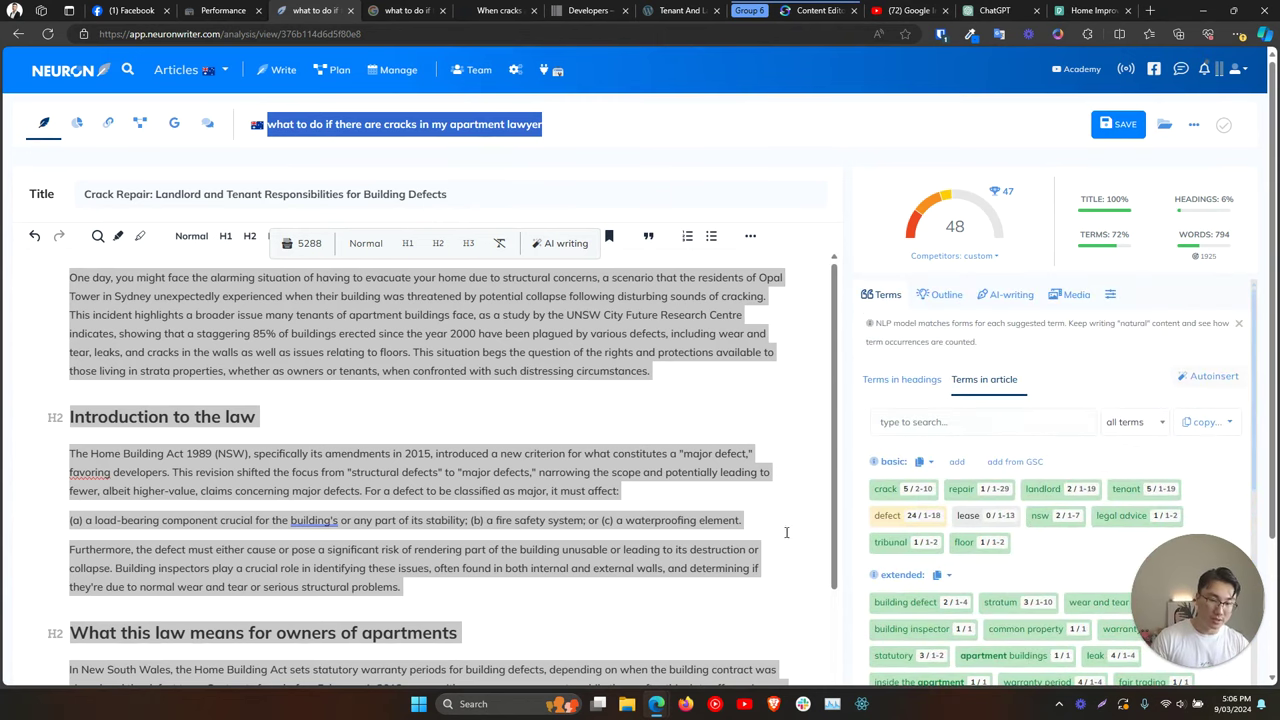
pyautogui.scroll(-10, 627, 573)
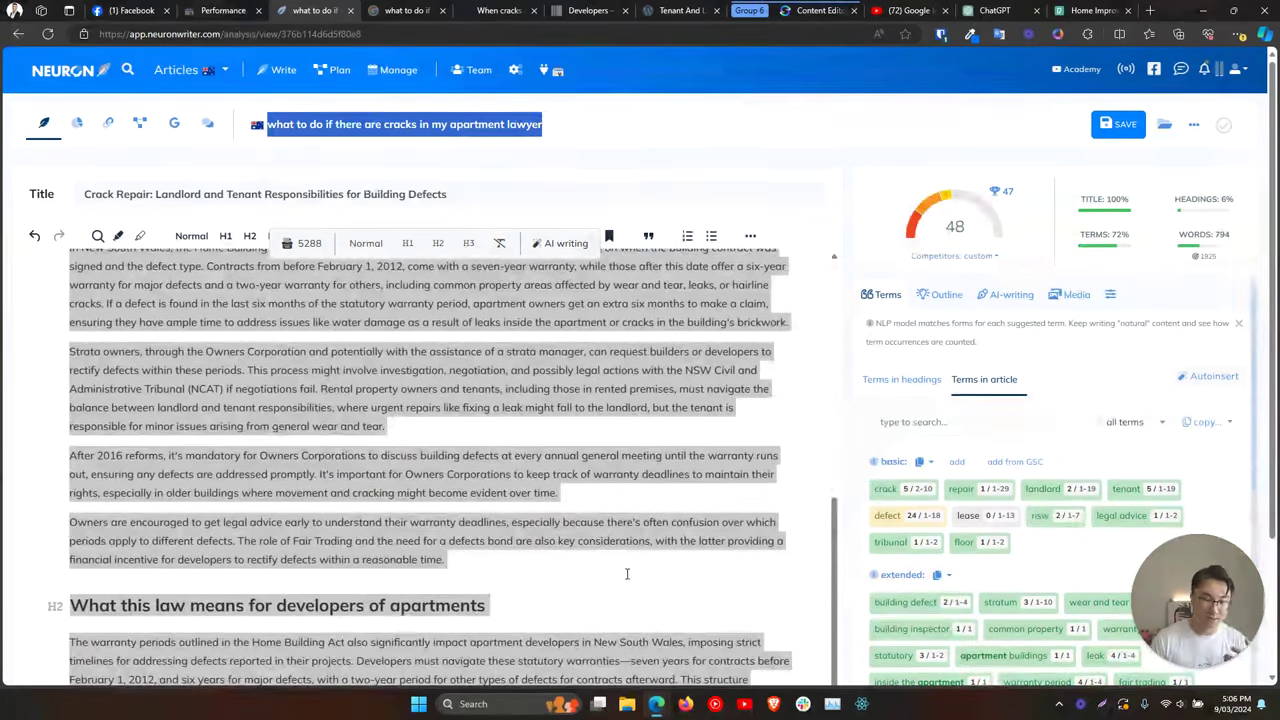
pyautogui.scroll(-3, 627, 573)
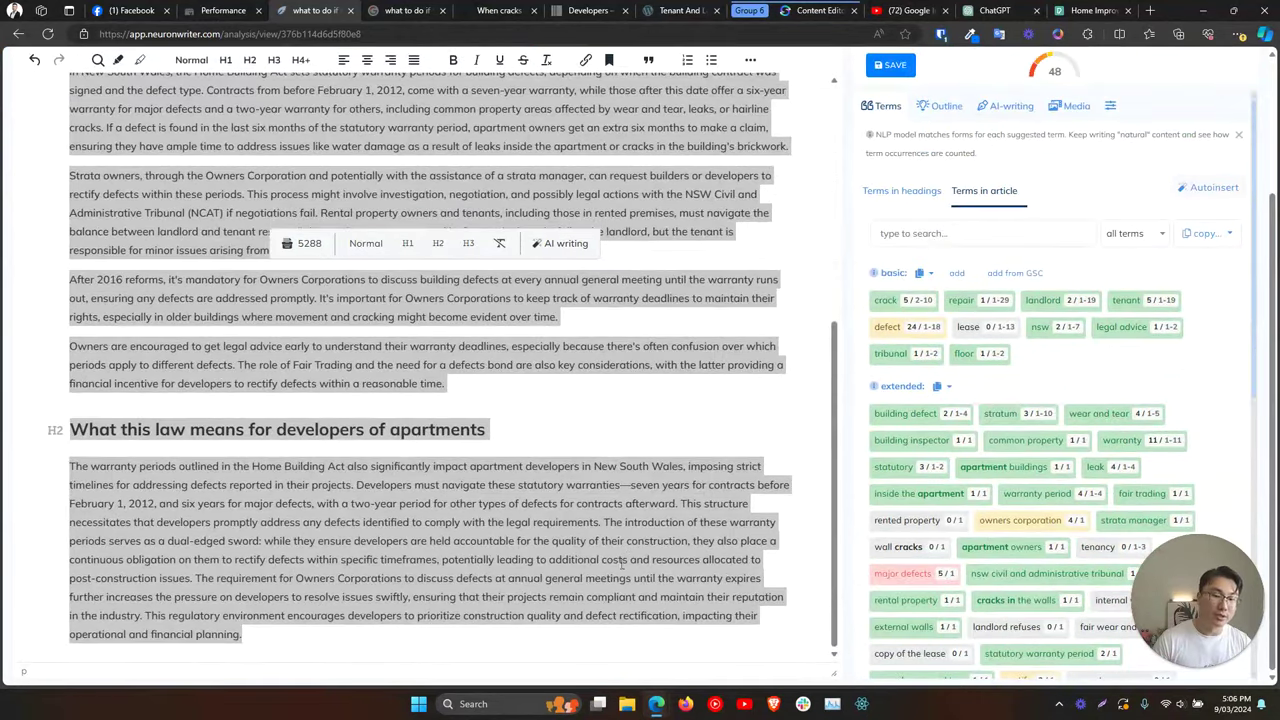
pyautogui.click(622, 565)
pyautogui.scroll(5, 474, 558)
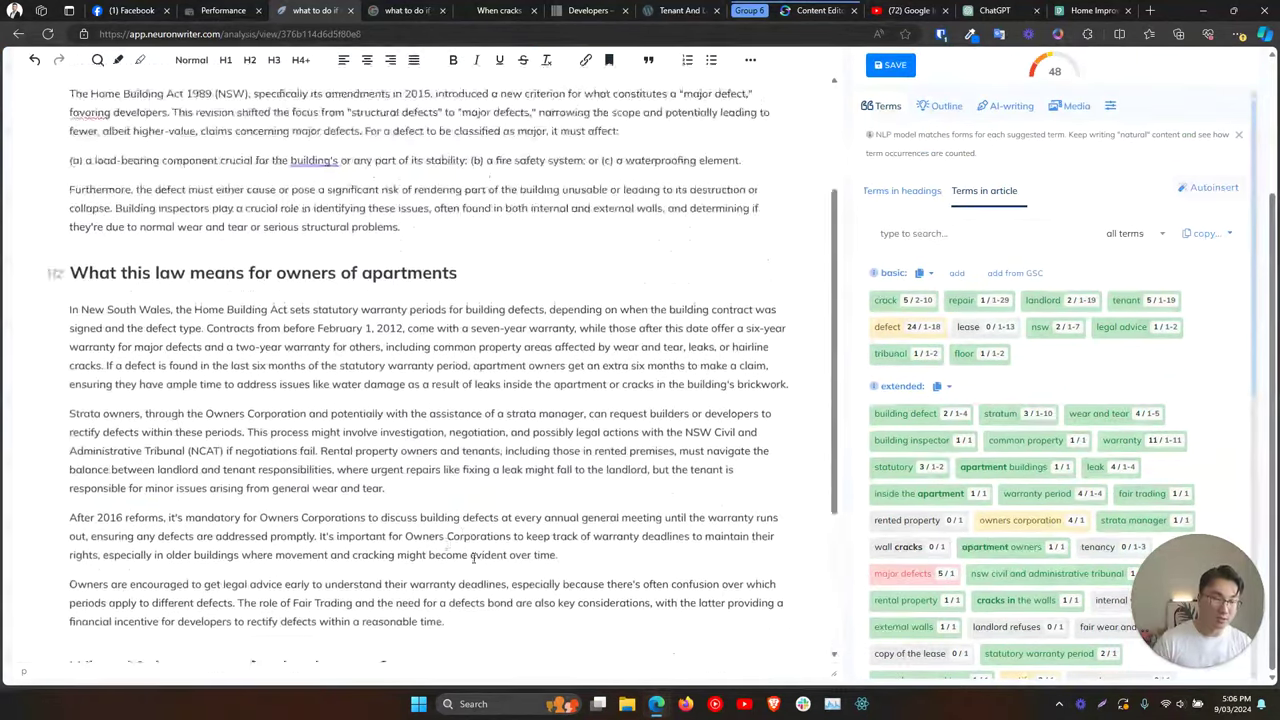
pyautogui.scroll(6, 474, 558)
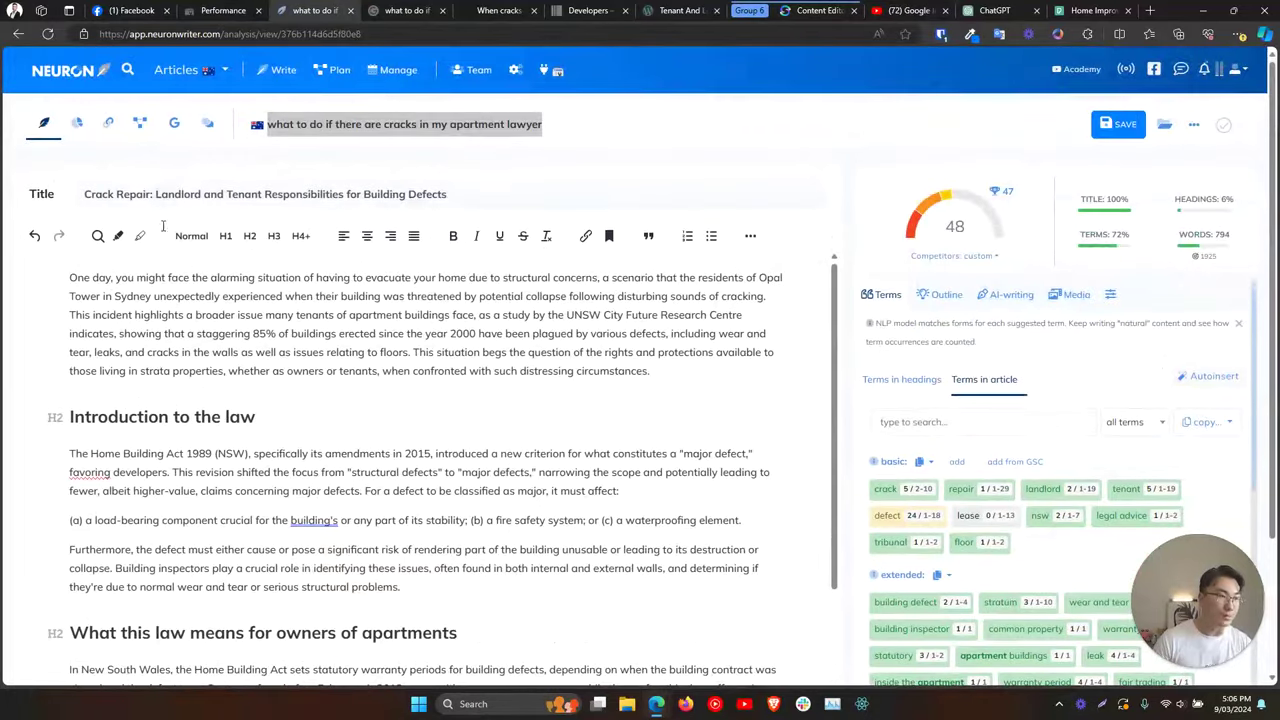
# Check the article's title and meta description settings, close them unchanged and look through the sections for apartment owners and developers.
pyautogui.click(160, 199)
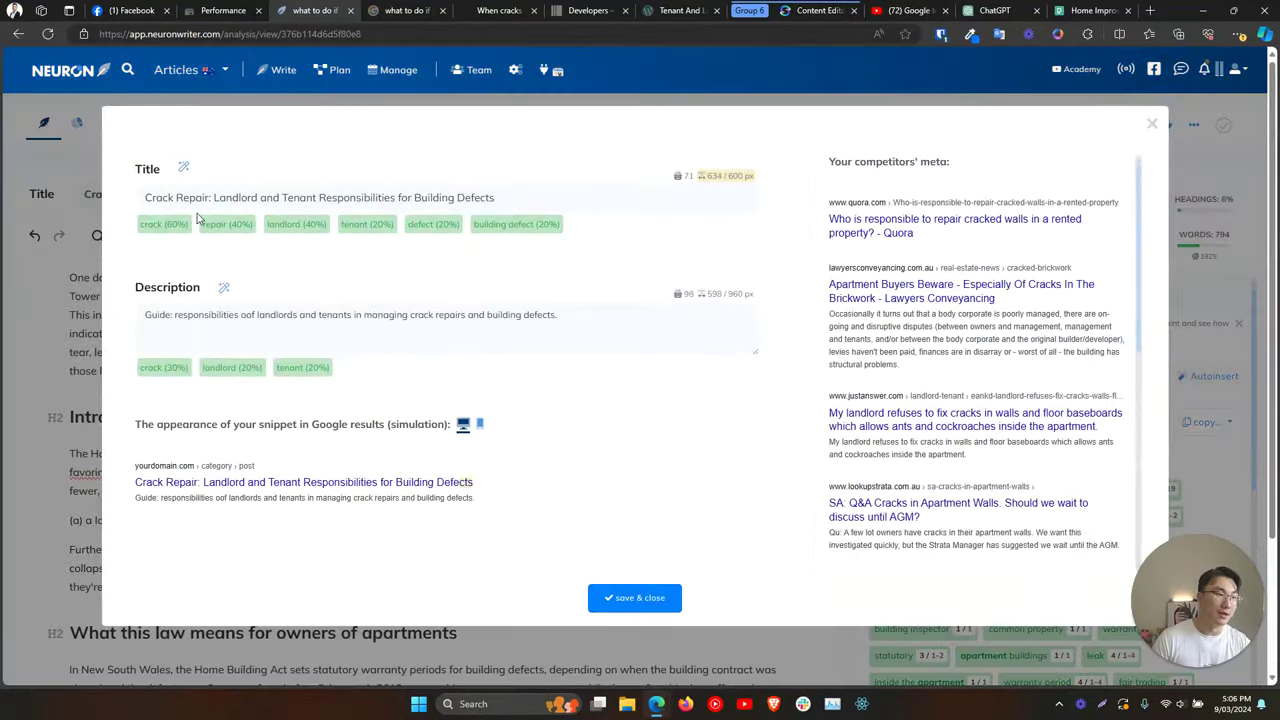
pyautogui.click(1151, 123)
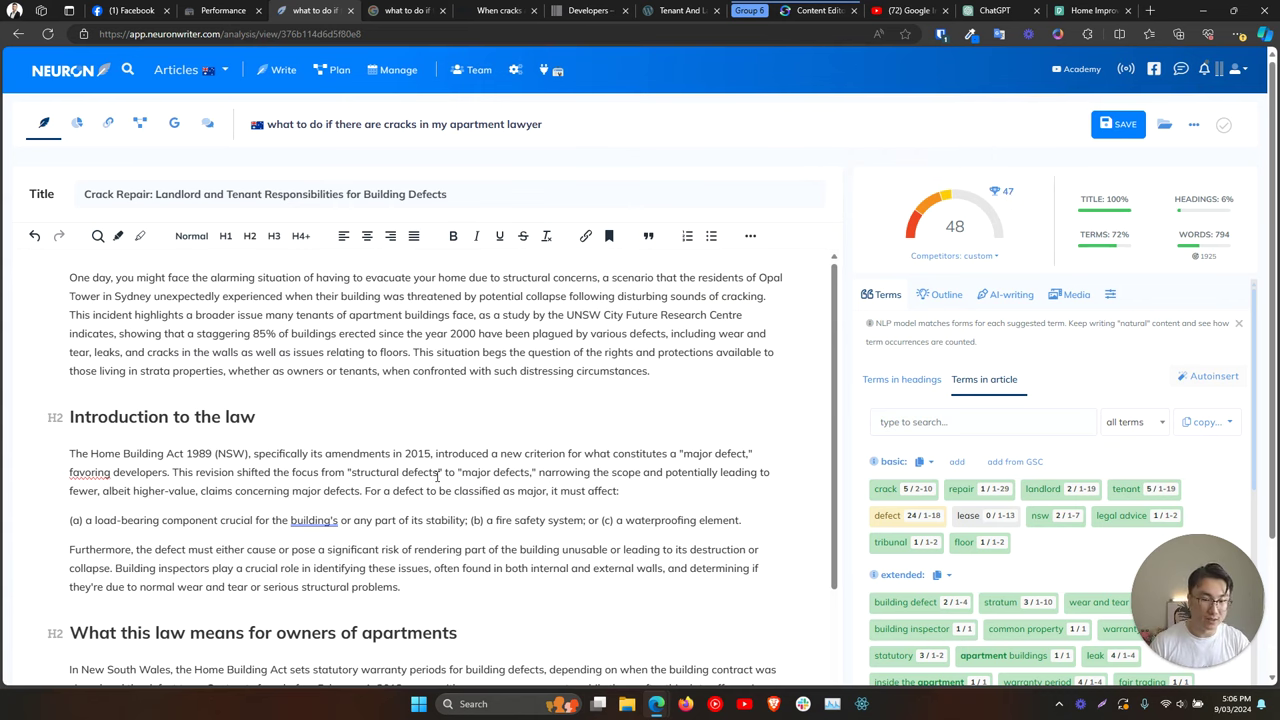
pyautogui.scroll(-3, 437, 476)
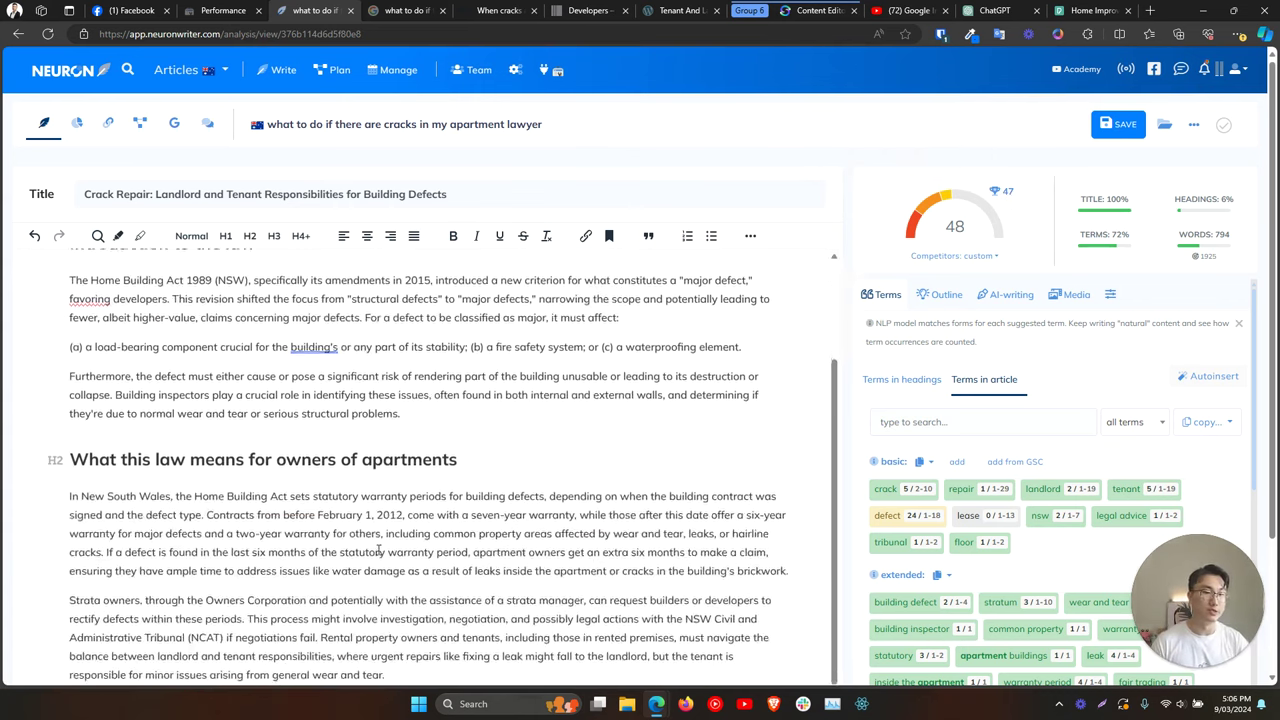
pyautogui.scroll(3, 369, 568)
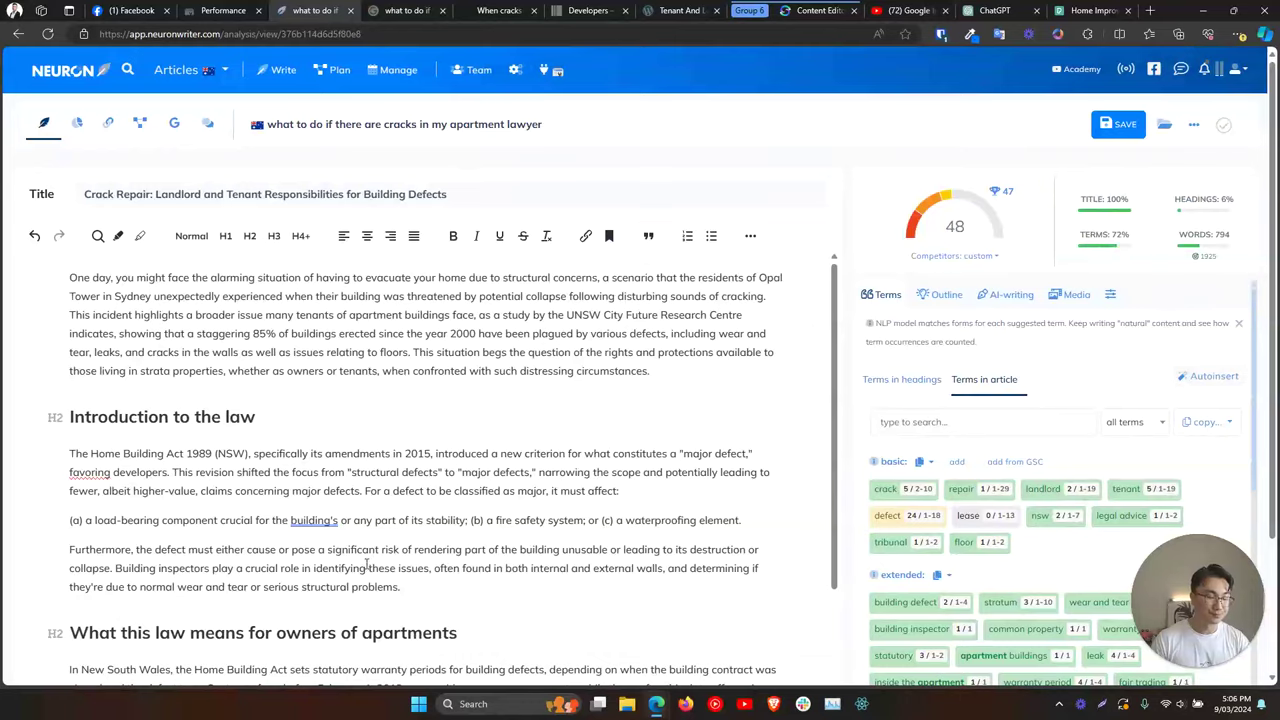
pyautogui.scroll(-8, 369, 568)
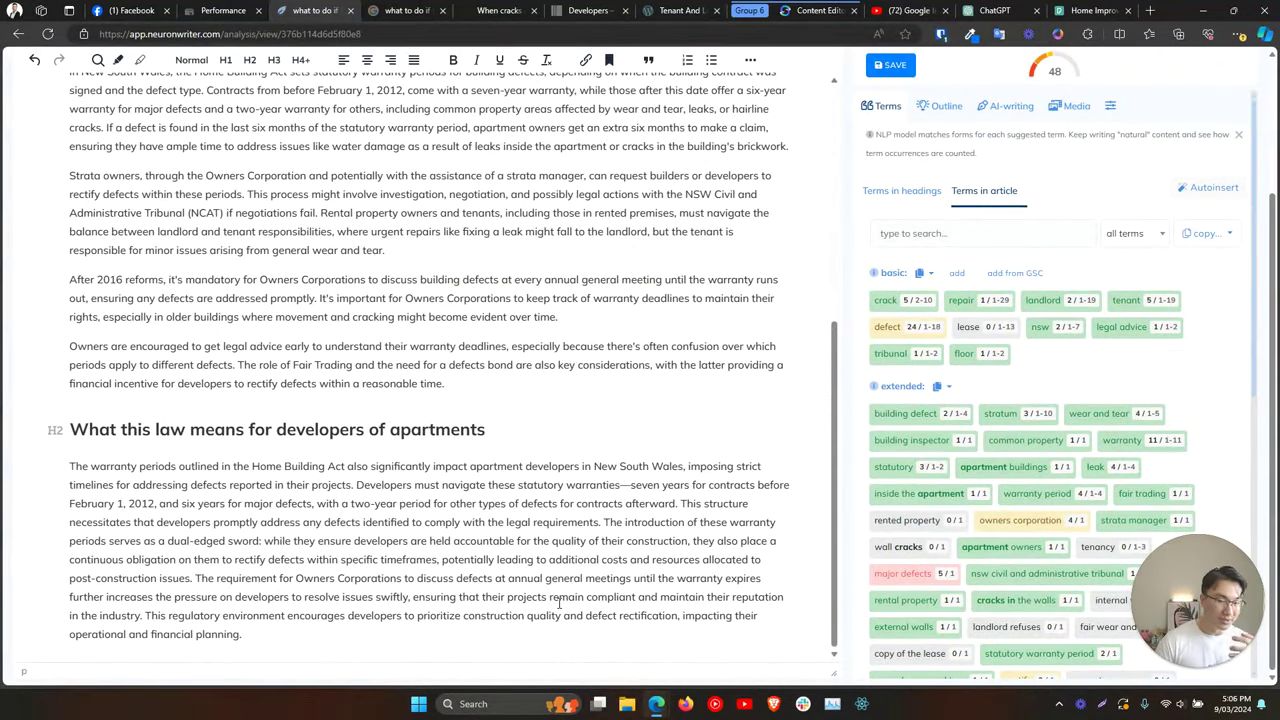
pyautogui.scroll(1, 559, 604)
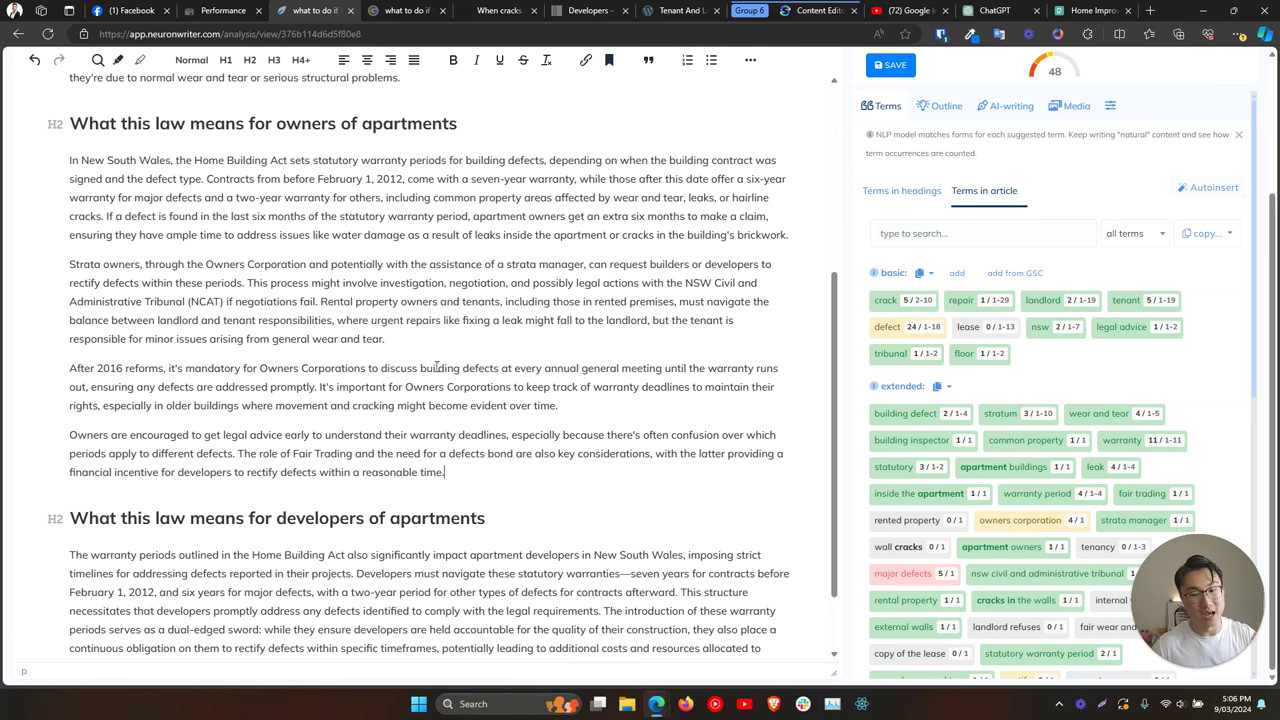
# Add the H2 heading "Effects on owners of apartments after these new laws are introduced" above the paragraph on the 2016 reforms.
pyautogui.moveTo(58, 124); pyautogui.dragTo(614, 120)
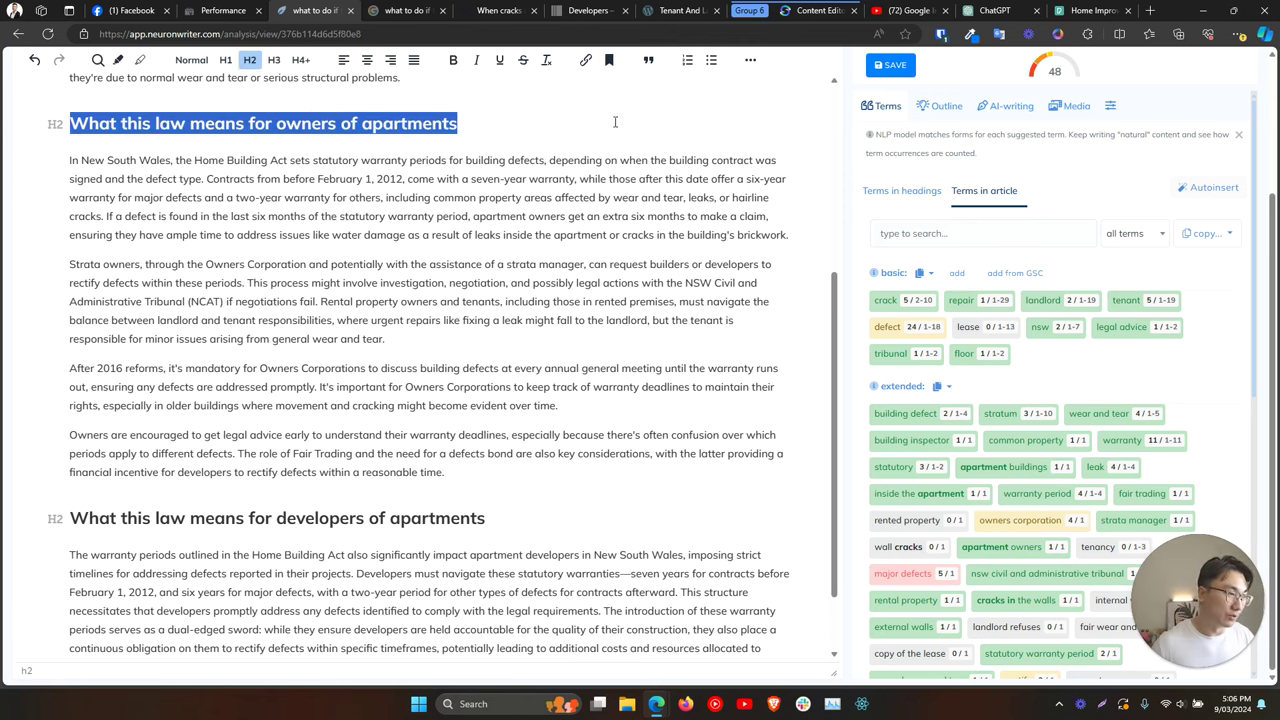
pyautogui.click(608, 216)
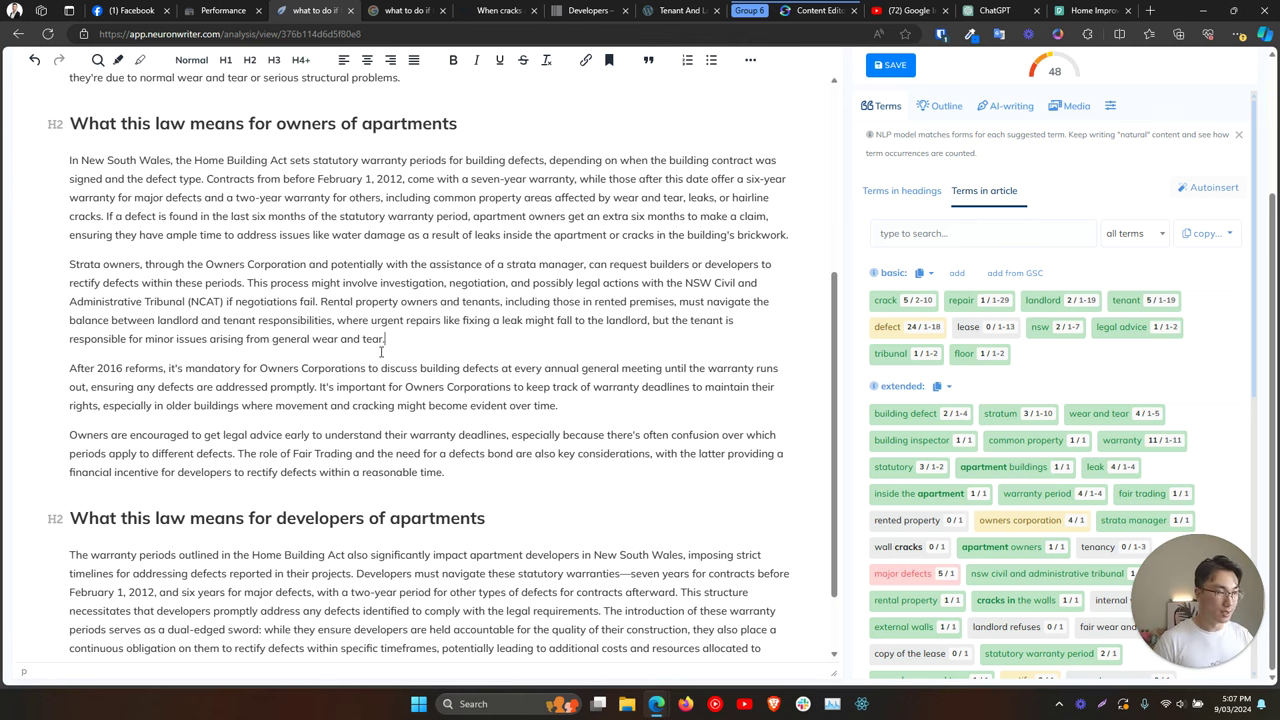
pyautogui.press('Return')
pyautogui.write('Effects on ')
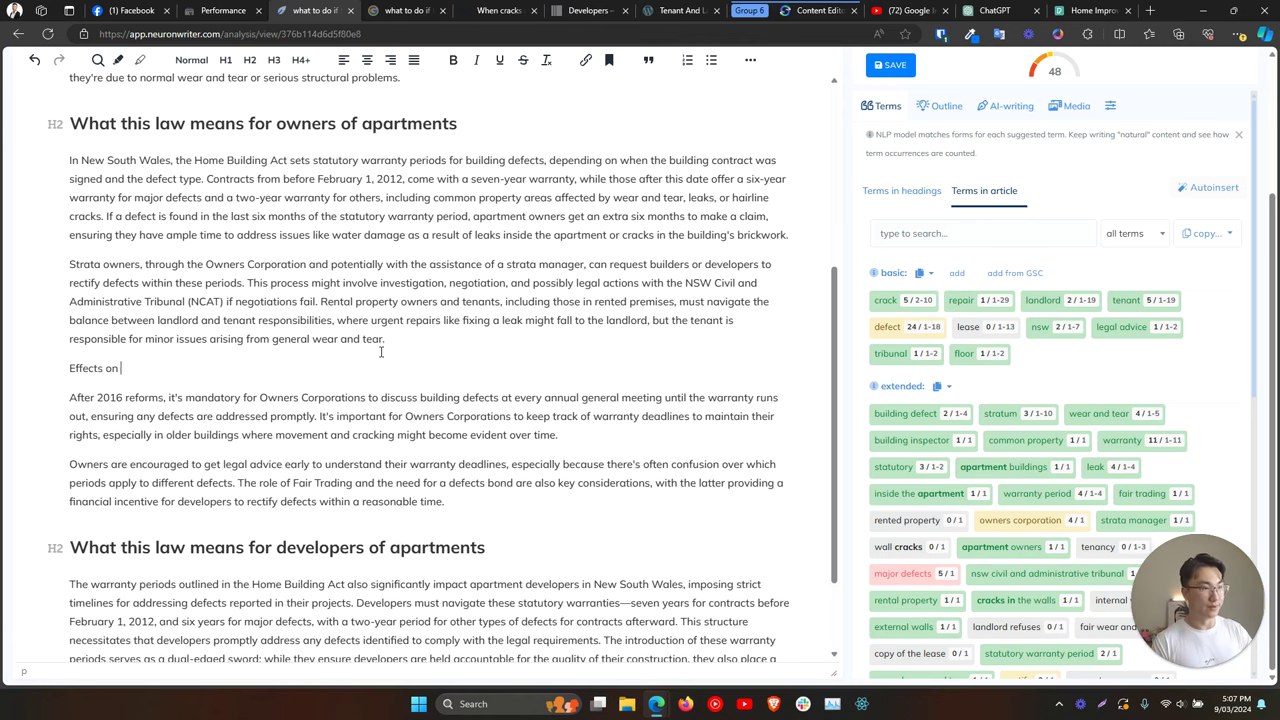
pyautogui.write('owners of apartments after ')
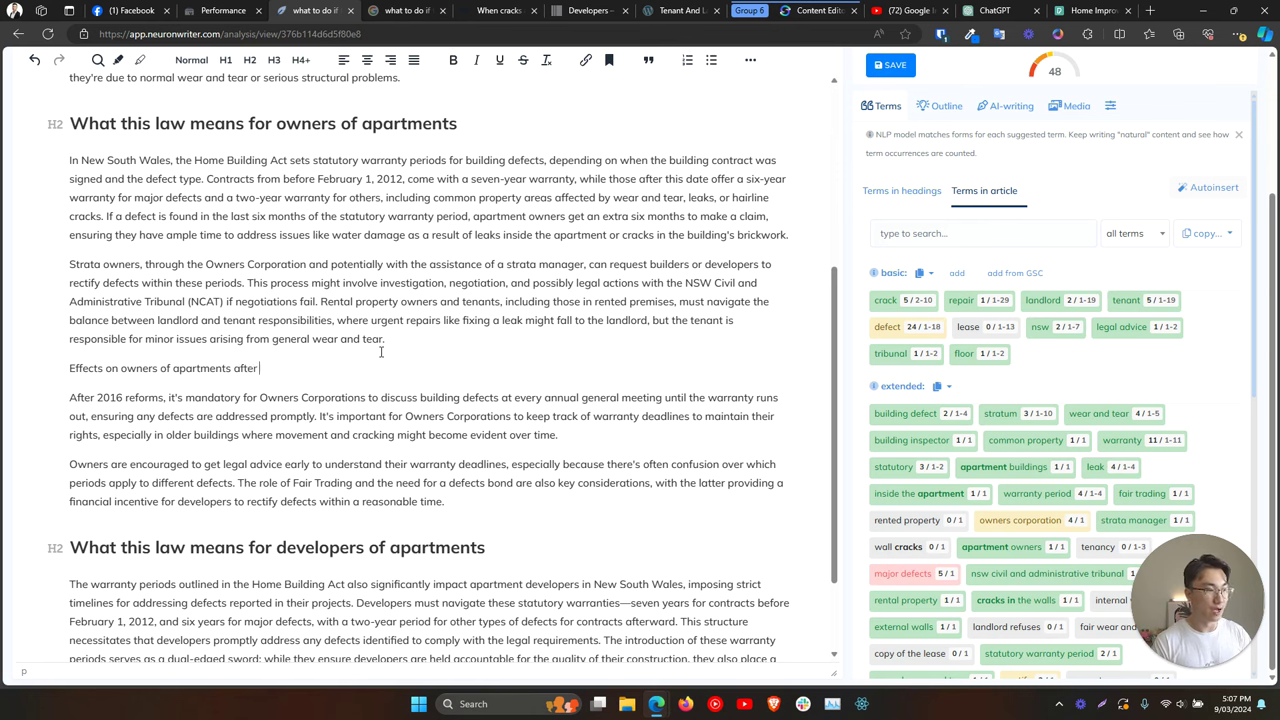
pyautogui.write('these new laws')
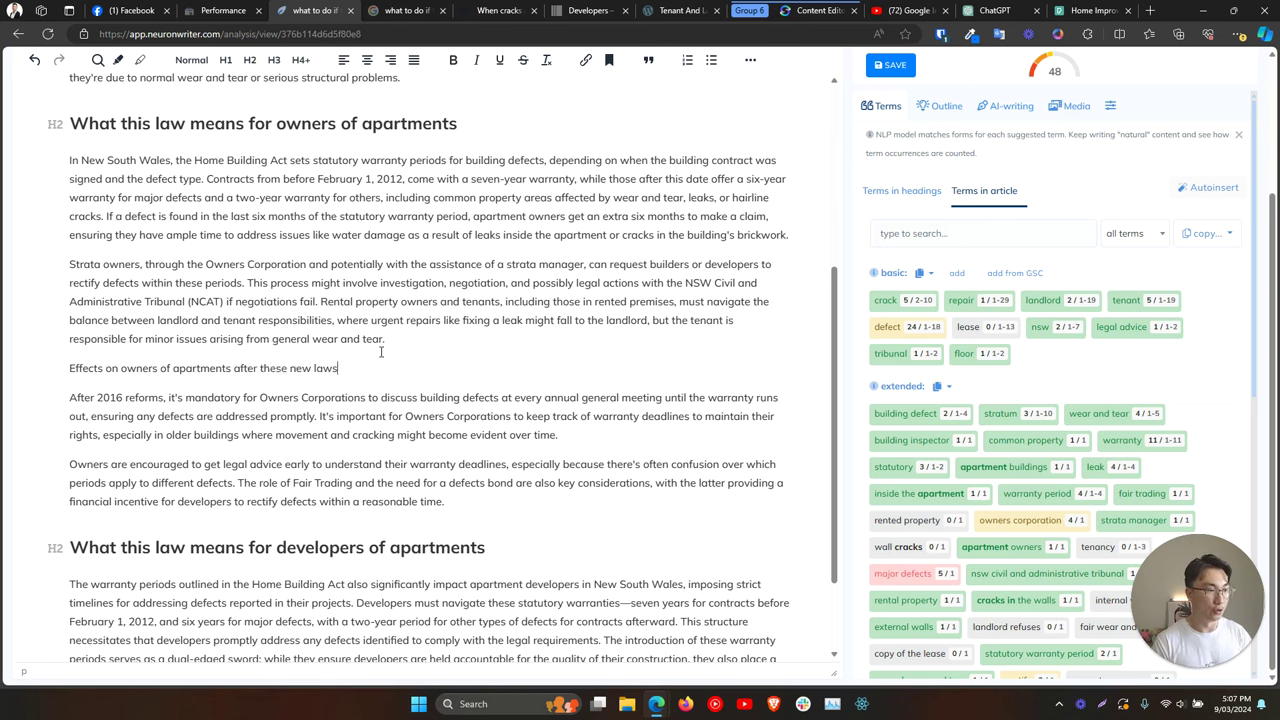
pyautogui.write(' are introduced')
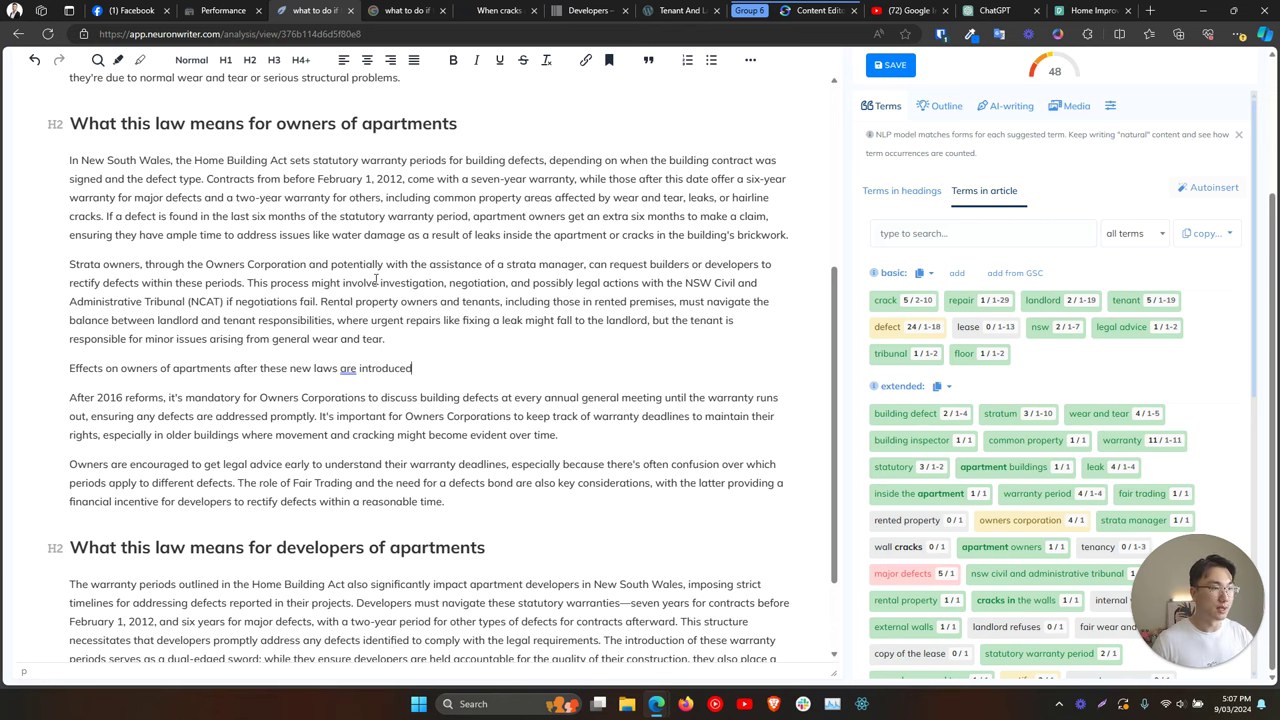
pyautogui.tripleClick(400, 367)
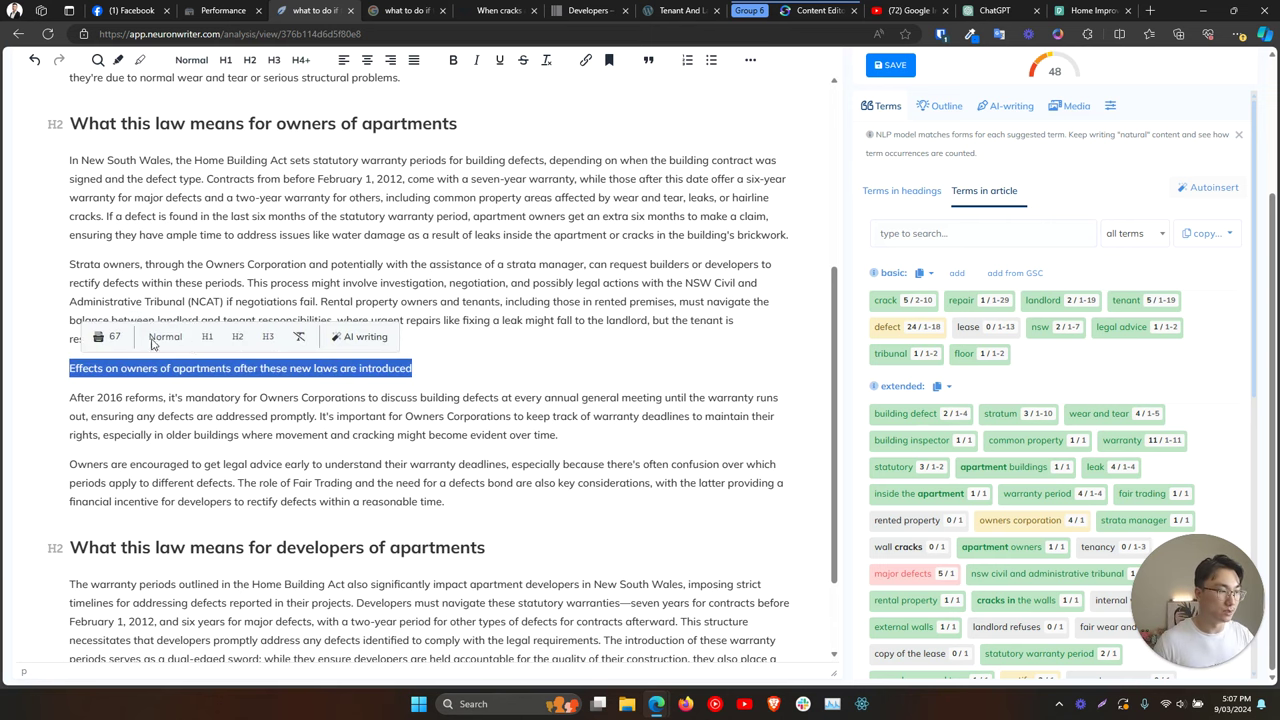
pyautogui.click(237, 336)
# Replace the heading "What this law means for owners of apartments" with the opening word "What".
pyautogui.moveTo(70, 160); pyautogui.dragTo(70, 124)
pyautogui.write('What')
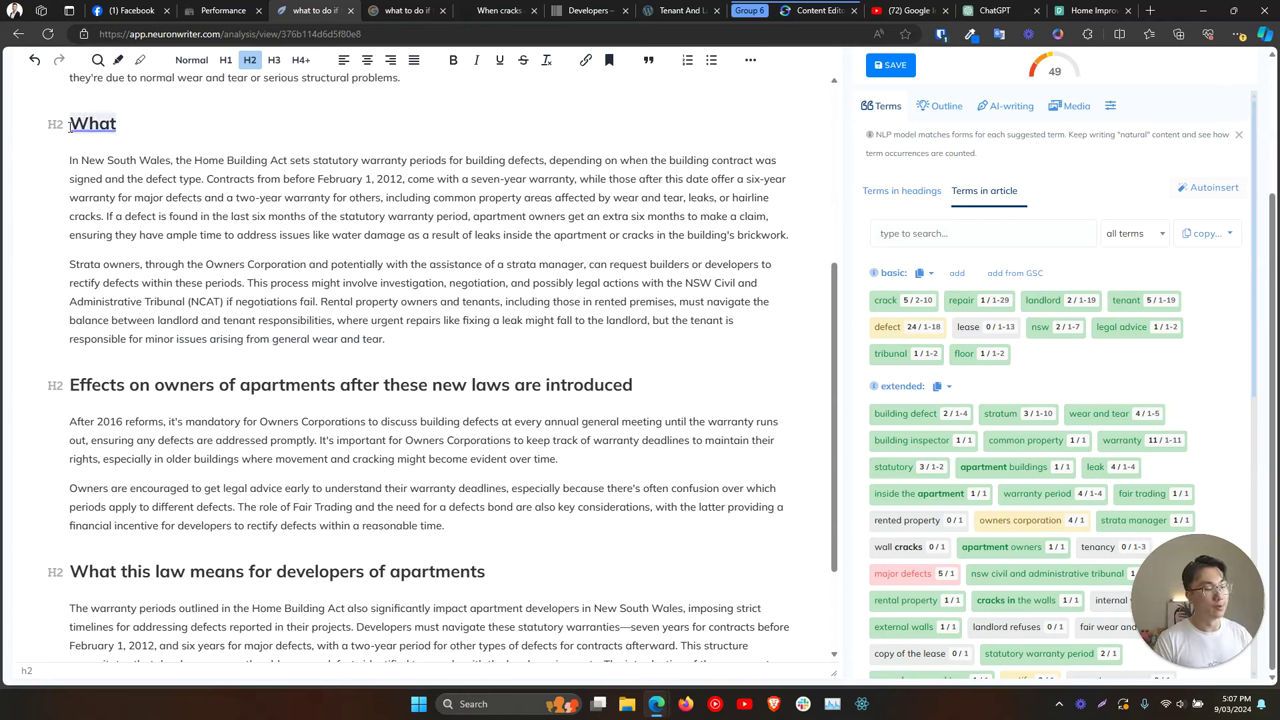
pyautogui.write(' owners')
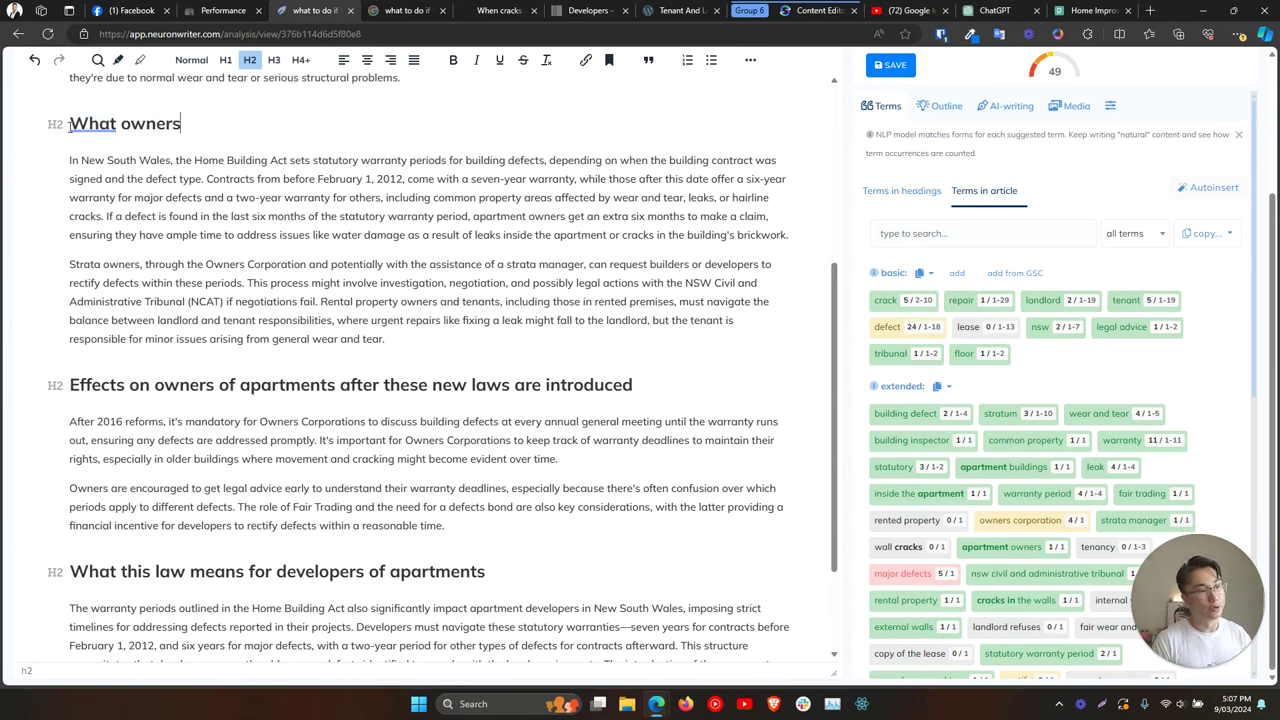
pyautogui.write(' of apartments')
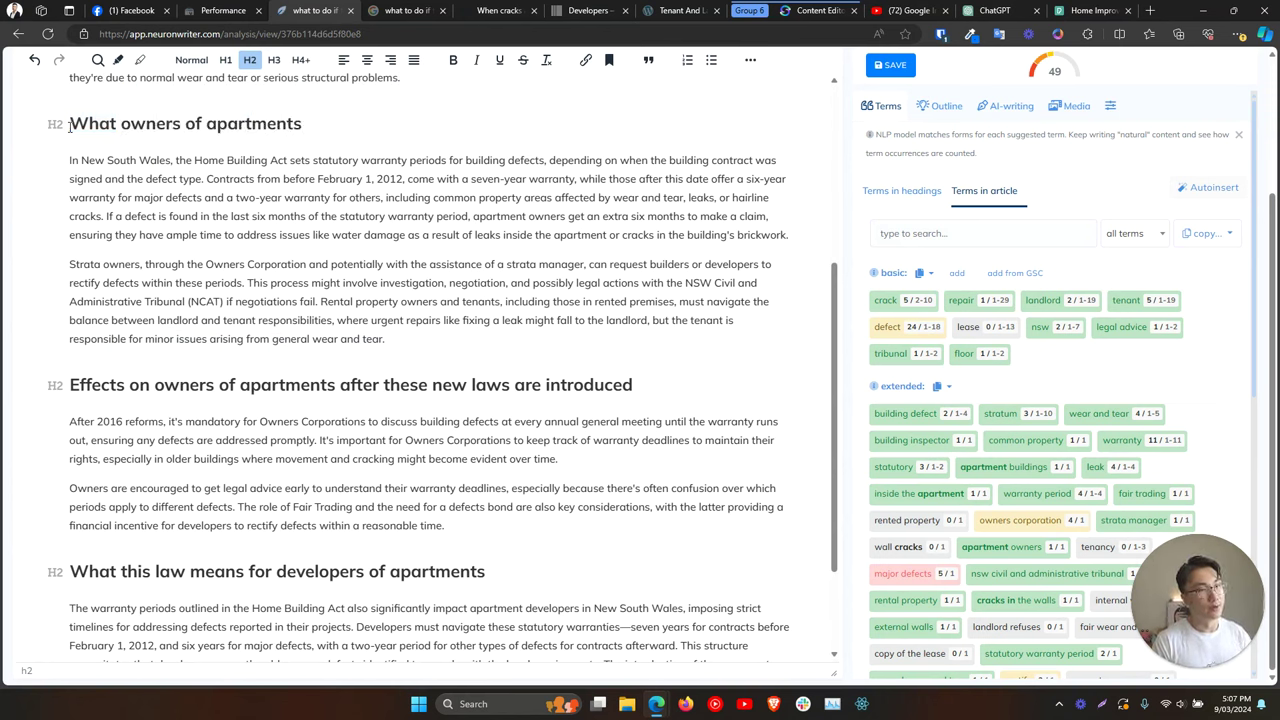
pyautogui.write(' experienced')
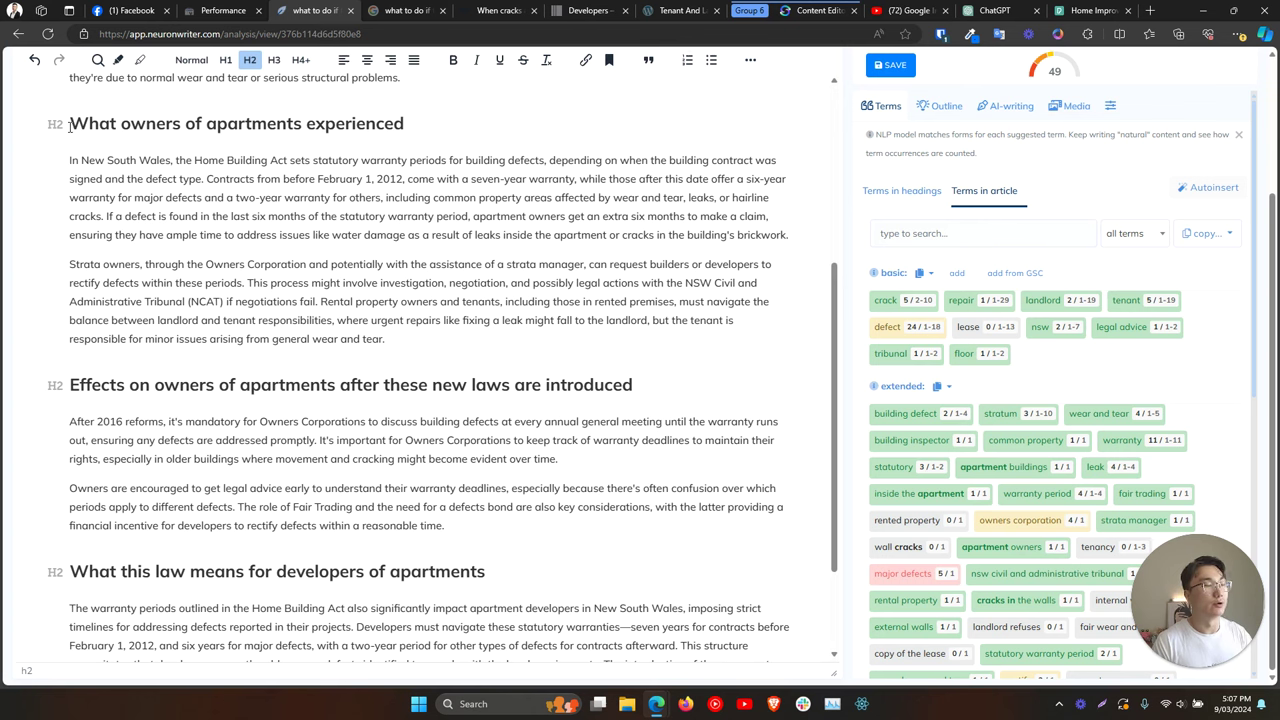
pyautogui.press('BackSpace')
pyautogui.press('BackSpace')
pyautogui.press('BackSpace')
pyautogui.press('BackSpace')
pyautogui.press('BackSpace')
pyautogui.press('BackSpace')
pyautogui.press('BackSpace')
pyautogui.press('BackSpace')
pyautogui.press('BackSpace')
pyautogui.press('BackSpace')
pyautogui.press('BackSpace')
pyautogui.press('BackSpace')
pyautogui.press('BackSpace')
pyautogui.press('BackSpace')
pyautogui.press('BackSpace')
pyautogui.press('BackSpace')
pyautogui.press('BackSpace')
pyautogui.press('BackSpace')
pyautogui.press('BackSpace')
pyautogui.press('BackSpace')
pyautogui.press('BackSpace')
pyautogui.press('BackSpace')
pyautogui.press('BackSpace')
pyautogui.press('BackSpace')
pyautogui.press('BackSpace')
pyautogui.press('BackSpace')
pyautogui.press('BackSpace')
pyautogui.press('BackSpace')
pyautogui.press('BackSpace')
pyautogui.press('BackSpace')
pyautogui.press('BackSpace')
pyautogui.press('BackSpace')
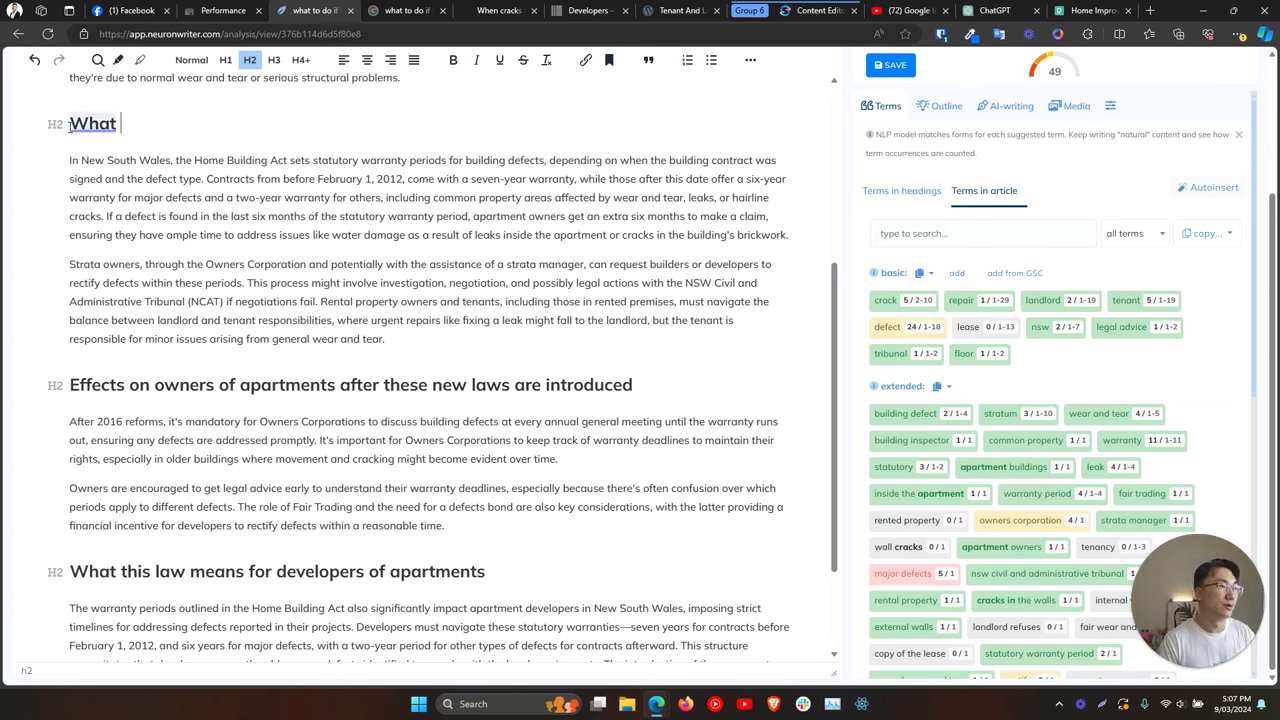
# Complete the owners section's heading as "What the laws originally were for apartment owners".
pyautogui.write('th')
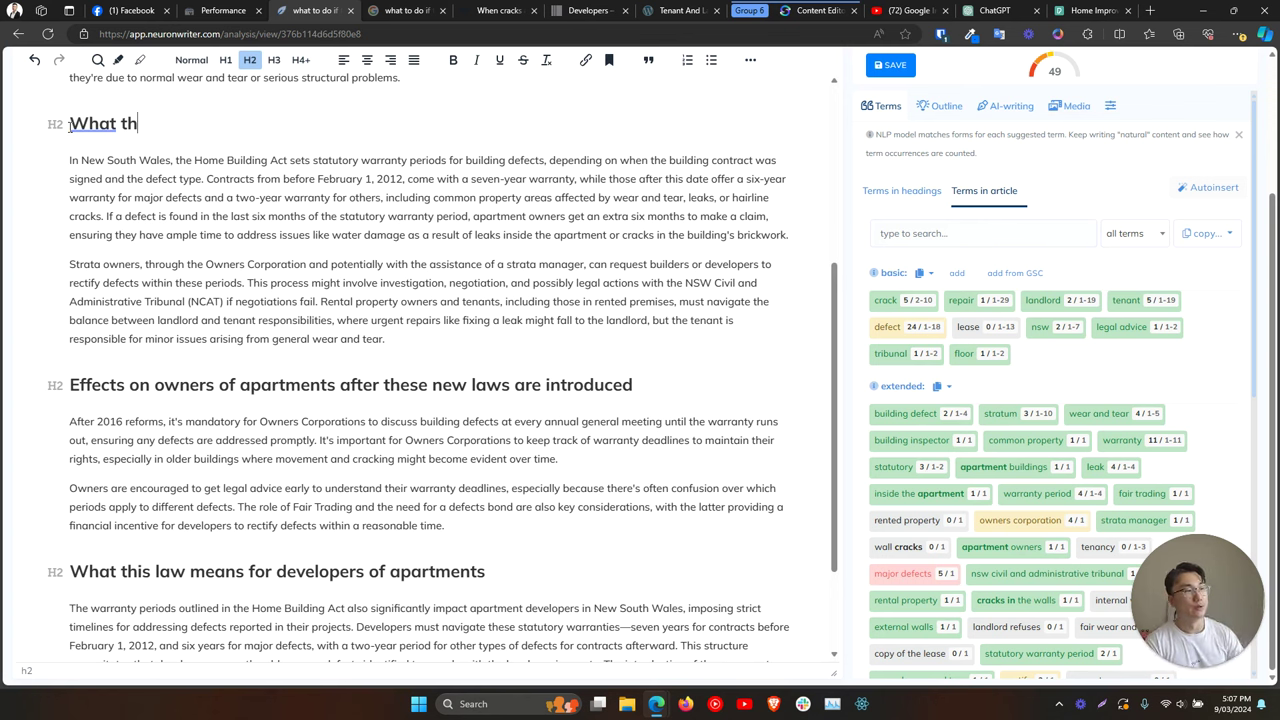
pyautogui.write('e laws origina')
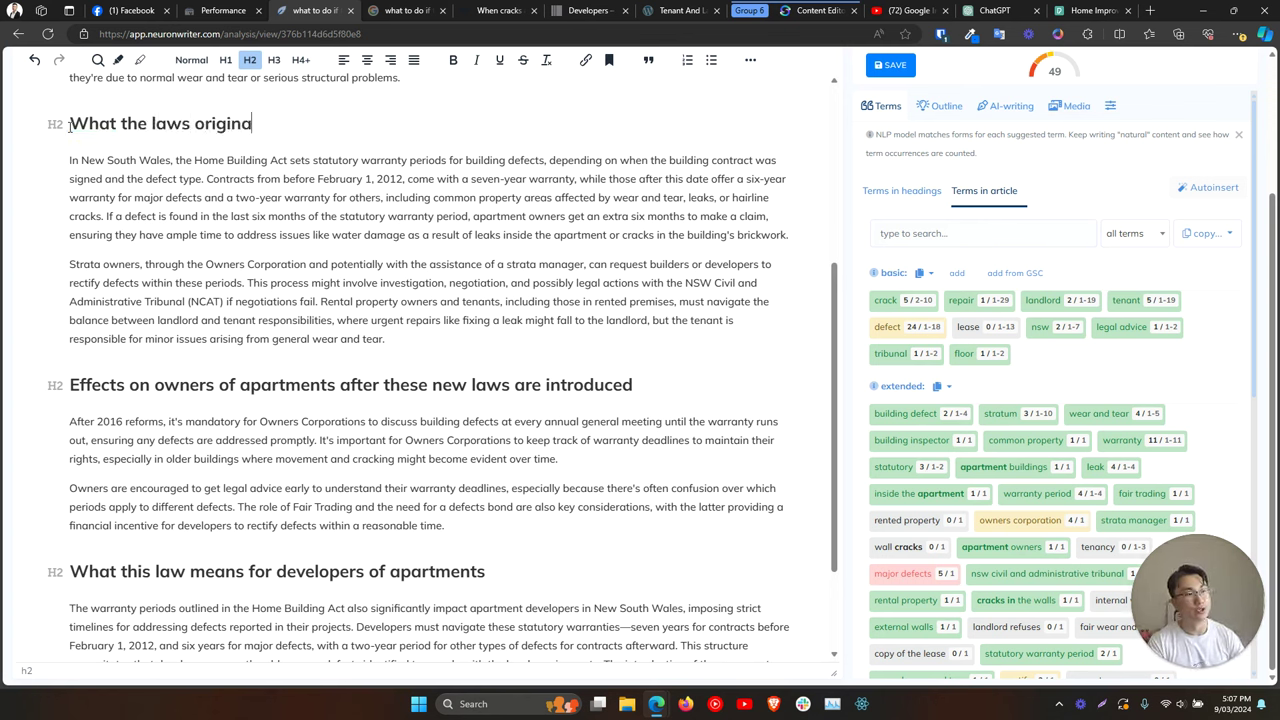
pyautogui.write('lly were for ')
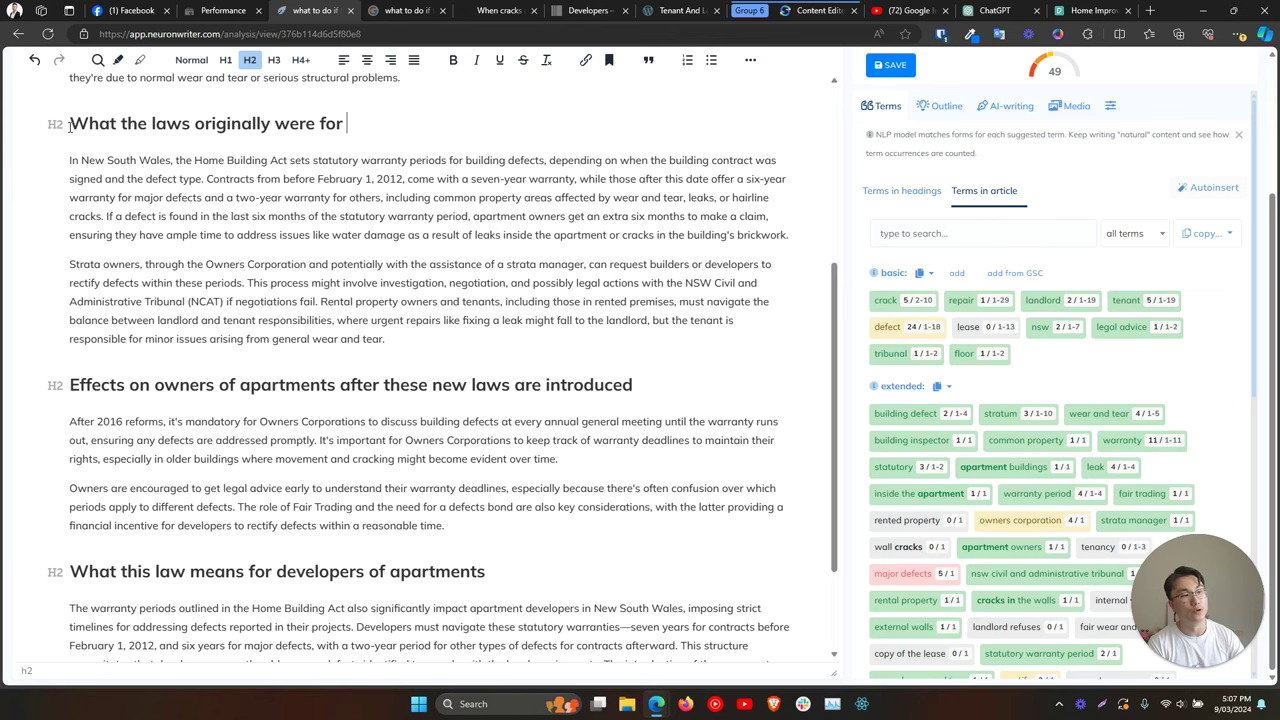
pyautogui.write('apartment owners')
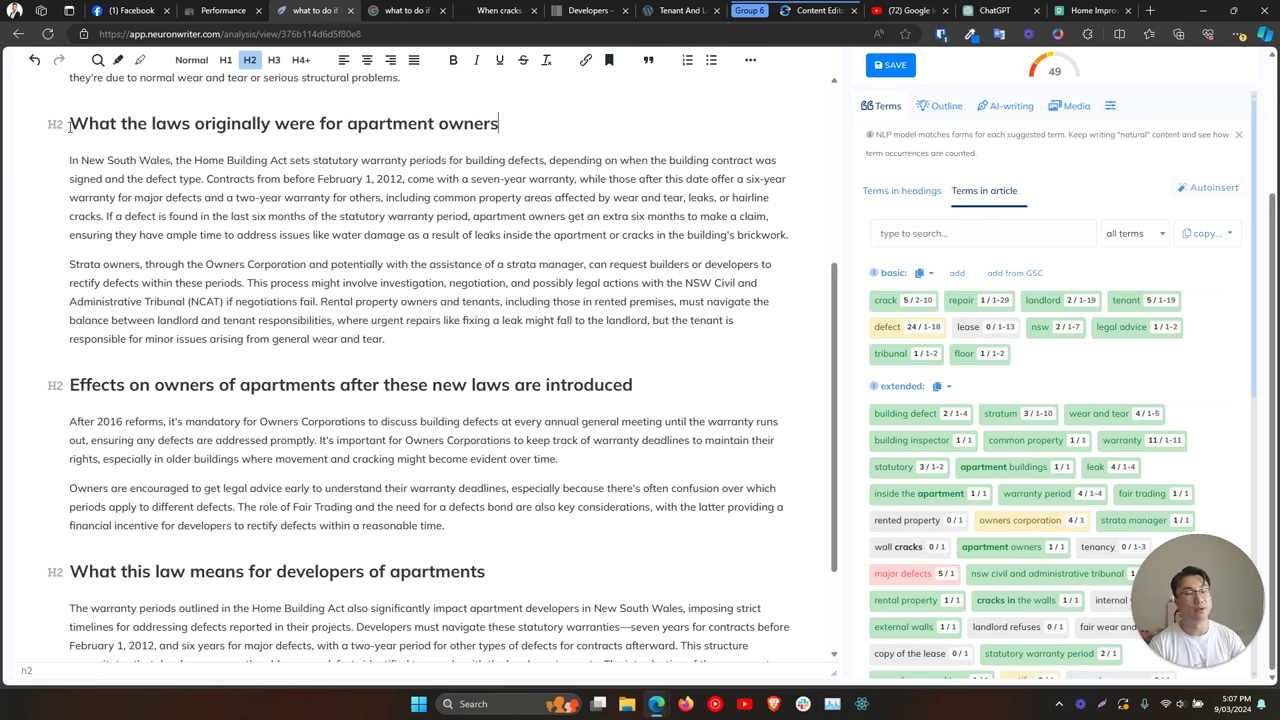
pyautogui.click(296, 320)
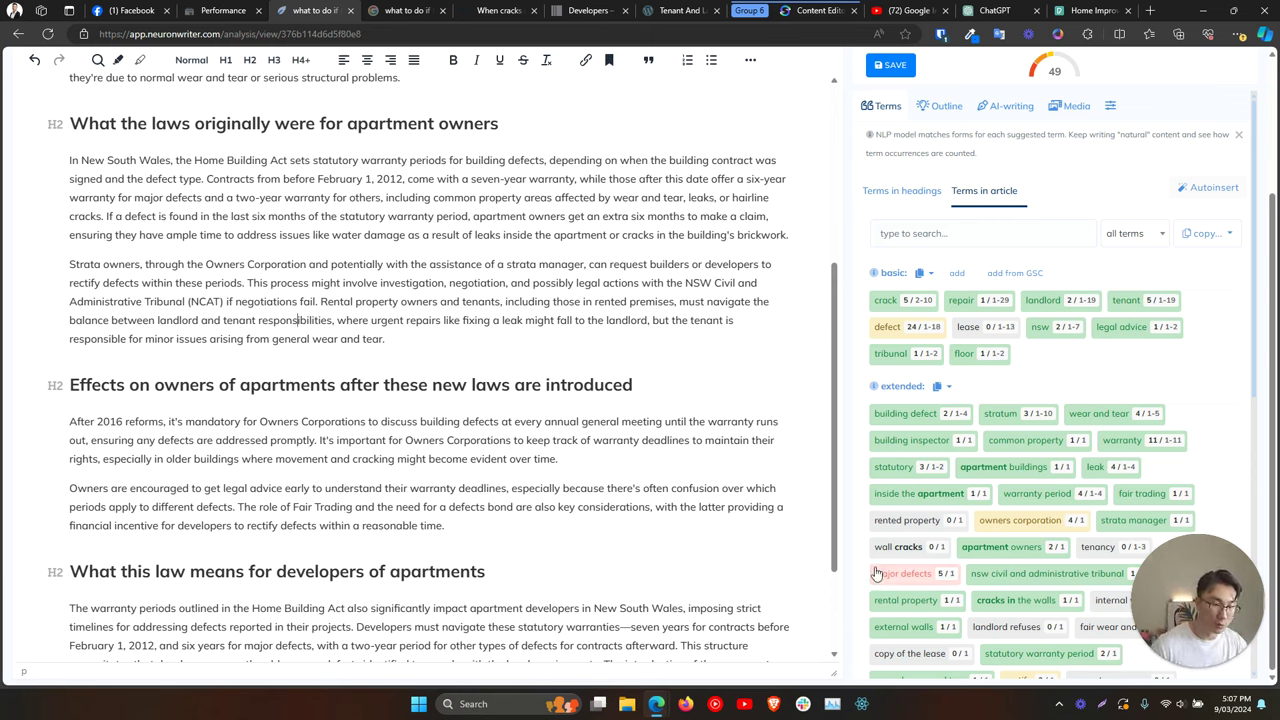
# Review the remaining suggested terms and the article's opening, then check the title and meta description settings and close them unchanged.
pyautogui.scroll(-5, 900, 572)
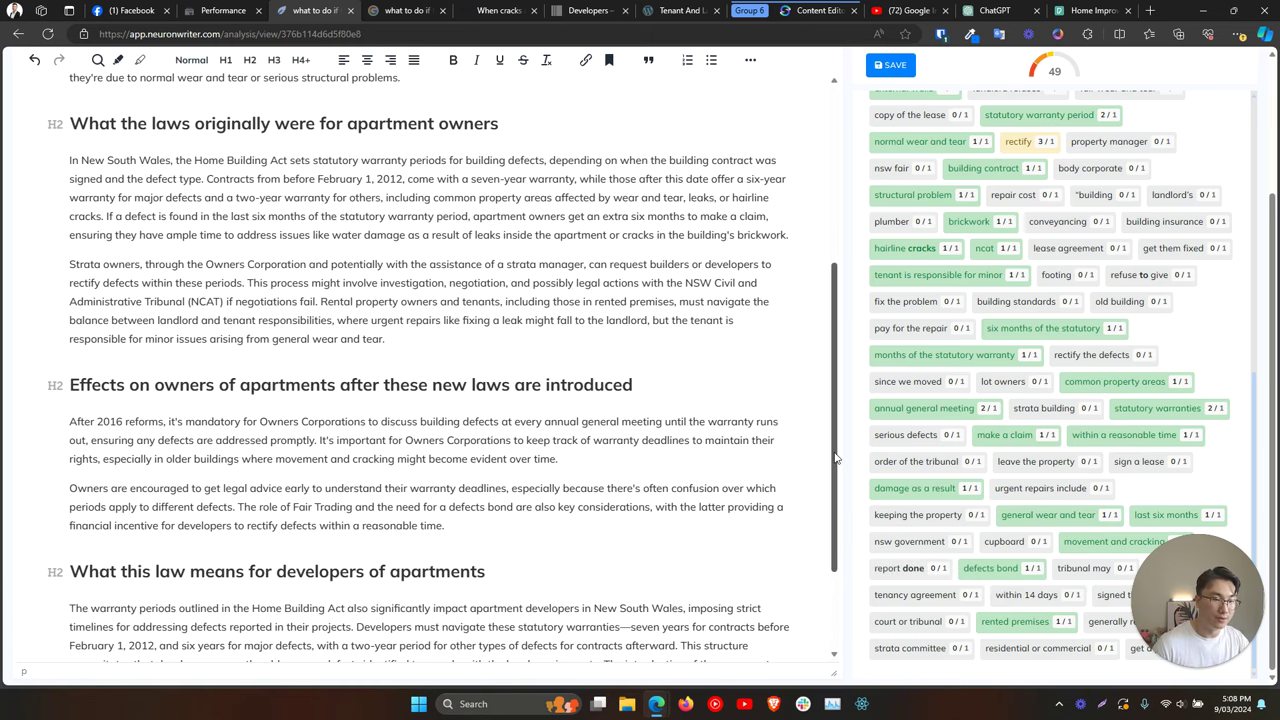
pyautogui.scroll(3, 835, 457)
pyautogui.scroll(1, 829, 280)
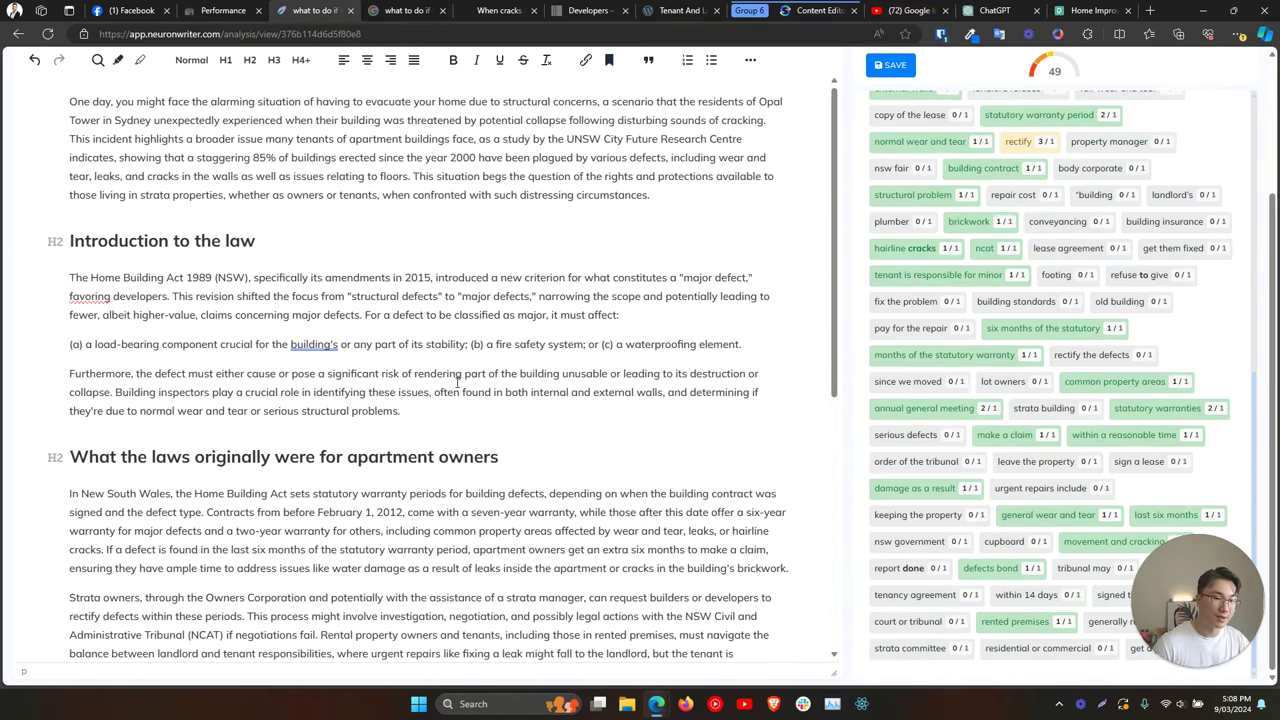
pyautogui.scroll(2, 457, 381)
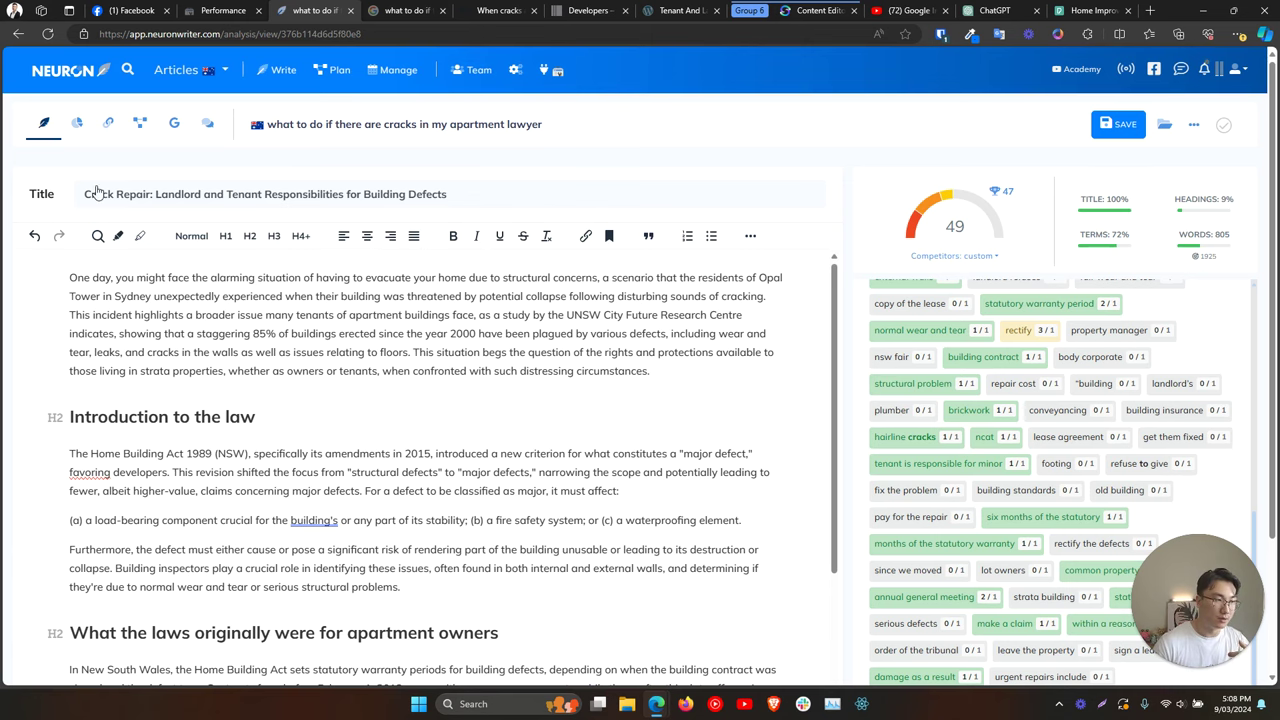
pyautogui.click(212, 196)
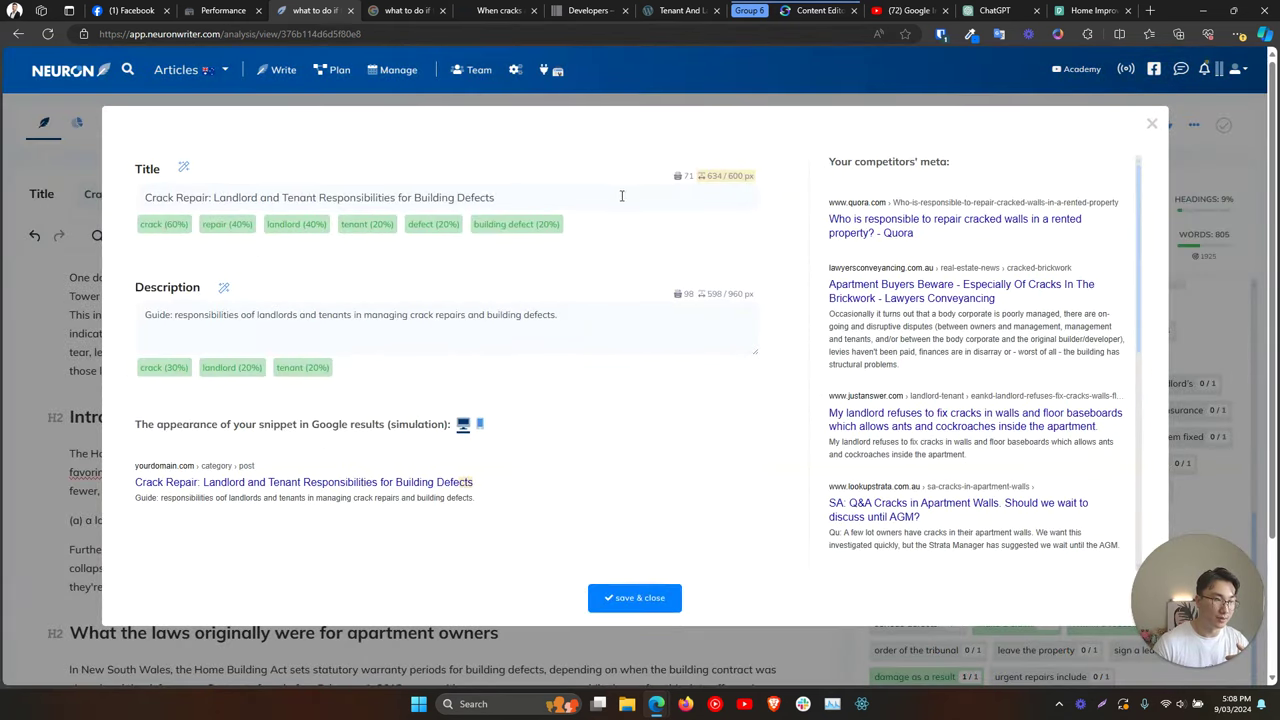
pyautogui.moveTo(621, 196); pyautogui.dragTo(101, 203)
pyautogui.moveTo(560, 316); pyautogui.dragTo(174, 316)
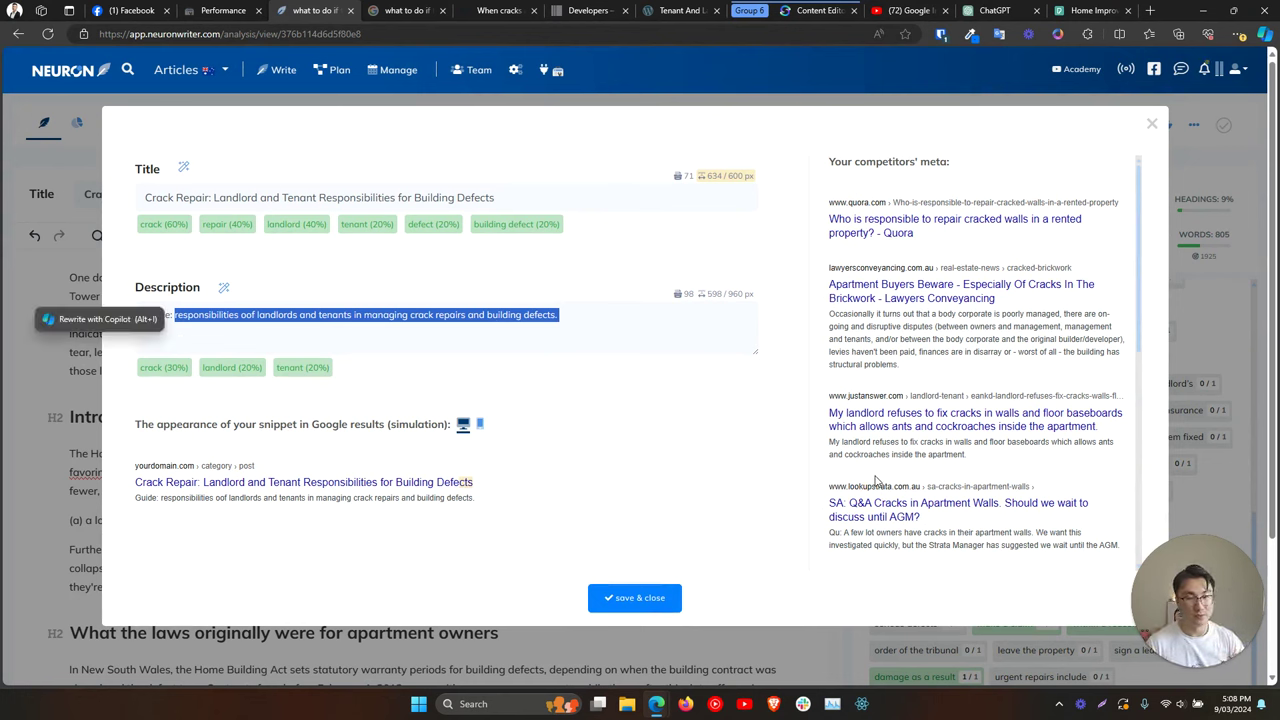
pyautogui.click(1151, 123)
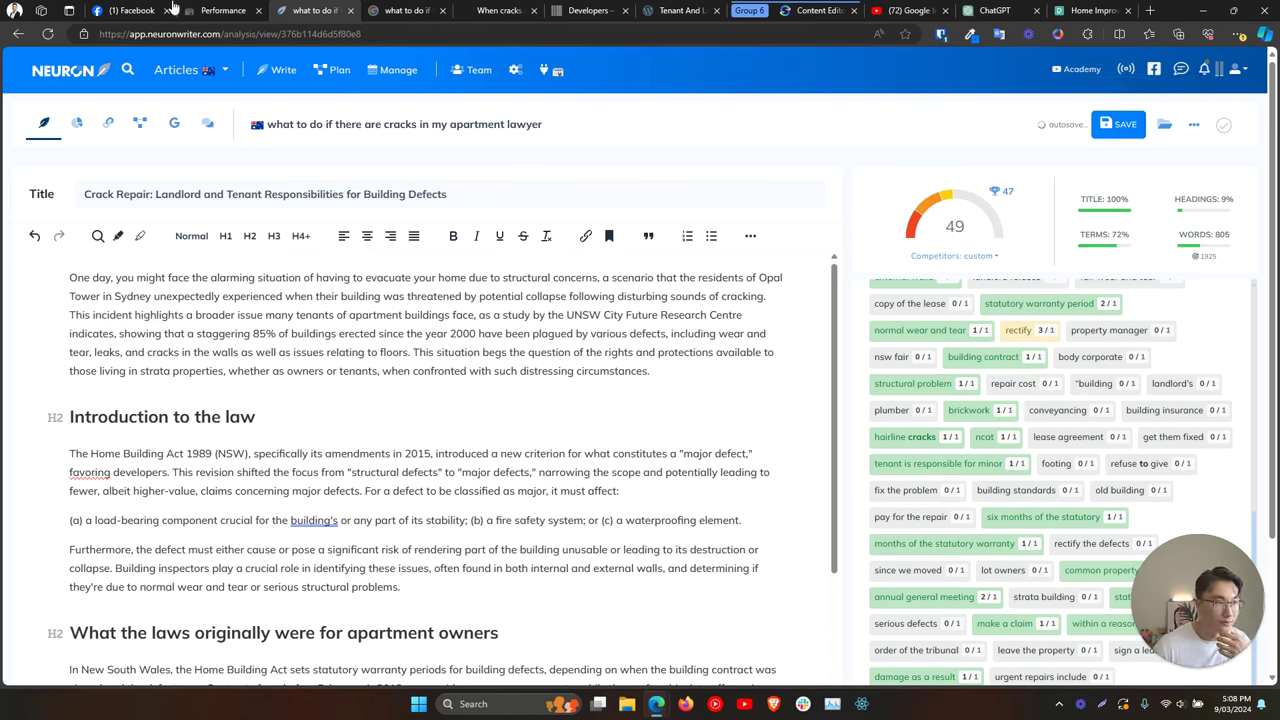
# Switch to the Facebook post and show the reply to the comment asking what Strell does.
pyautogui.click(140, 10)
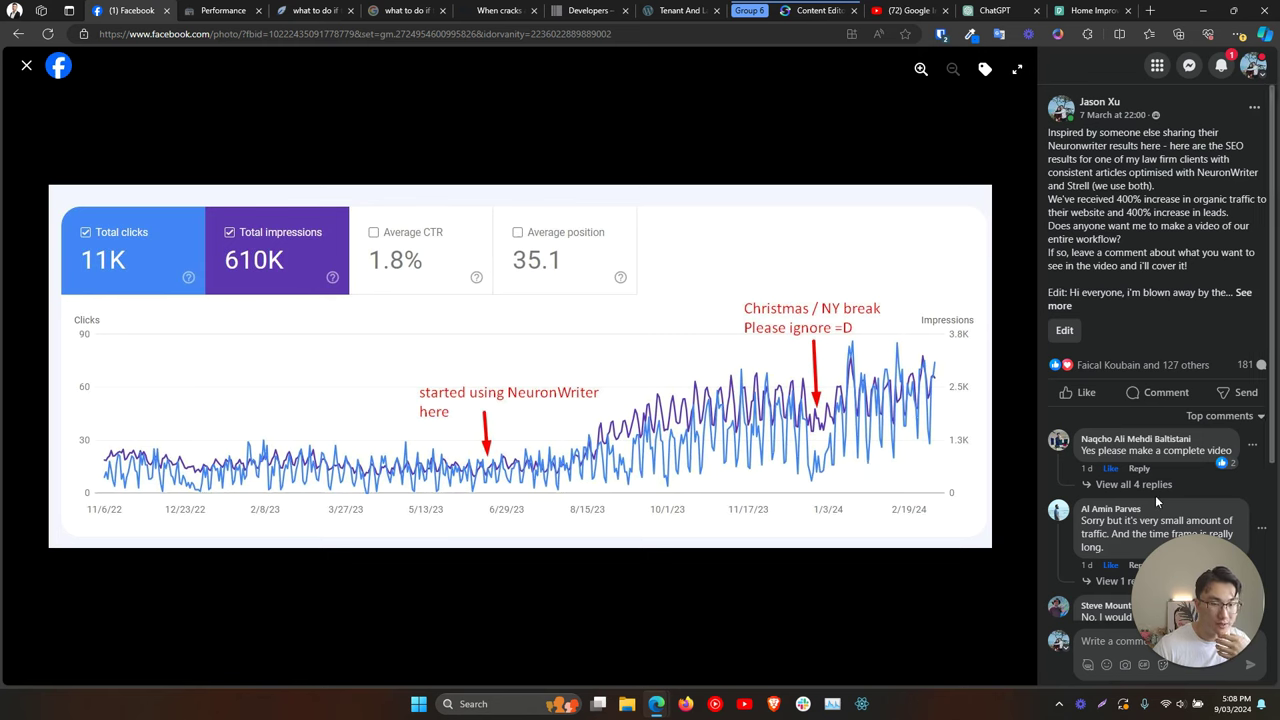
pyautogui.scroll(-3, 1155, 495)
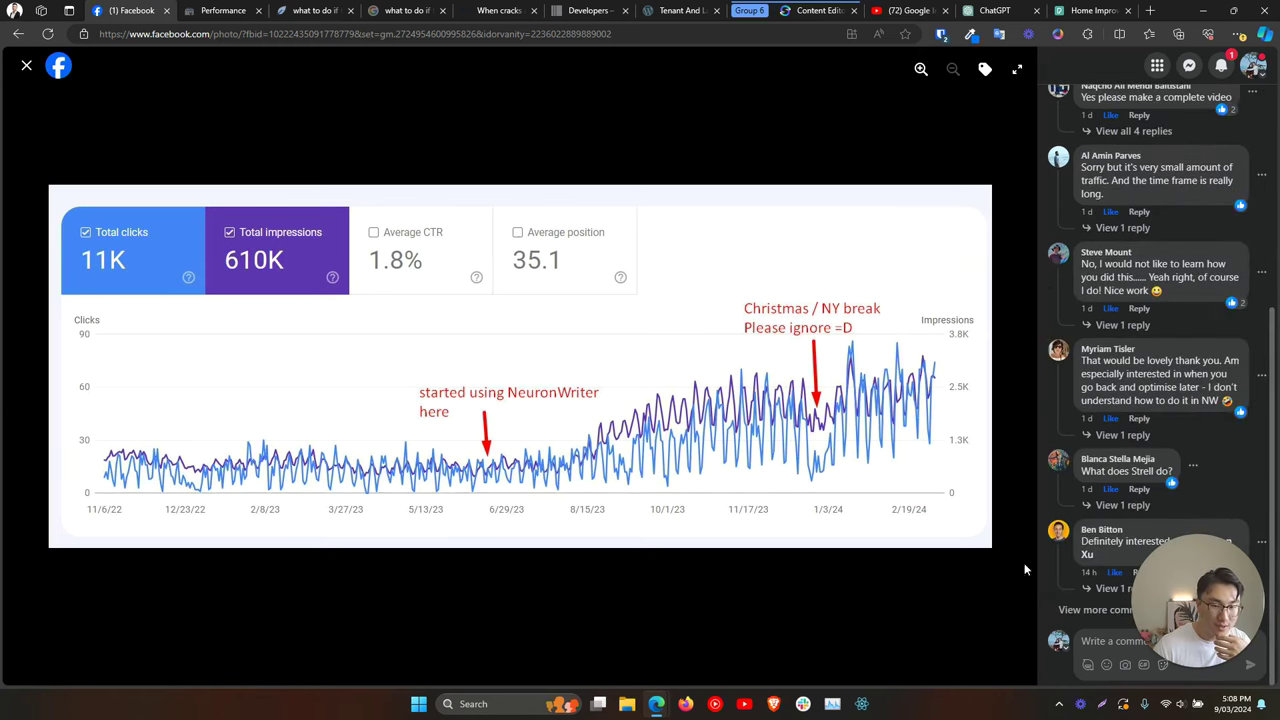
pyautogui.click(1096, 505)
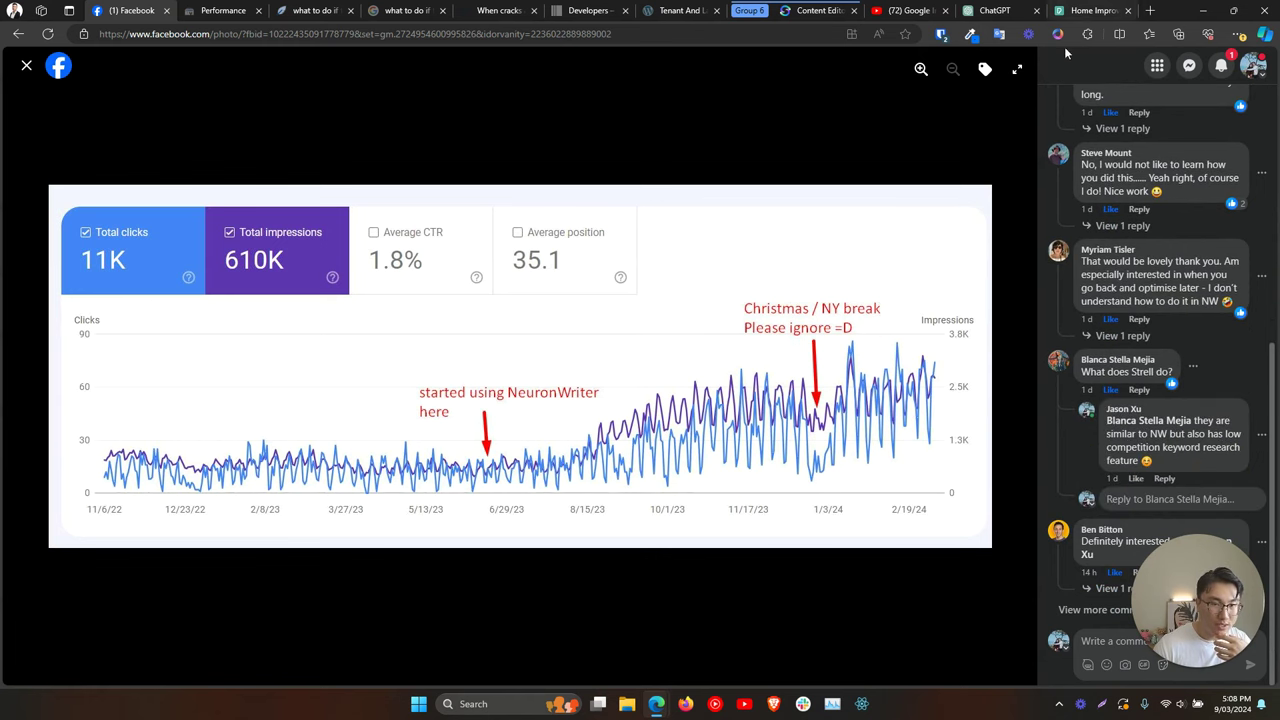
# Switch to Strell, look at the "project intervene" content editor and return to the content editor list.
pyautogui.click(815, 11)
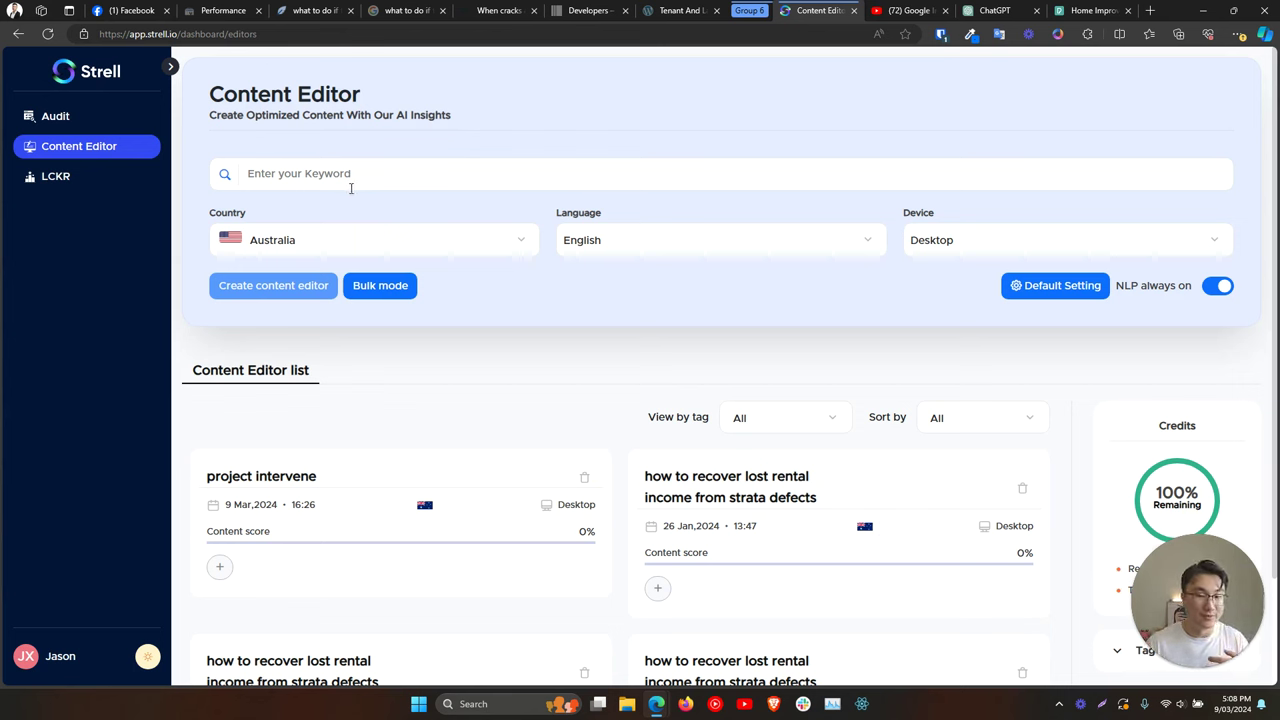
pyautogui.moveTo(543, 514)
pyautogui.click(588, 479)
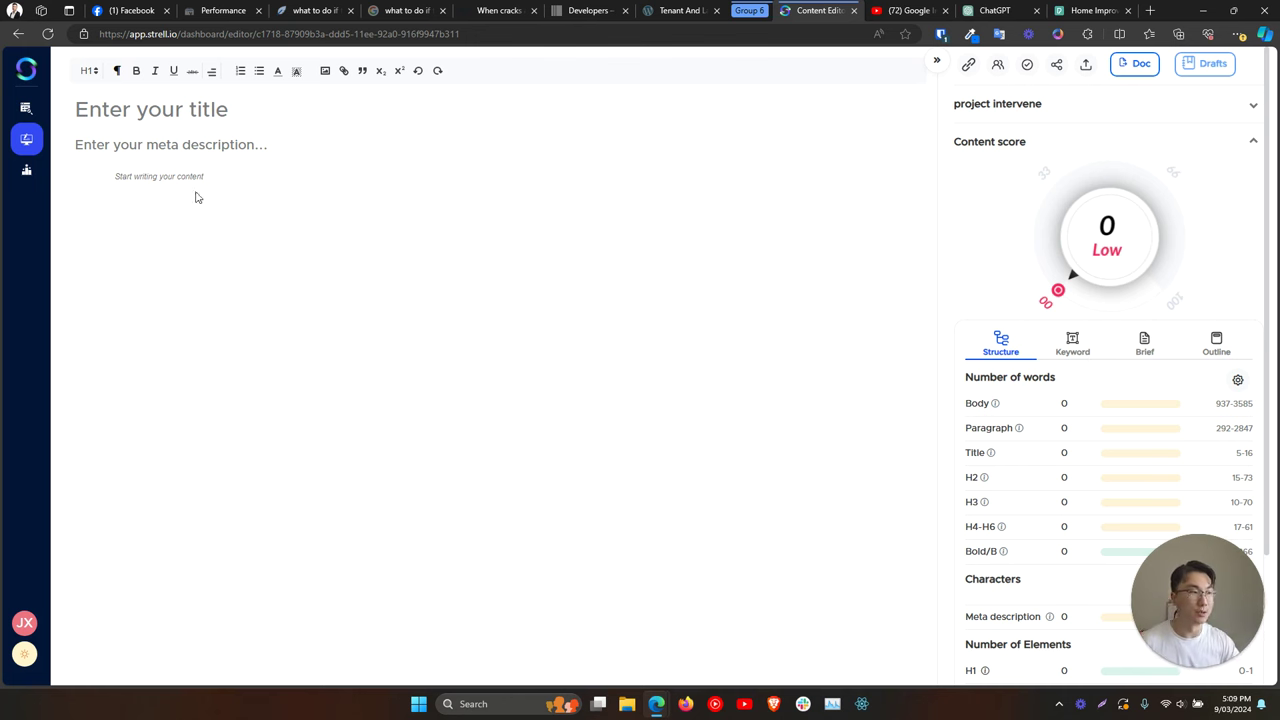
pyautogui.click(19, 148)
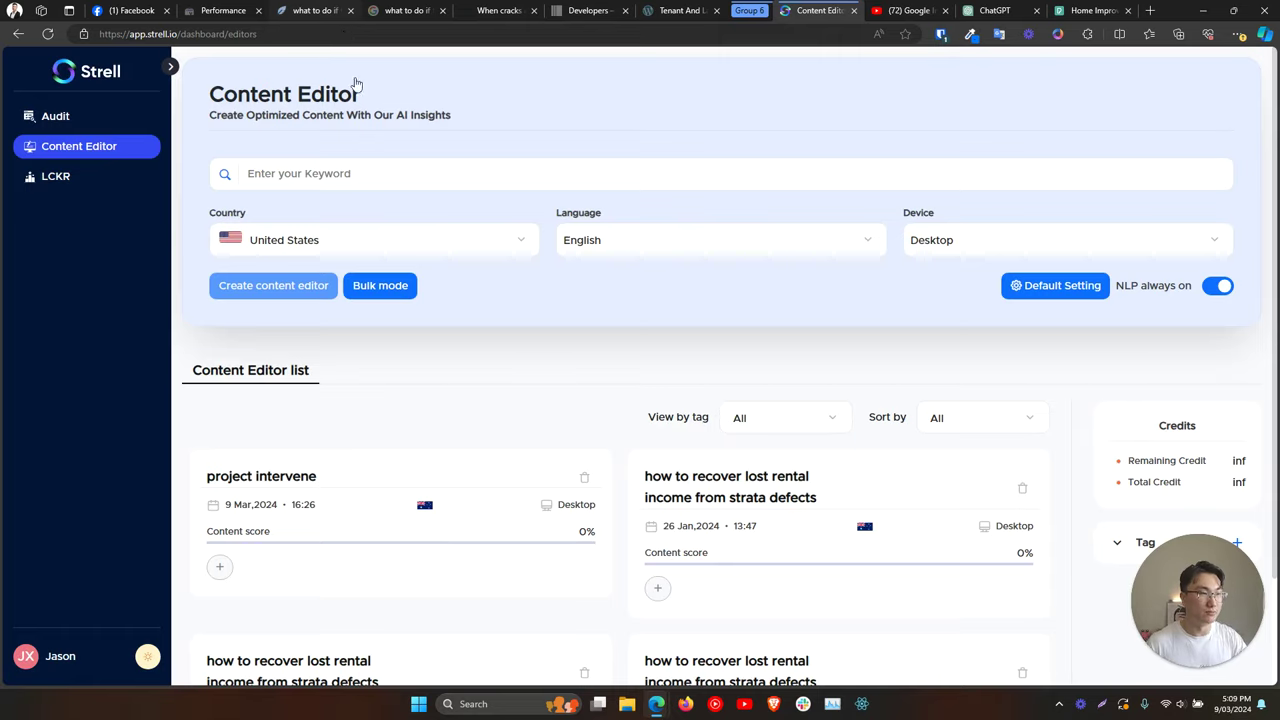
# Copy the keyword "what to do if there are cracks in my apartment lawyer" from NeuronWriter into Strell's content editor keyword field.
pyautogui.click(312, 10)
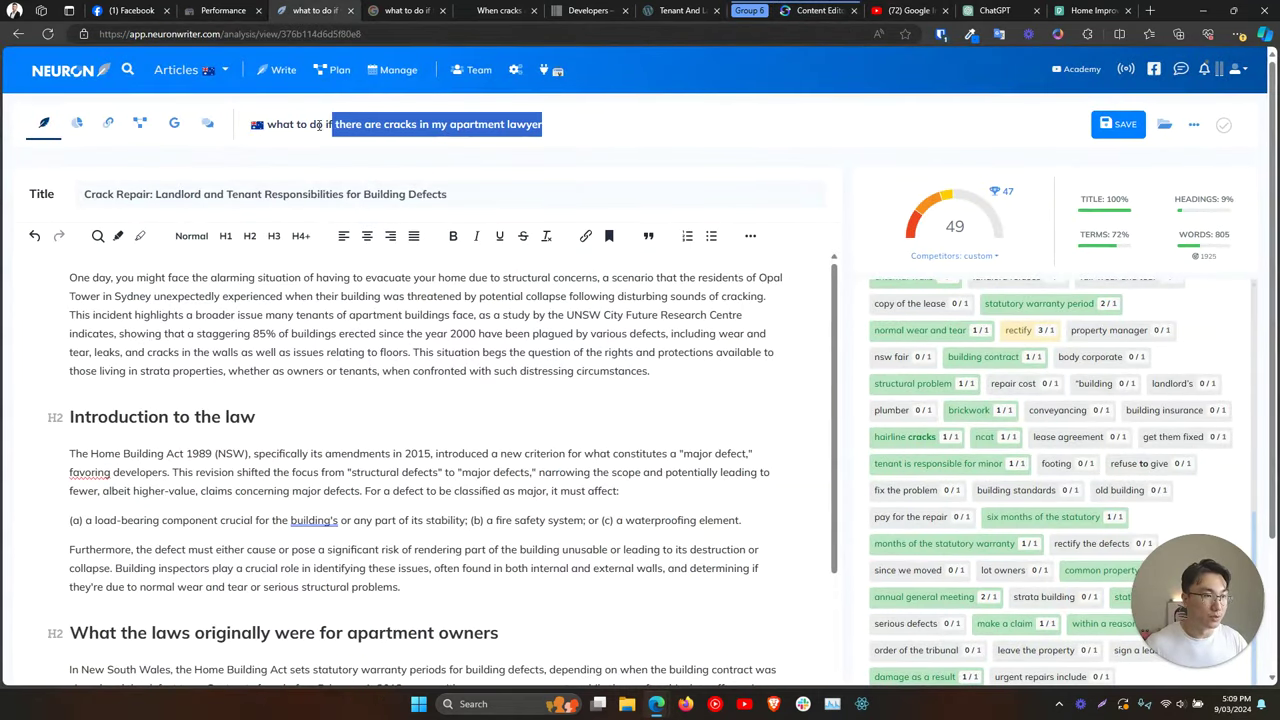
pyautogui.moveTo(545, 126); pyautogui.dragTo(267, 126)
pyautogui.hotkey('ctrl', 'c')
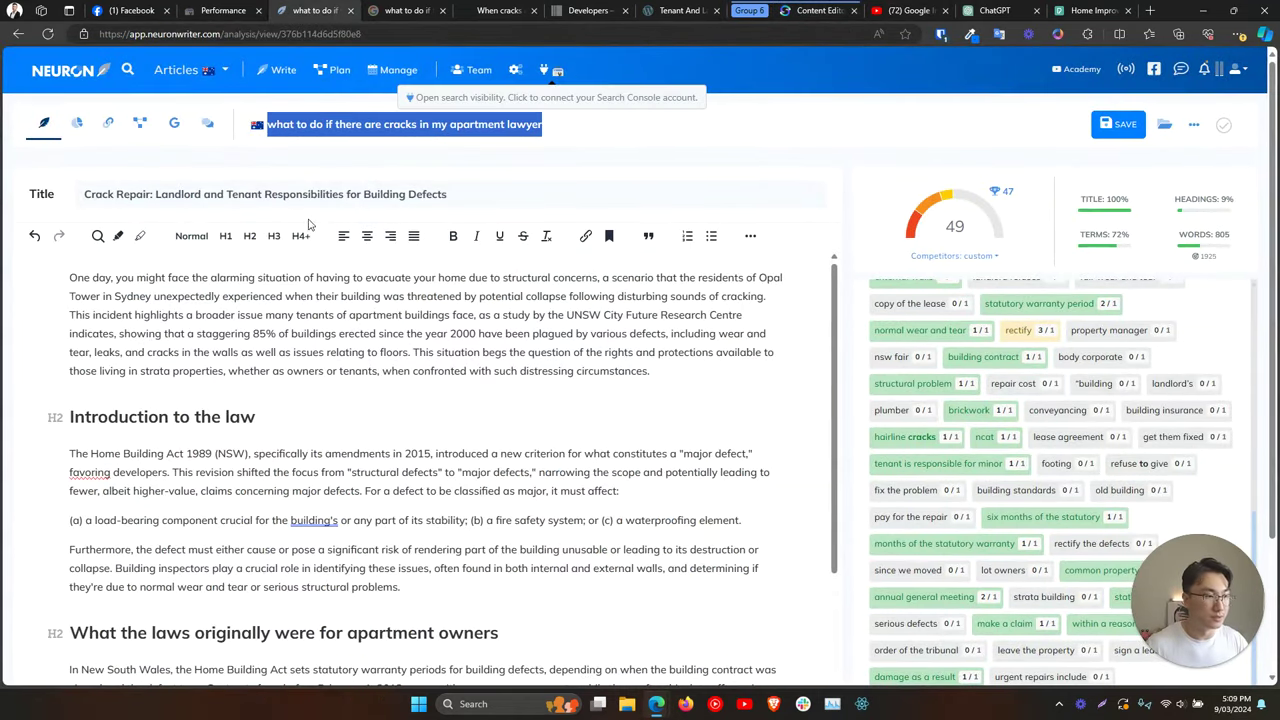
pyautogui.hotkey('ctrl', '8')
pyautogui.click(347, 180)
pyautogui.hotkey('ctrl', 'v')
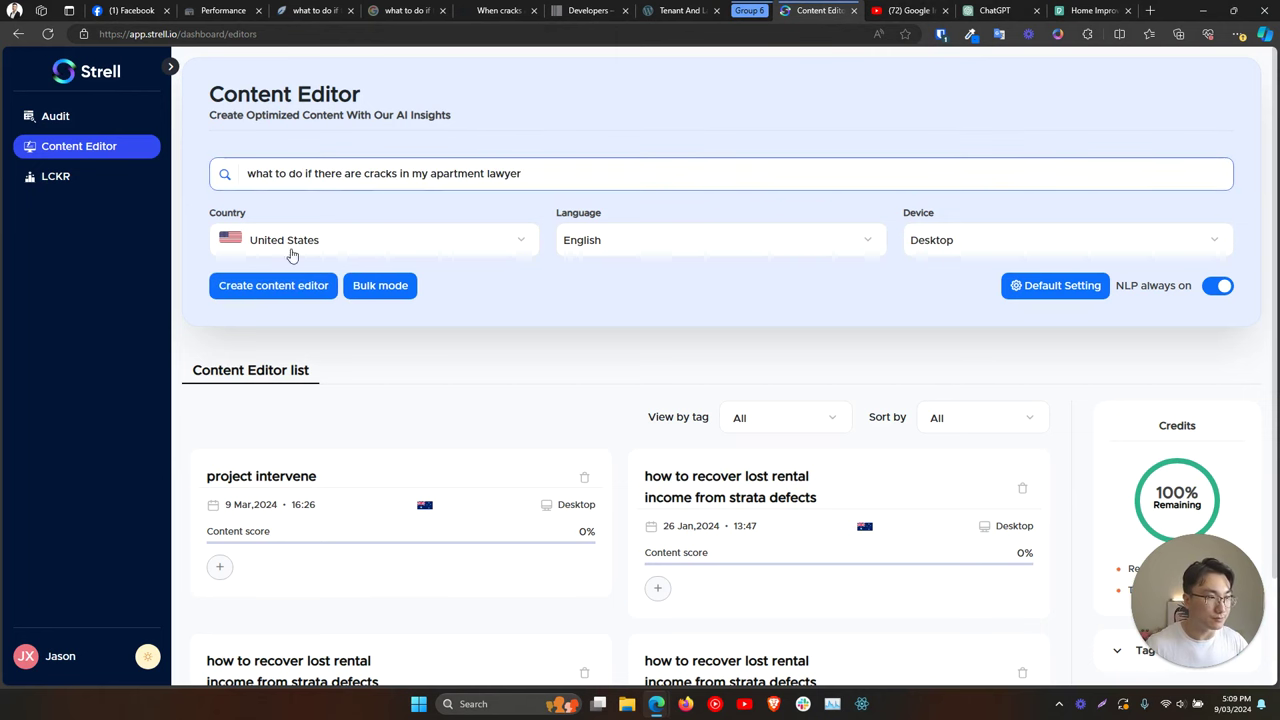
# Set the country to Australia and create the content editor for the entered keyword.
pyautogui.click(292, 248)
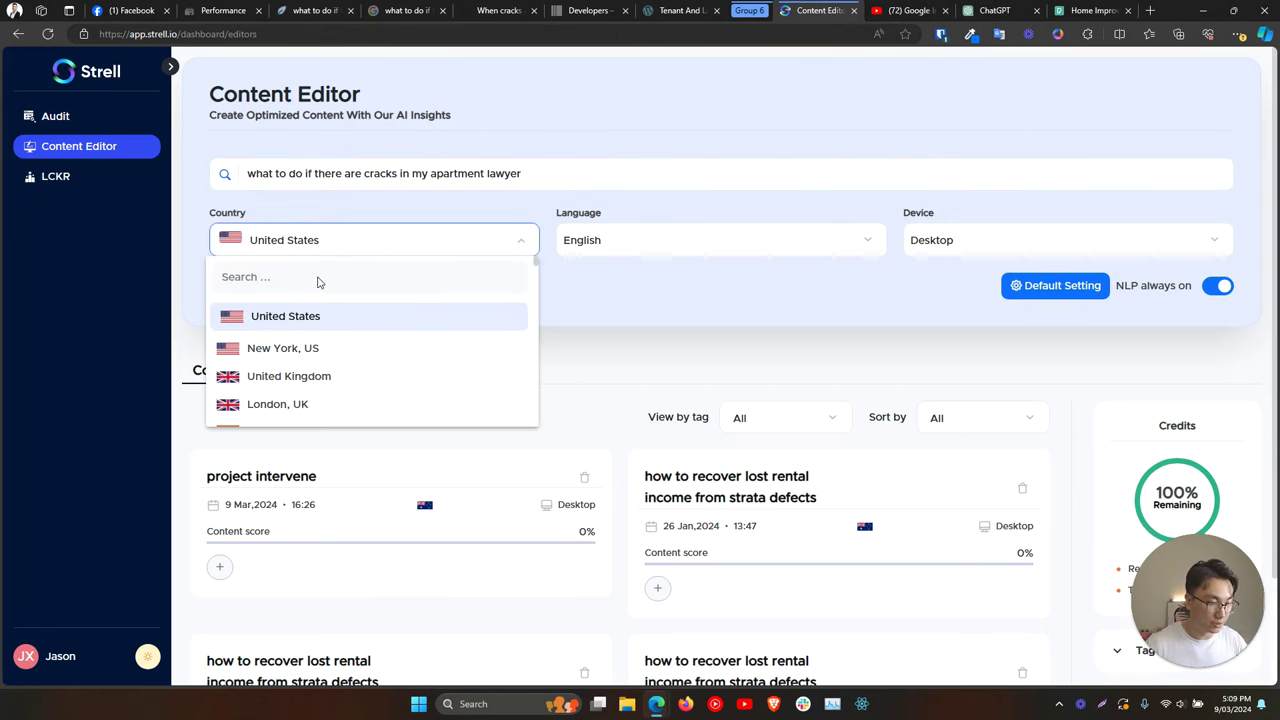
pyautogui.click(318, 277)
pyautogui.write('australia')
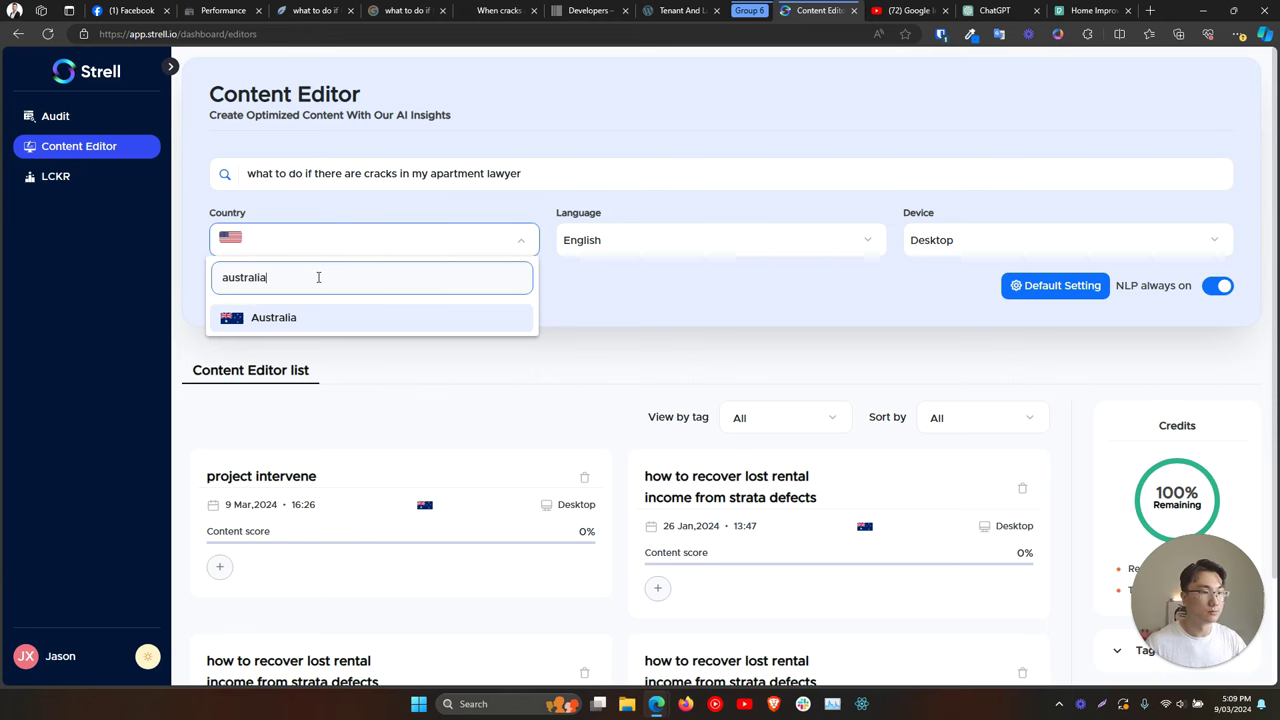
pyautogui.click(311, 317)
pyautogui.click(262, 287)
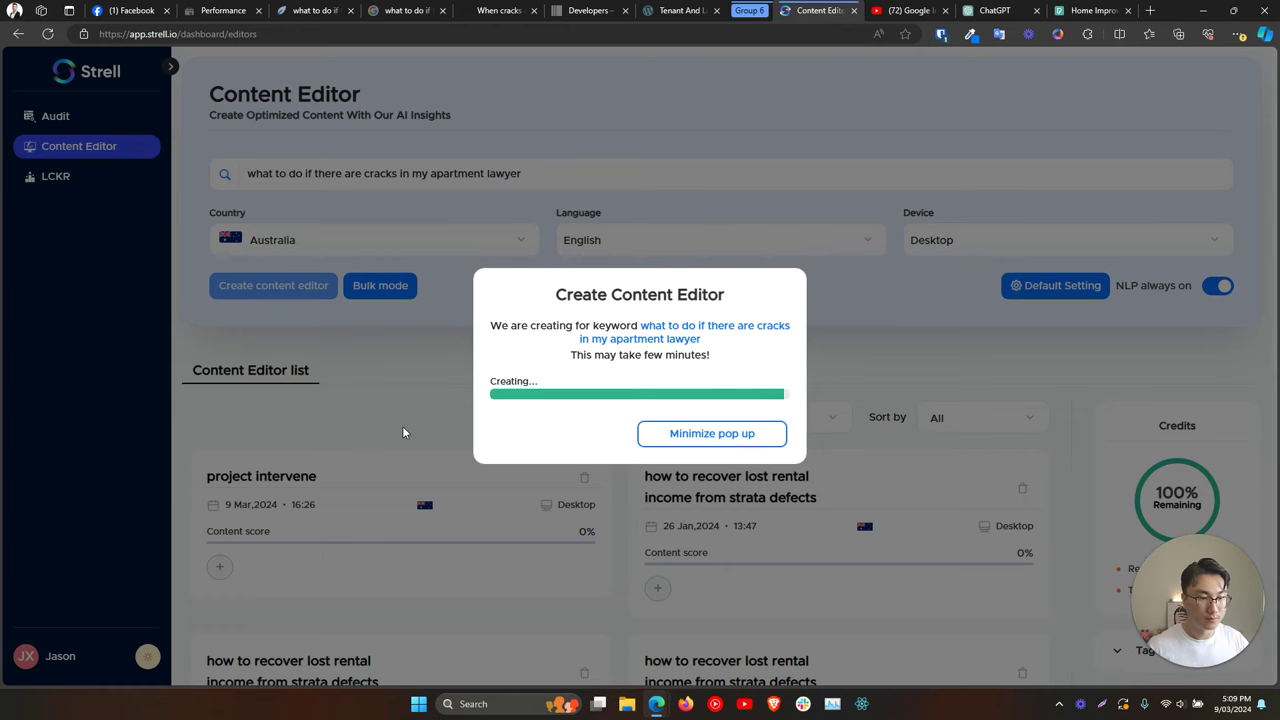
# Switch to the NeuronWriter article and copy its entire body text.
pyautogui.scroll(-2, 403, 430)
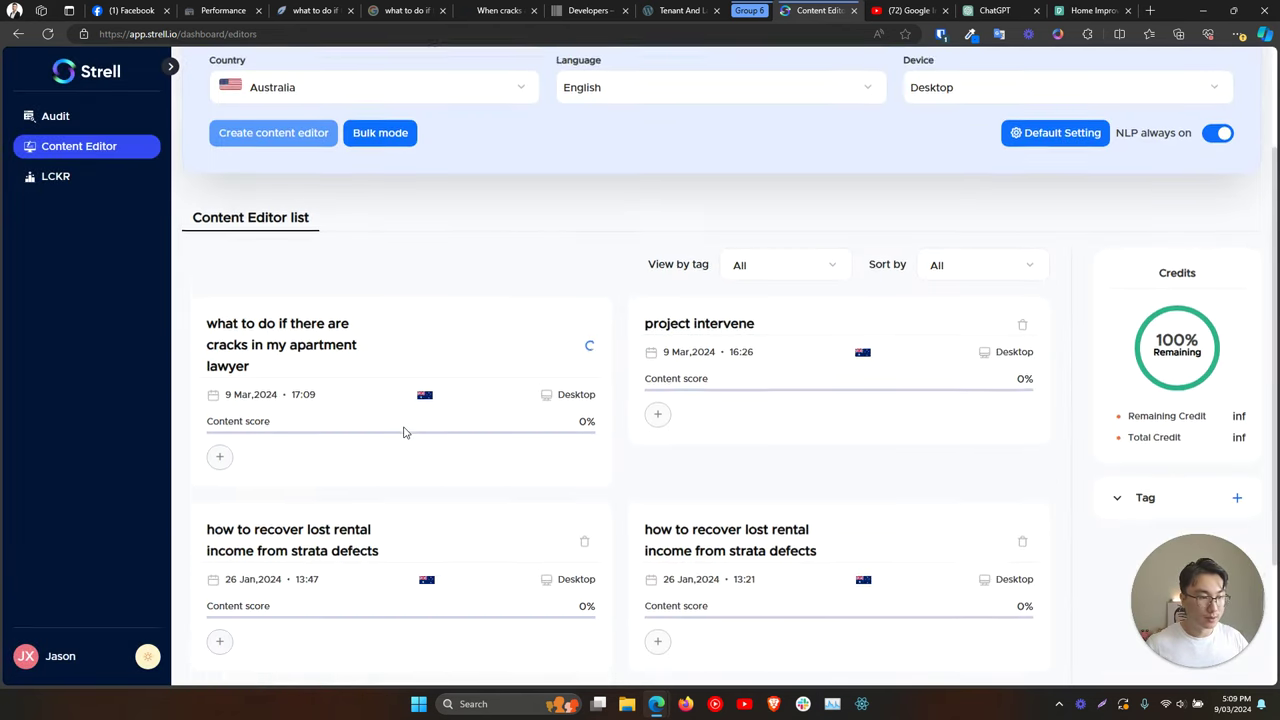
pyautogui.click(431, 414)
pyautogui.click(369, 370)
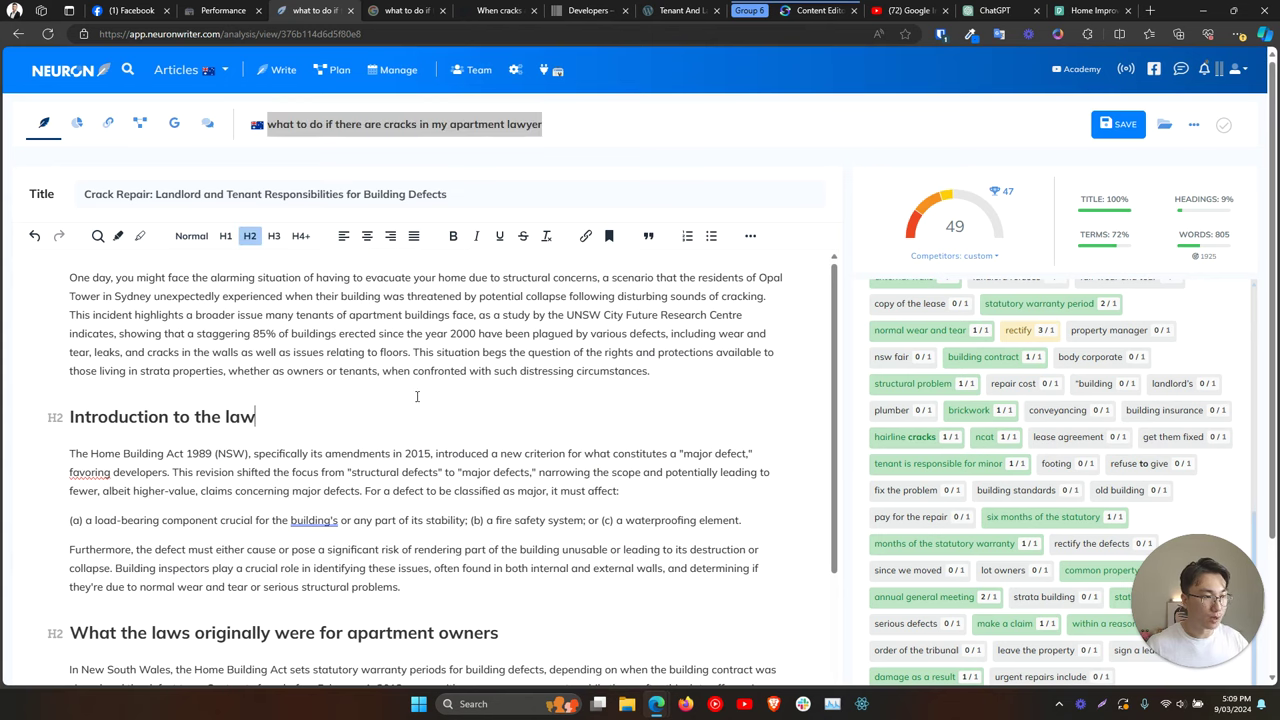
pyautogui.hotkey('ctrl', 'a')
pyautogui.scroll(-7, 502, 449)
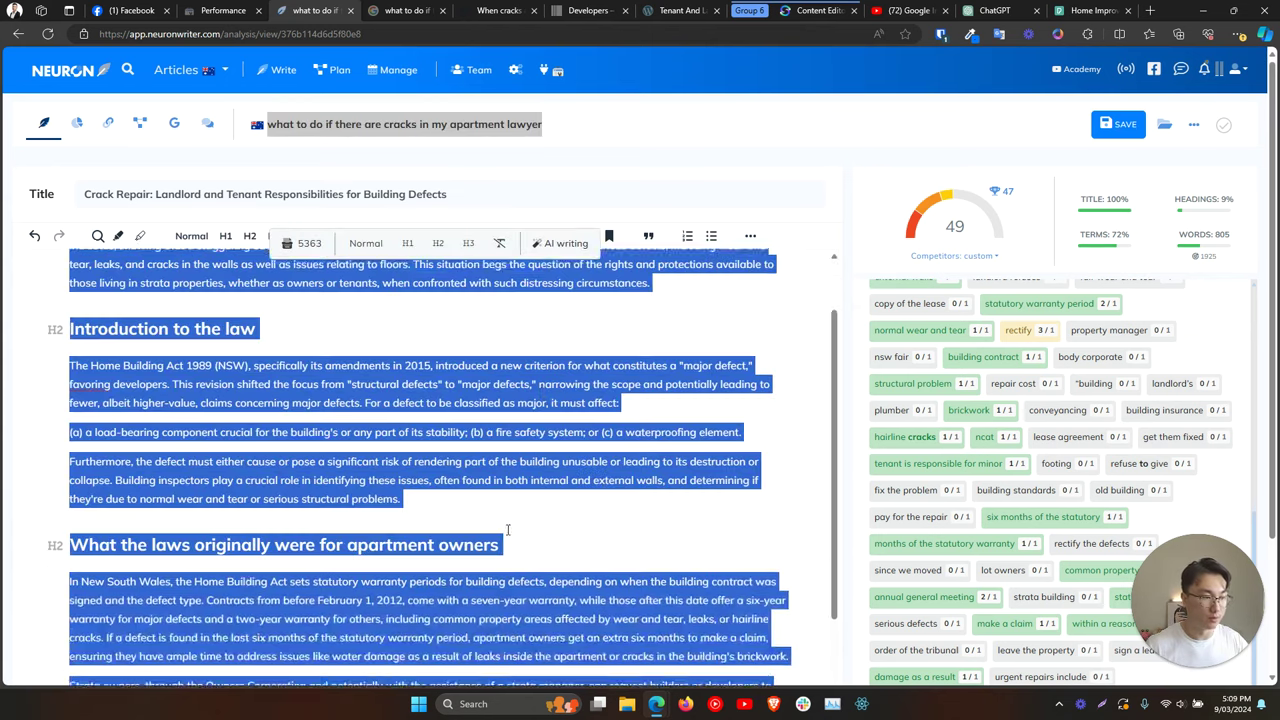
# Return to Strell and open the content editor for "what to do if there are cracks in my apartment lawyer".
pyautogui.click(822, 10)
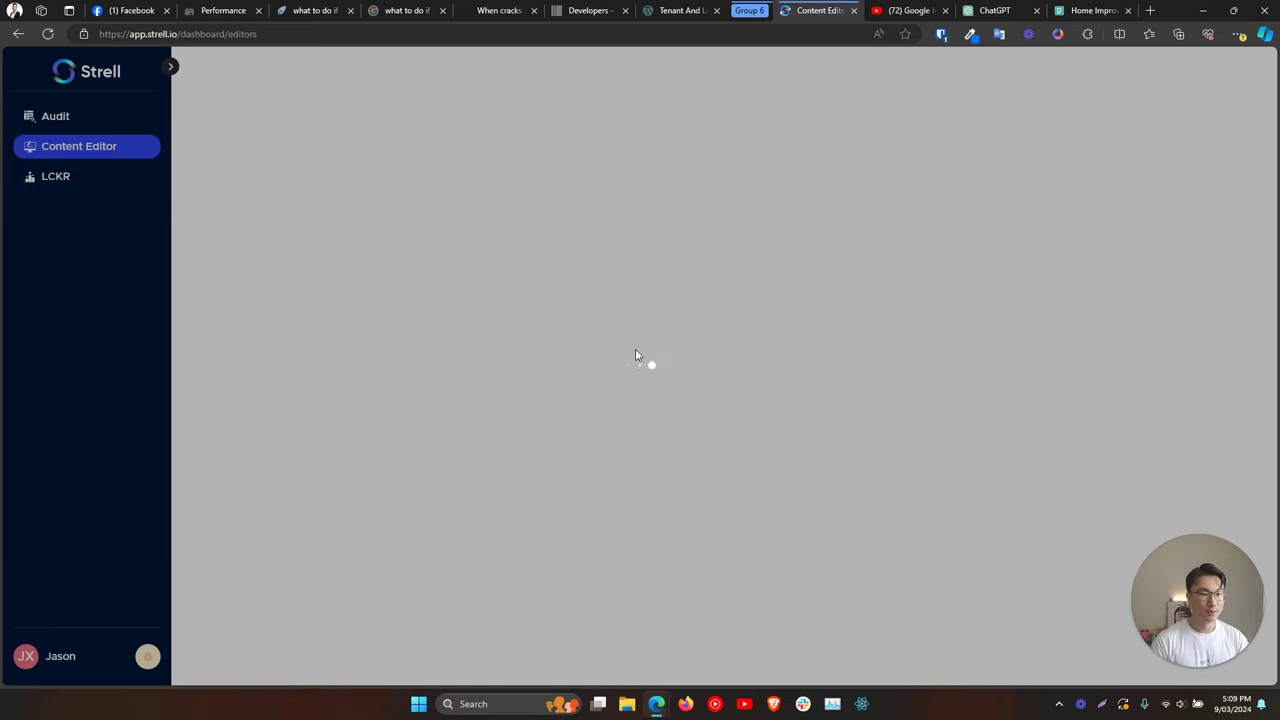
pyautogui.scroll(-1, 628, 336)
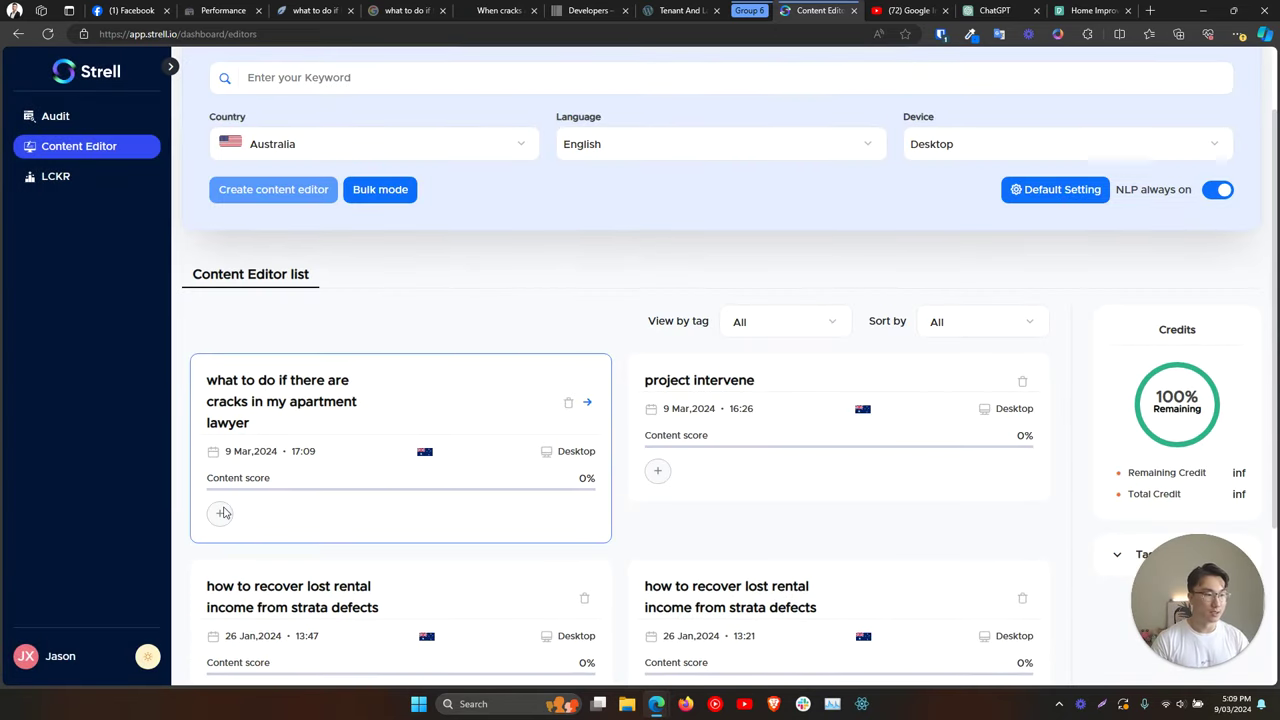
pyautogui.click(588, 404)
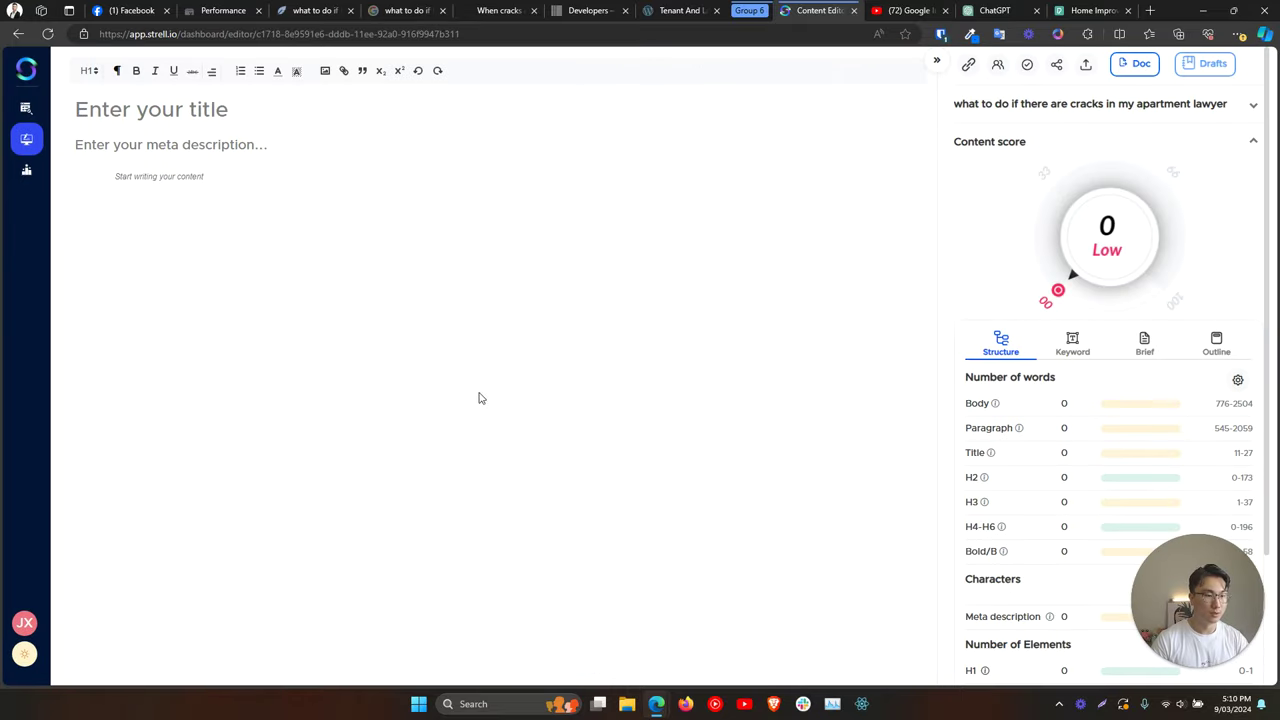
# Paste the copied article into the content body and look over its content score and structure metrics.
pyautogui.click(144, 176)
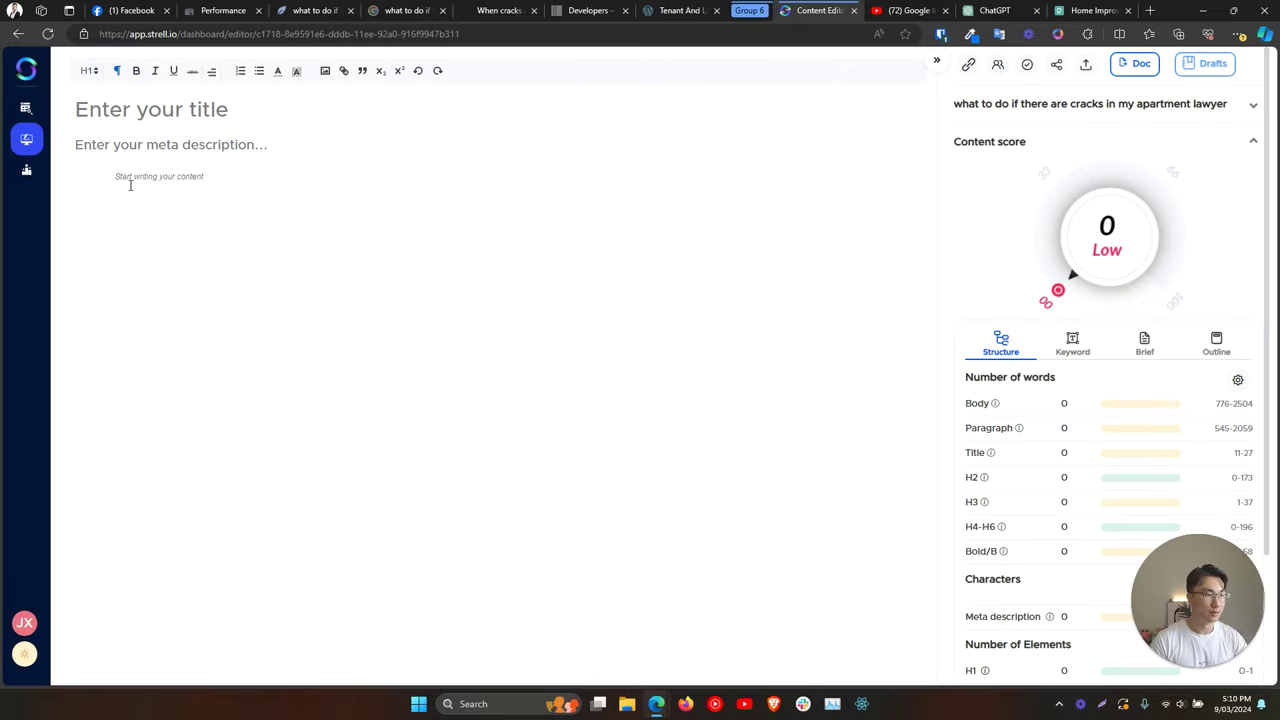
pyautogui.hotkey('ctrl', 'v')
pyautogui.scroll(5, 271, 320)
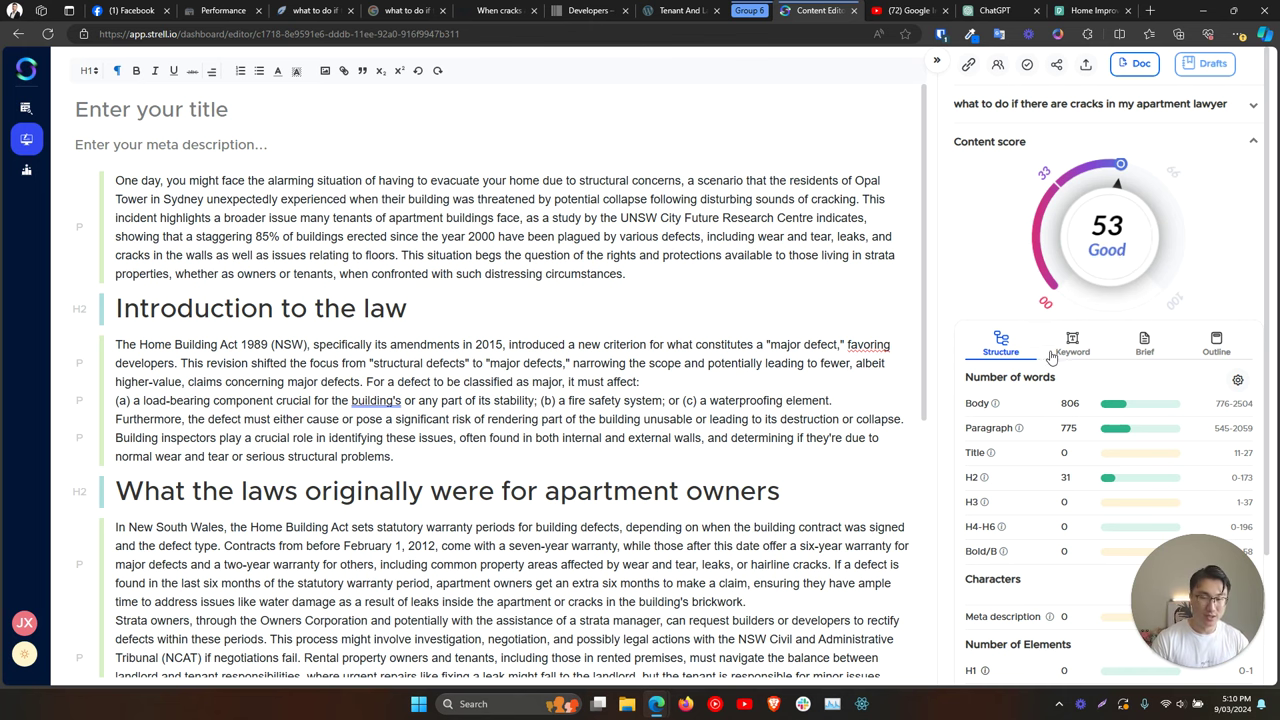
pyautogui.scroll(-2, 1051, 358)
pyautogui.scroll(2, 1051, 358)
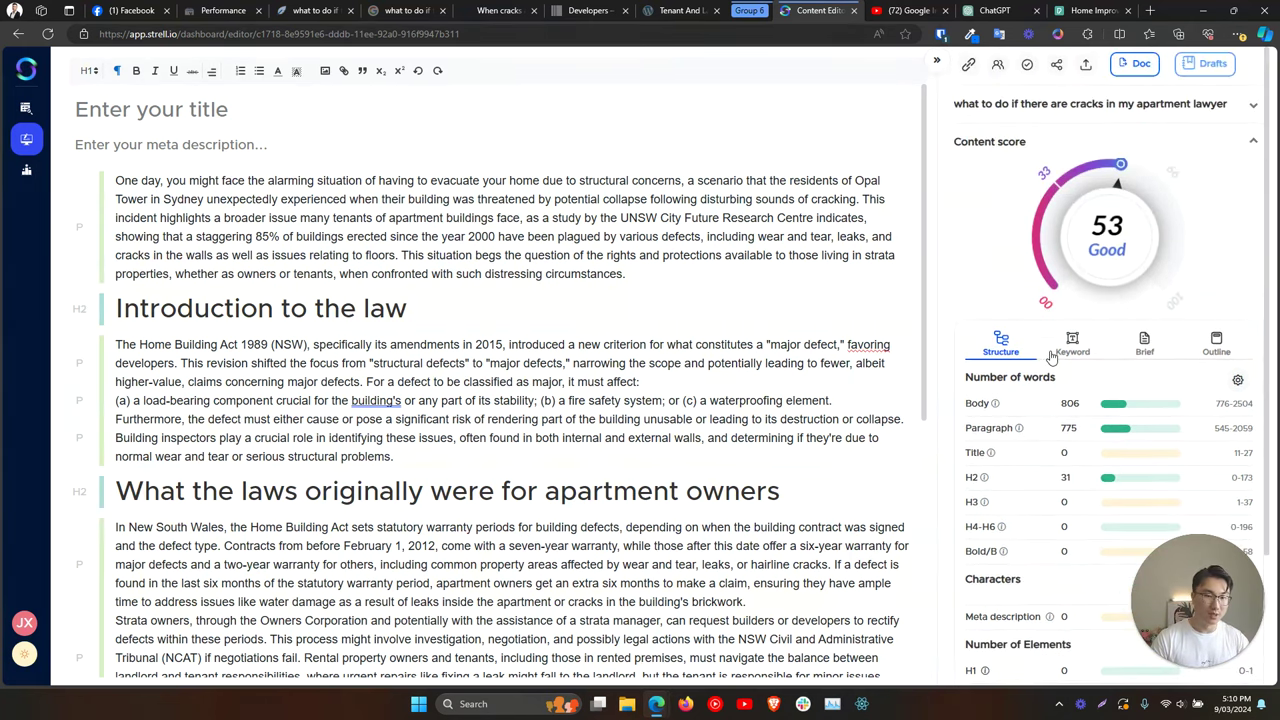